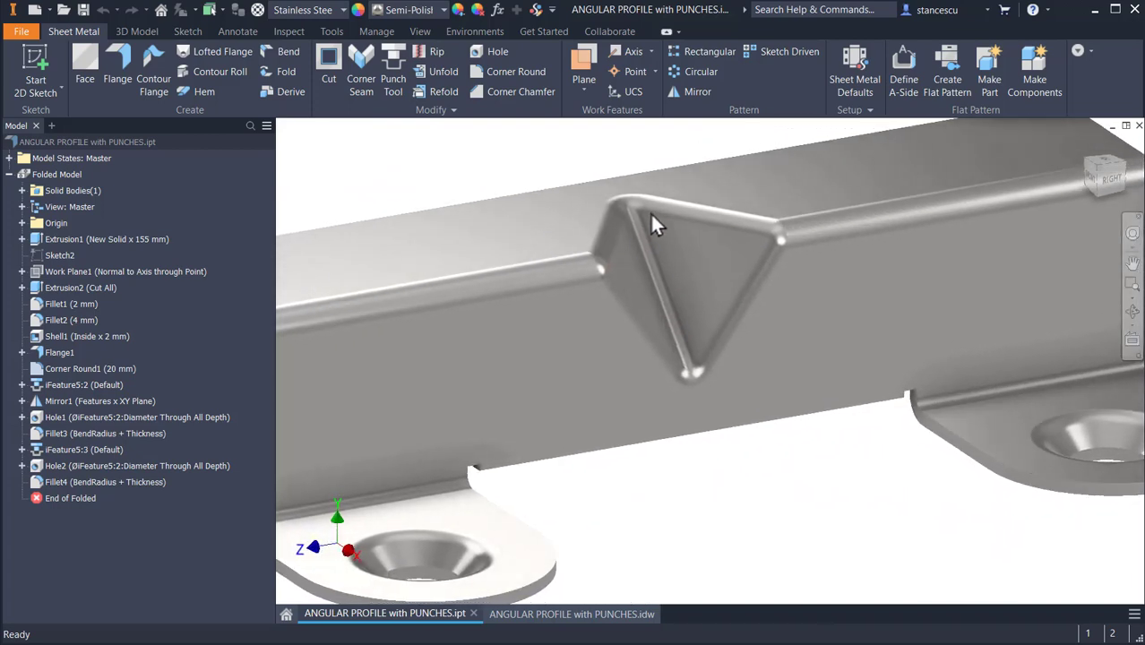
Examine the finished angular profile with punches in its isometric view and open its dimensioned drawing.
scroll(683, 285, down, 5)
shift+middle_drag(553, 430, 724, 473)
key(F6)
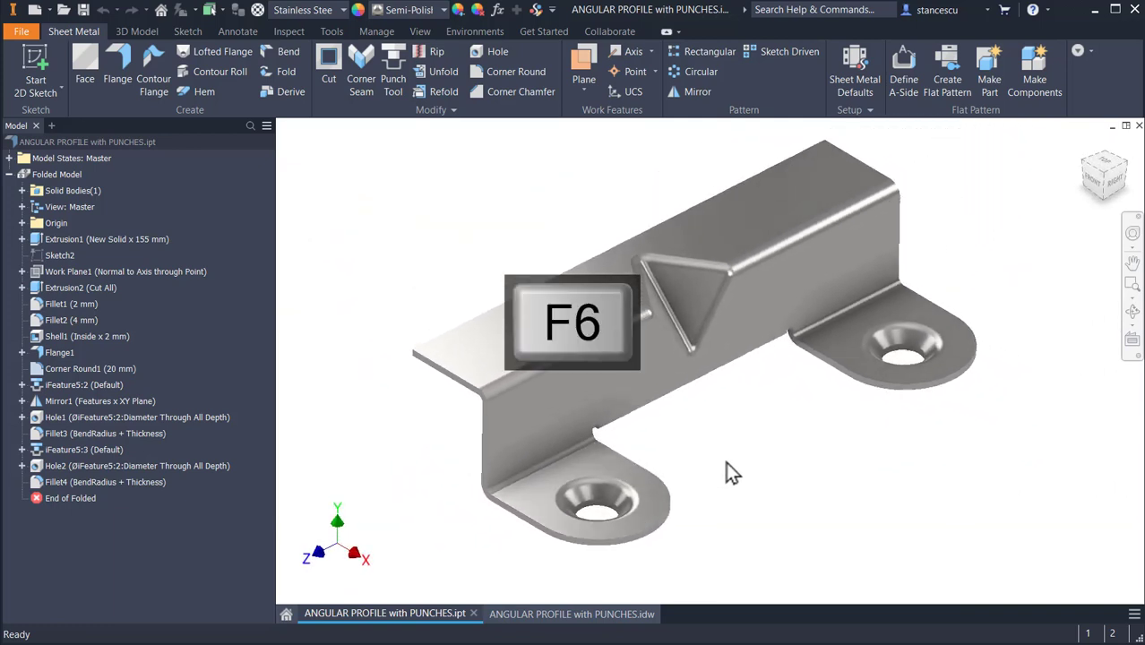
click(522, 615)
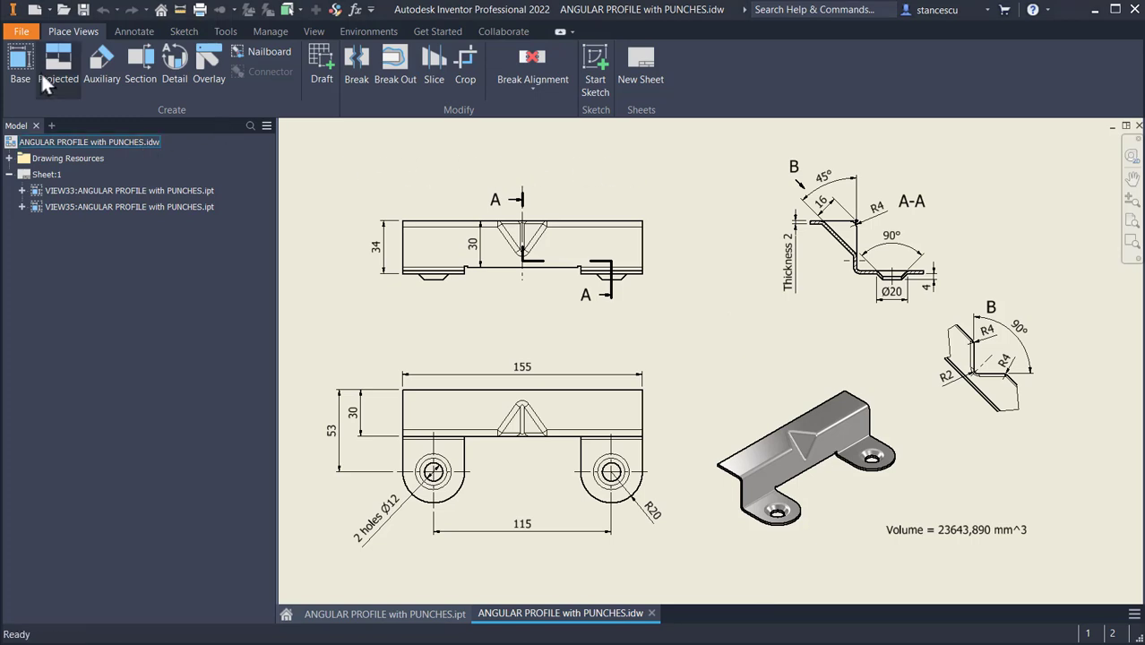
Create a new part from the metric Sheet Metal (mm).ipt template and review its sheet metal parameters.
click(36, 10)
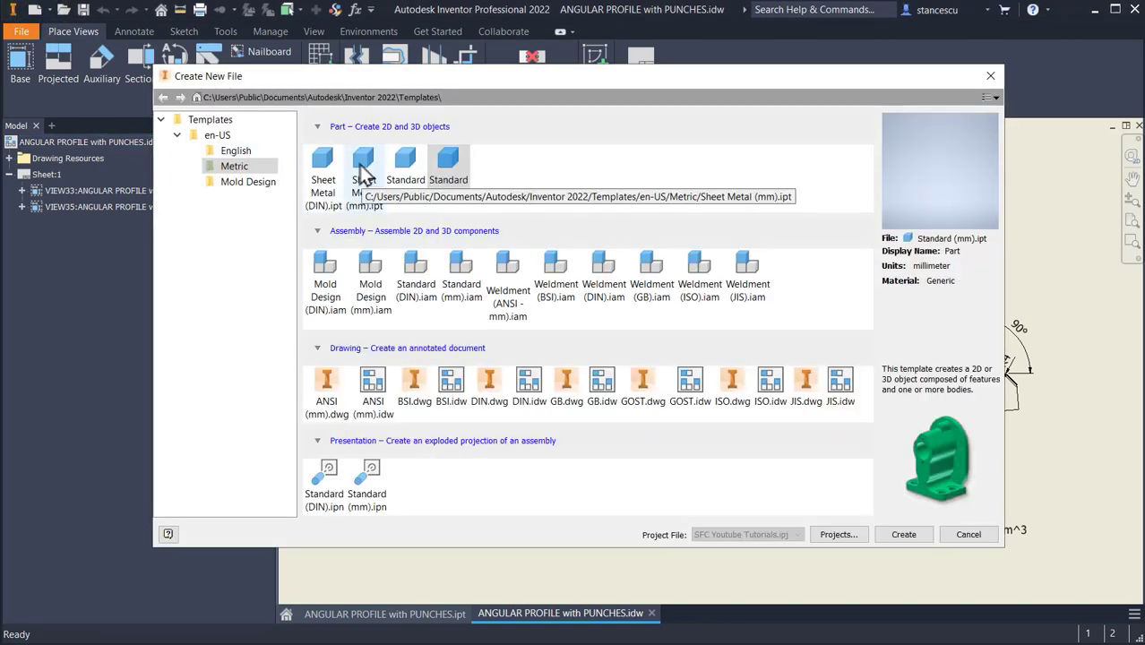
double_click(361, 167)
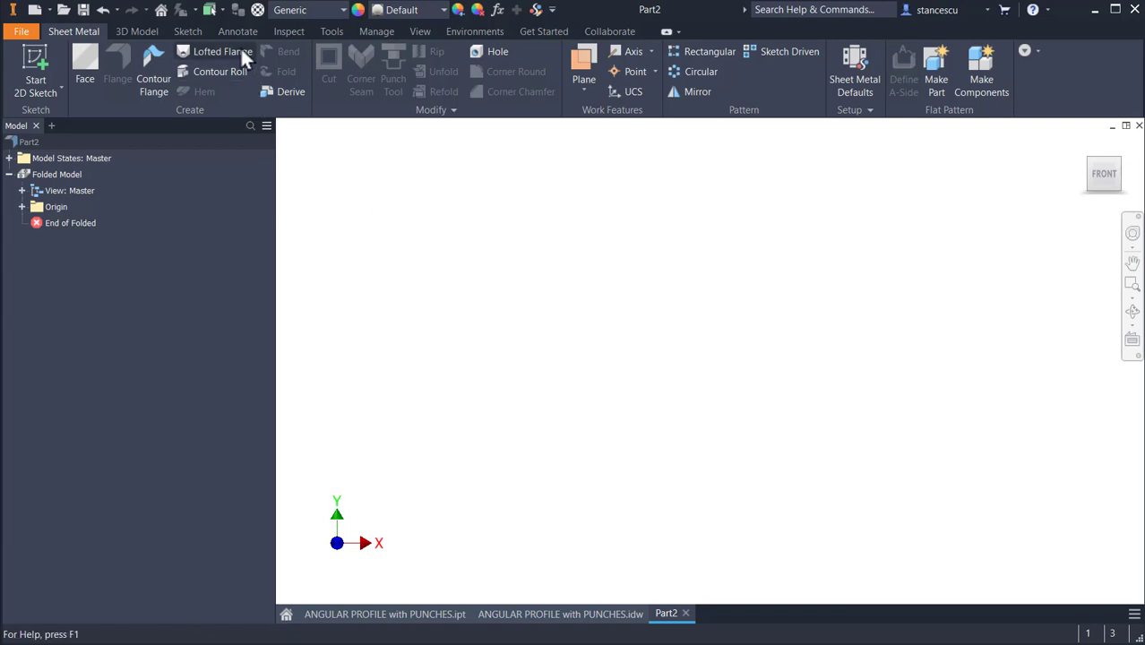
click(362, 34)
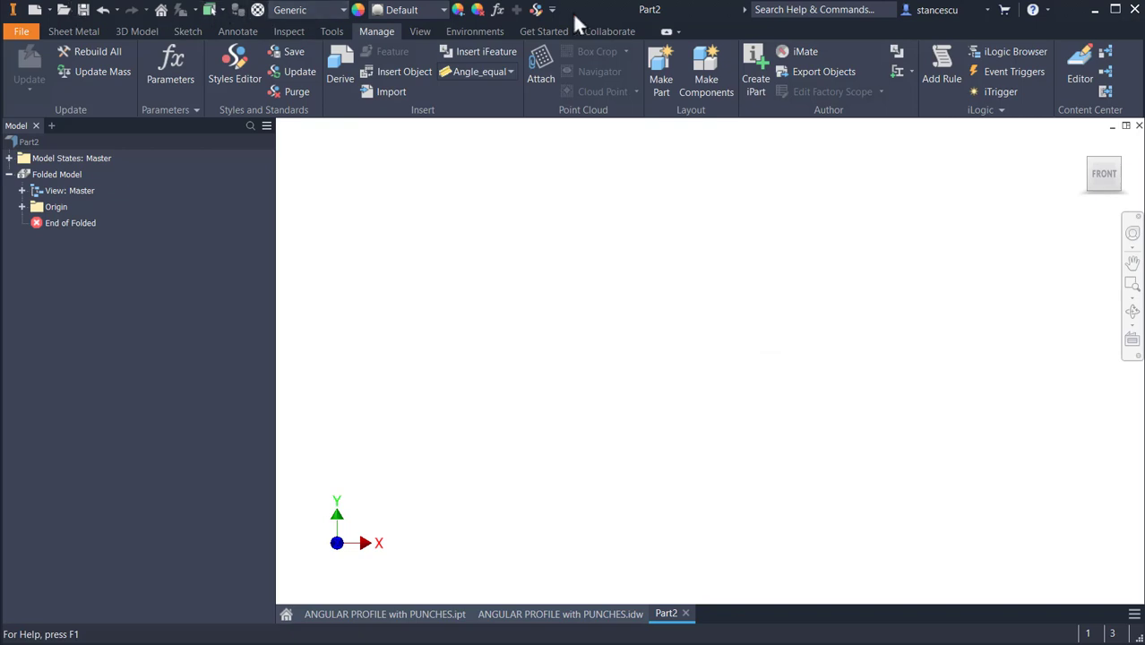
click(497, 10)
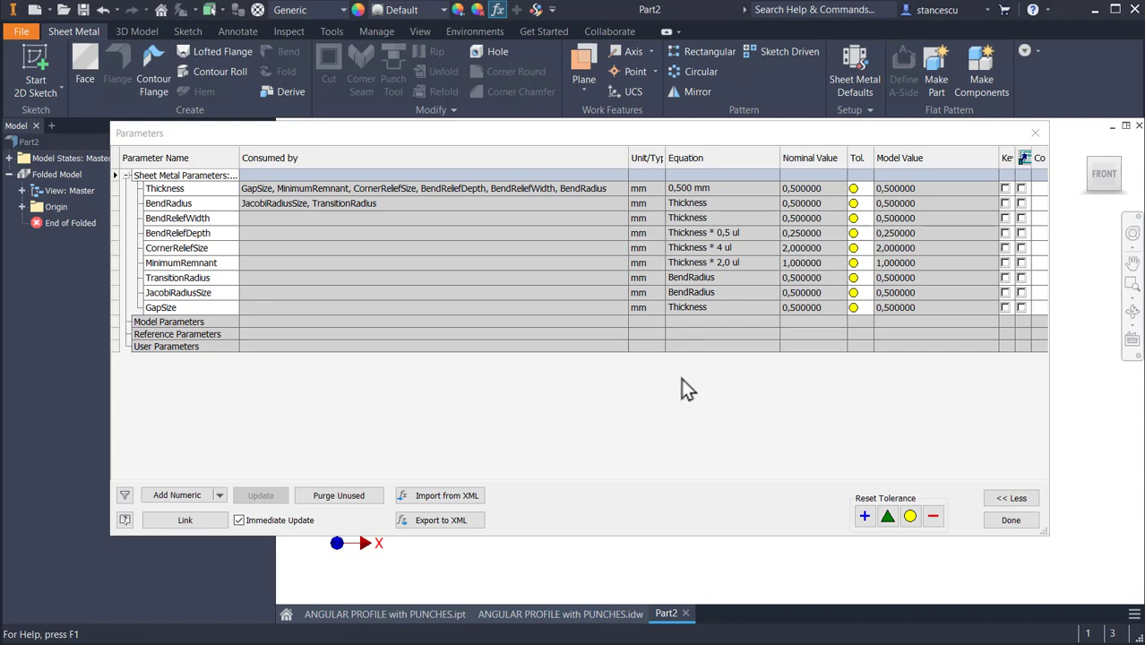
click(1035, 133)
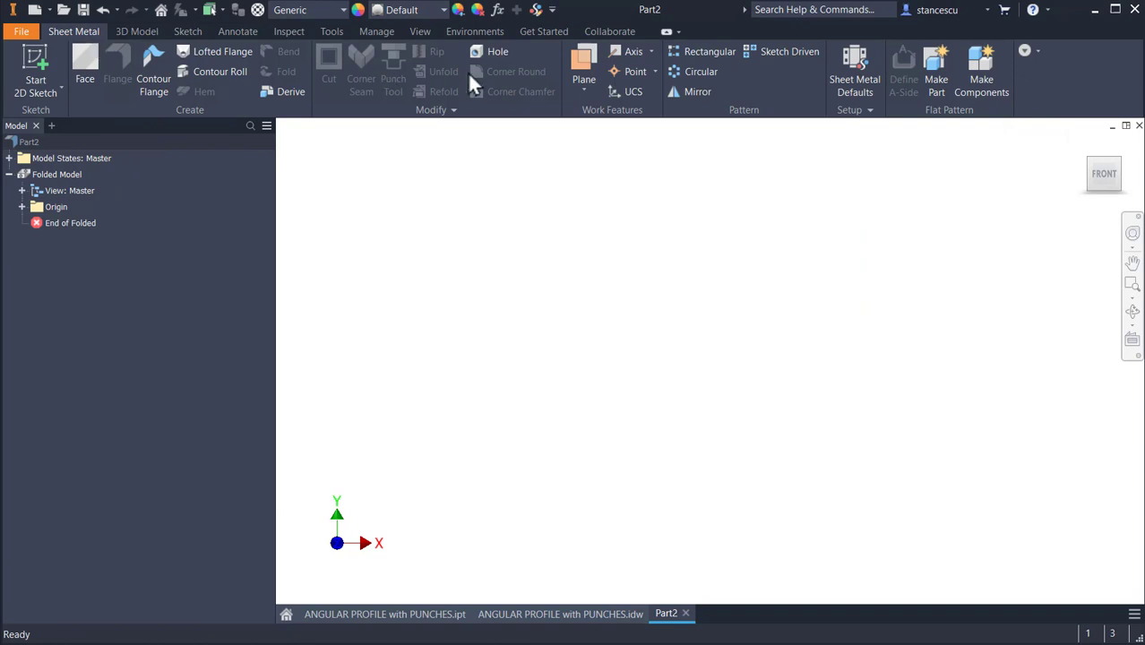
Override the sheet metal rule's thickness with 2 mm and check the resulting sheet metal parameters.
click(847, 65)
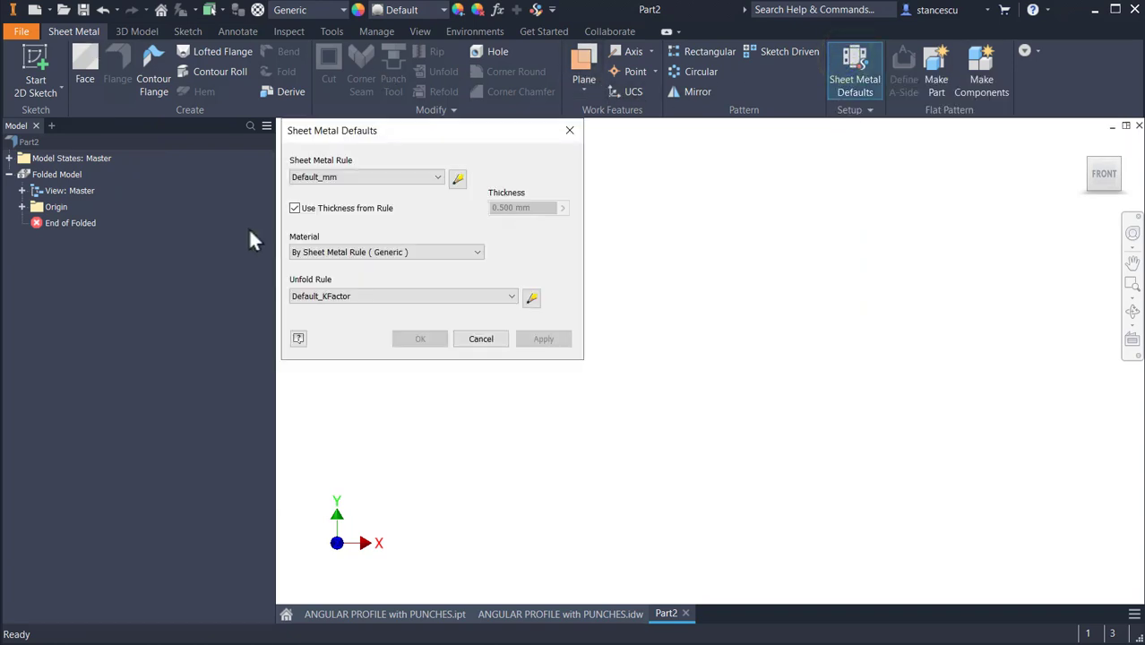
click(296, 210)
click(536, 209)
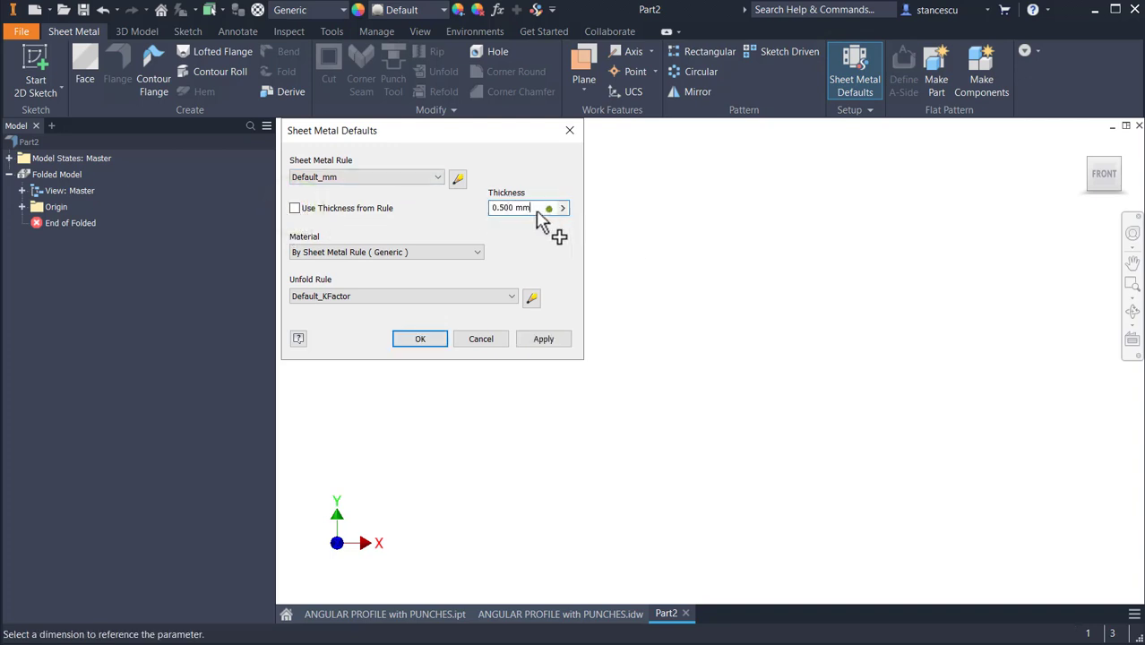
double_click(537, 212)
text(2)
click(414, 348)
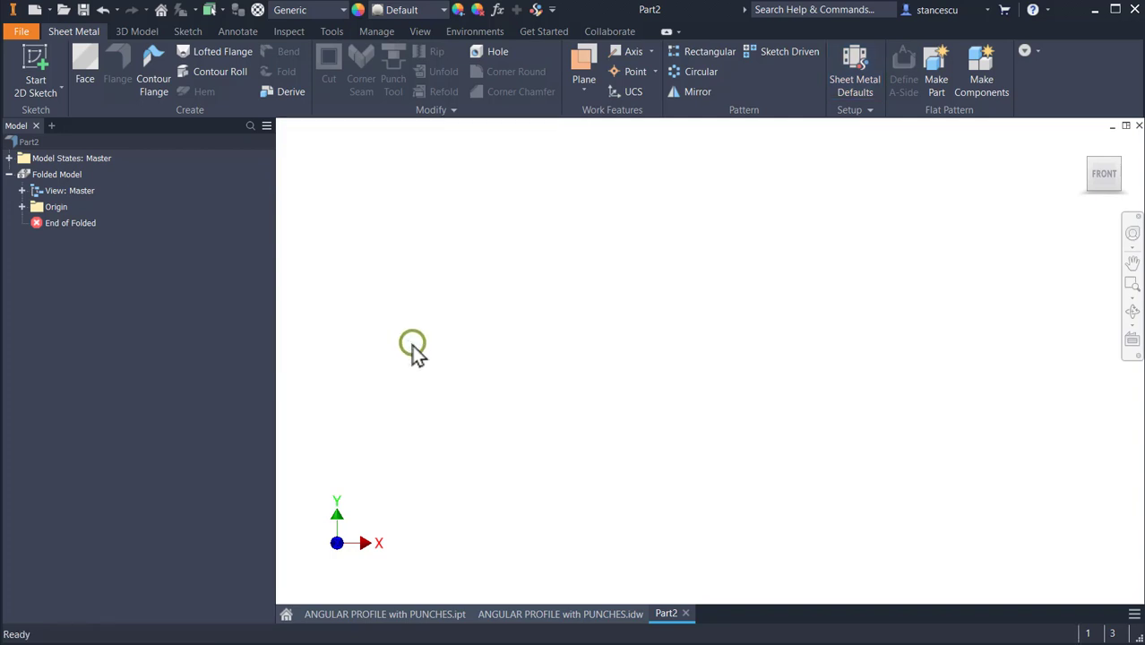
click(498, 11)
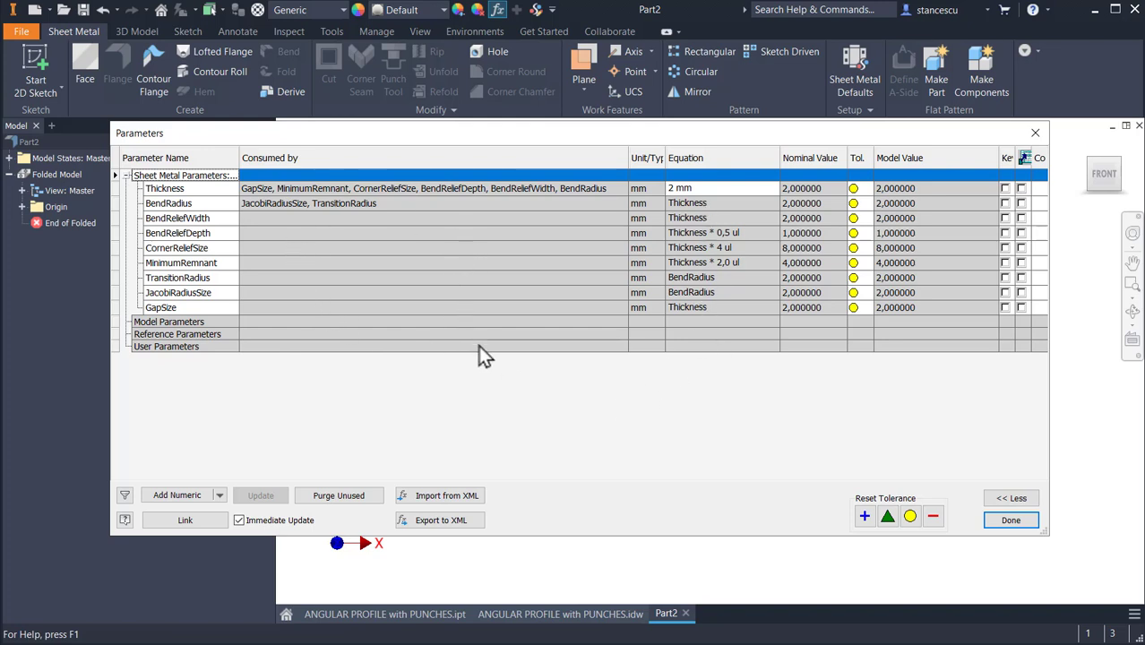
click(1005, 523)
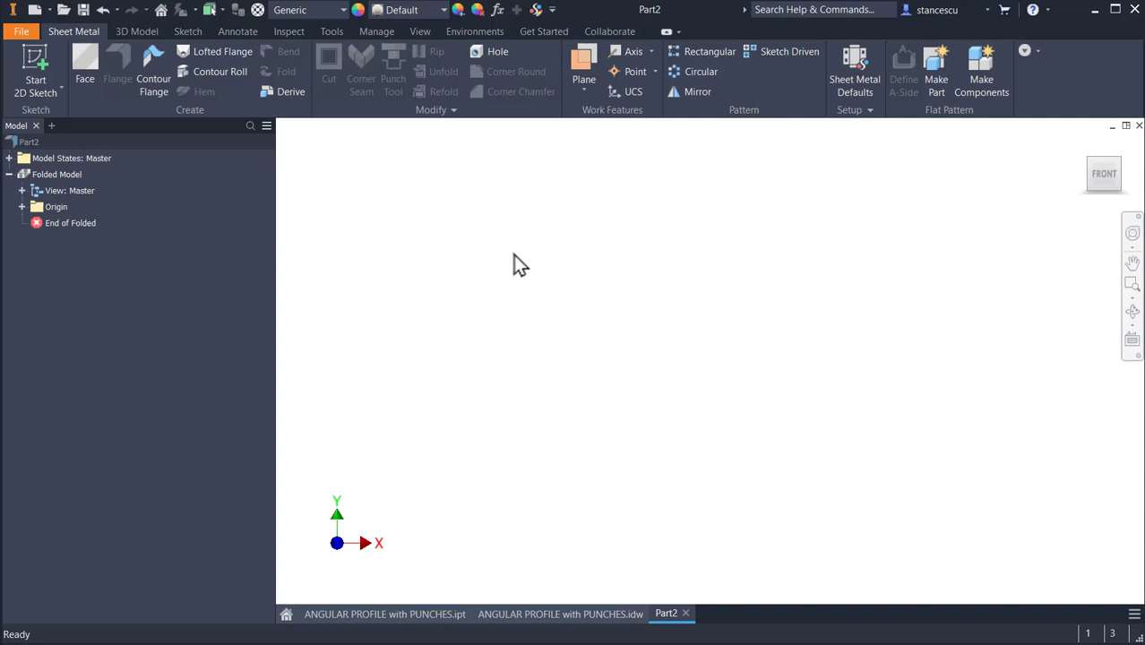
Review the finished angular profile model and the dimensions in its drawing.
click(448, 618)
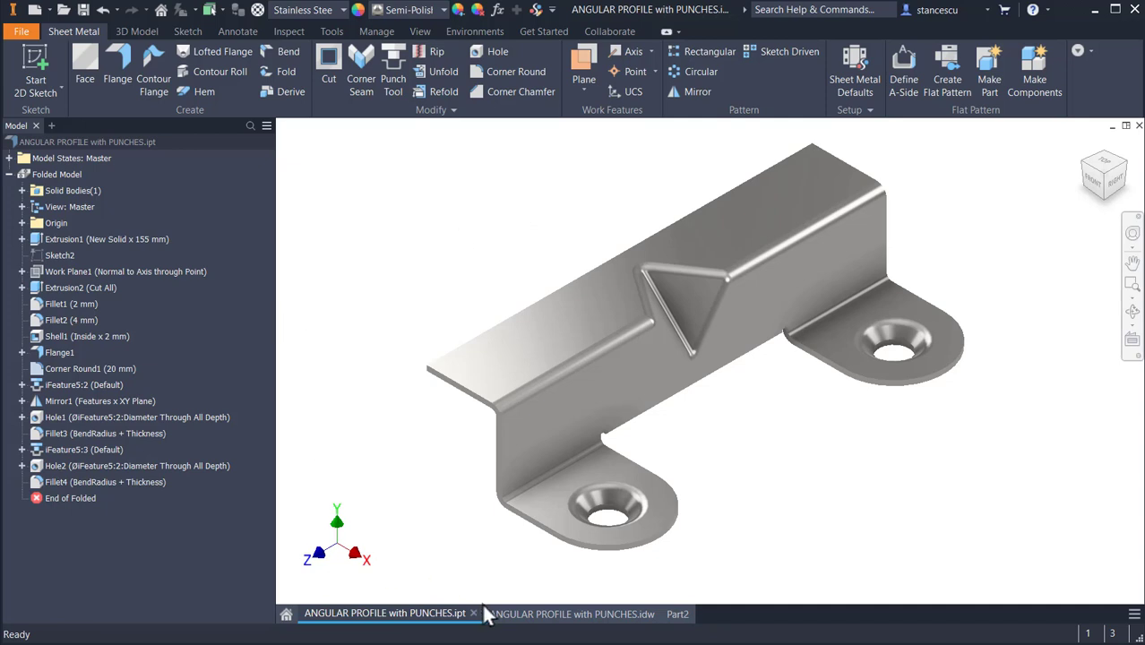
click(528, 612)
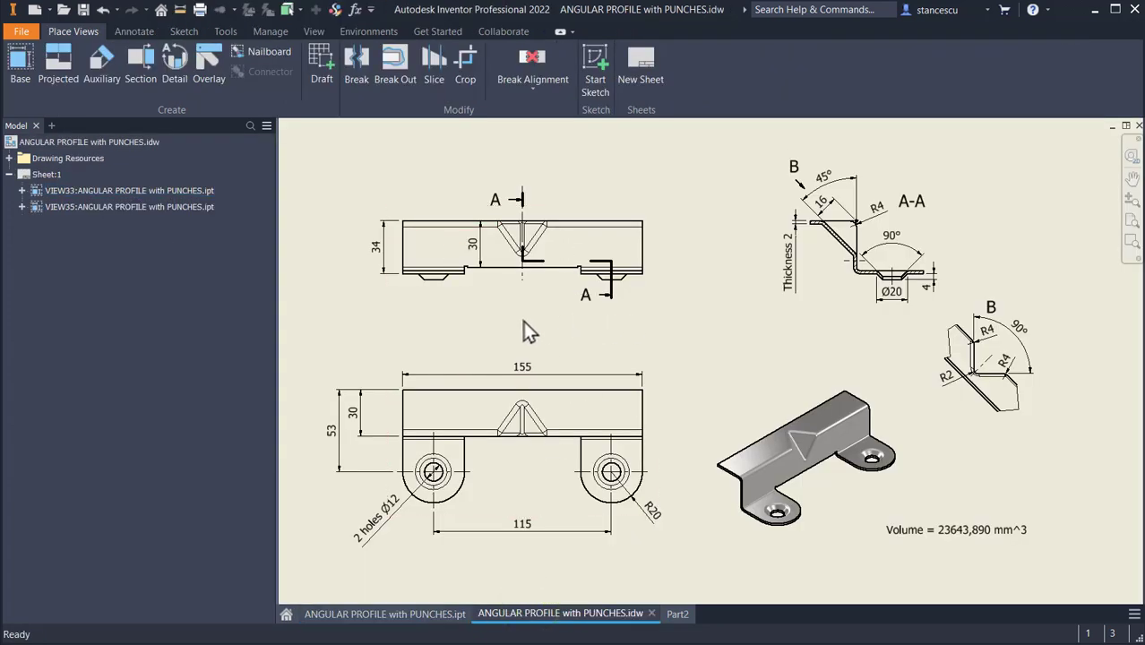
click(485, 250)
Create a new part from the metric Standard (mm).ipt template and start a sketch on the XY plane.
click(36, 12)
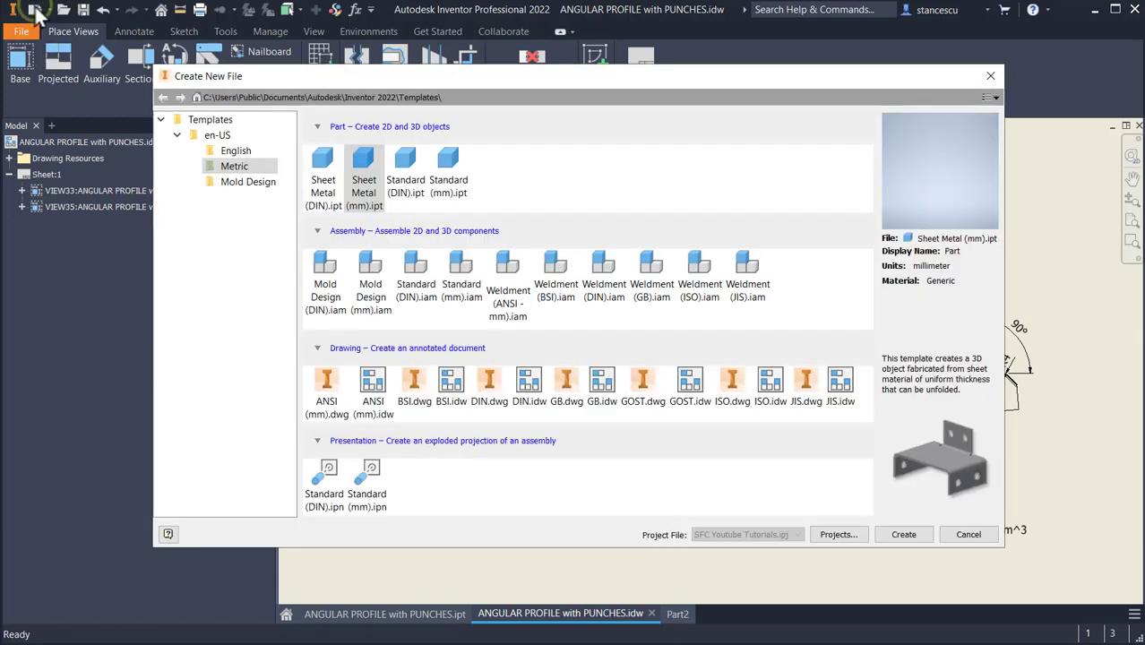
double_click(448, 161)
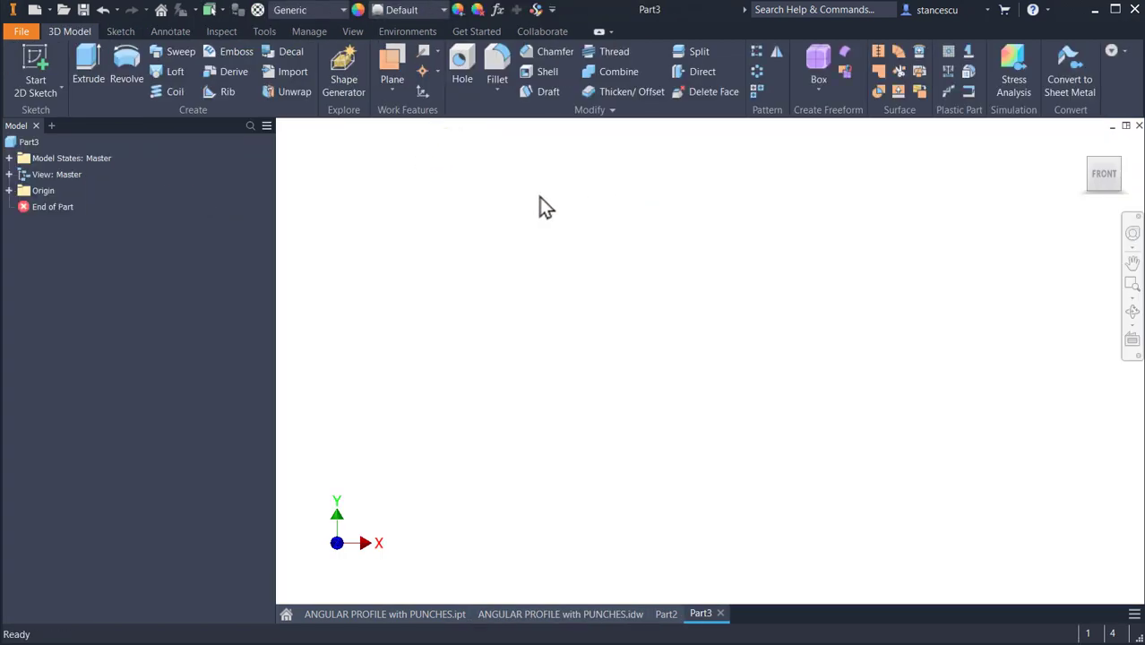
click(33, 56)
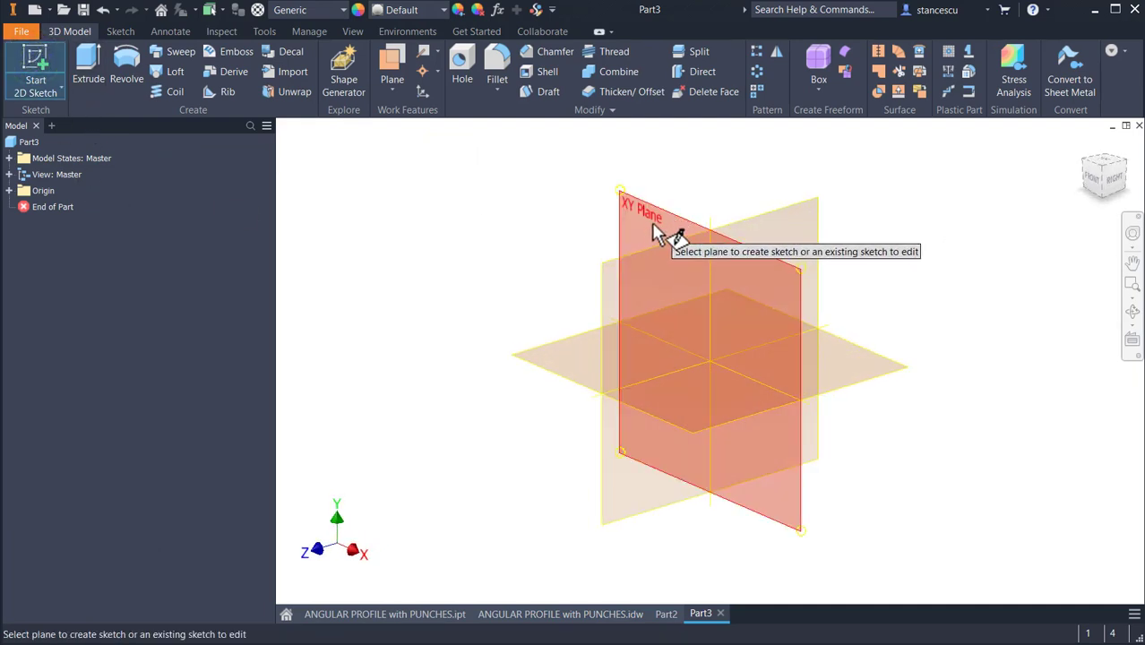
click(651, 224)
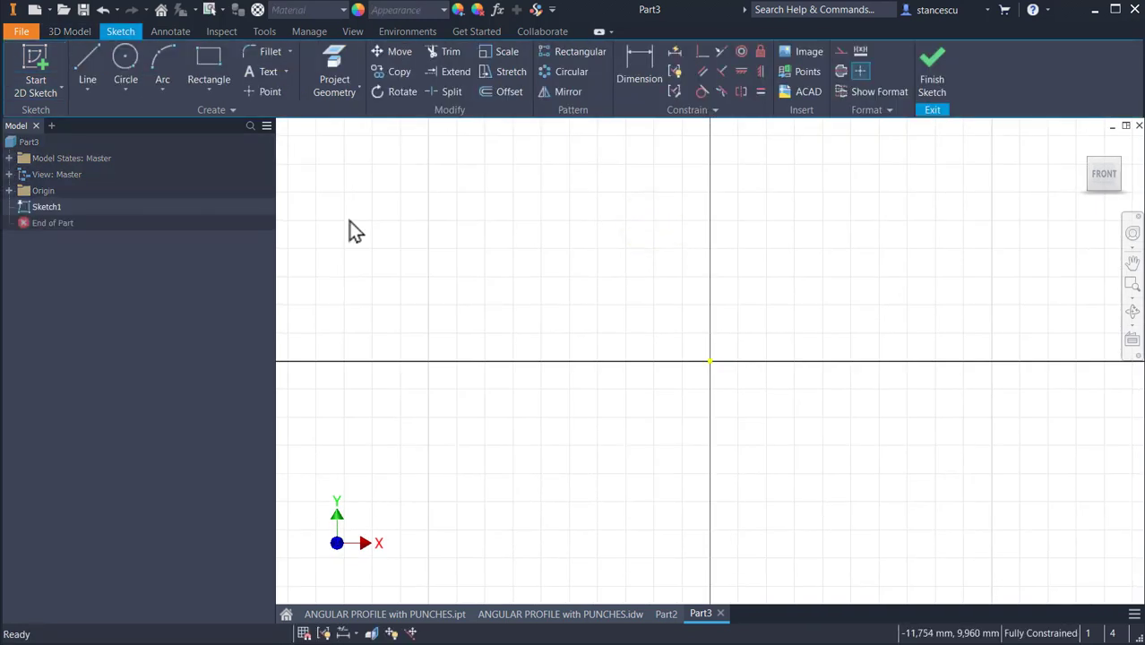
Draw a 30 by 30 mm square with one corner at the origin and finish the sketch.
click(207, 52)
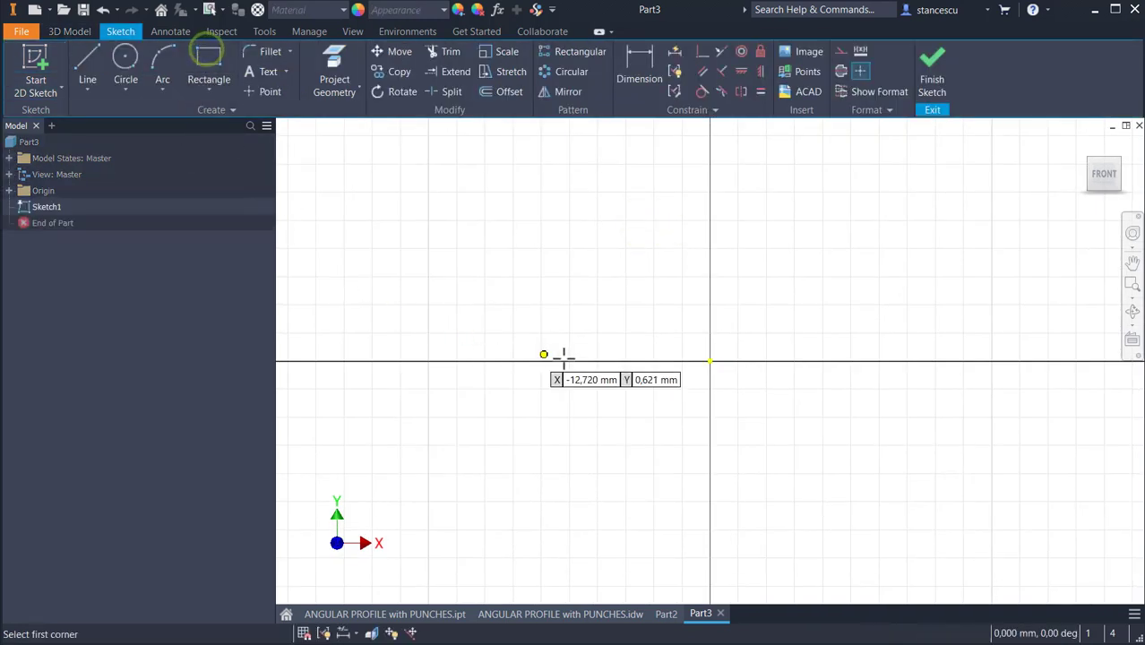
click(710, 361)
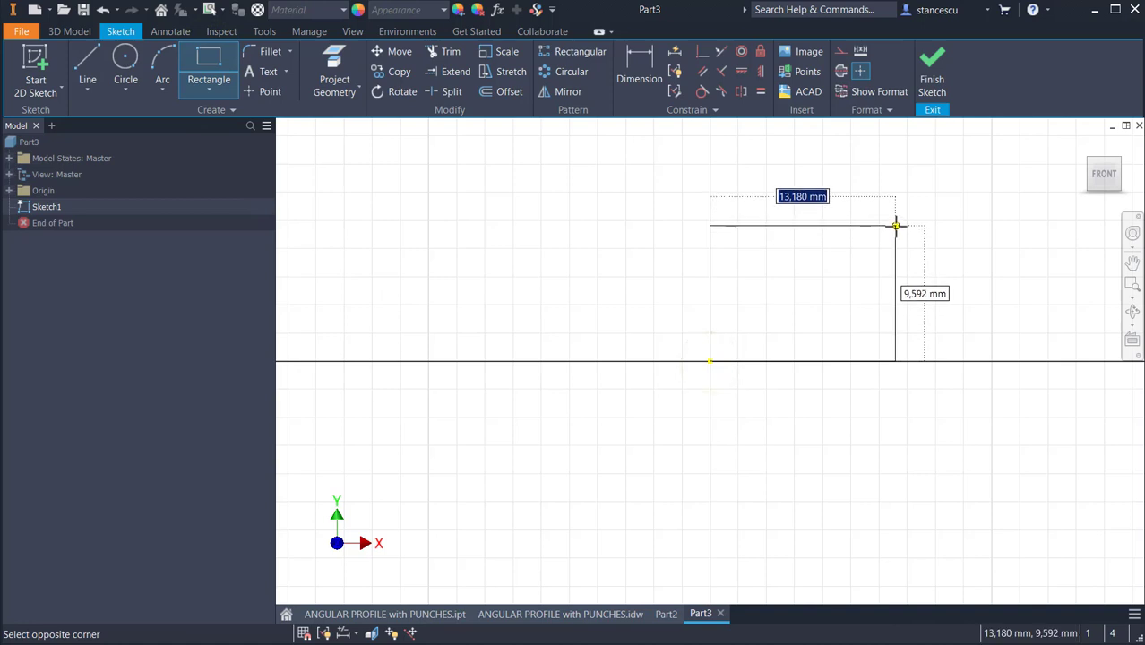
text(3)
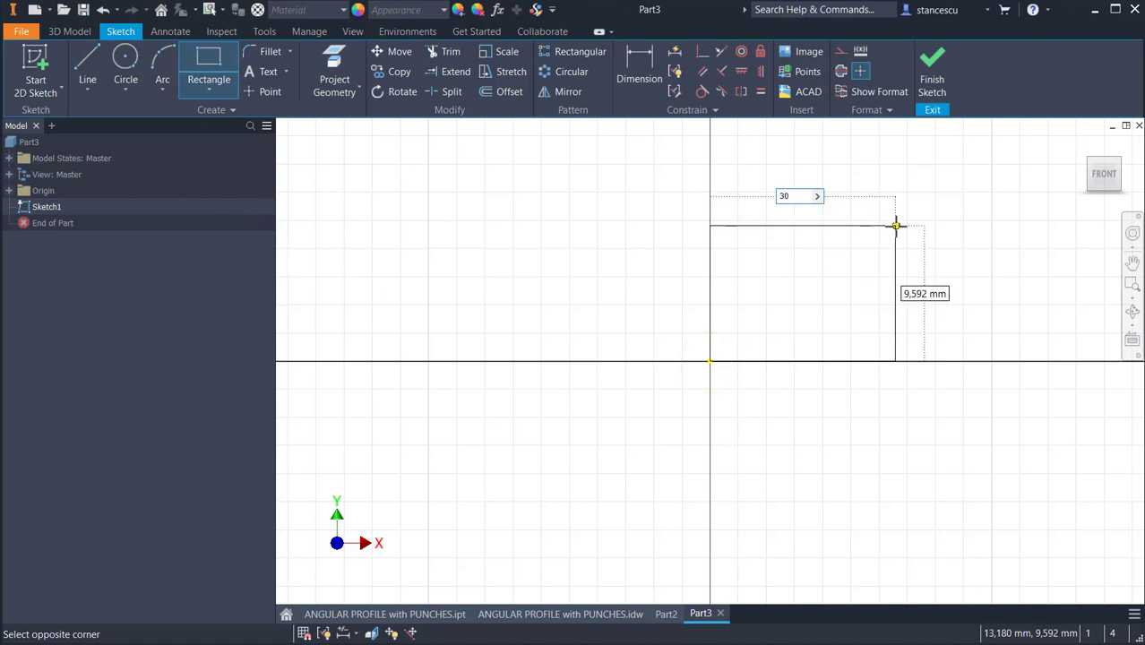
text(0)
key(Tab)
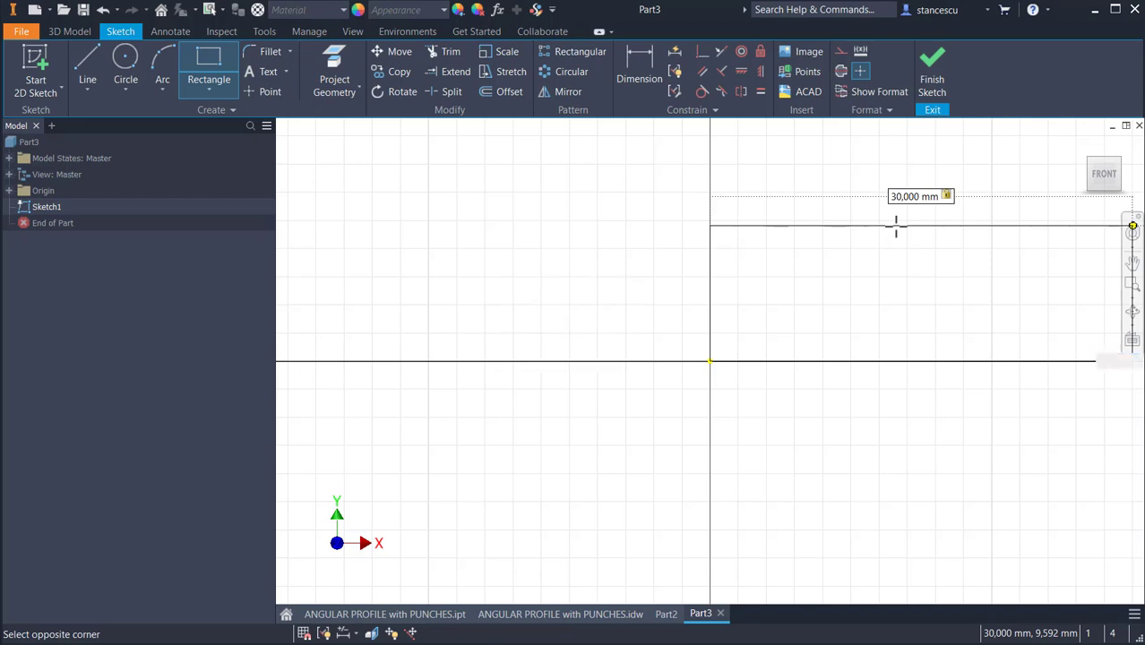
key(Return)
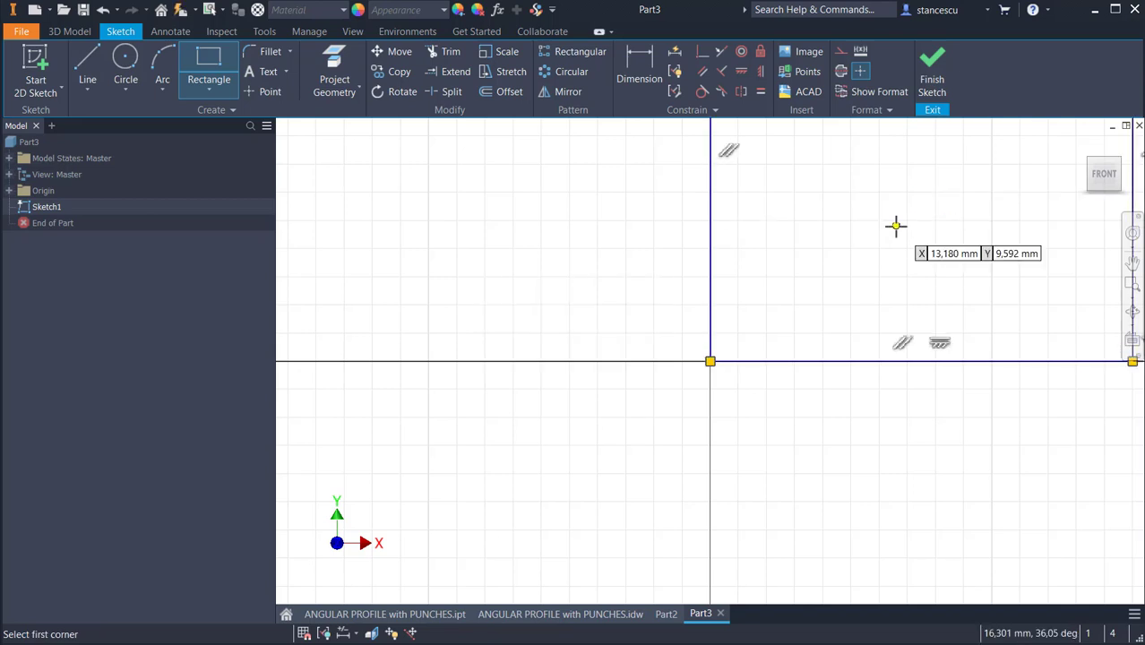
key(Home)
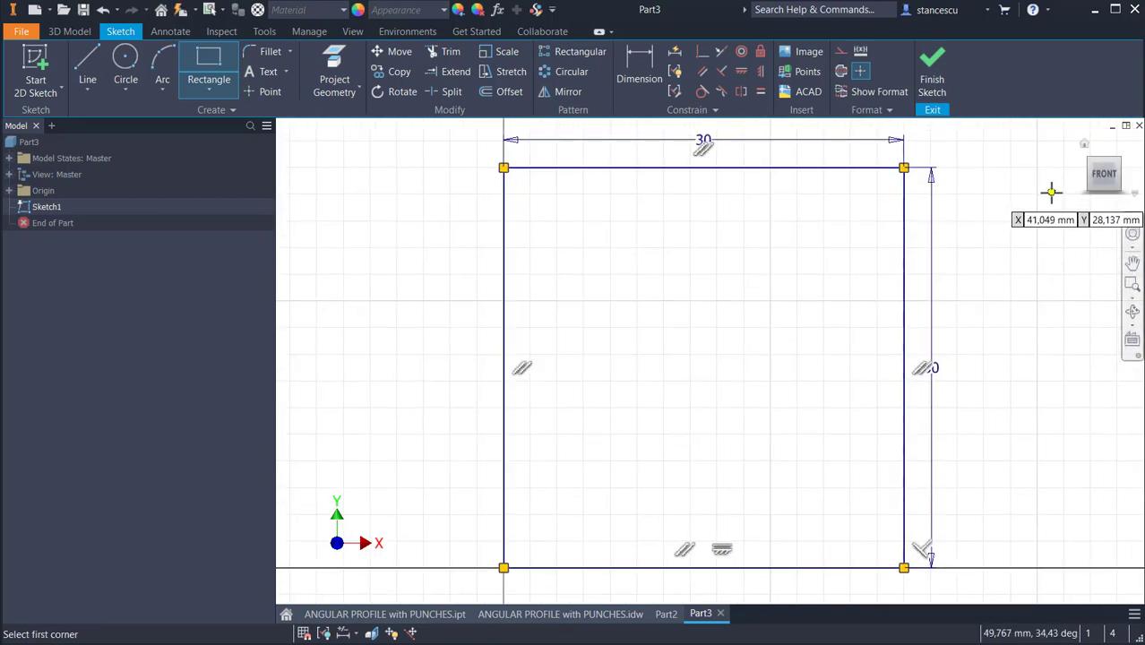
click(932, 63)
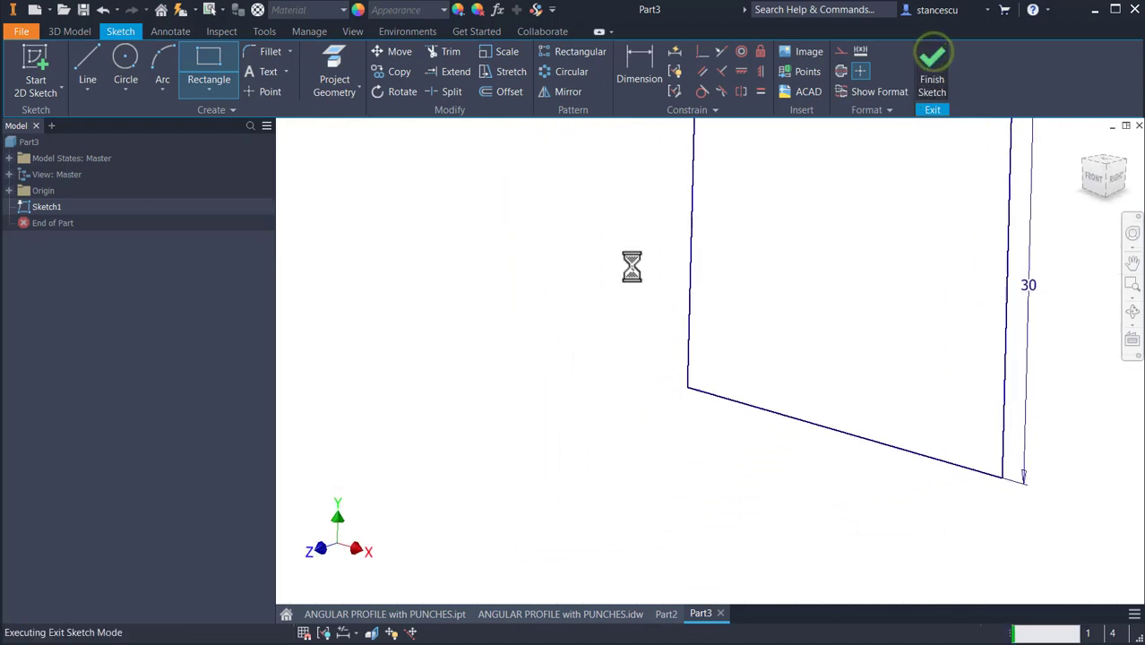
key(F6)
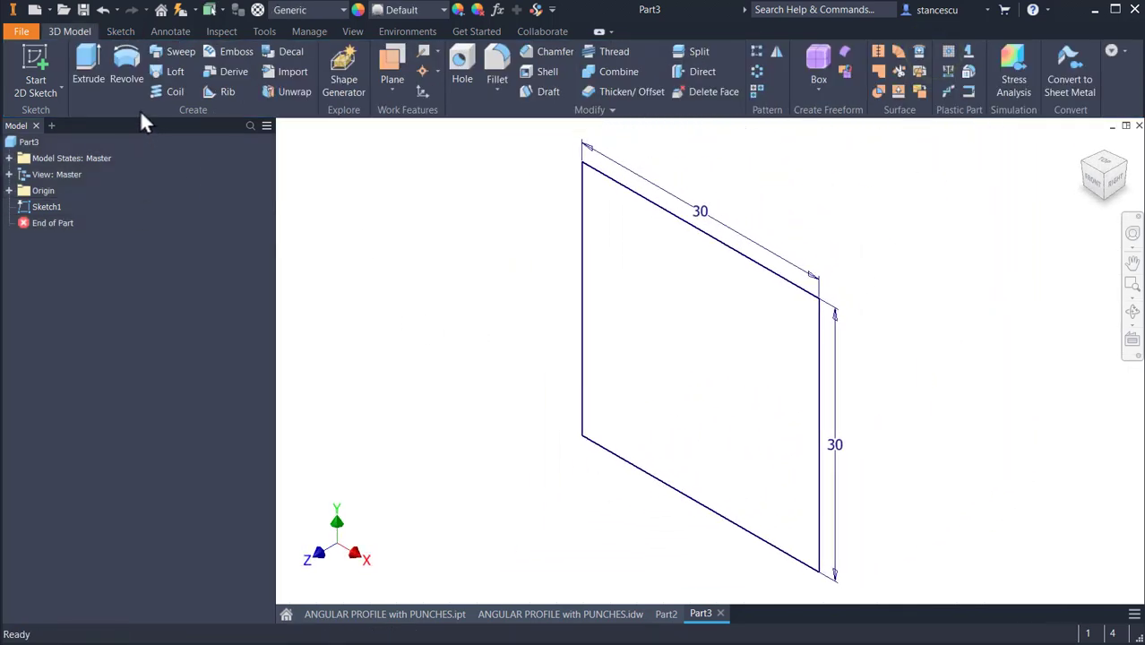
Extrude the square profile symmetrically about the sketch plane to a total distance of 155 mm.
click(96, 59)
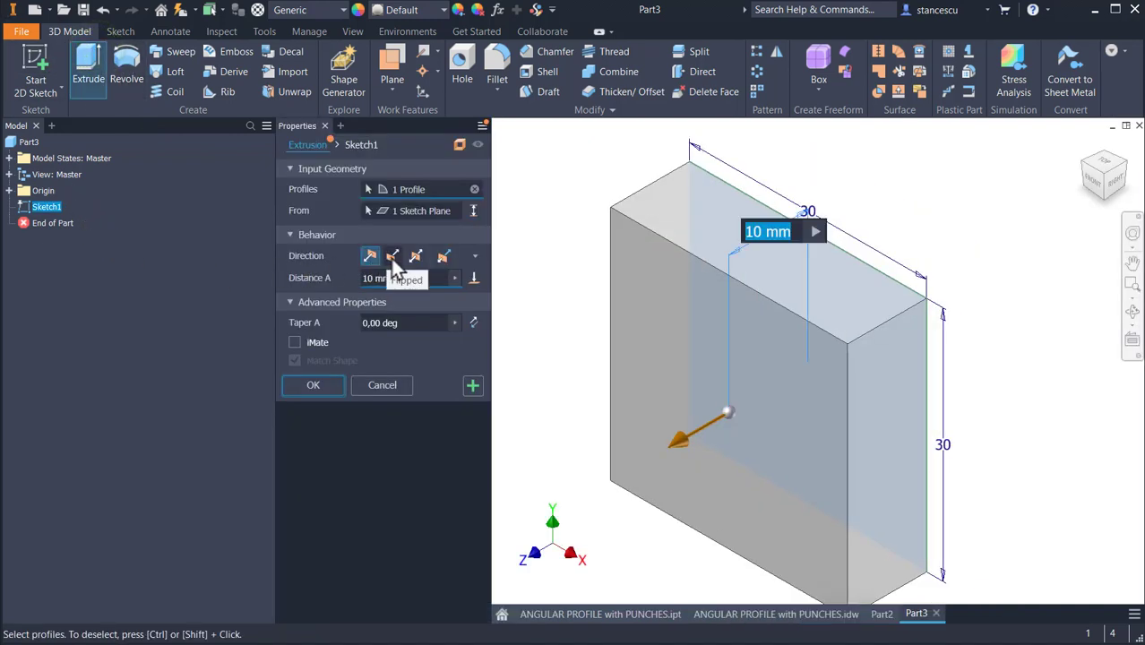
click(415, 258)
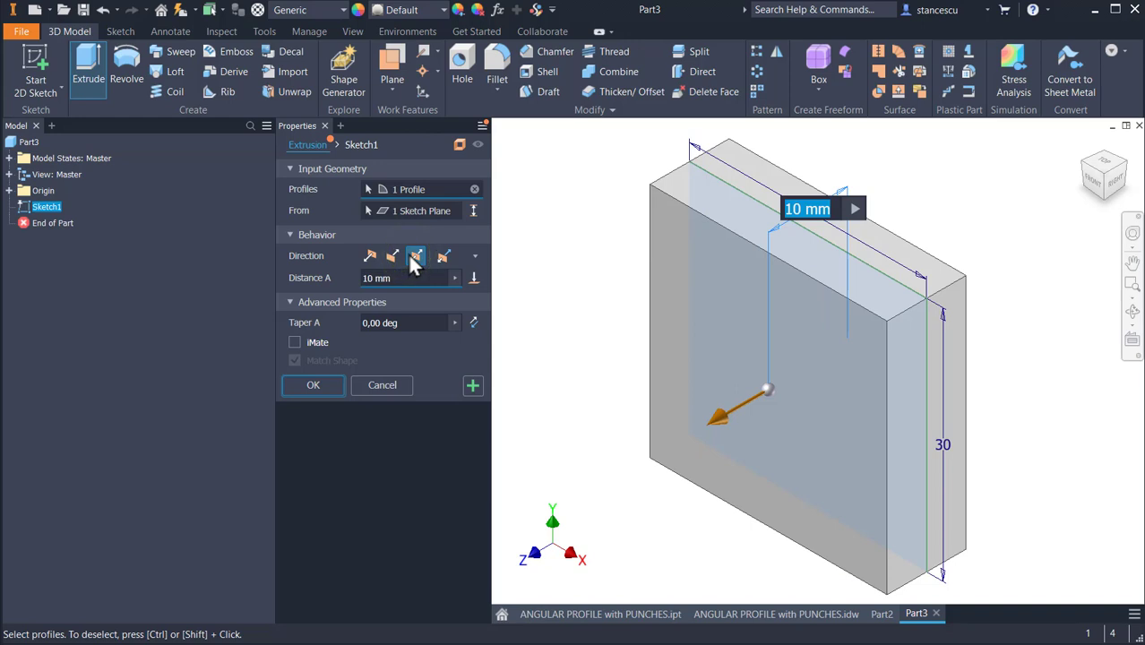
click(409, 277)
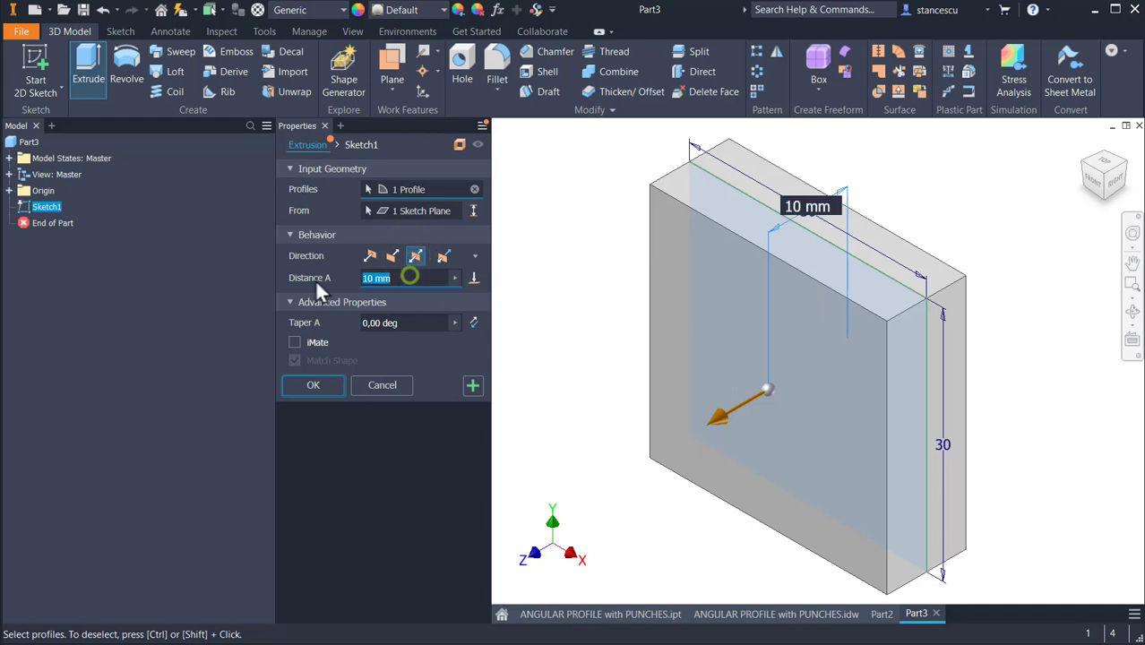
text(155)
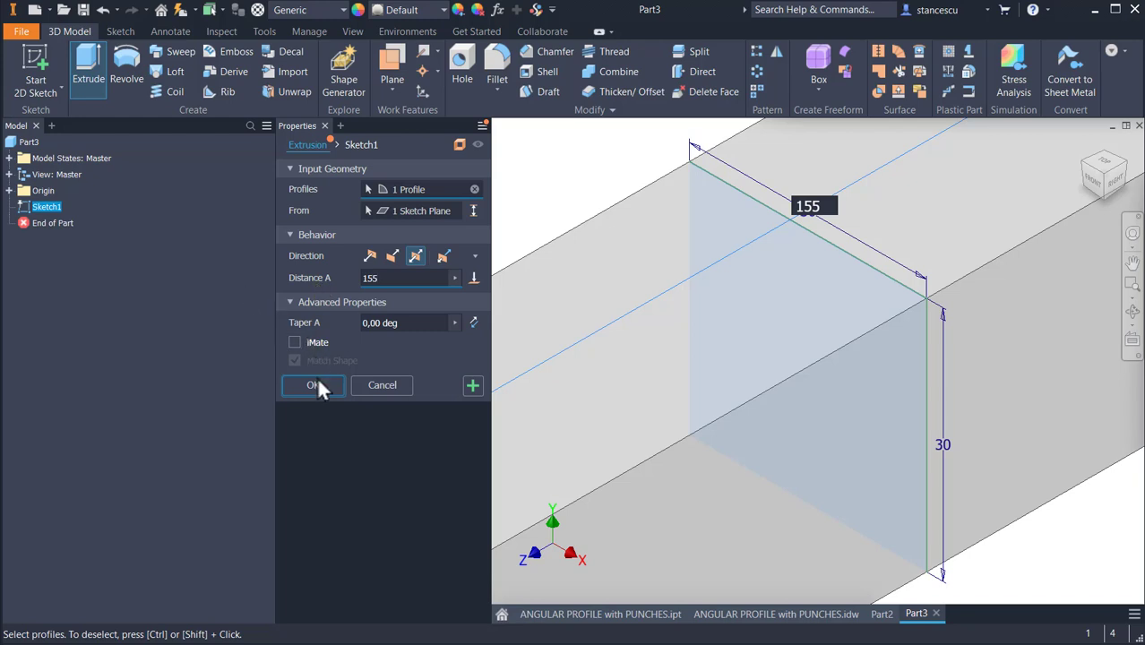
click(313, 385)
key(F6)
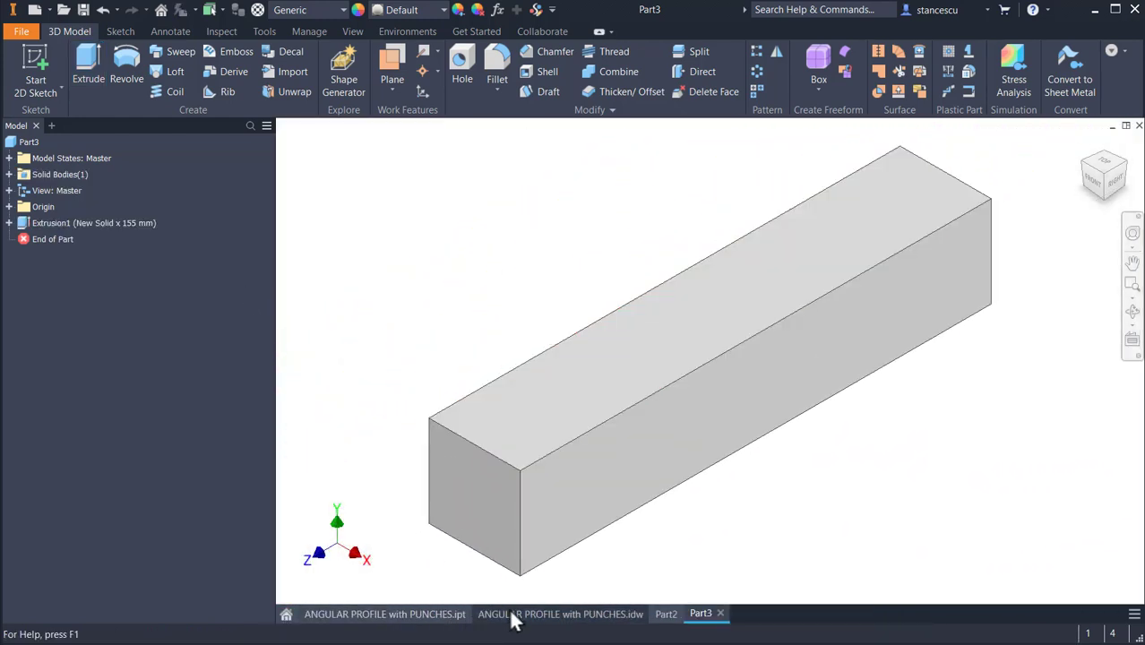
Check the finished angular profile, return to Part3, and start a sketch on its XY plane with the graphics sliced at that plane.
click(380, 615)
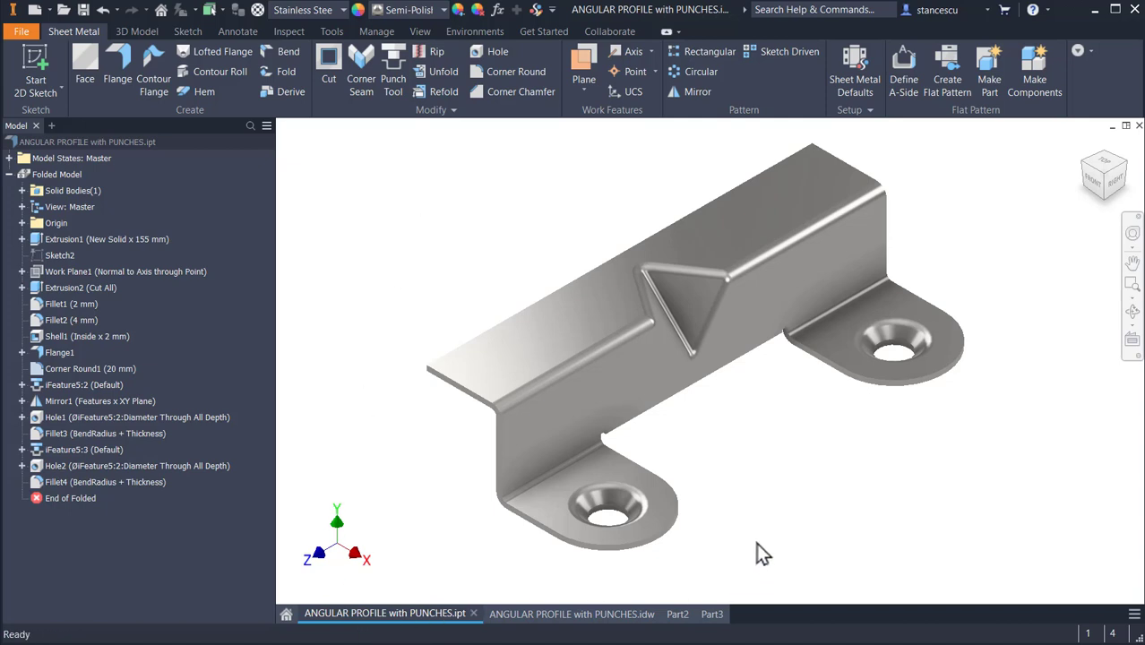
click(714, 616)
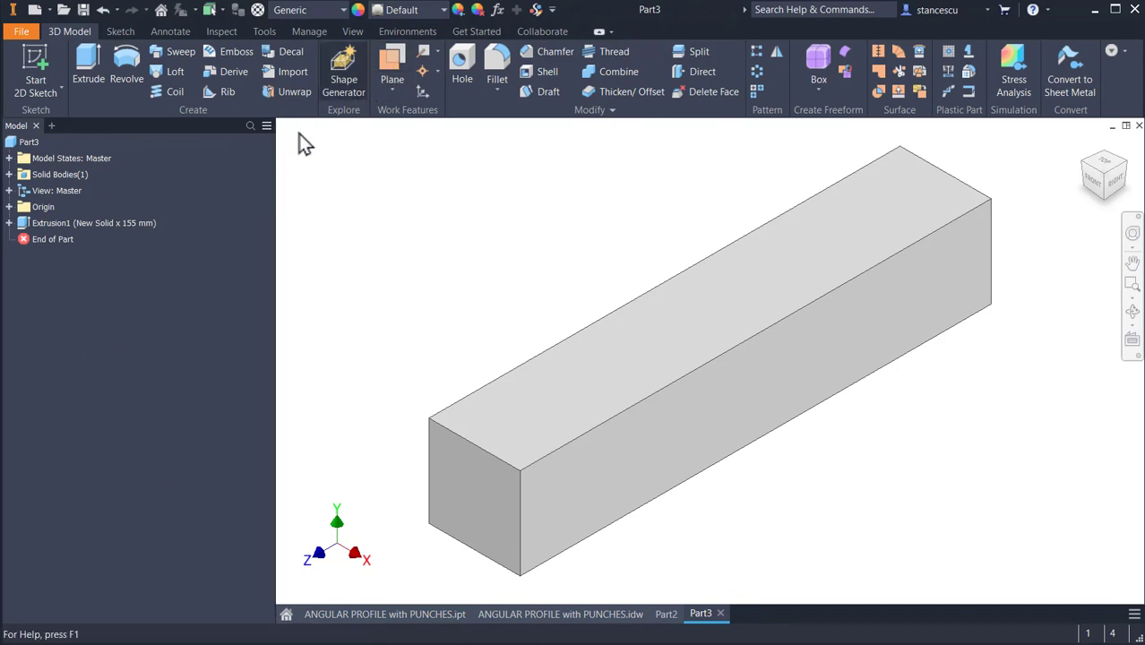
click(9, 206)
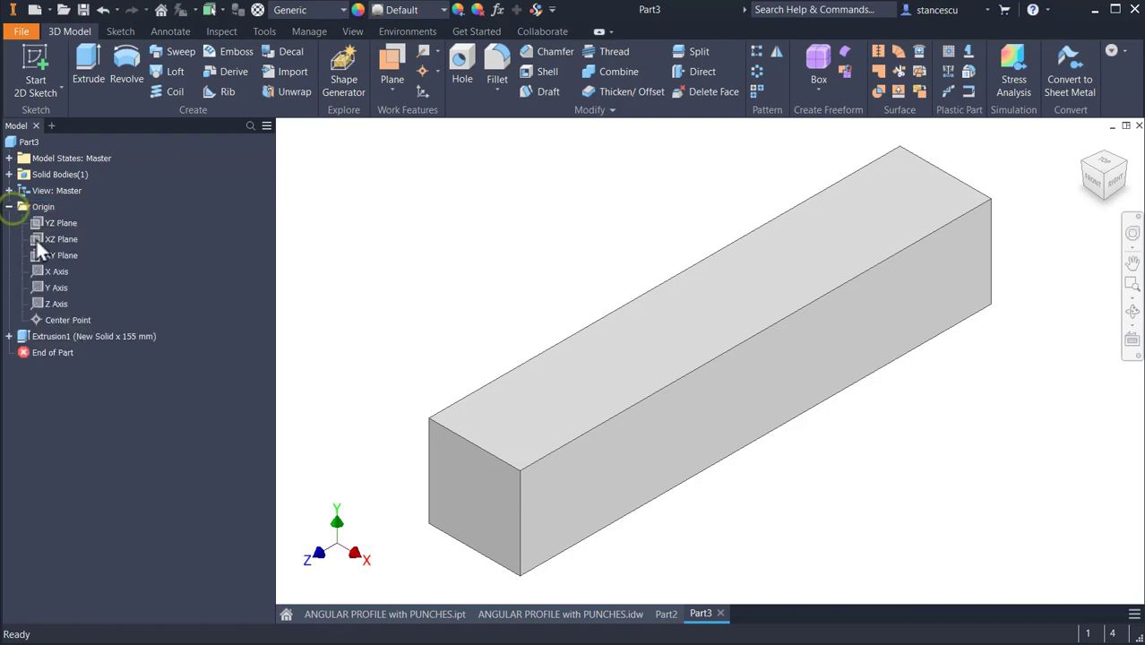
click(63, 256)
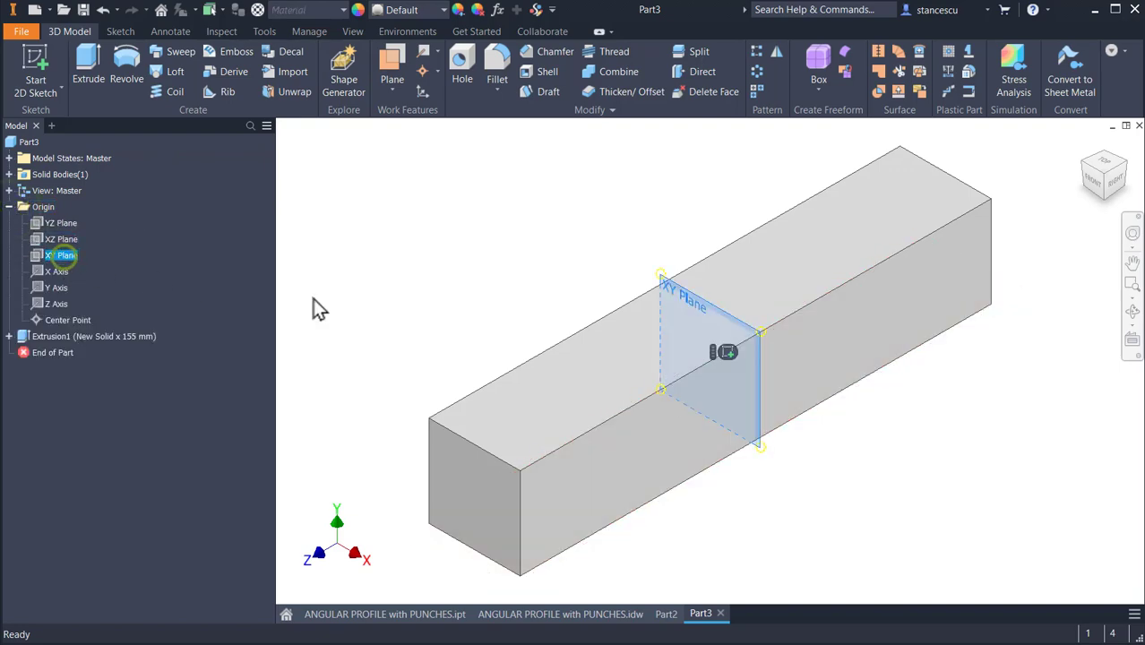
click(727, 353)
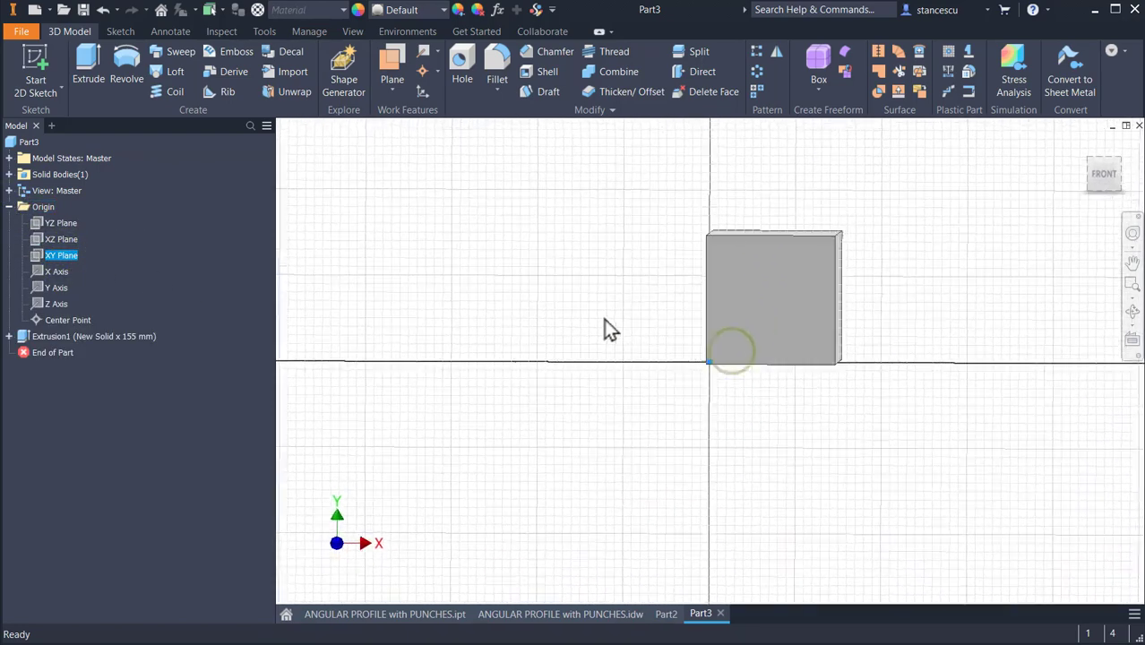
key(F7)
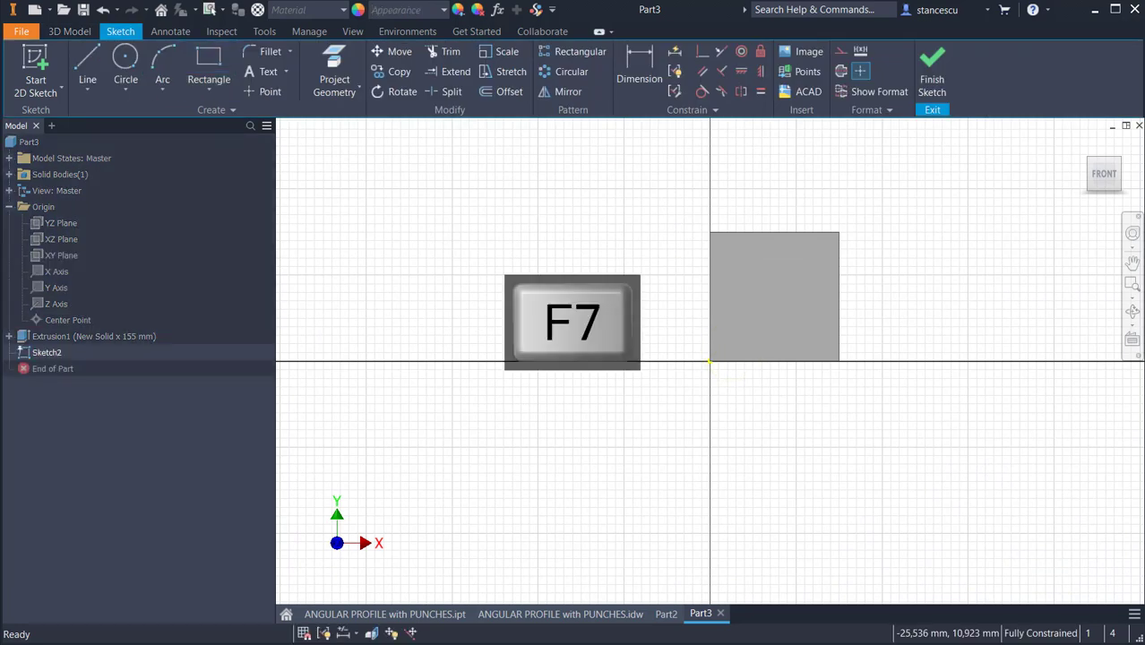
Draw a line across the square section's upper corner, from its top edge to its right edge, at 45 degrees to the top edge.
click(85, 61)
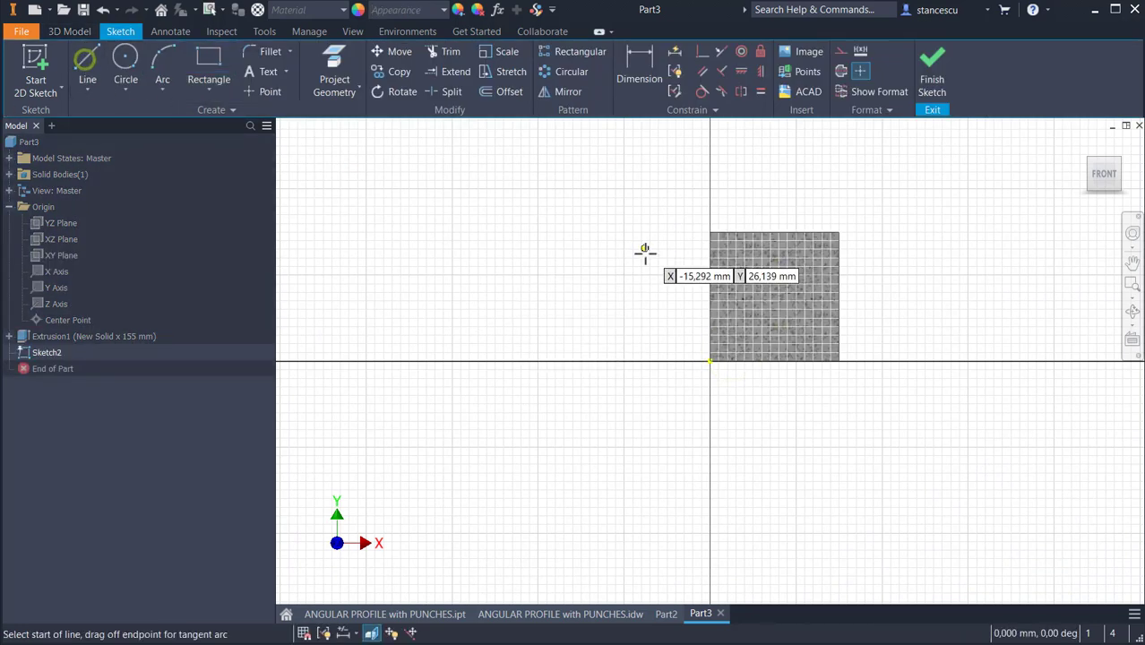
click(746, 233)
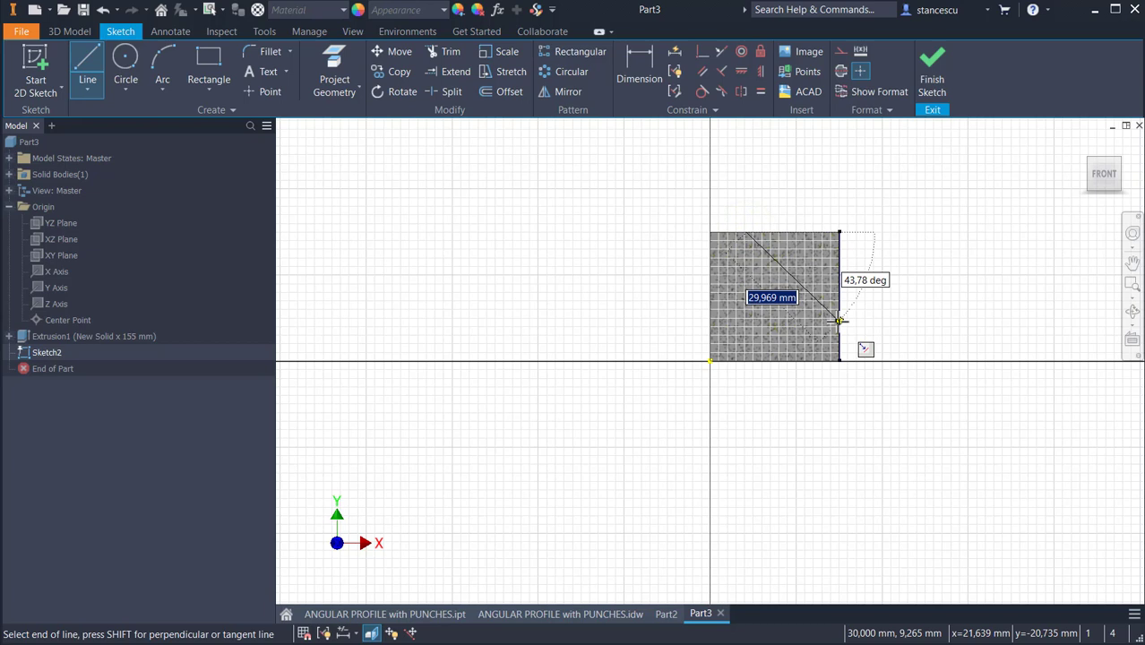
key(Tab)
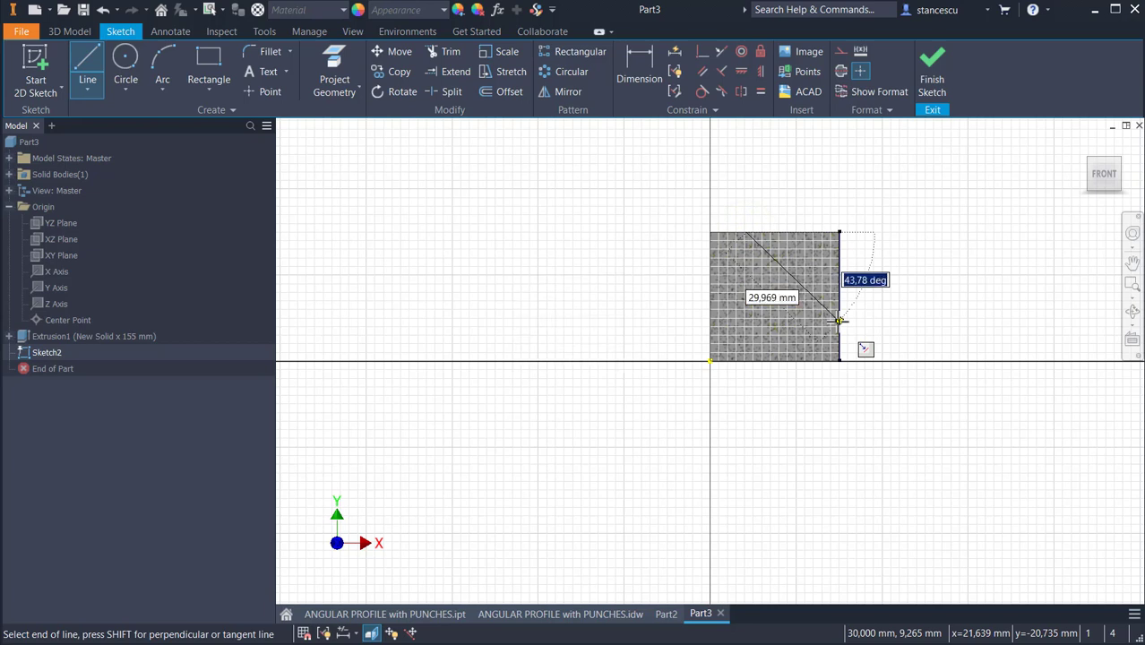
text(45)
key(Return)
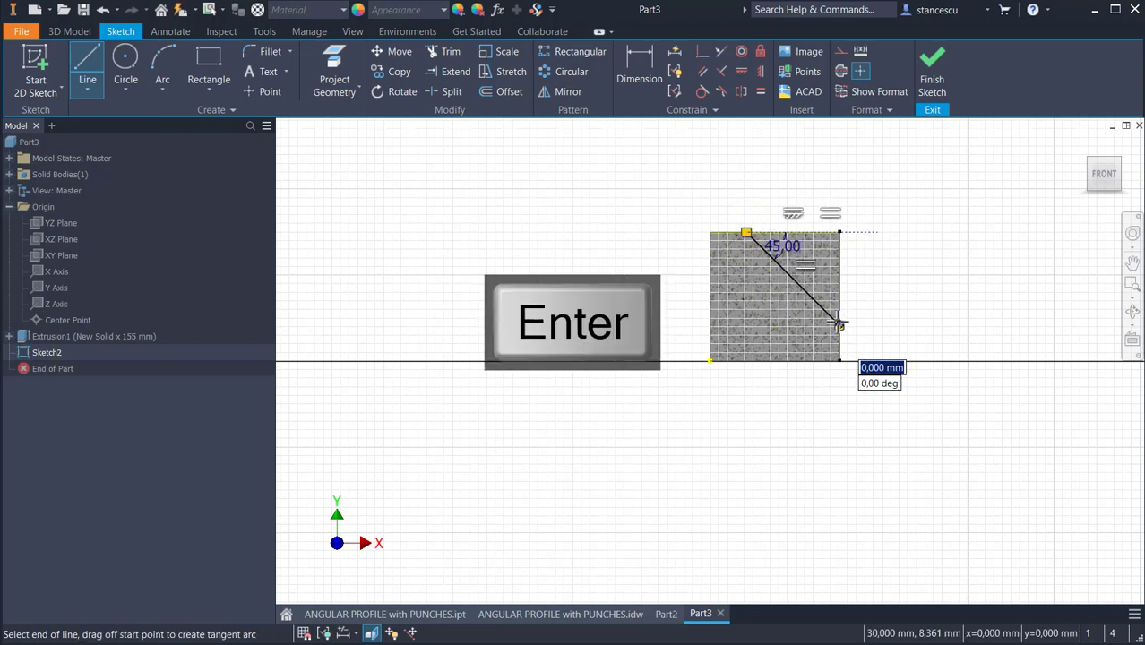
key(Escape)
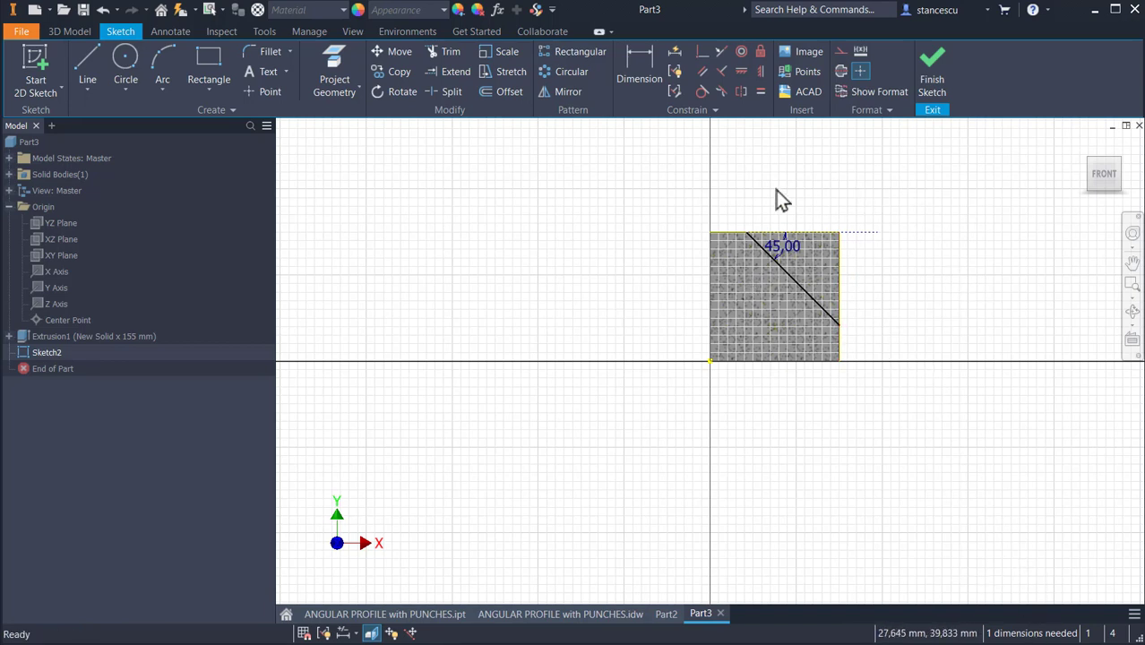
Consult section A-A in the drawing, set the distance from the angled line to the section's upper corner to 16 mm, and finish the sketch.
click(574, 615)
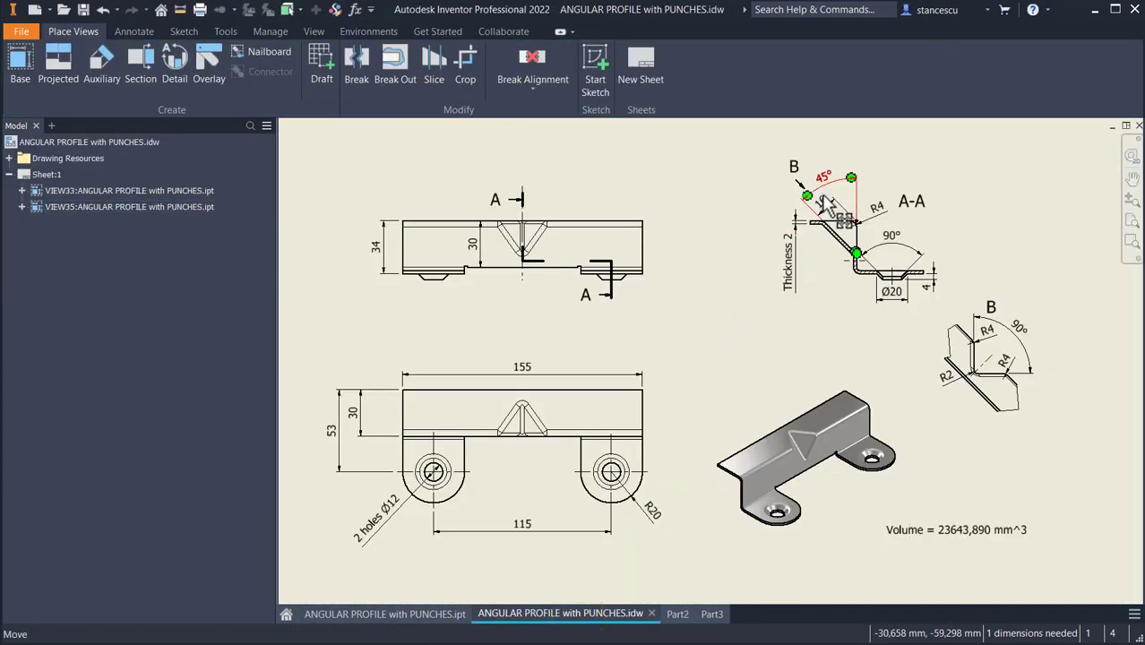
scroll(832, 215, up, 5)
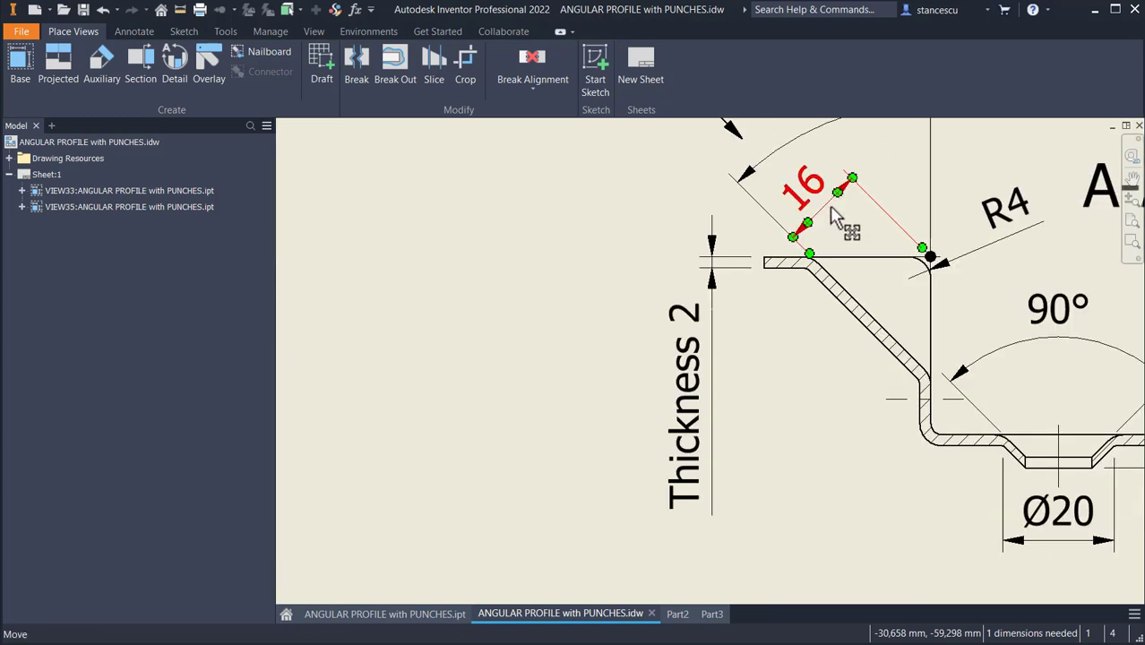
scroll(755, 384, down, 2)
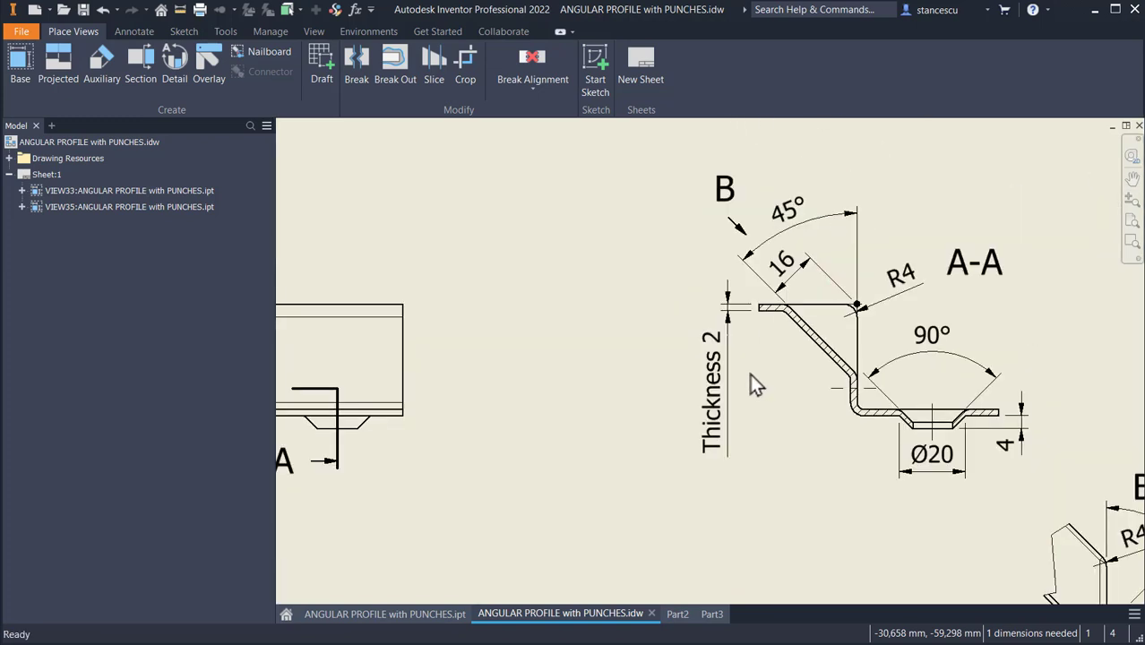
click(709, 616)
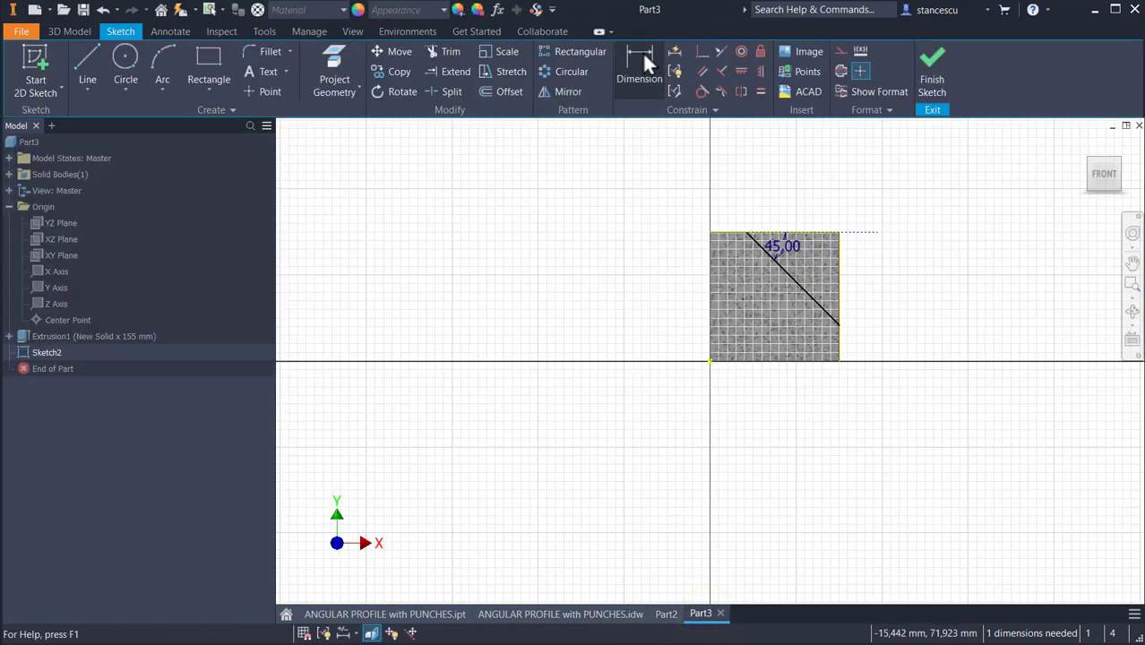
click(642, 55)
click(802, 288)
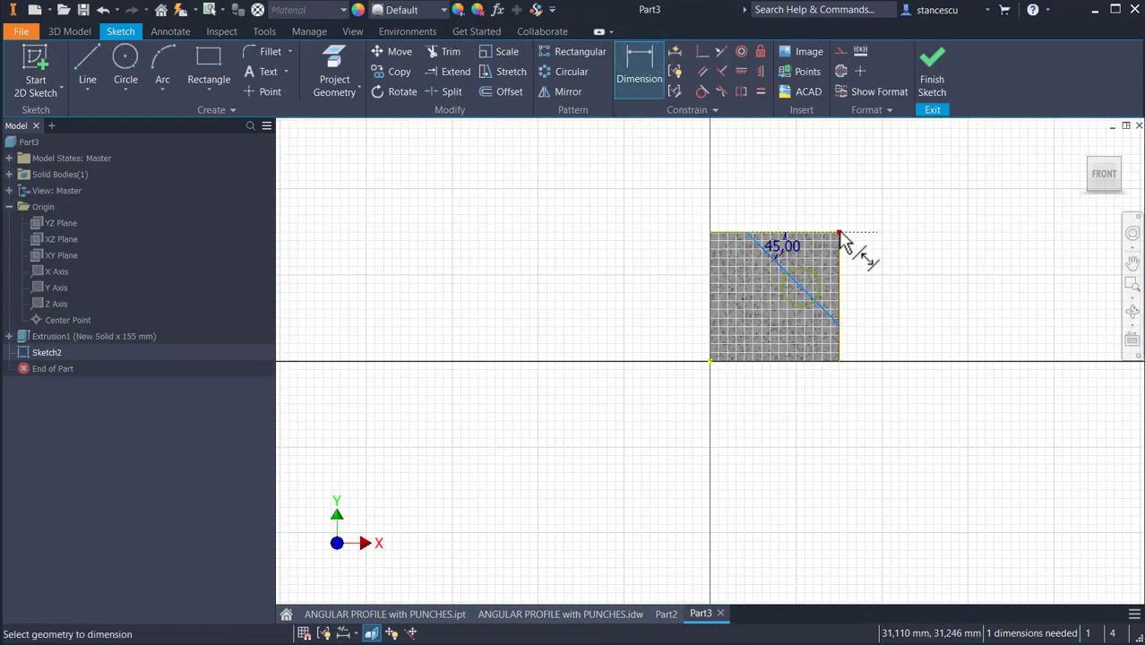
click(839, 234)
click(762, 210)
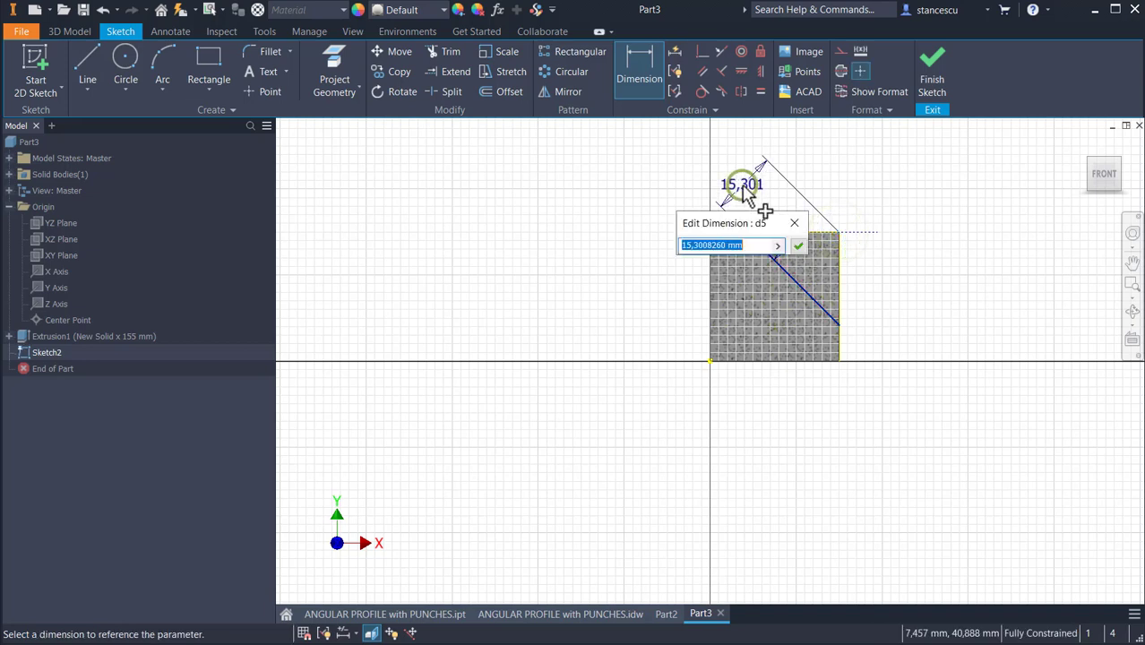
text(16)
key(Return)
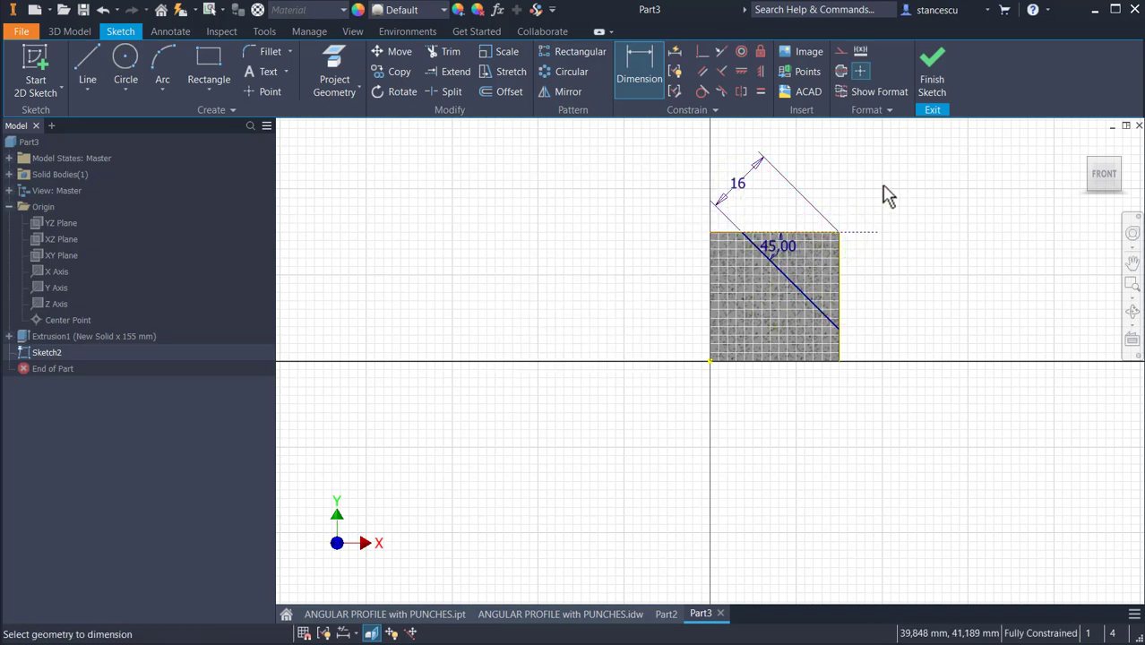
click(932, 70)
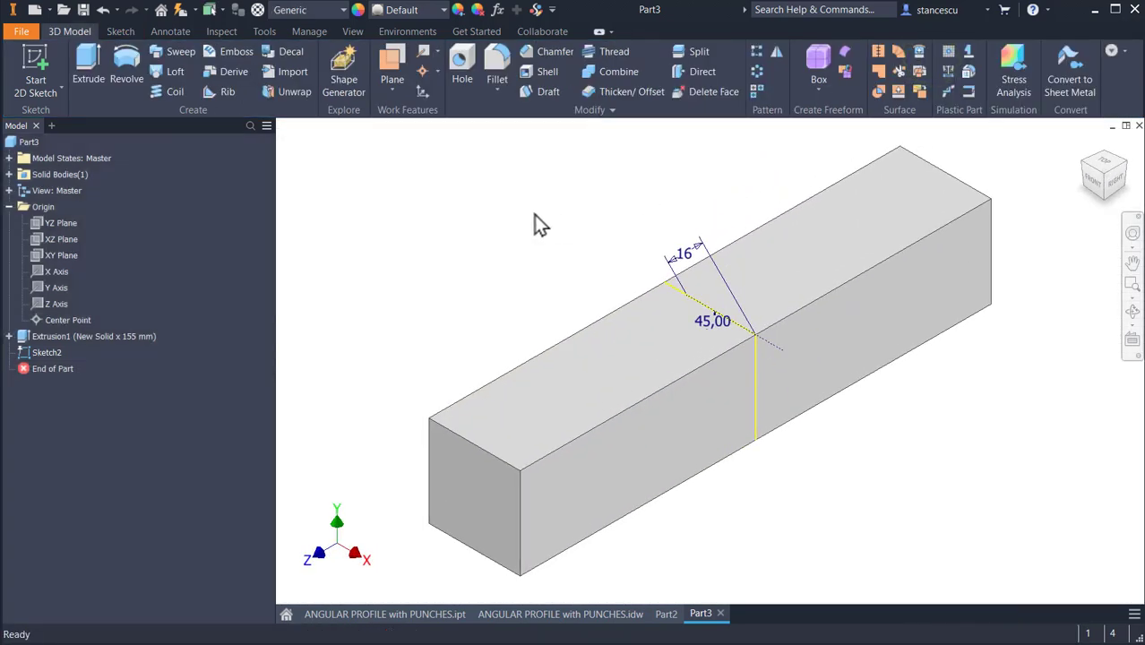
Create a work axis through two points placed at the ends of the angled sketch line.
click(423, 52)
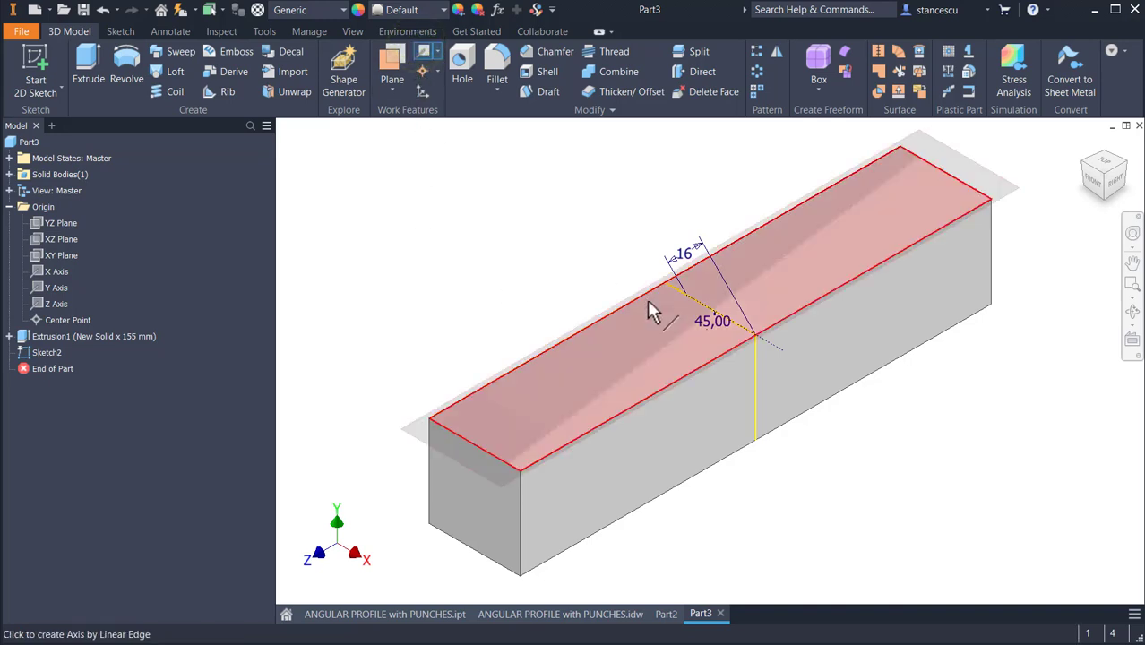
right_click(485, 207)
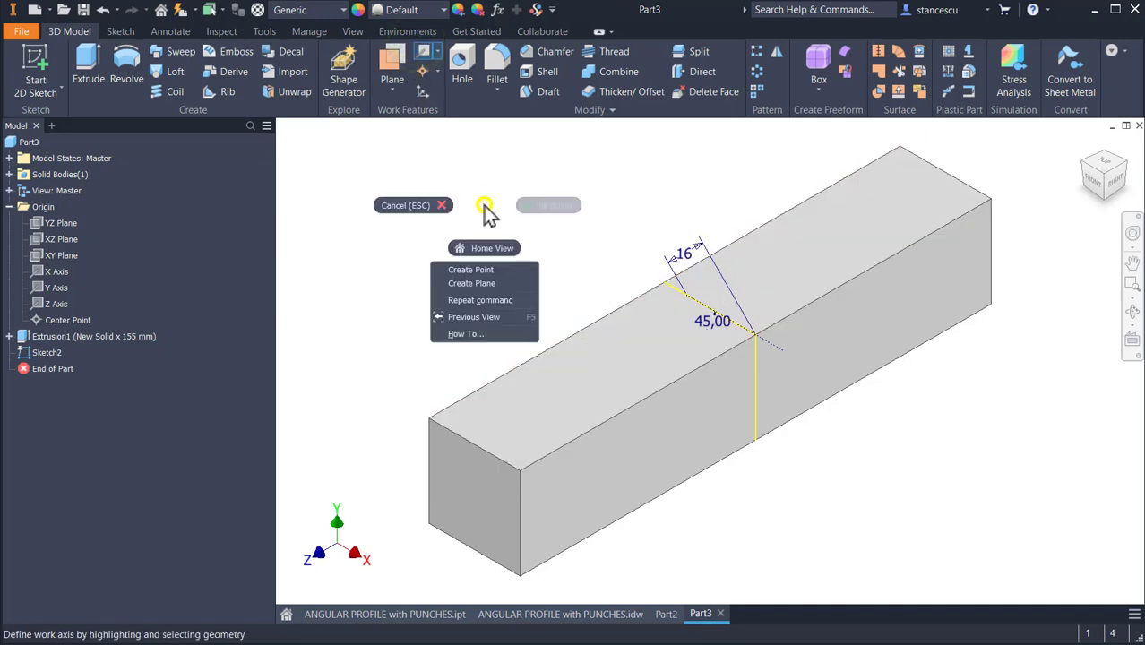
click(478, 269)
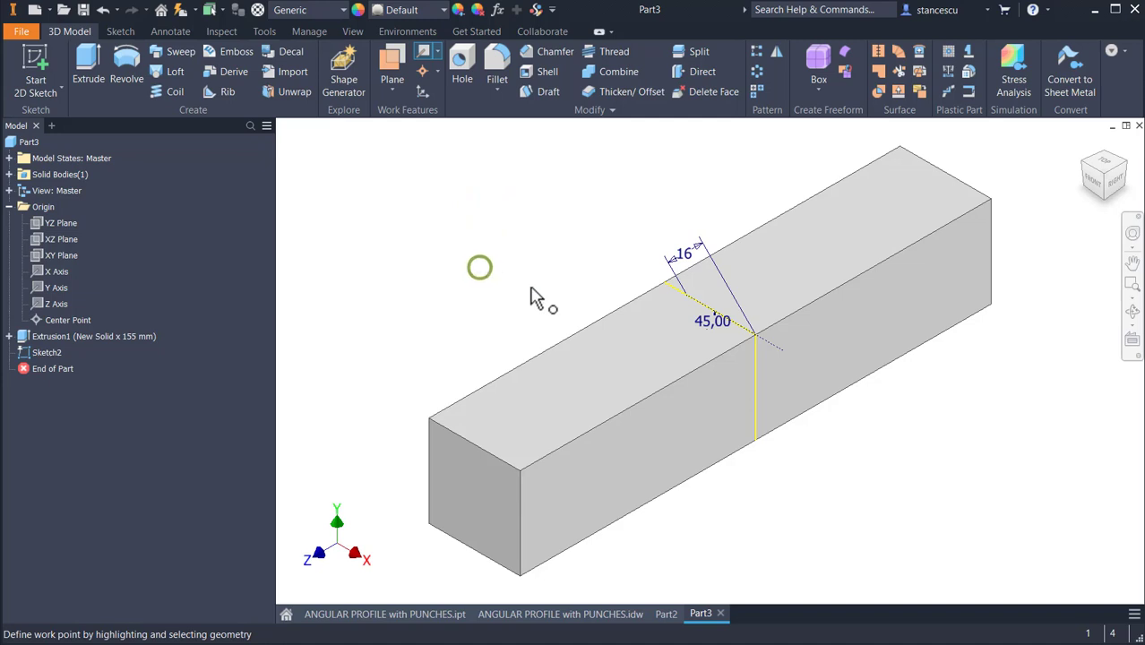
click(688, 296)
right_click(464, 236)
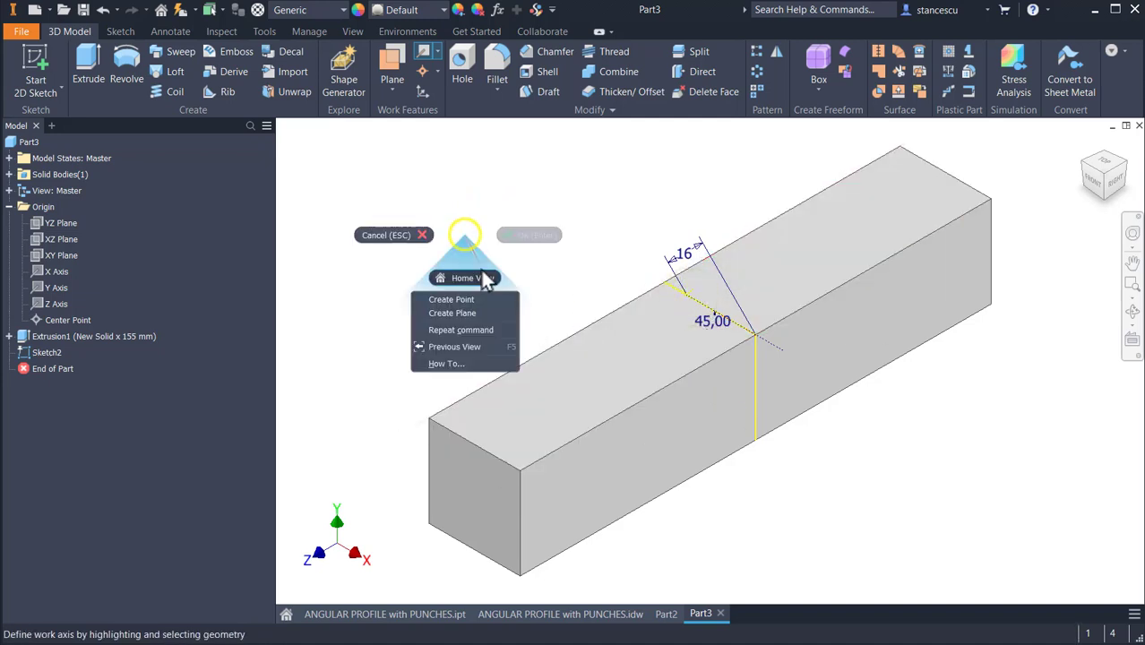
click(477, 296)
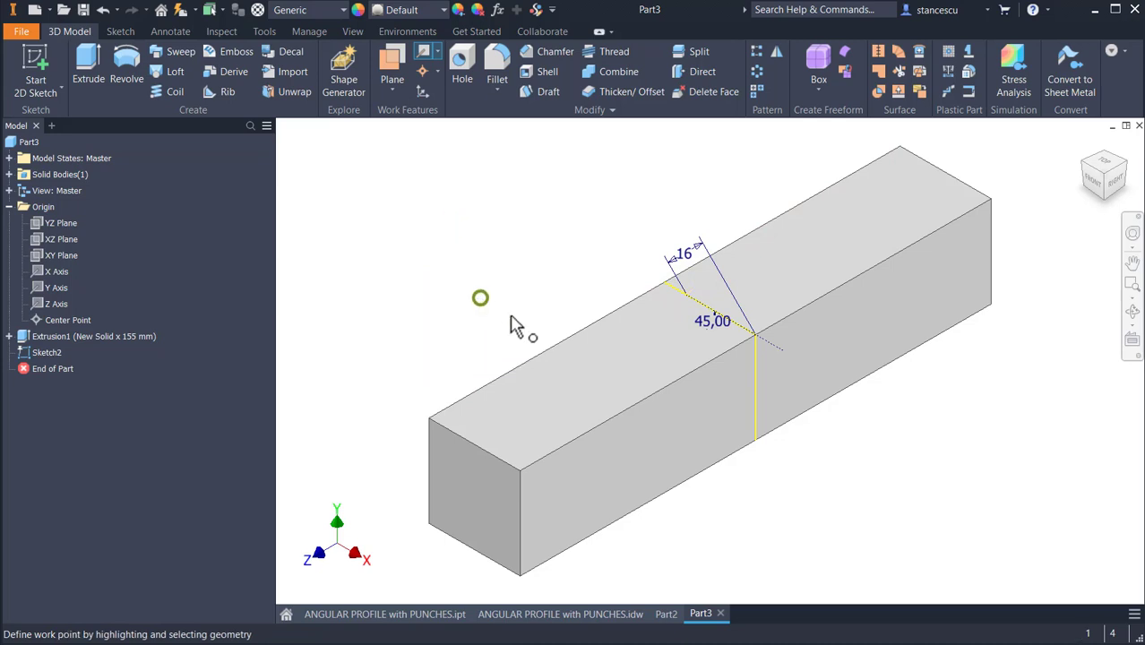
click(756, 417)
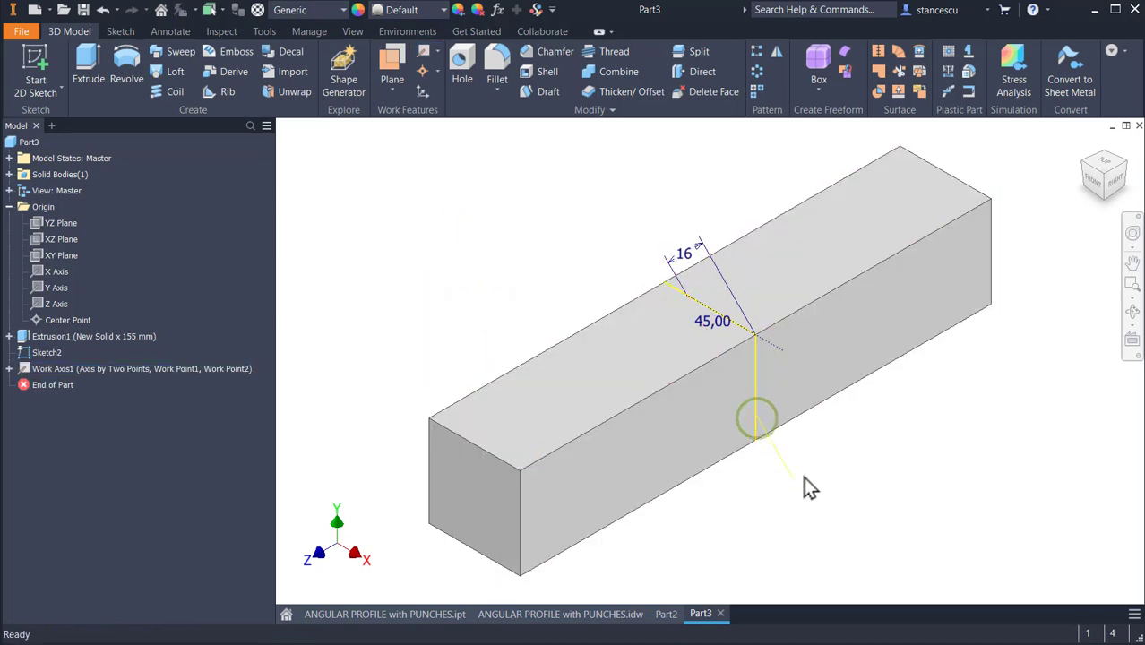
Create a work plane normal to the work axis through the angled line's lower endpoint.
shift+middle_drag(827, 460, 440, 248)
scroll(776, 489, up, 3)
scroll(389, 248, down, 3)
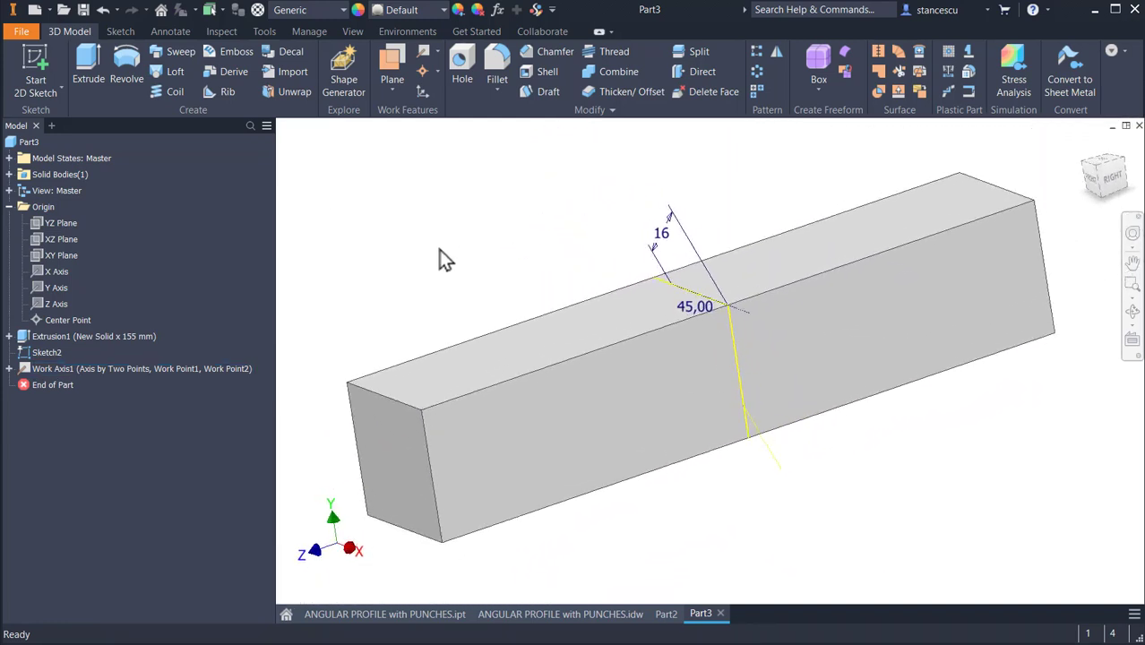
shift+middle_drag(519, 176, 556, 169)
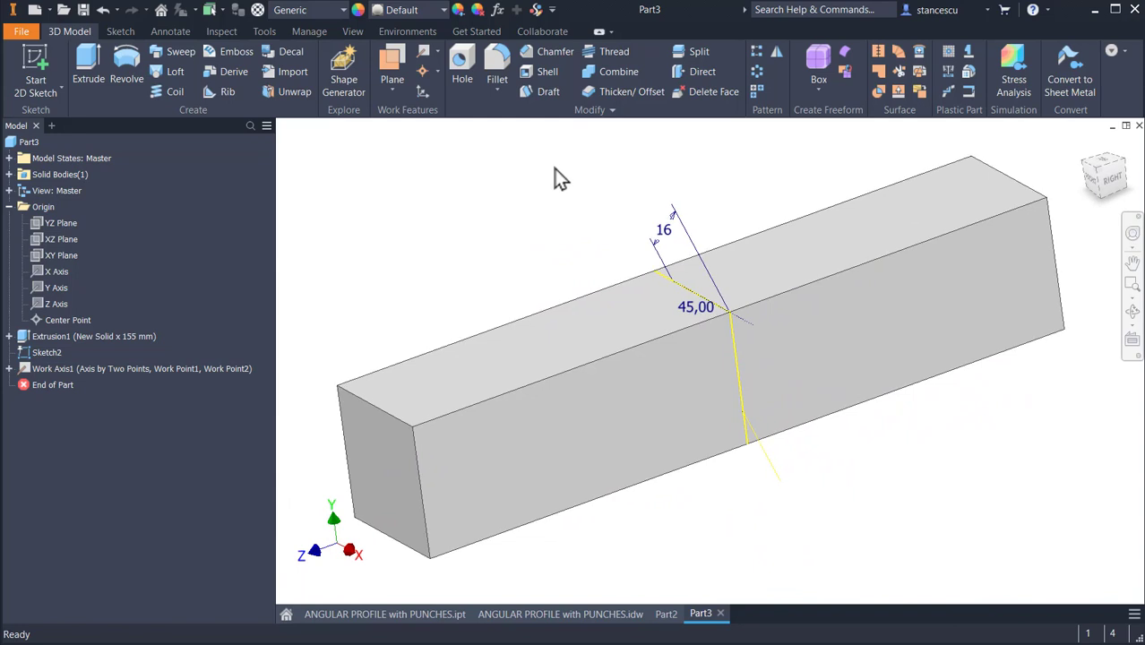
click(391, 61)
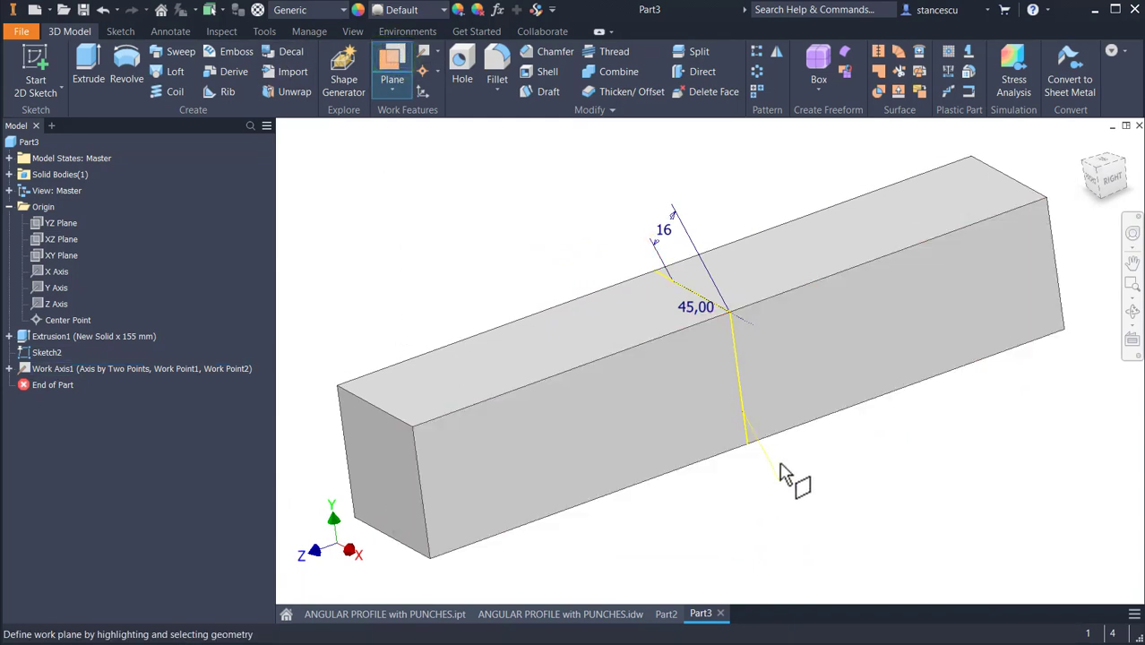
click(770, 465)
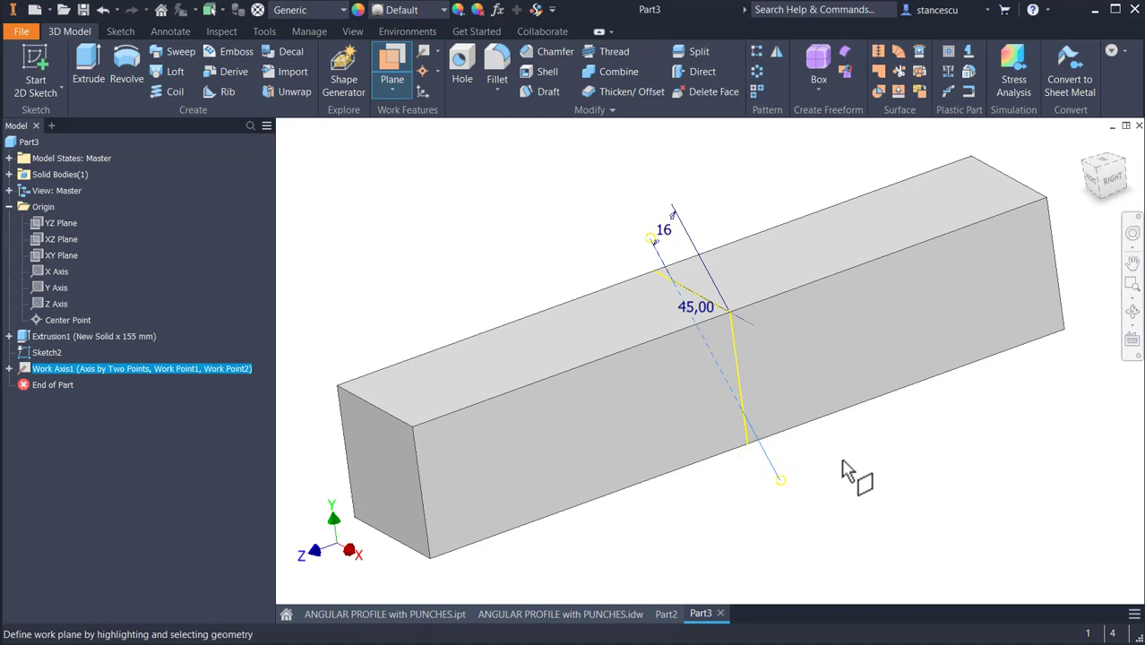
click(743, 410)
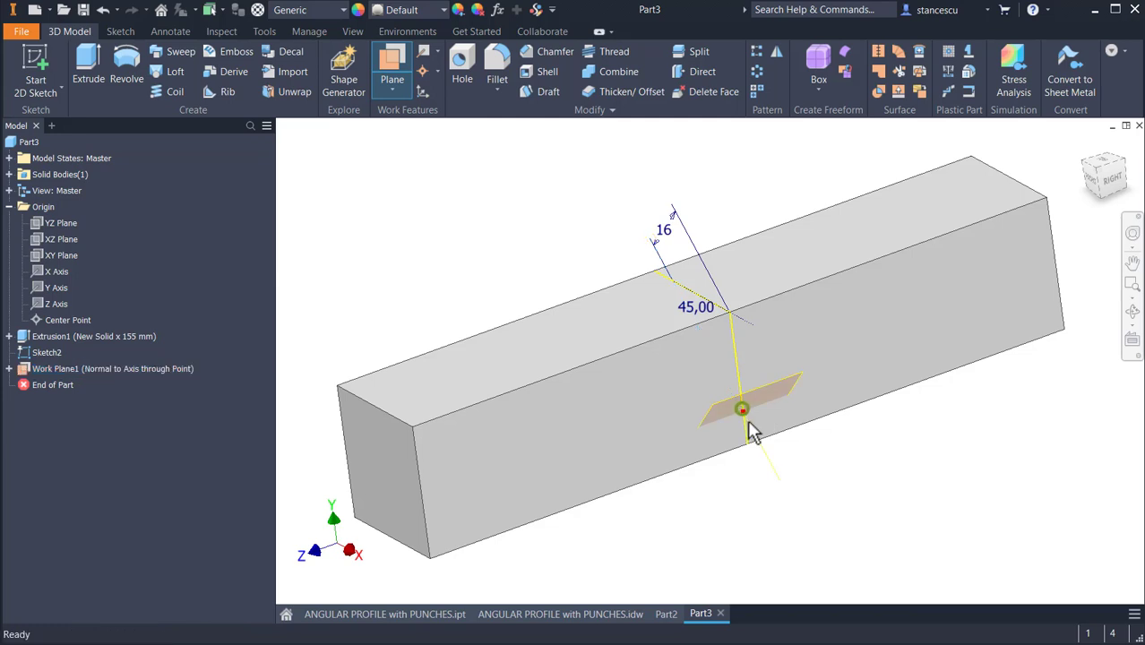
Start a sketch on the work plane and draw a two-line V from the bar's upper edge to the work axis point, about 40 mm wide.
mouse_move(847, 453)
shift+middle_down()
mouse_move(861, 475)
mouse_move(811, 245)
mouse_move(747, 287)
shift+middle_up()
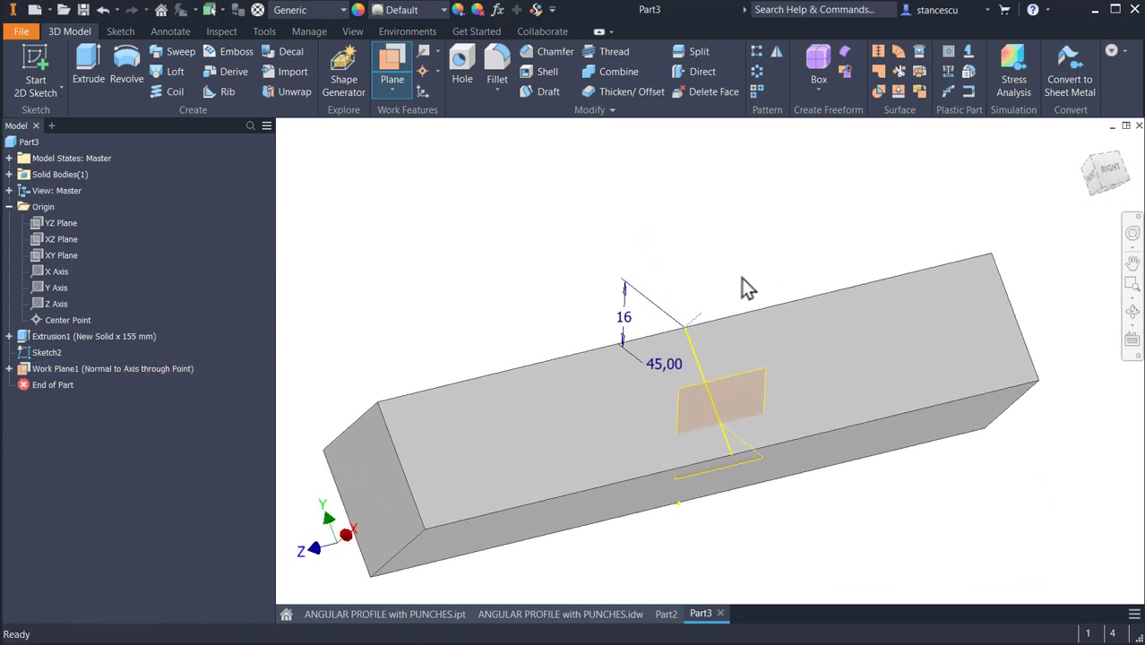
click(748, 370)
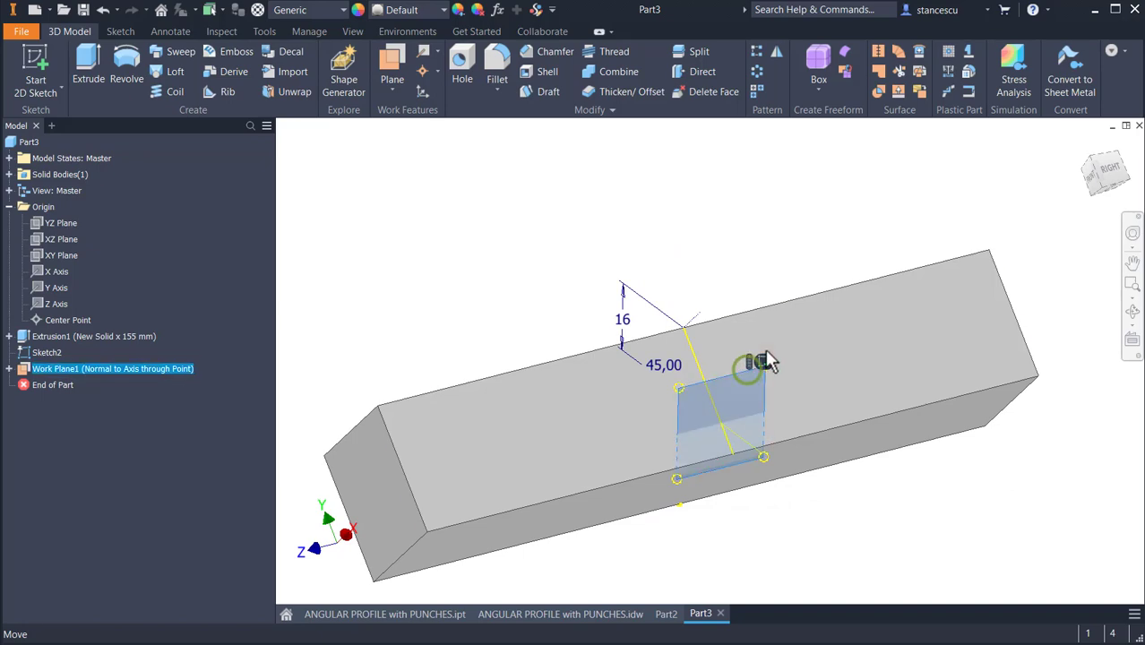
click(762, 362)
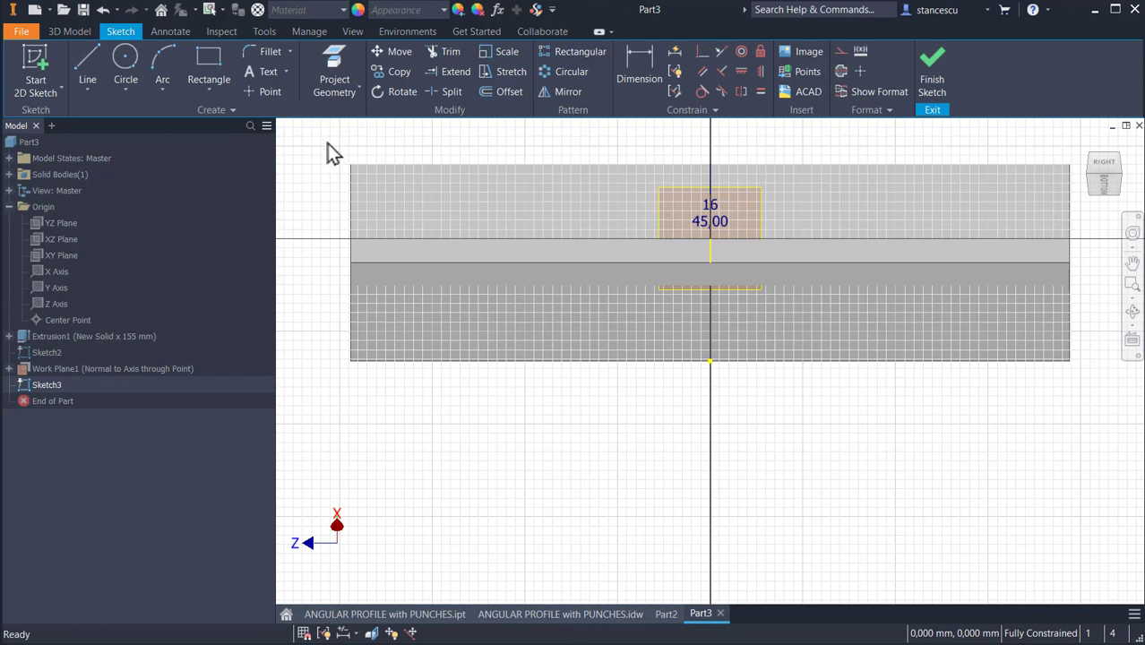
click(87, 57)
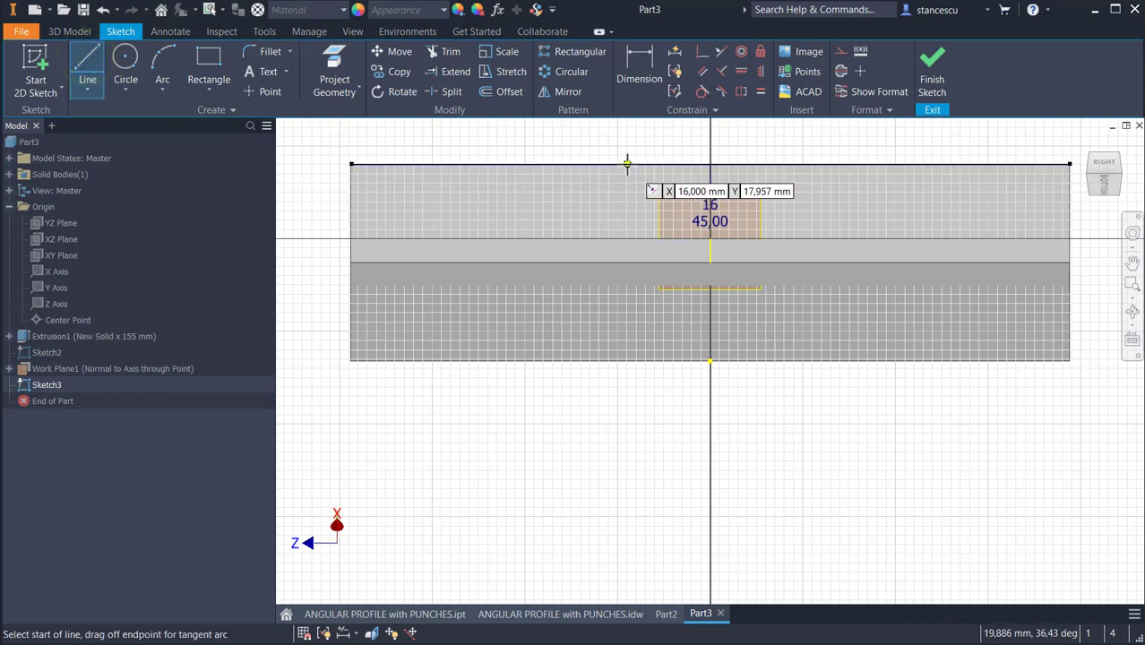
click(628, 163)
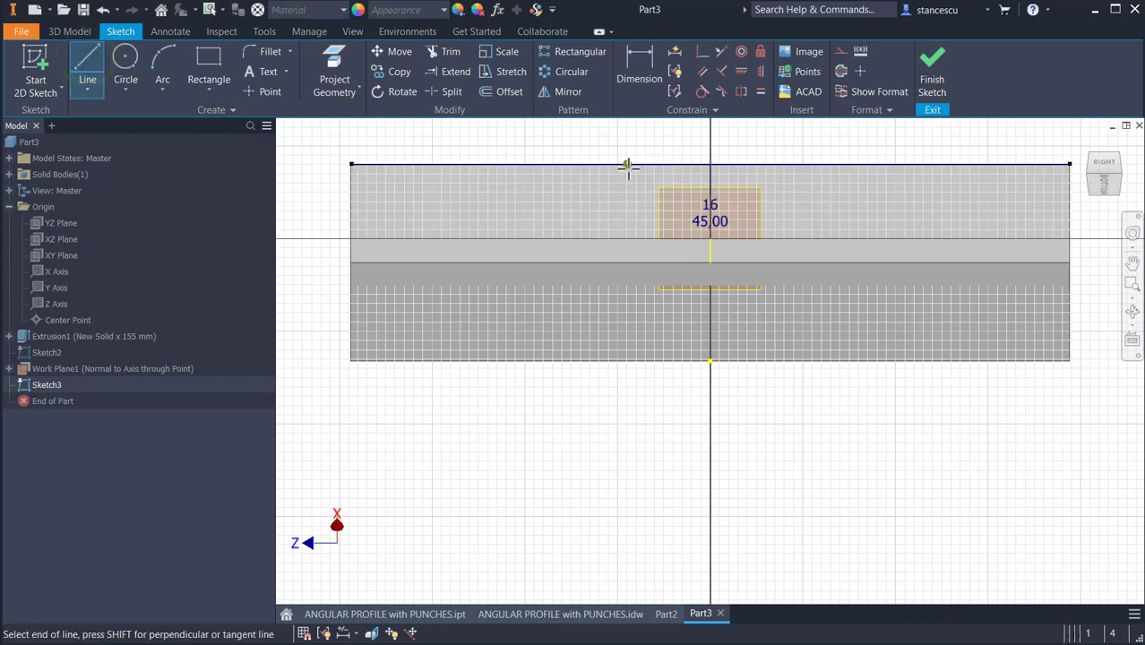
click(710, 238)
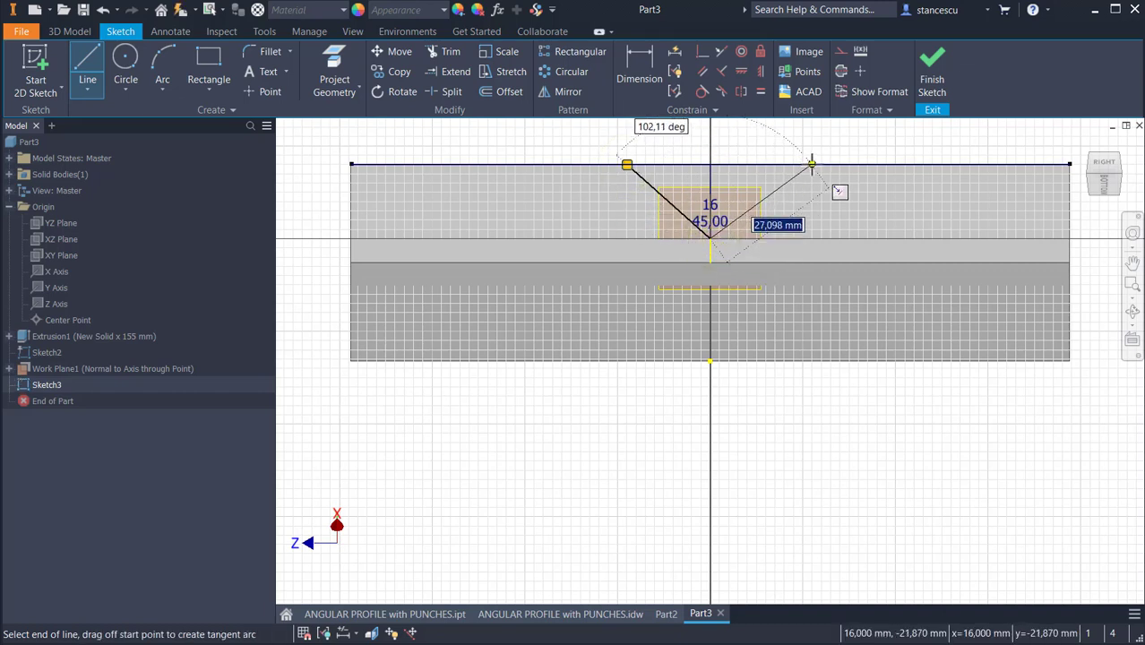
double_click(811, 164)
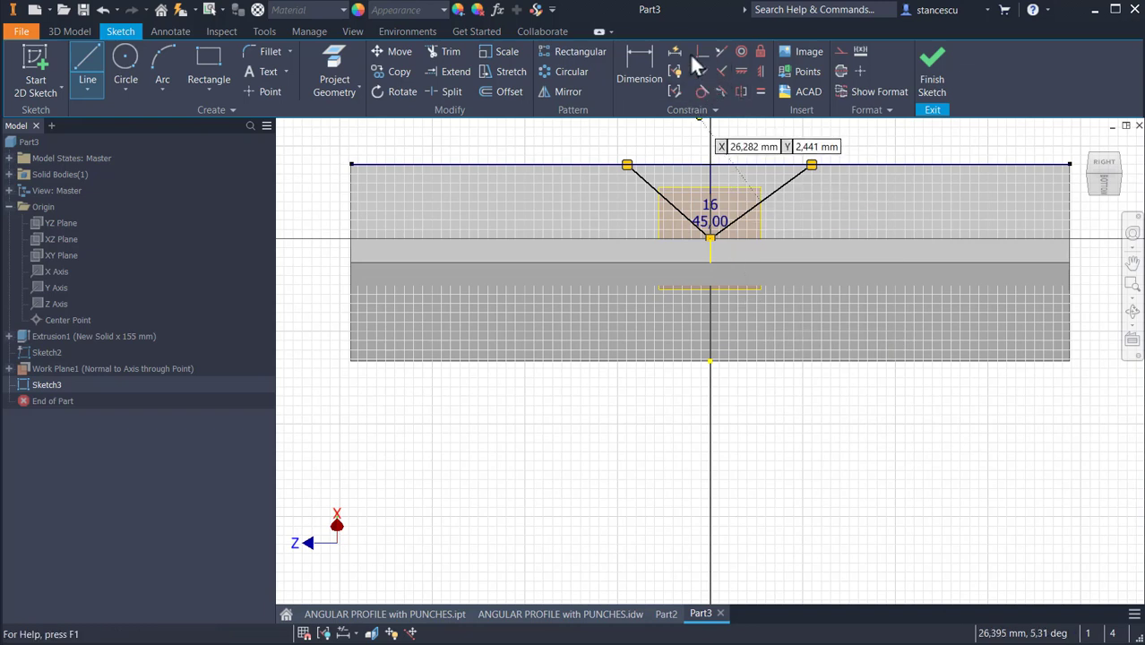
Dimension the angle between the two lines of the V and set it to 90 degrees.
click(632, 56)
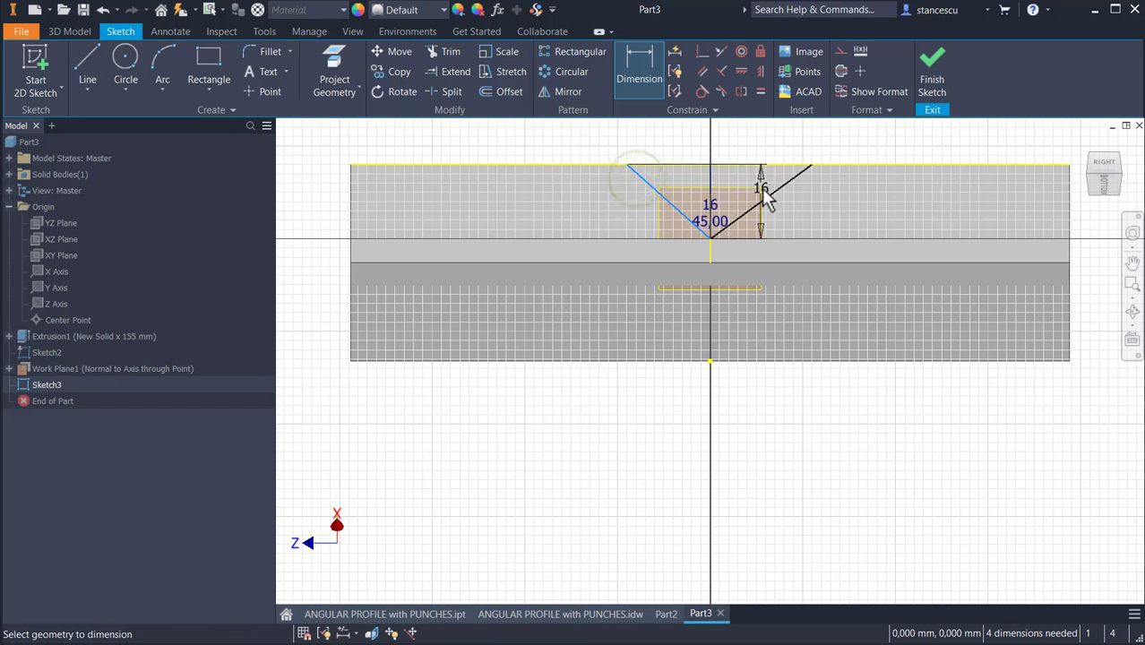
click(768, 192)
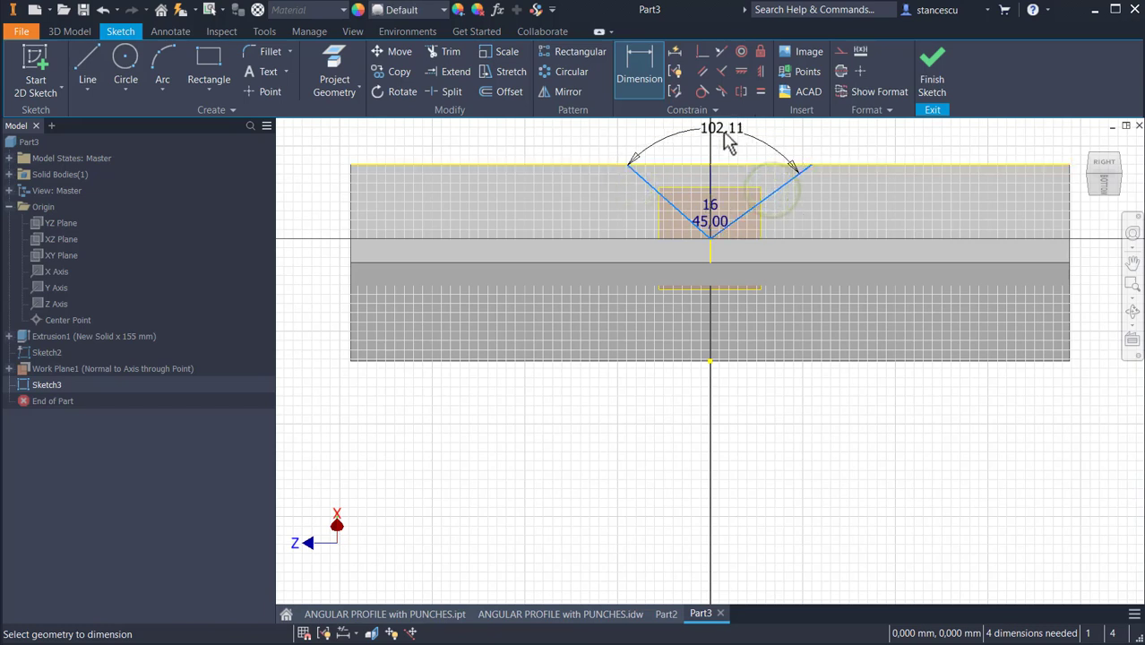
click(727, 144)
text(90)
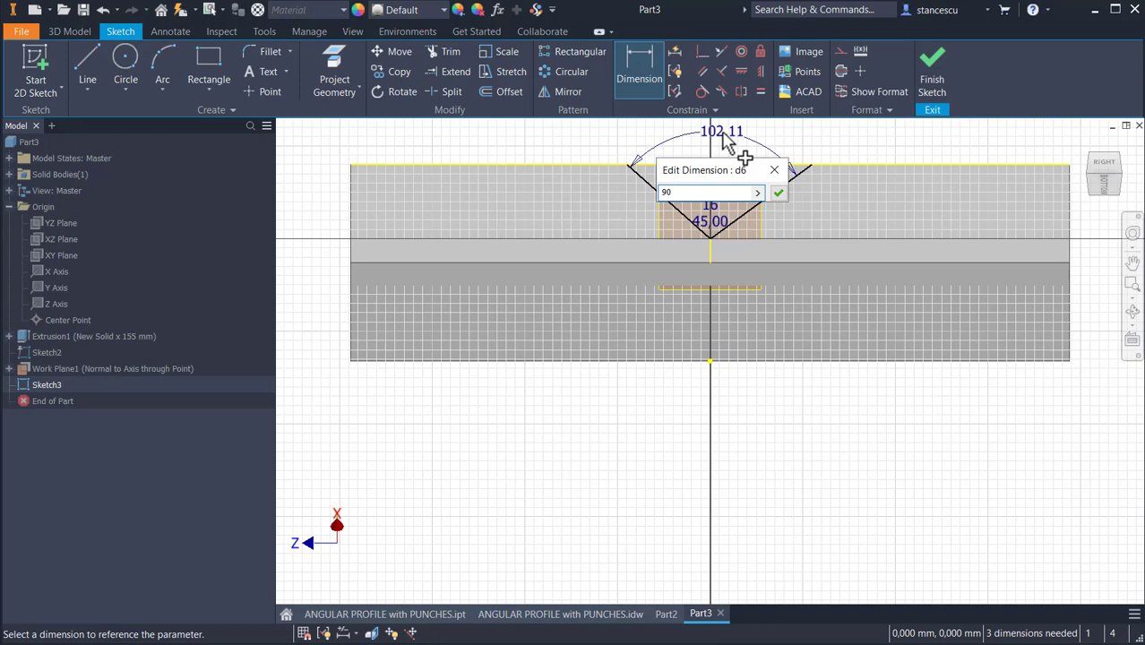
key(Return)
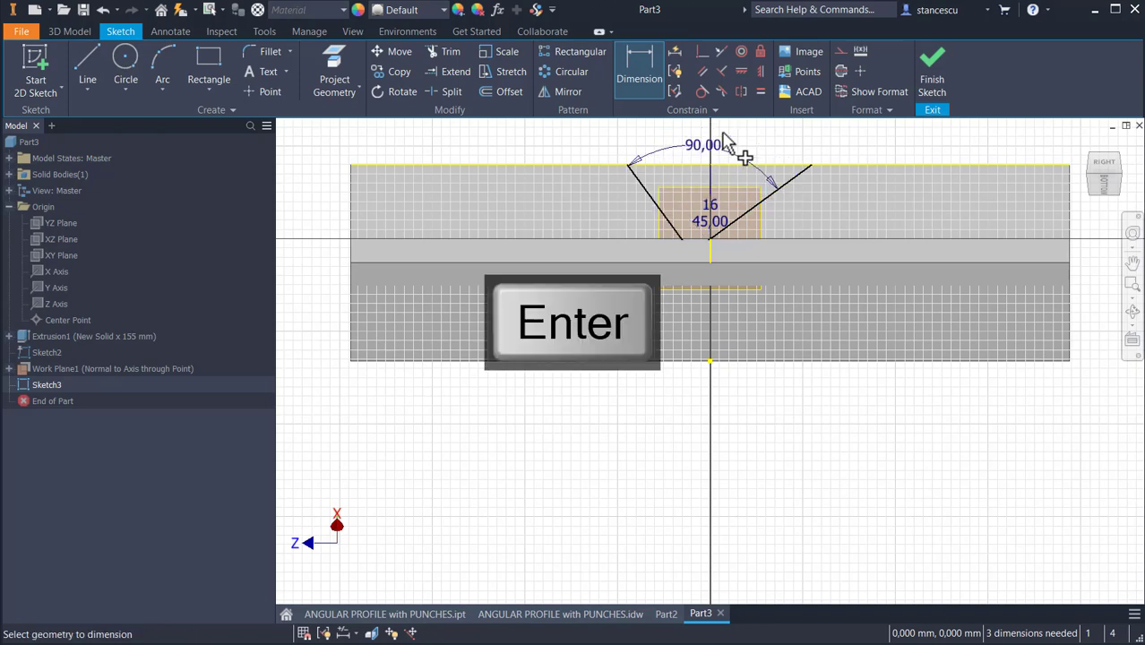
Project the work axis point into the sketch and, with the graphics sliced, make the V's lower vertex coincident with it.
scroll(714, 256, up, 3)
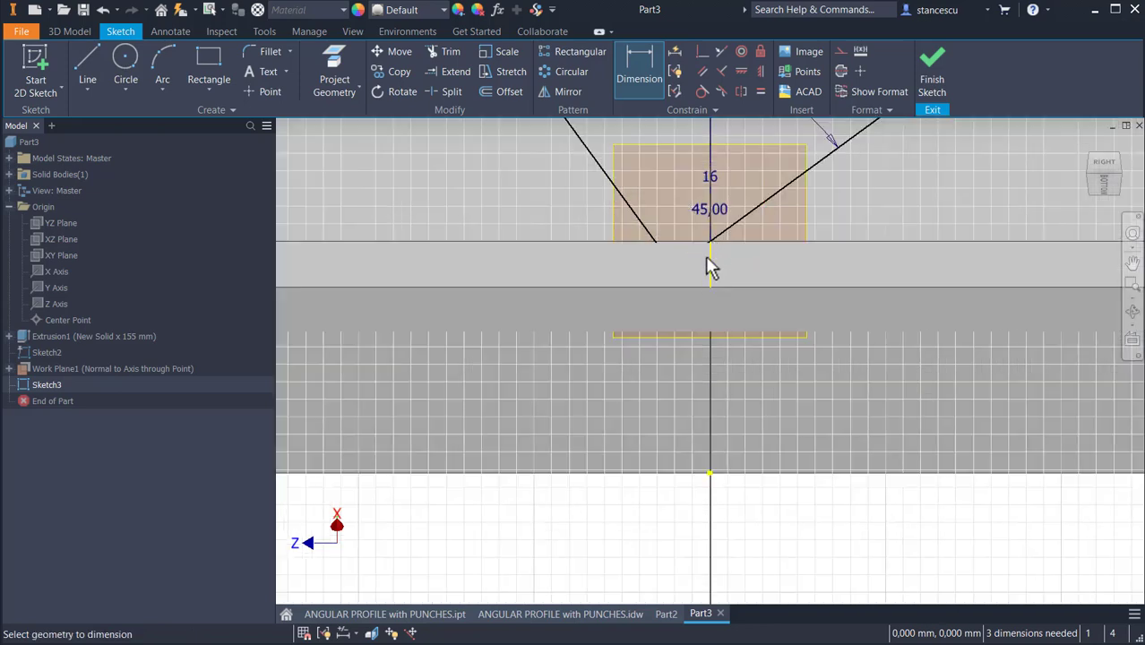
click(335, 55)
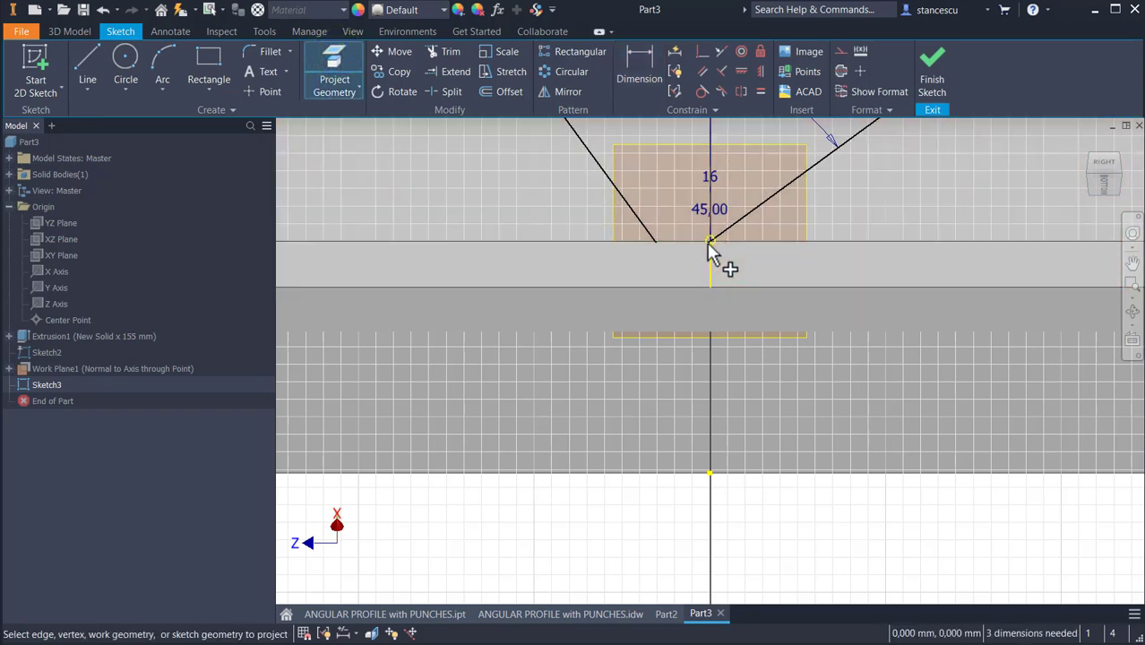
click(709, 239)
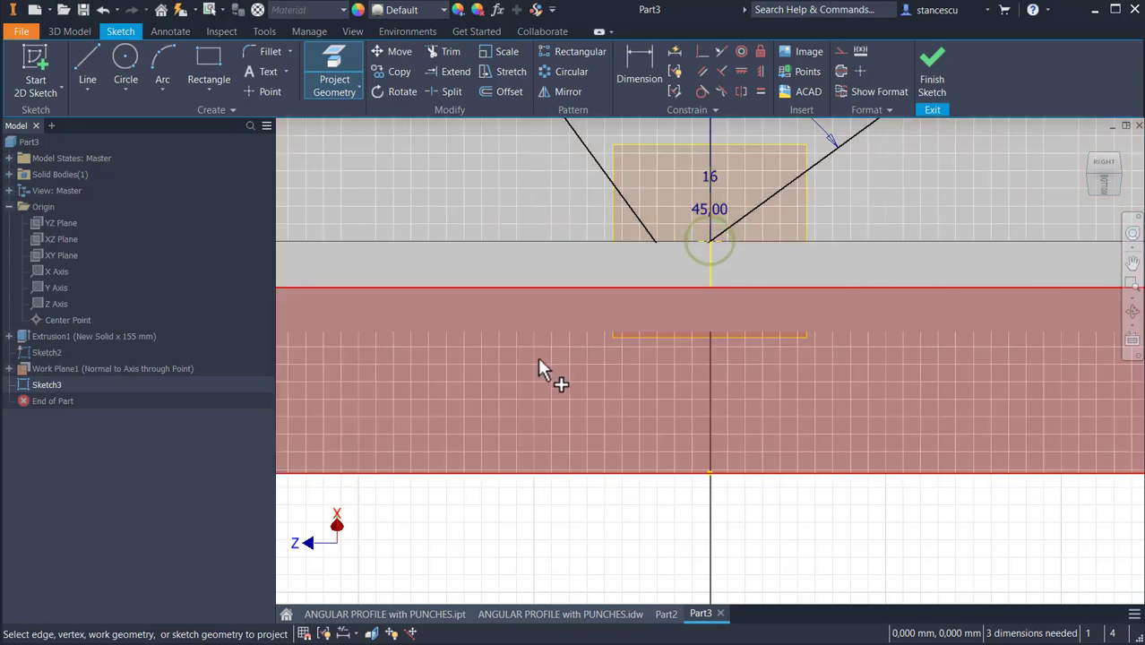
key(F7)
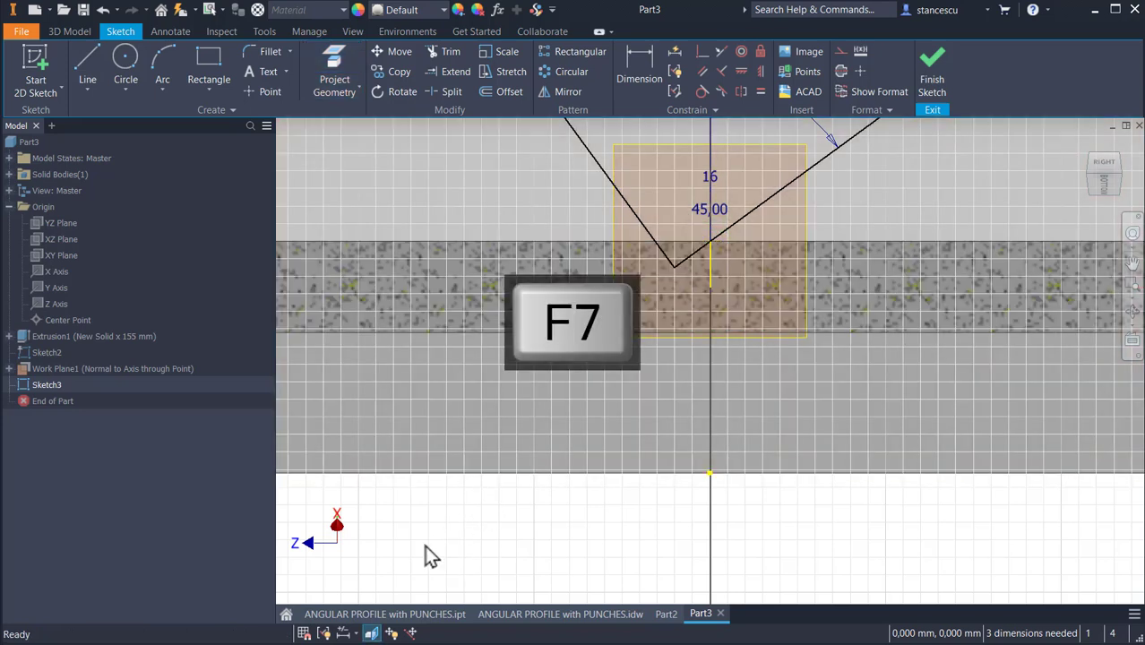
click(702, 54)
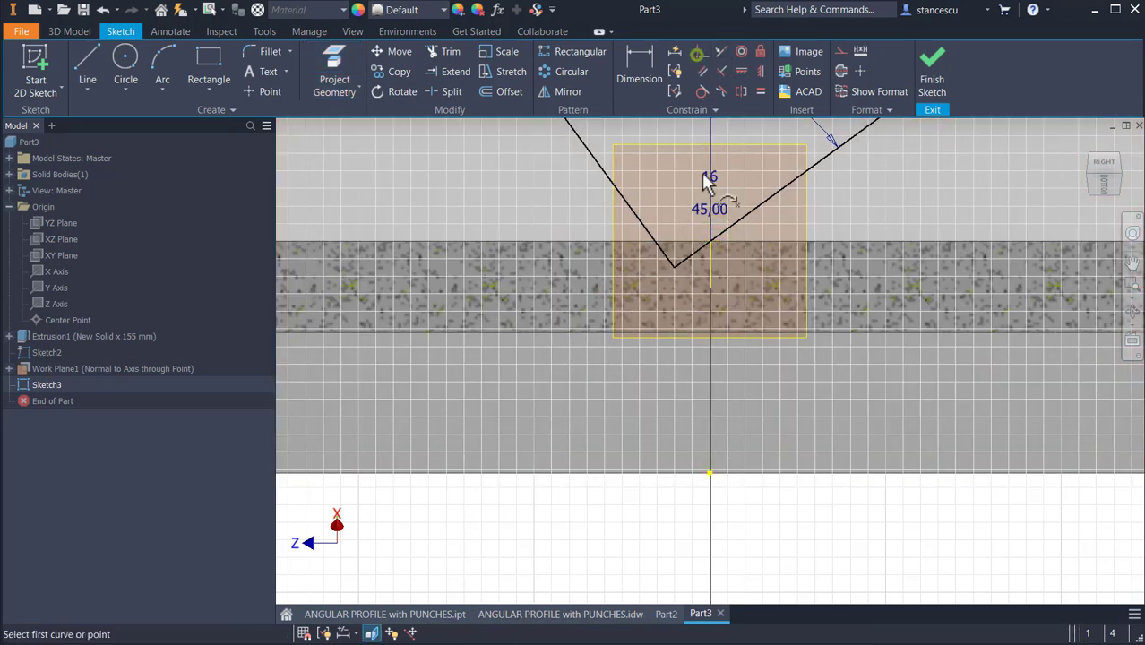
click(674, 269)
click(710, 245)
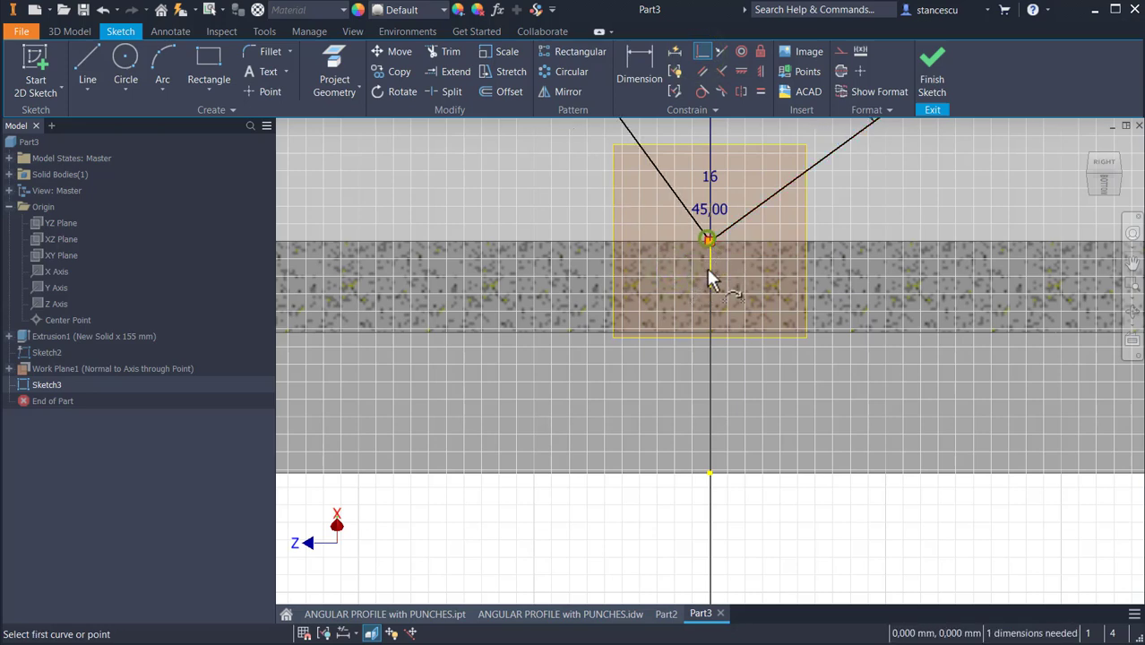
Apply an equal constraint to the two lines of the V and finish the sketch.
middle_drag(767, 265, 775, 363)
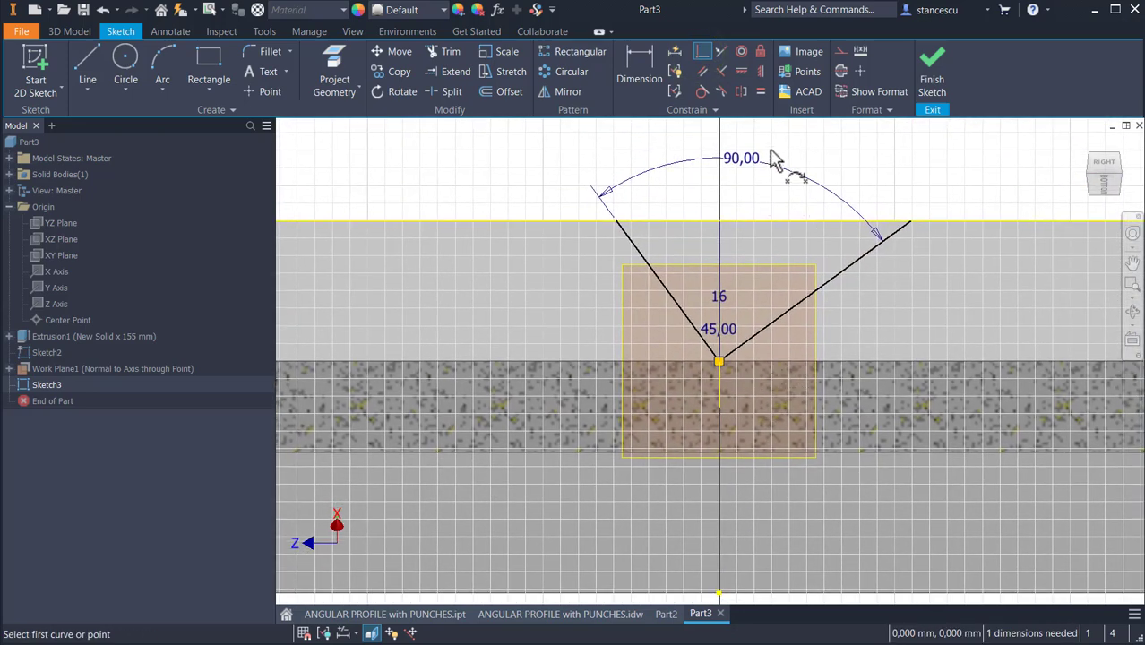
click(760, 90)
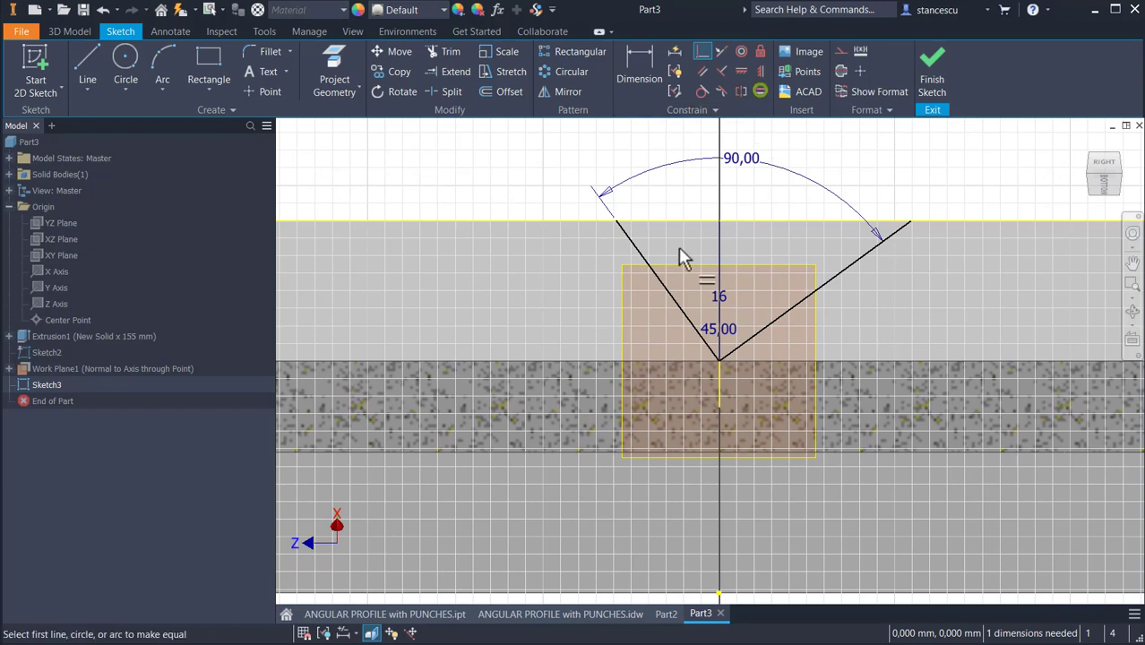
click(642, 260)
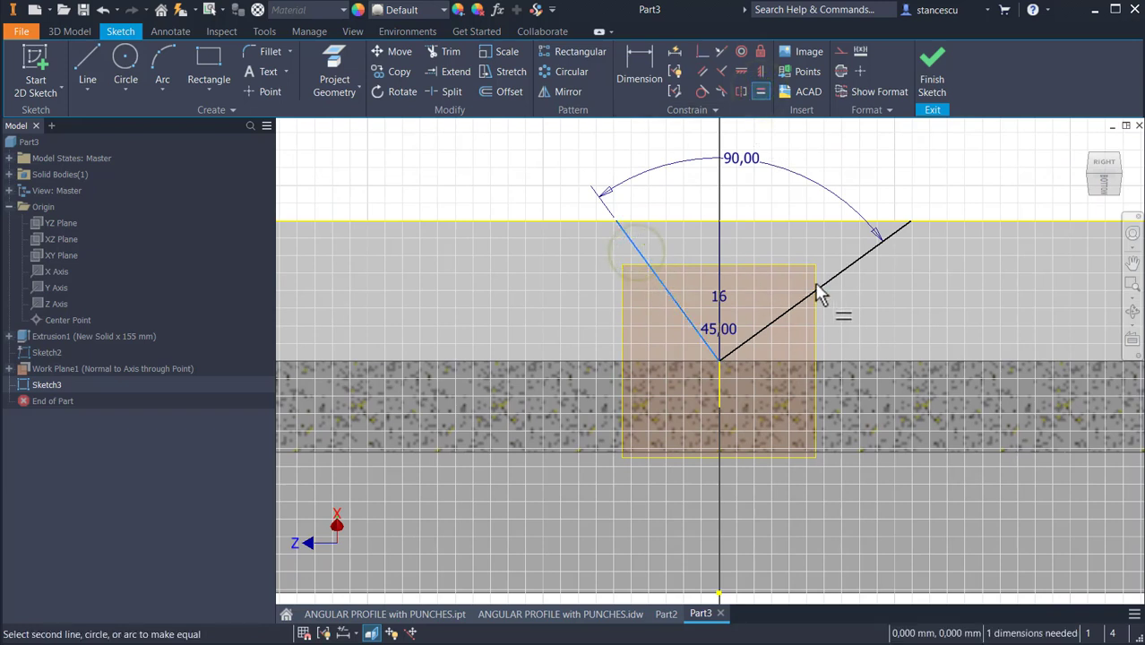
click(821, 295)
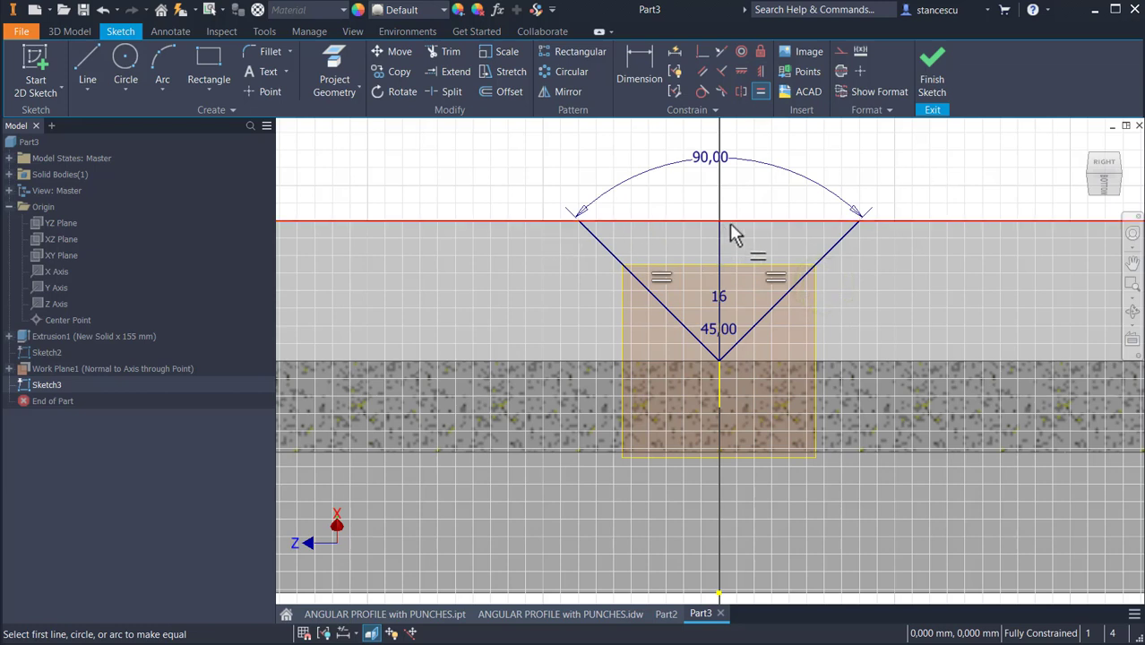
click(936, 61)
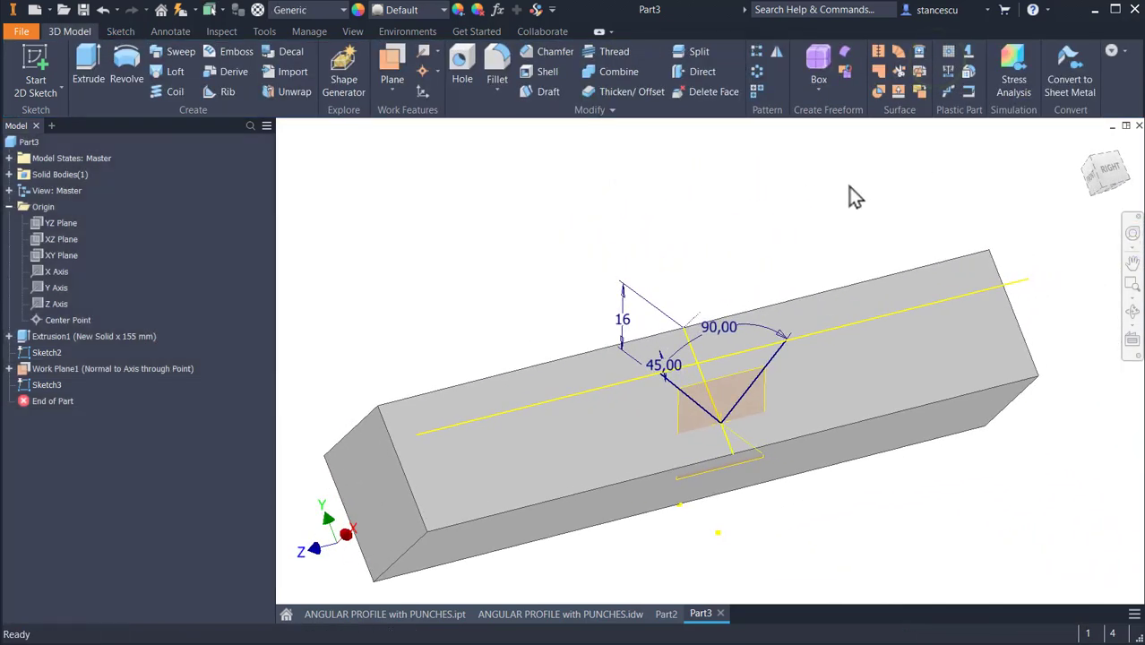
Extrude the triangular profile as a Through All cut in the flipped direction, toward the bar's upper corner.
click(88, 66)
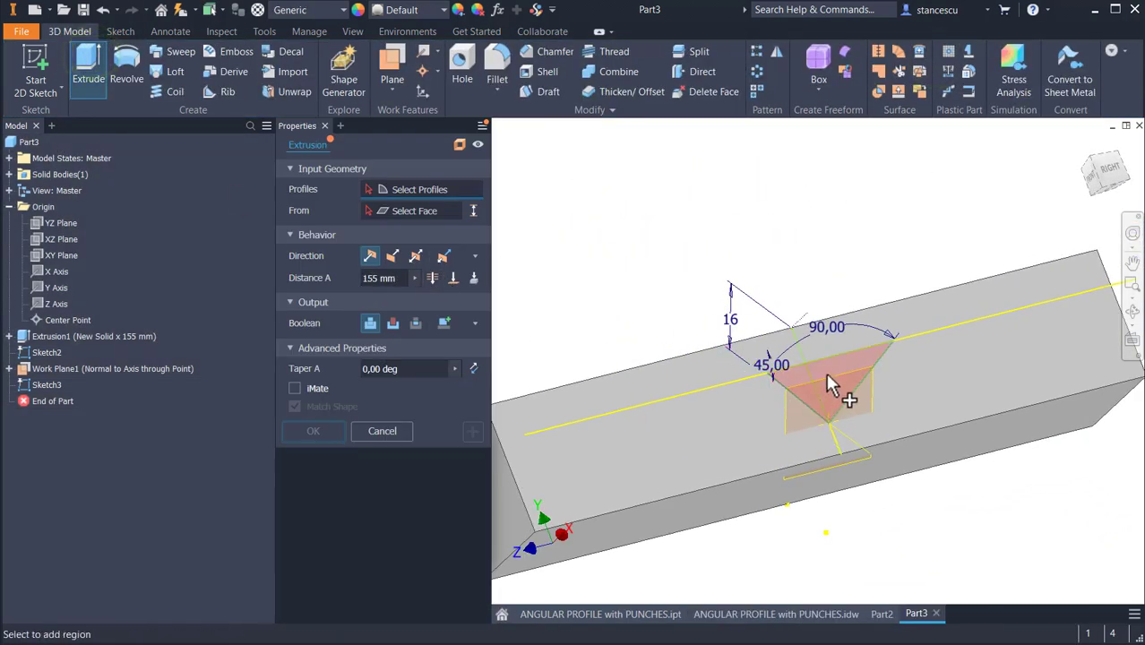
click(826, 374)
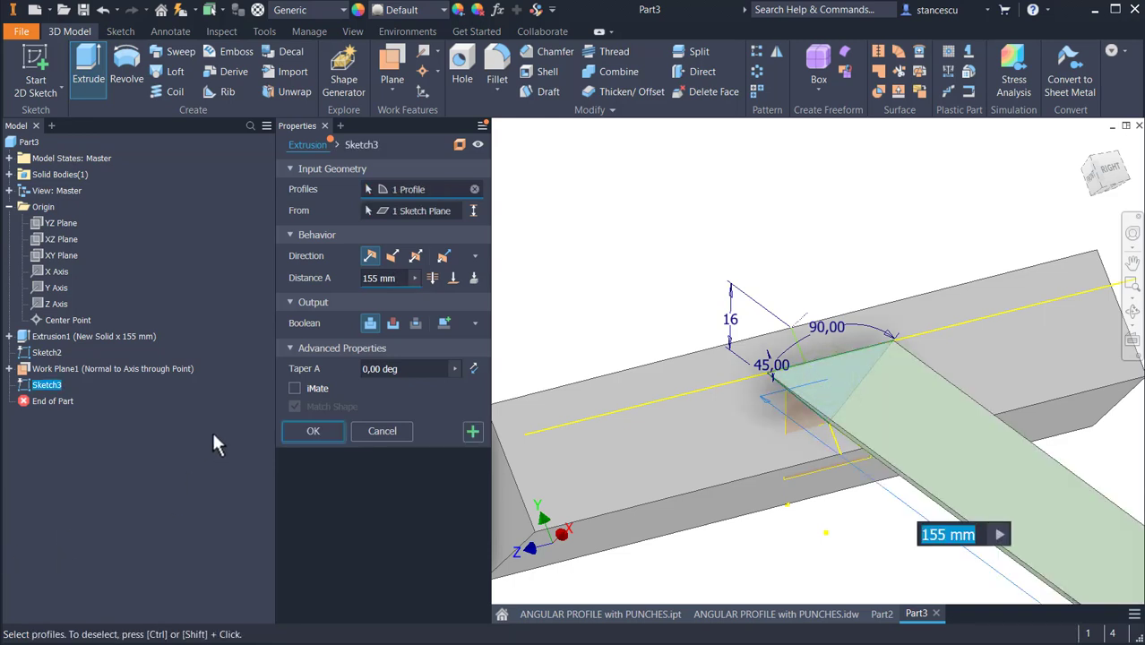
click(394, 324)
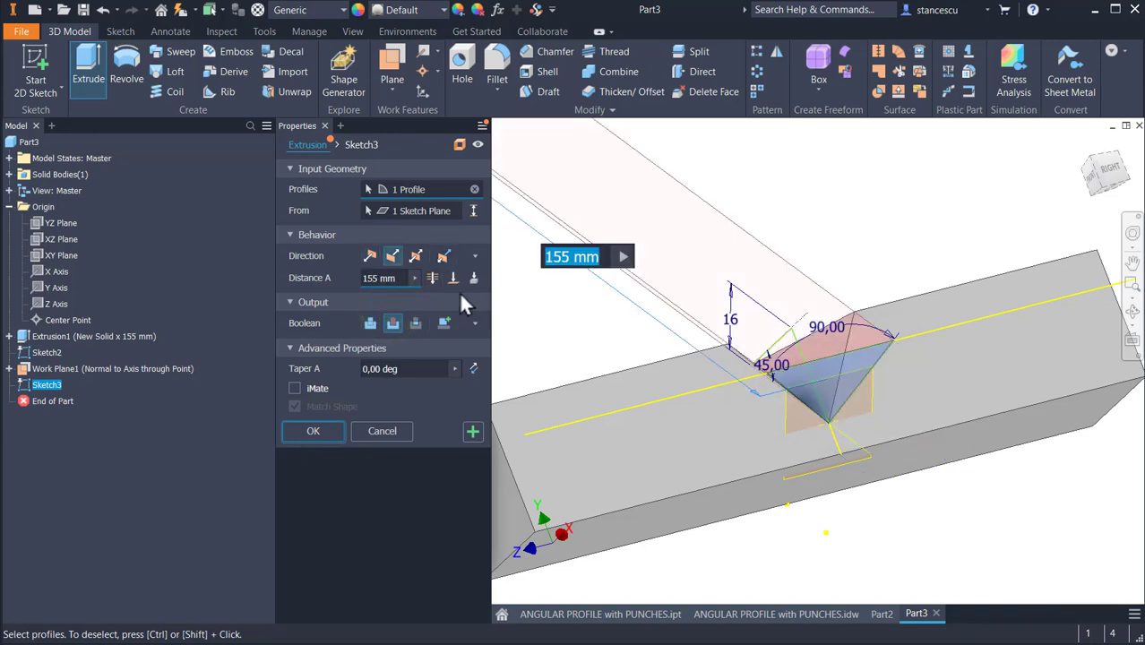
click(432, 278)
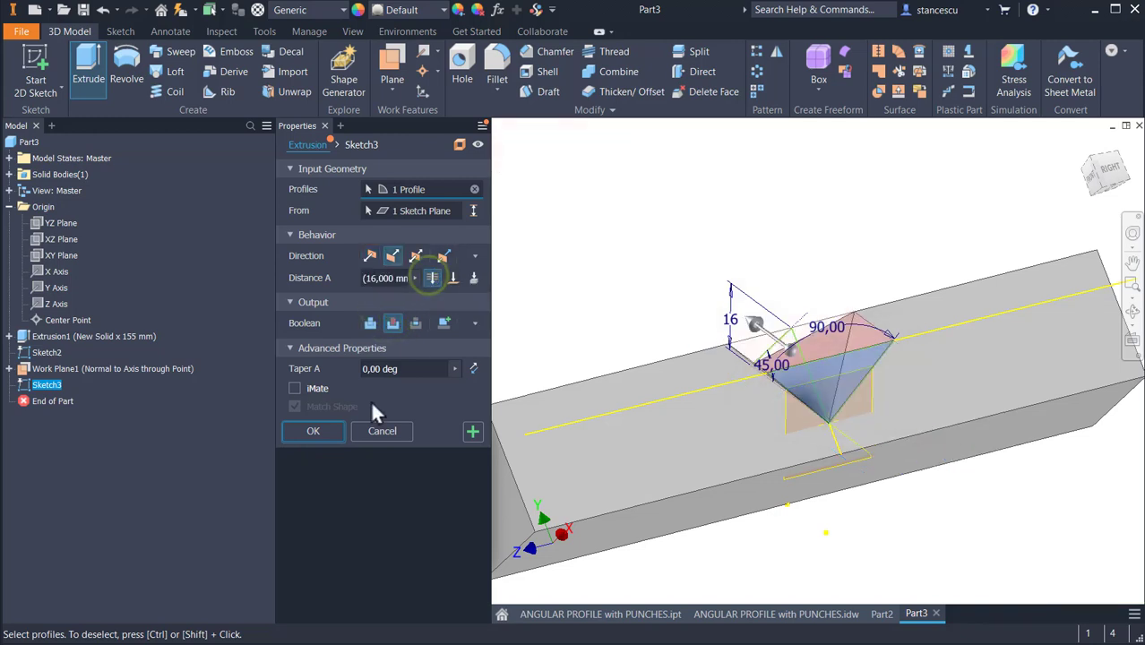
click(326, 431)
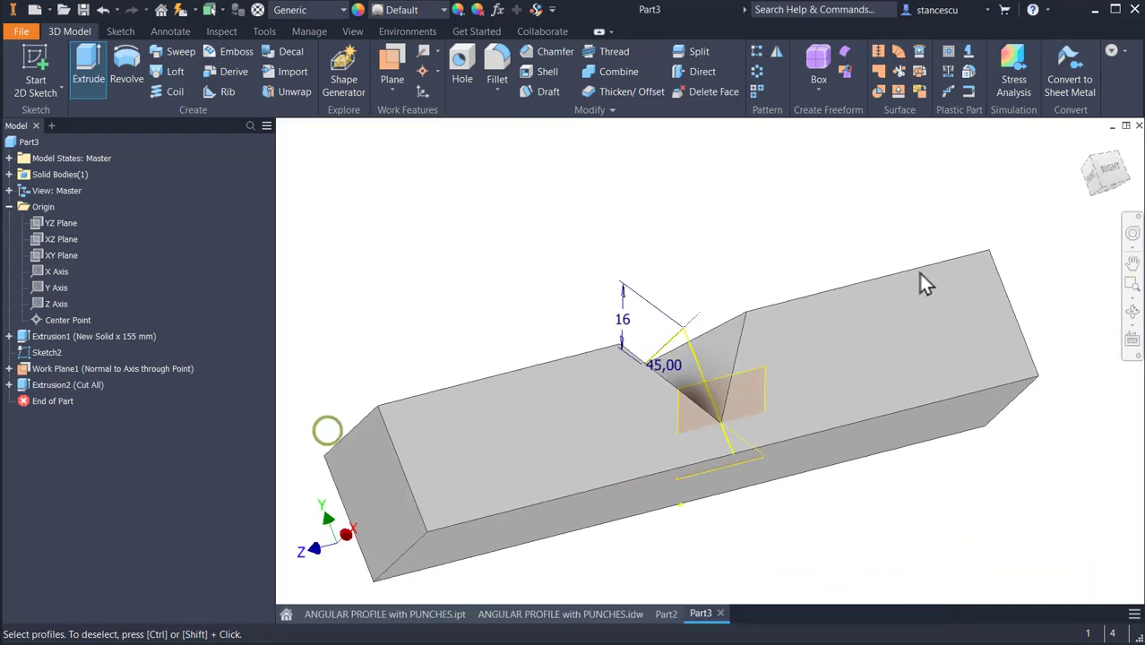
Hide the angled line's sketch, the work plane and the work axis, then view the notched bar from an isometric angle.
mouse_move(984, 192)
shift+middle_down()
mouse_move(1012, 187)
mouse_move(882, 185)
mouse_move(573, 272)
shift+middle_up()
scroll(885, 185, down, 2)
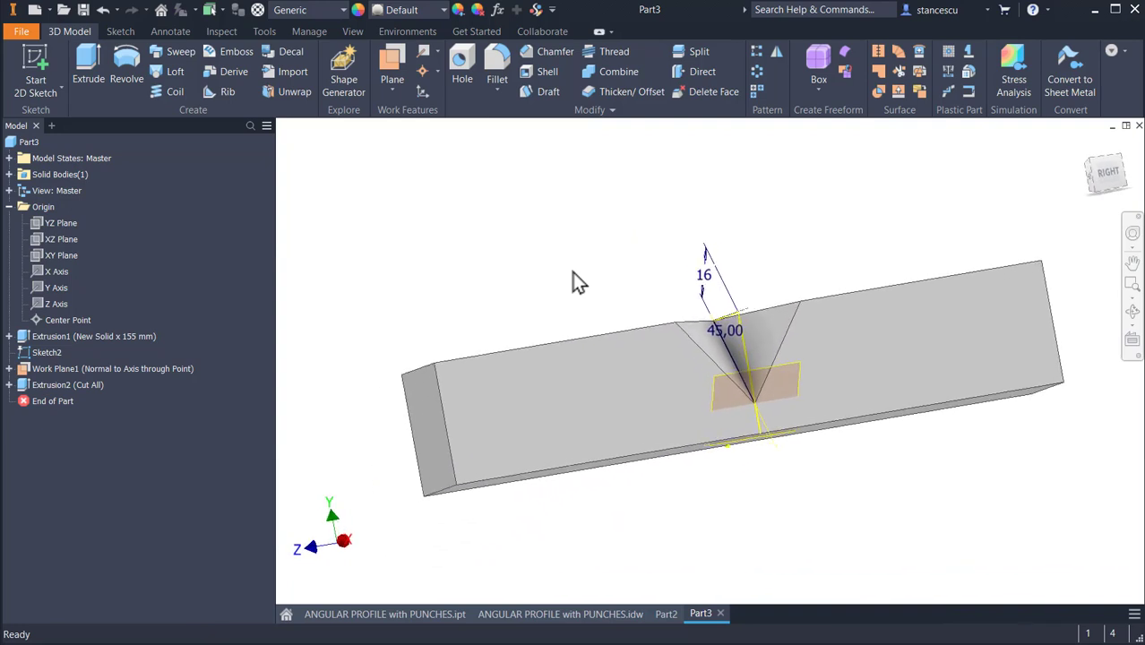
right_click(39, 352)
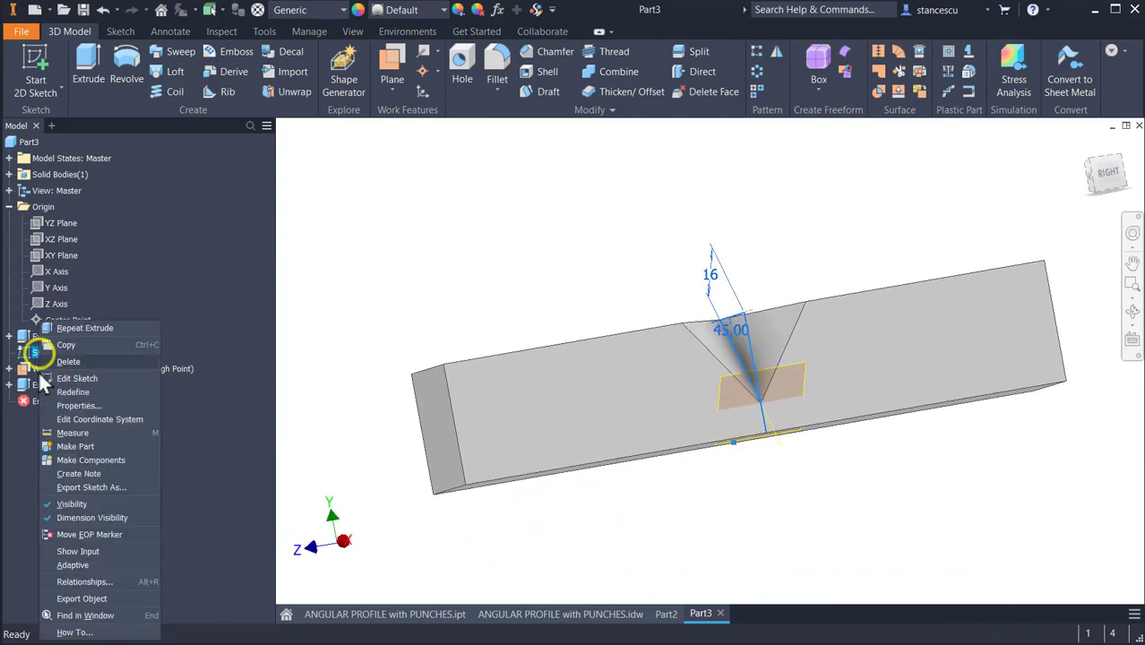
click(89, 504)
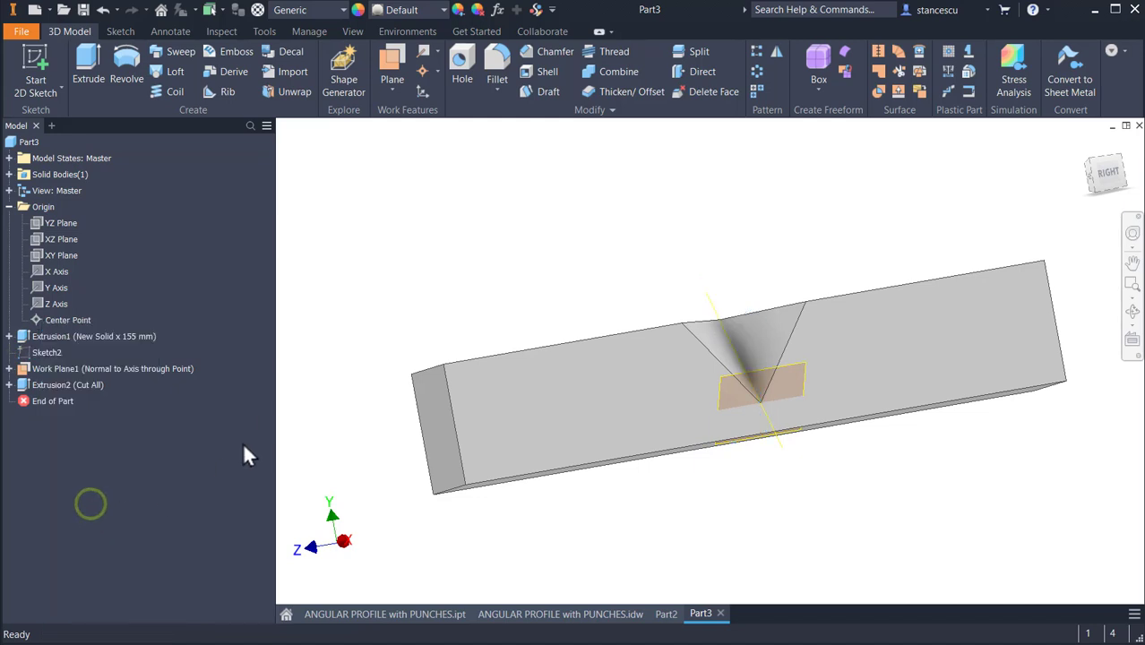
right_click(20, 369)
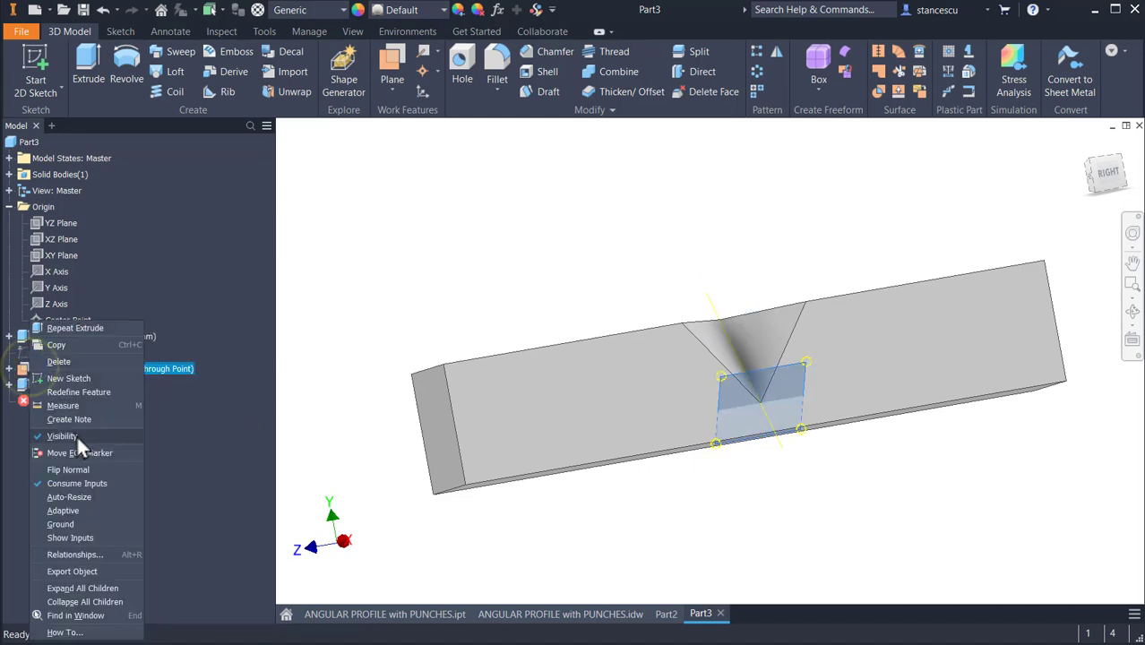
click(76, 432)
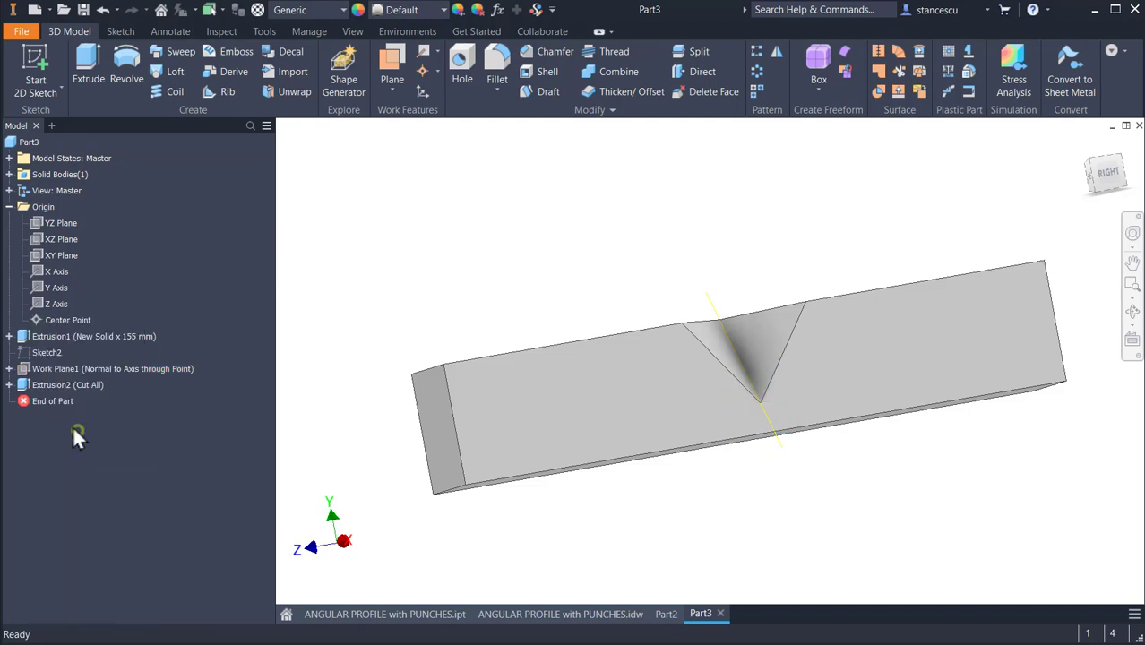
click(8, 370)
right_click(53, 385)
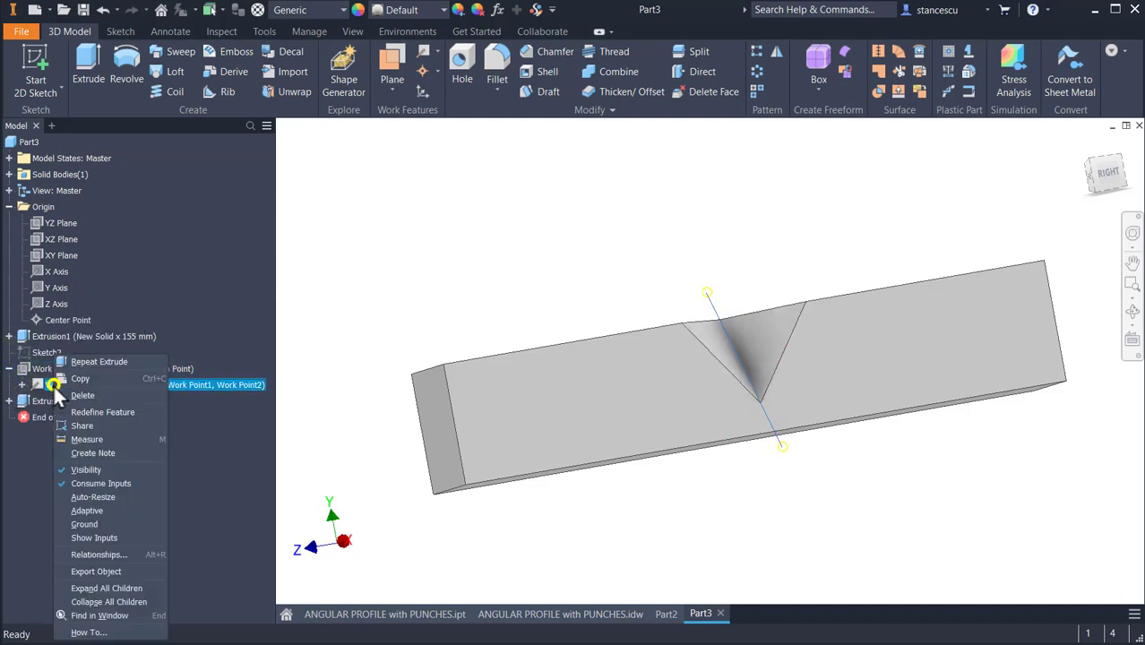
click(107, 472)
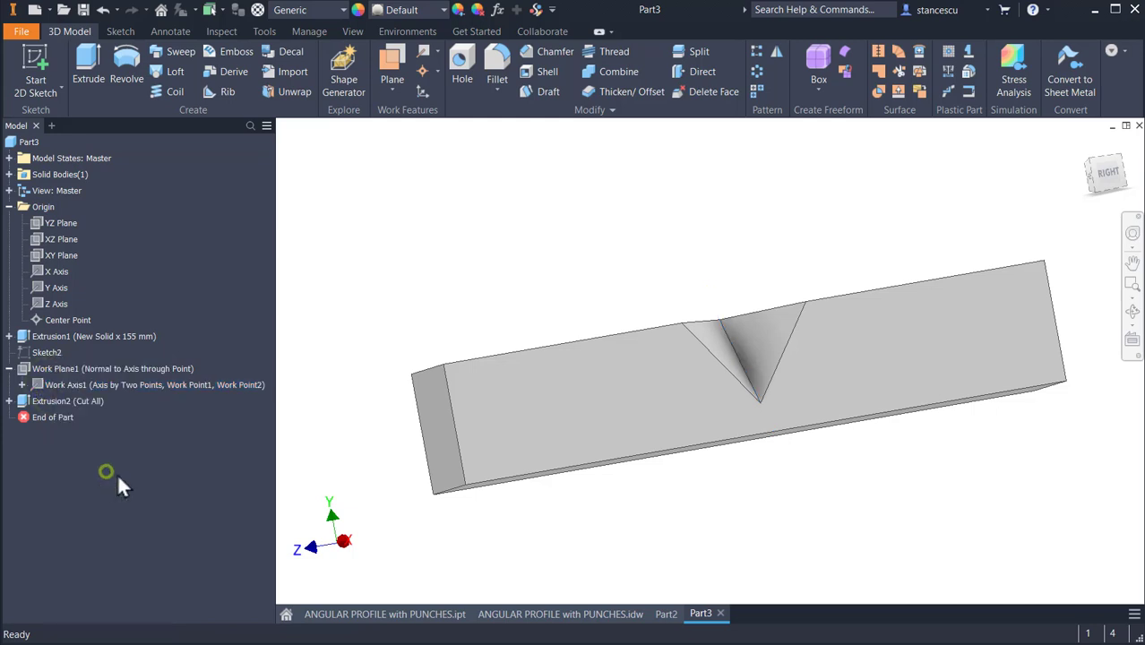
key(F6)
shift+middle_drag(987, 484, 659, 233)
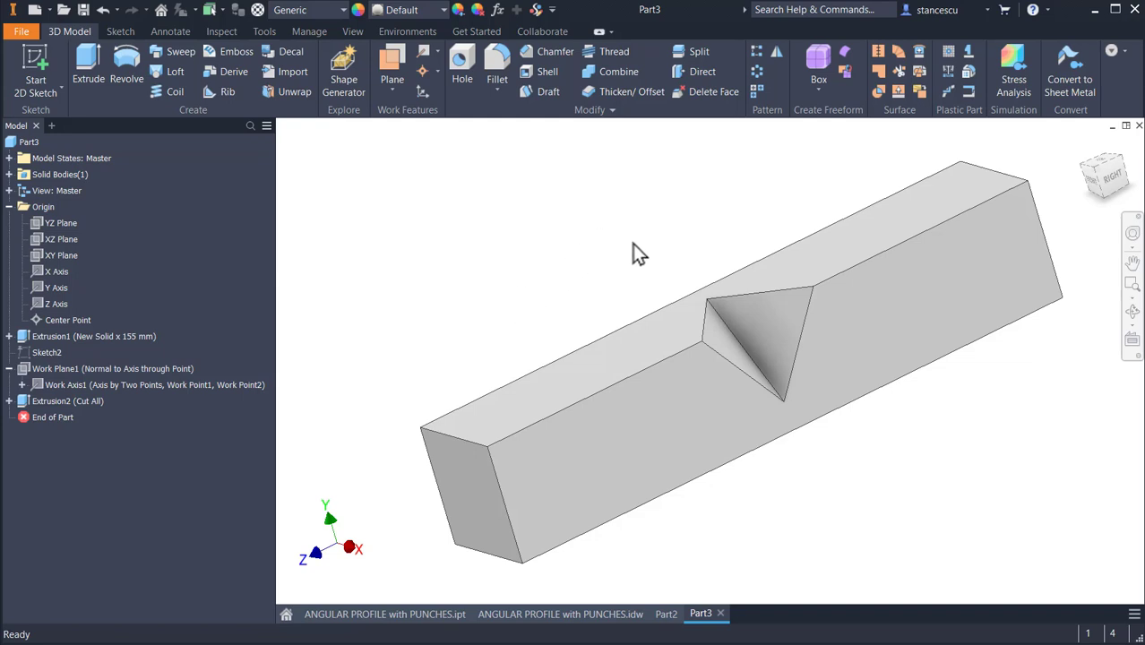
Fillet the bar's two outer edge segments beside the notch and the four outer edges of the notch with a 4 mm radius.
click(625, 383)
click(642, 374)
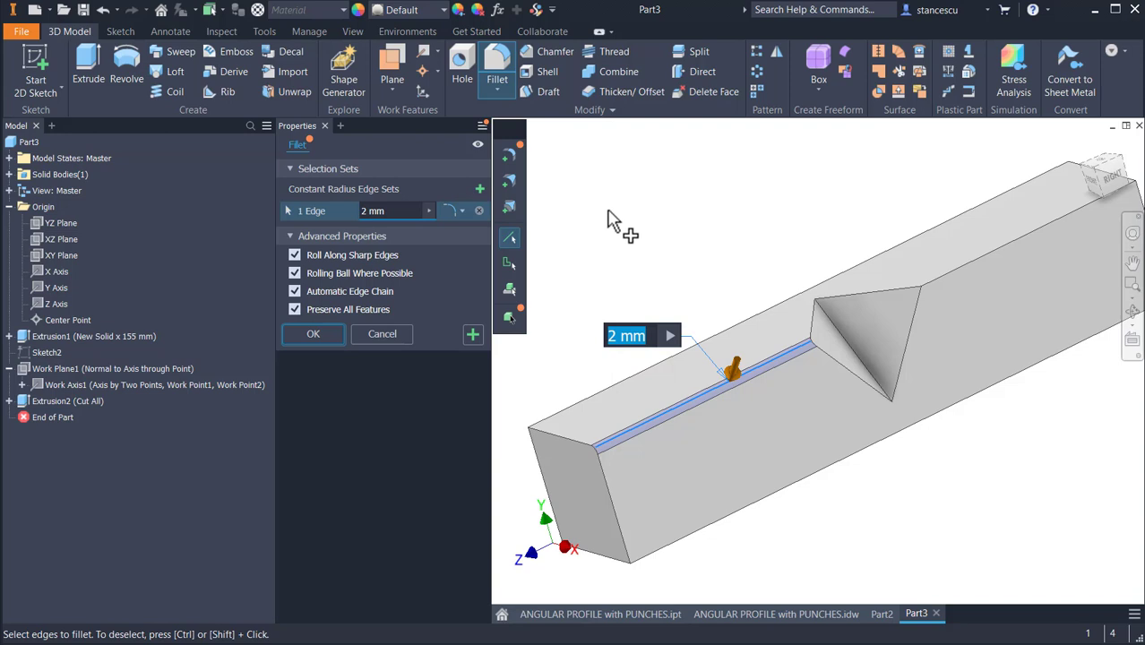
text(4)
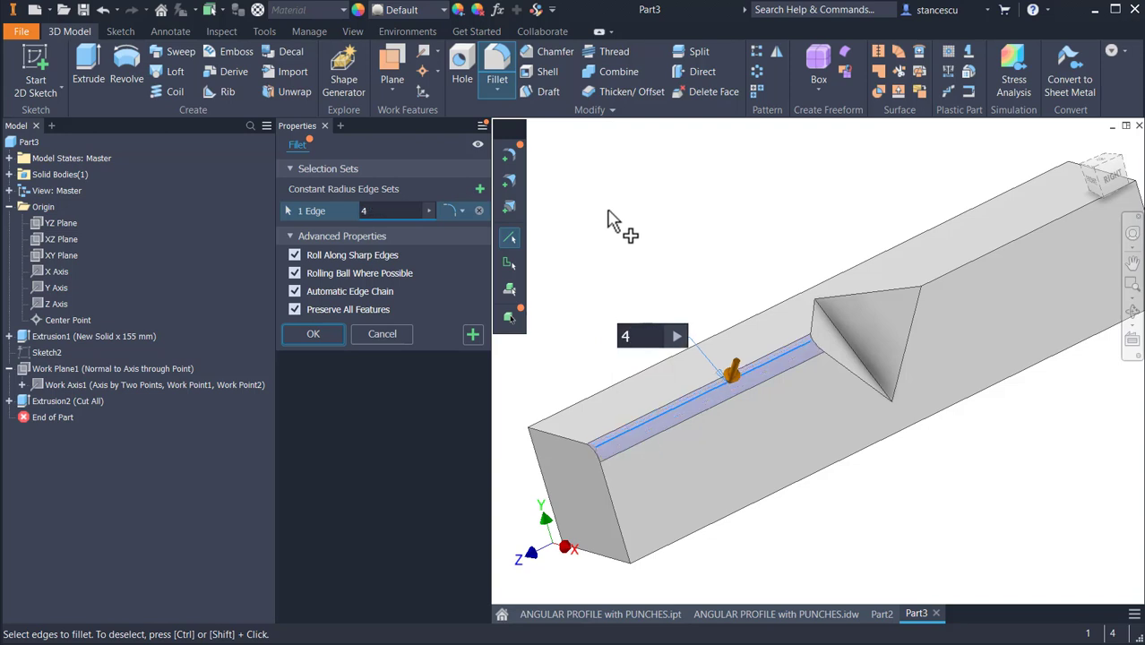
click(991, 252)
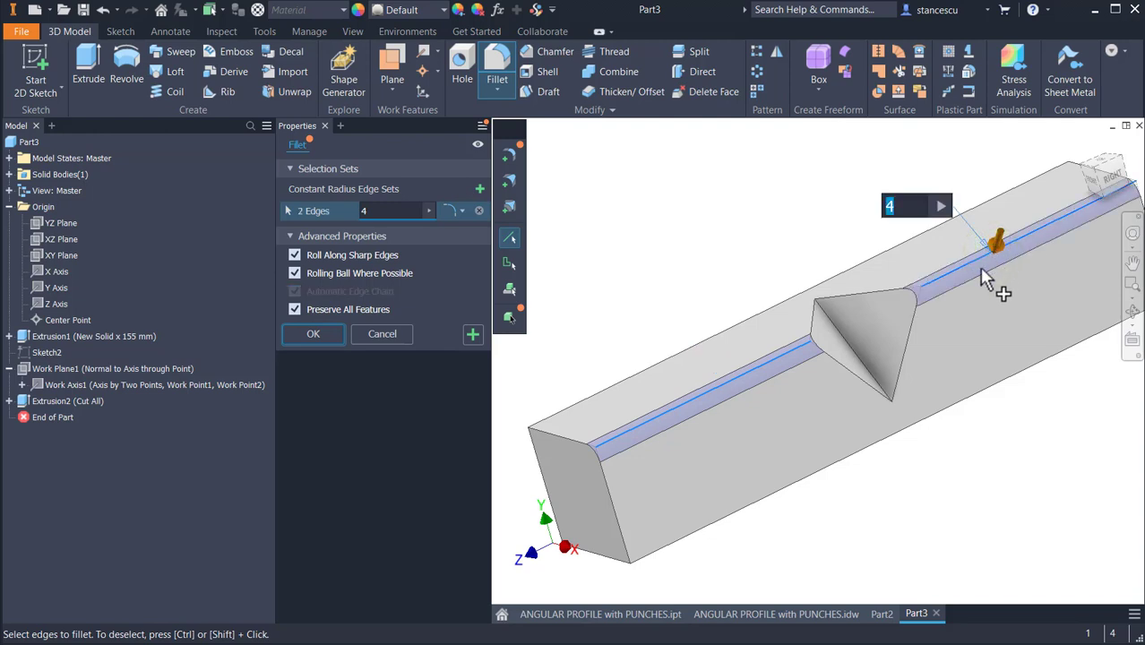
click(907, 345)
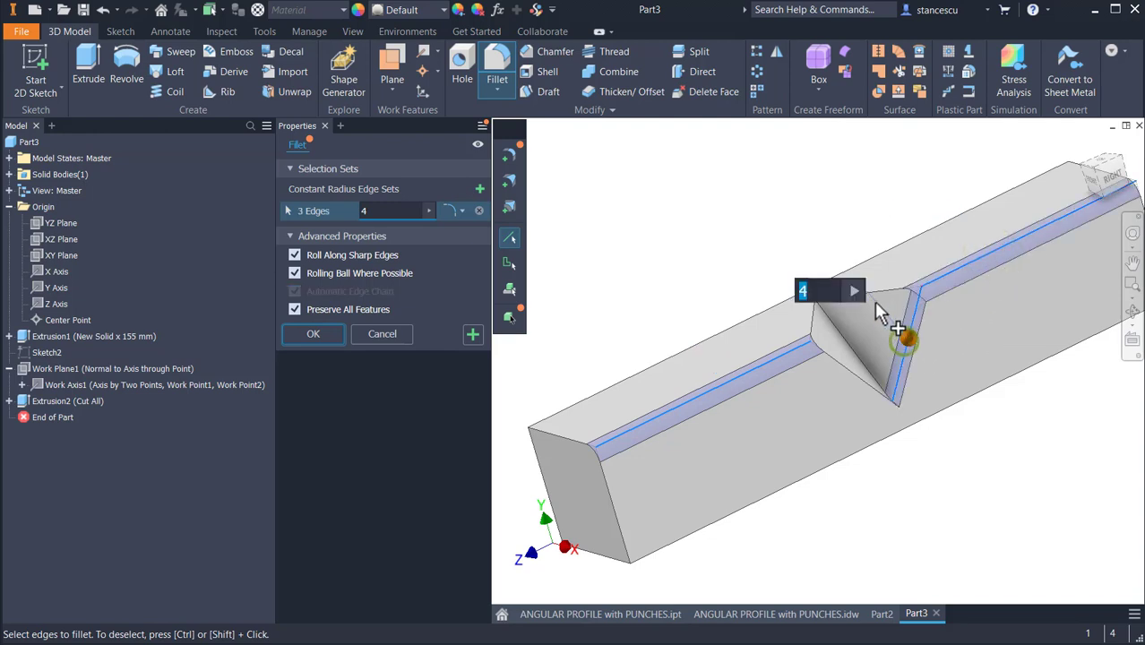
click(865, 294)
click(821, 320)
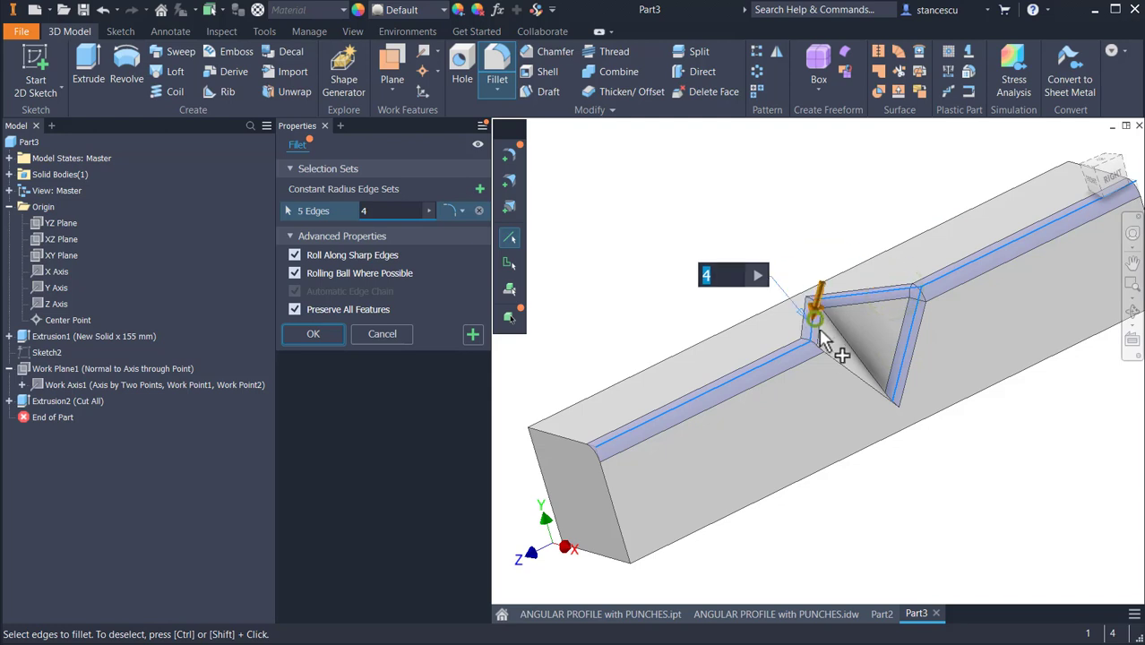
click(832, 363)
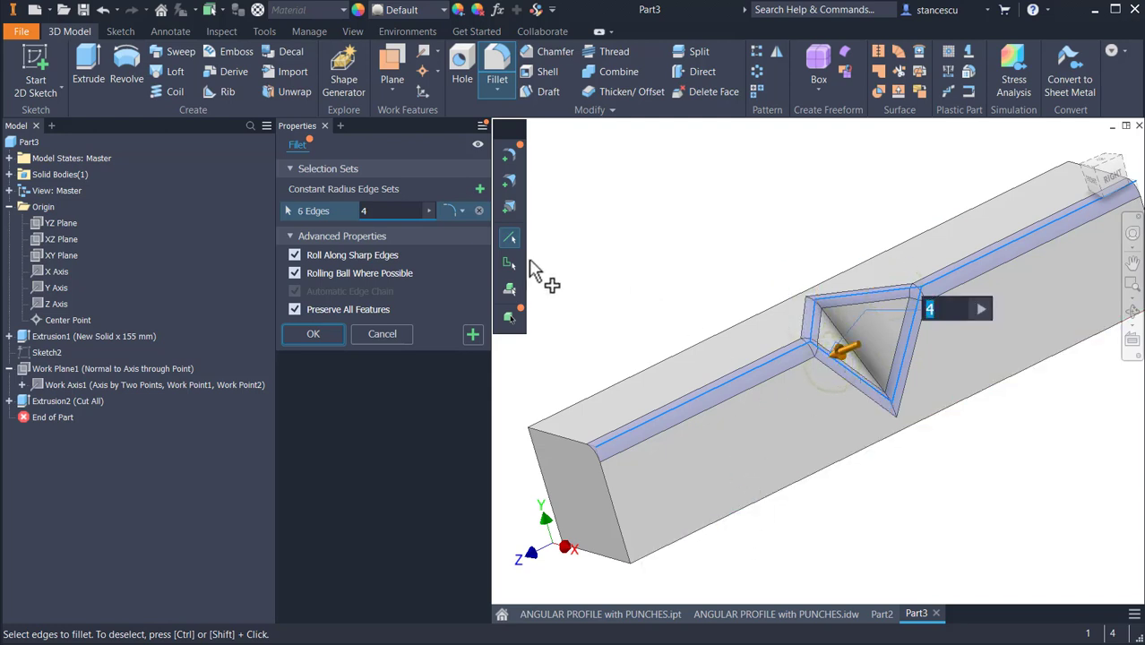
click(471, 332)
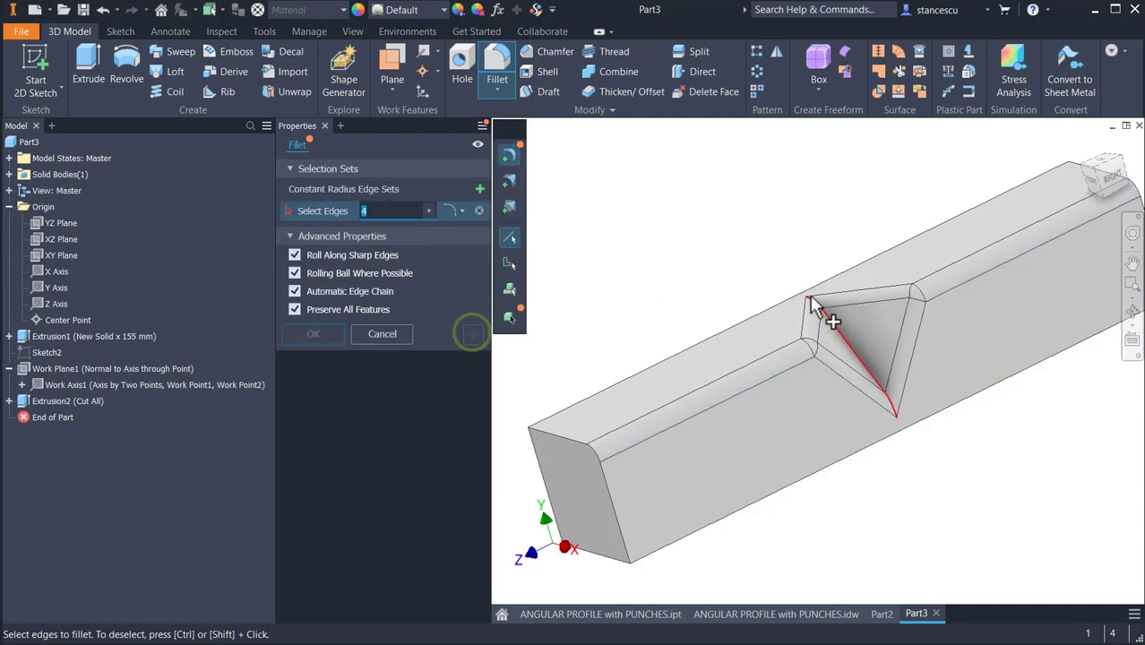
Fillet the inner valley edge of the notch with a 2 mm radius.
click(858, 352)
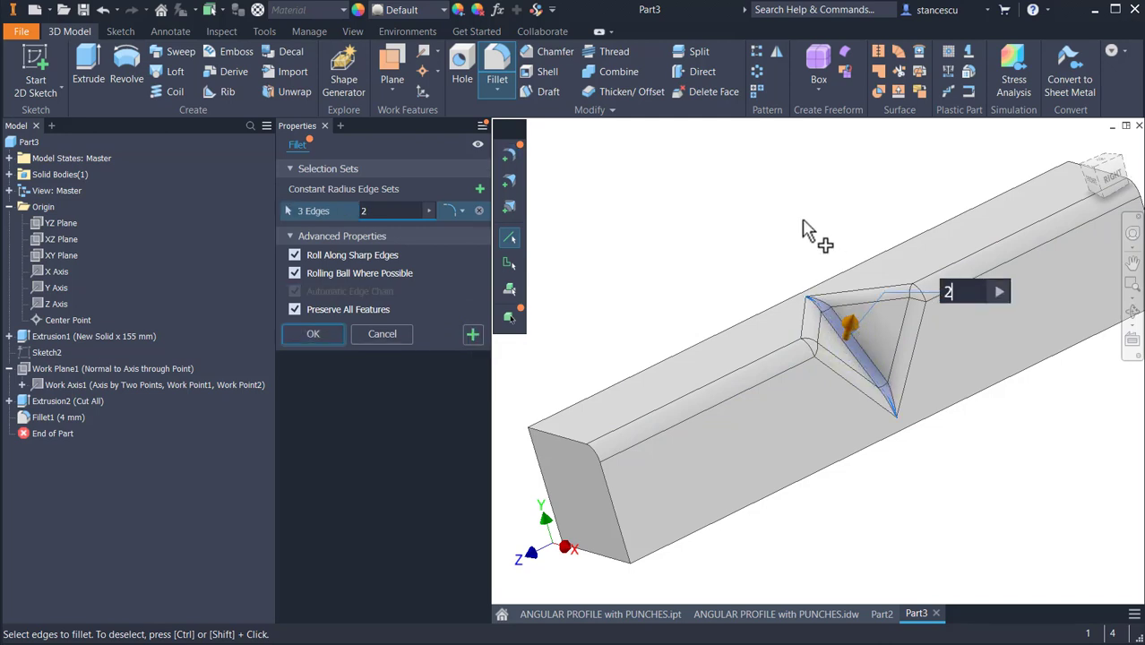
click(331, 335)
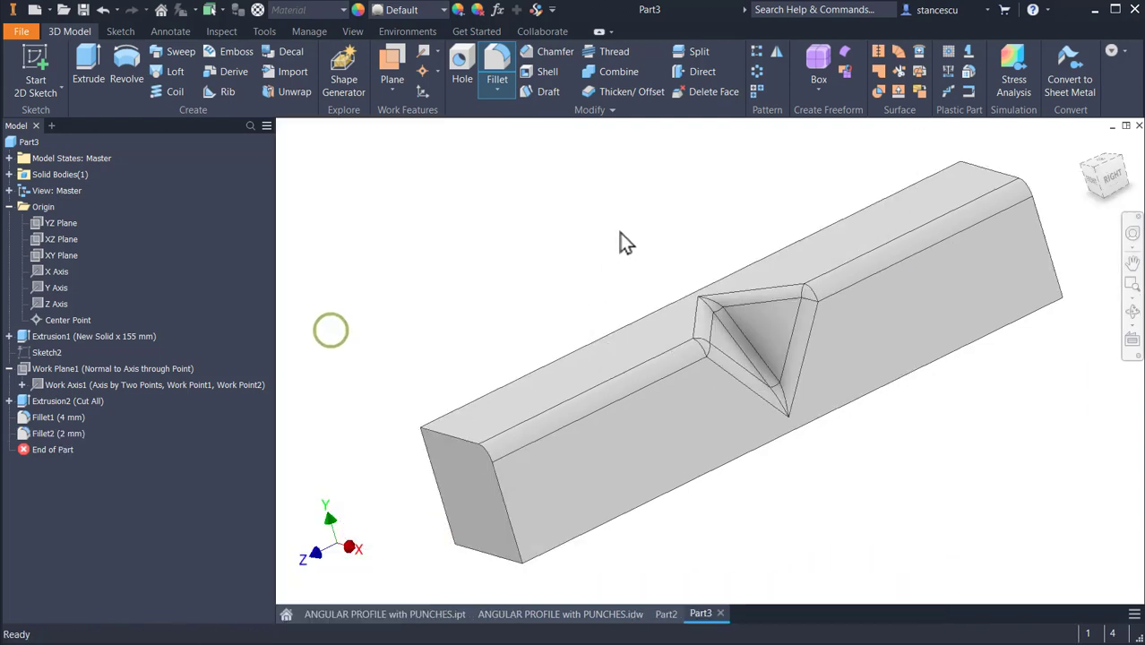
Assign the Stainless Steel material to the part.
click(300, 11)
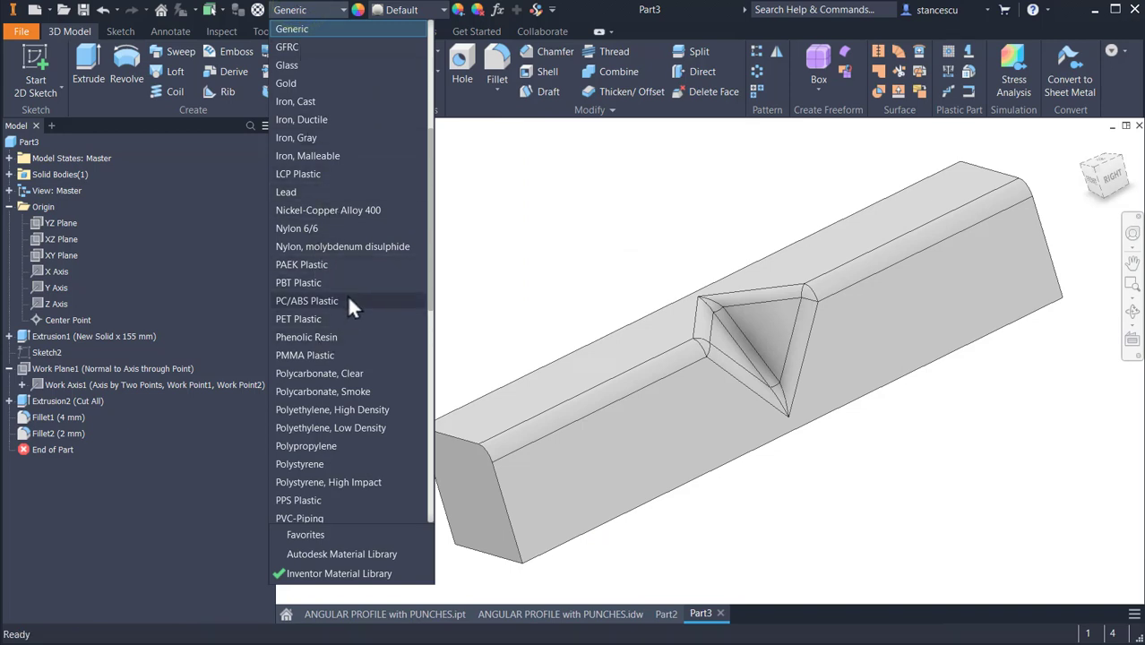
scroll(346, 294, down, 6)
click(334, 245)
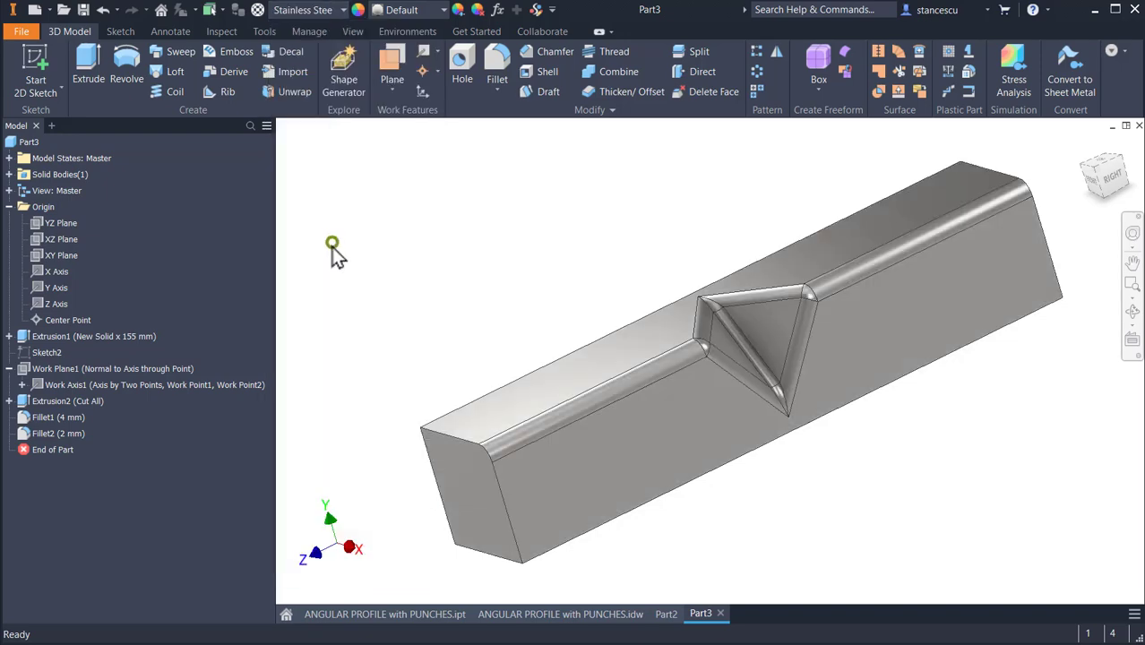
shift+middle_drag(503, 189, 504, 185)
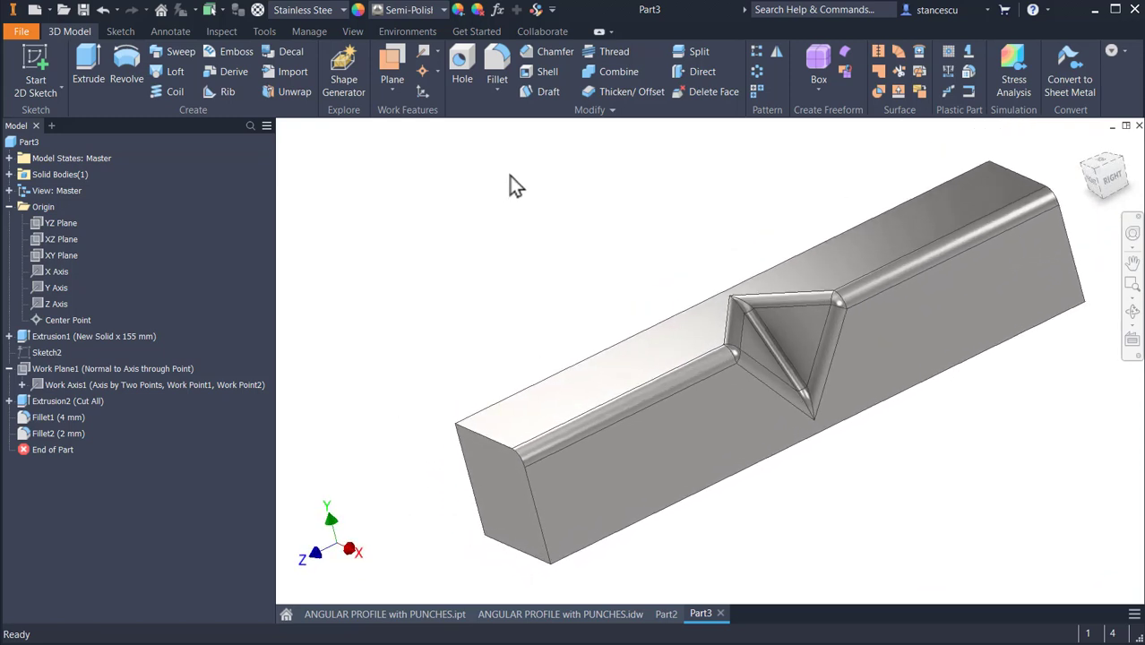
key(F6)
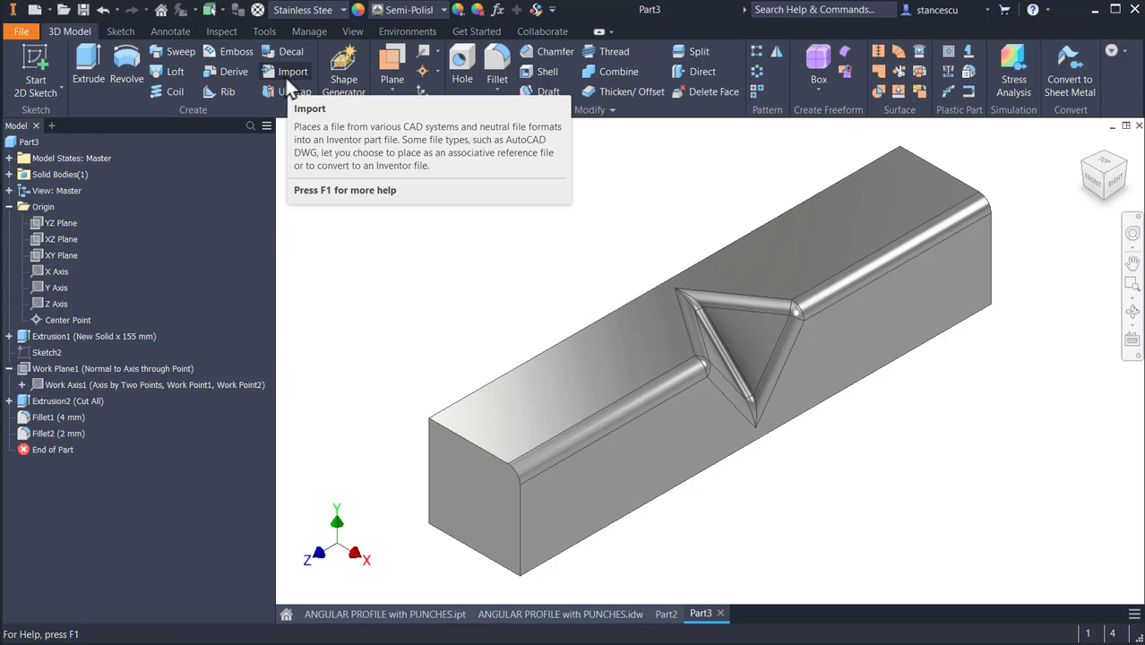
Shell the bar inward with 1 mm thickness, removing both end faces, the bottom face and the back face to leave an L-shaped profile.
click(547, 73)
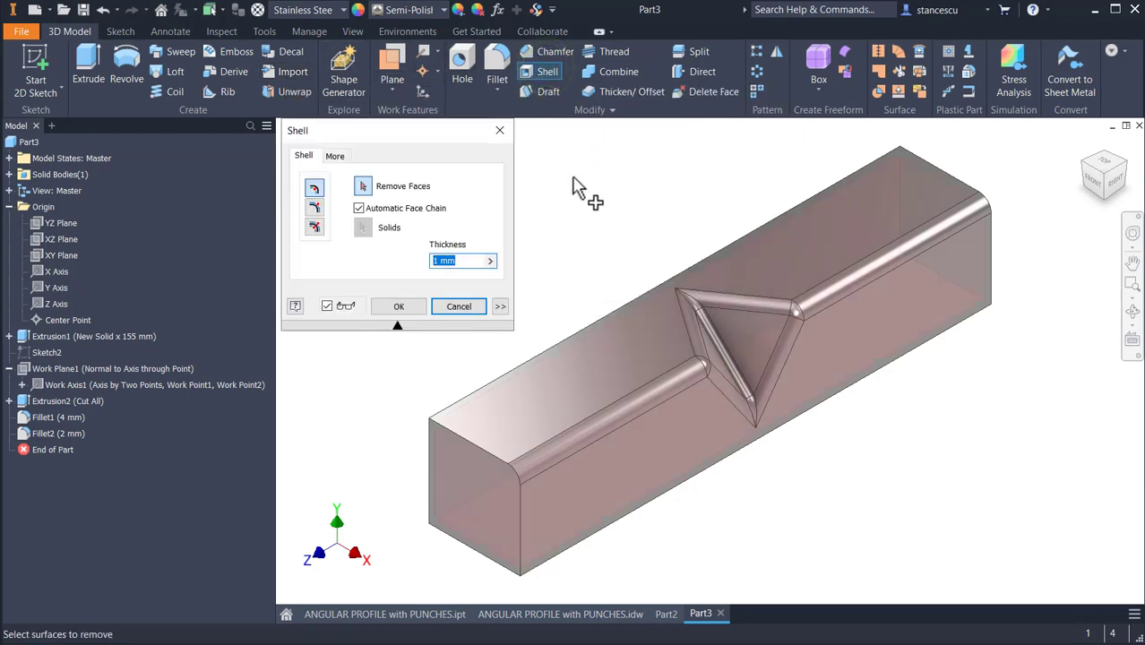
shift+middle_drag(589, 225, 979, 363)
click(625, 325)
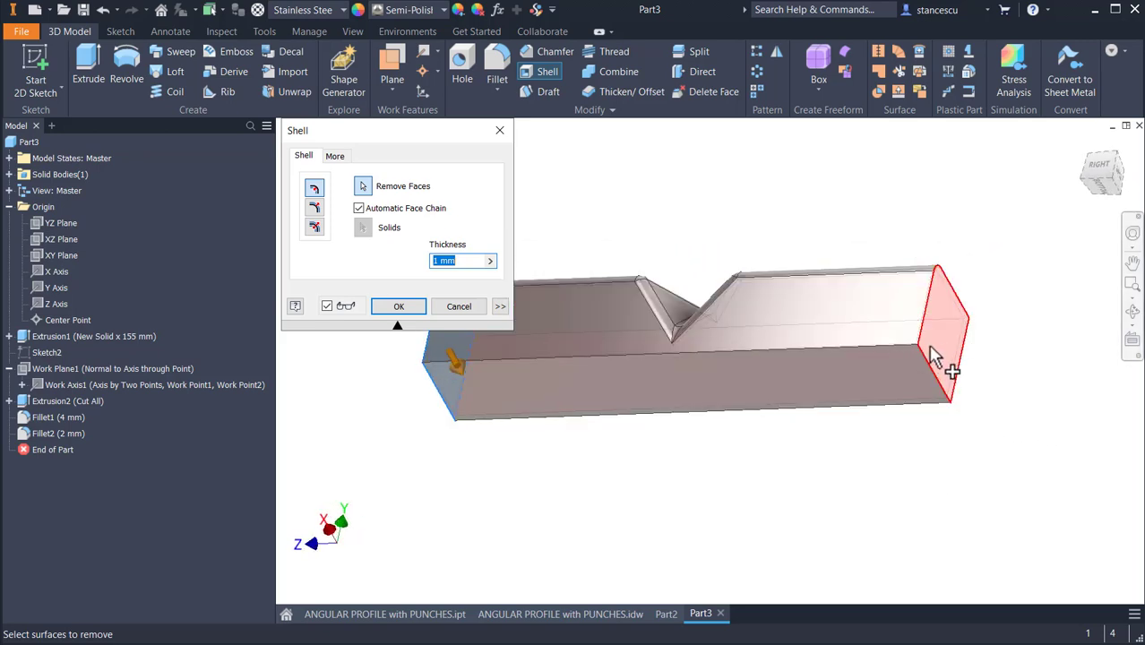
click(943, 366)
shift+middle_drag(914, 439, 665, 411)
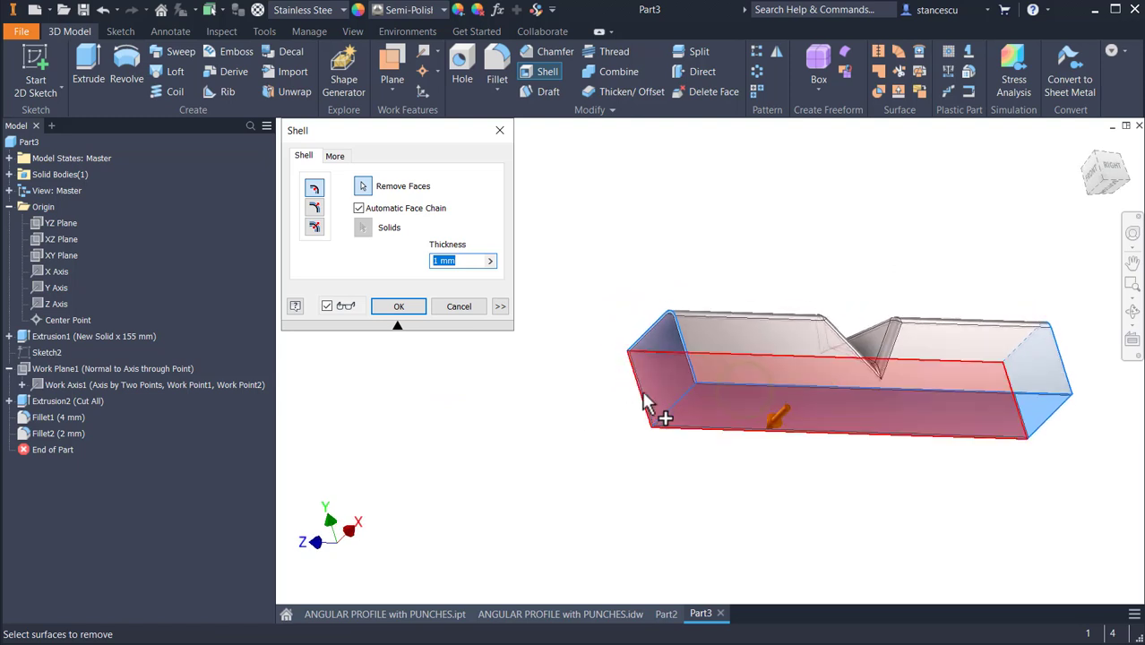
click(661, 400)
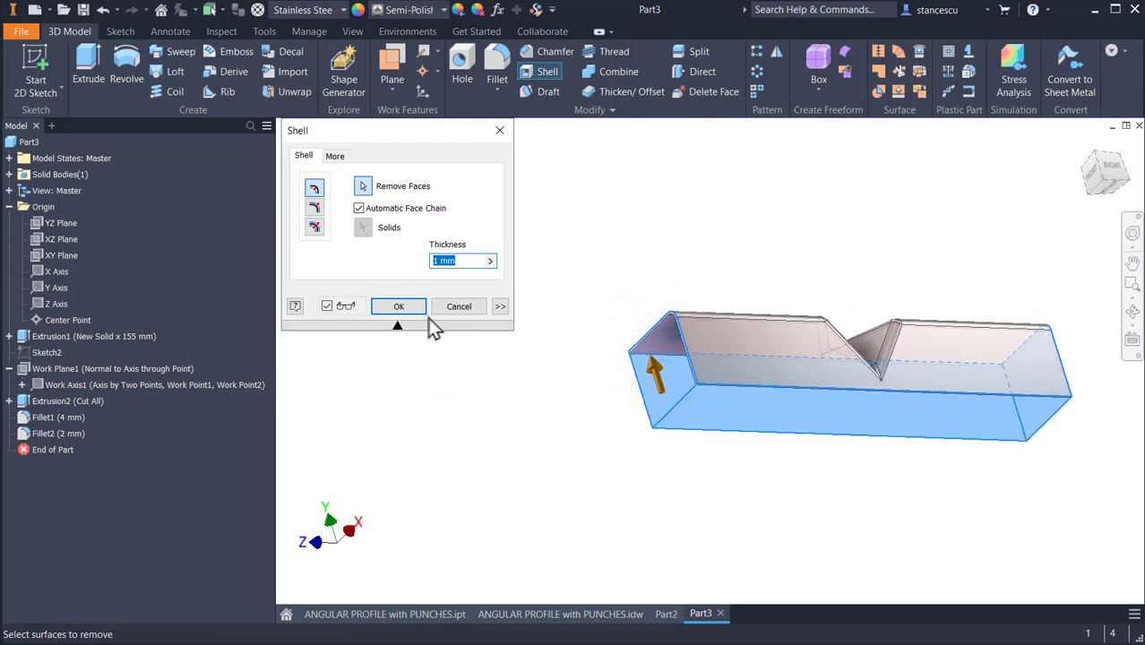
click(406, 309)
key(F6)
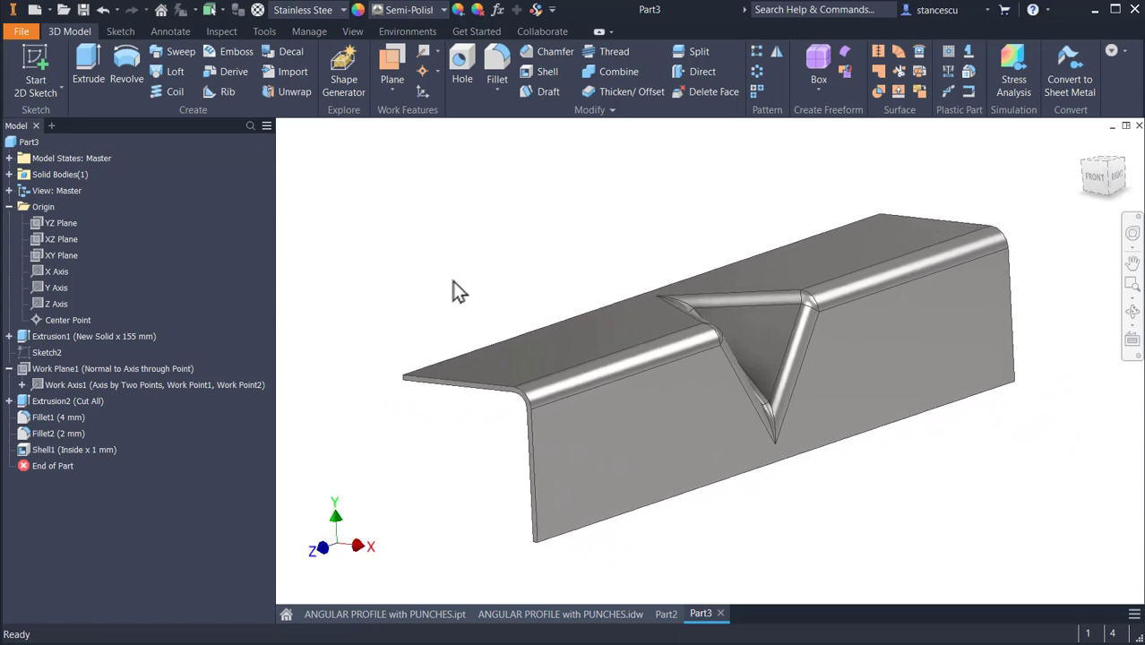
Set the shell's wall thickness to 2 mm and view the profile isometrically.
double_click(20, 450)
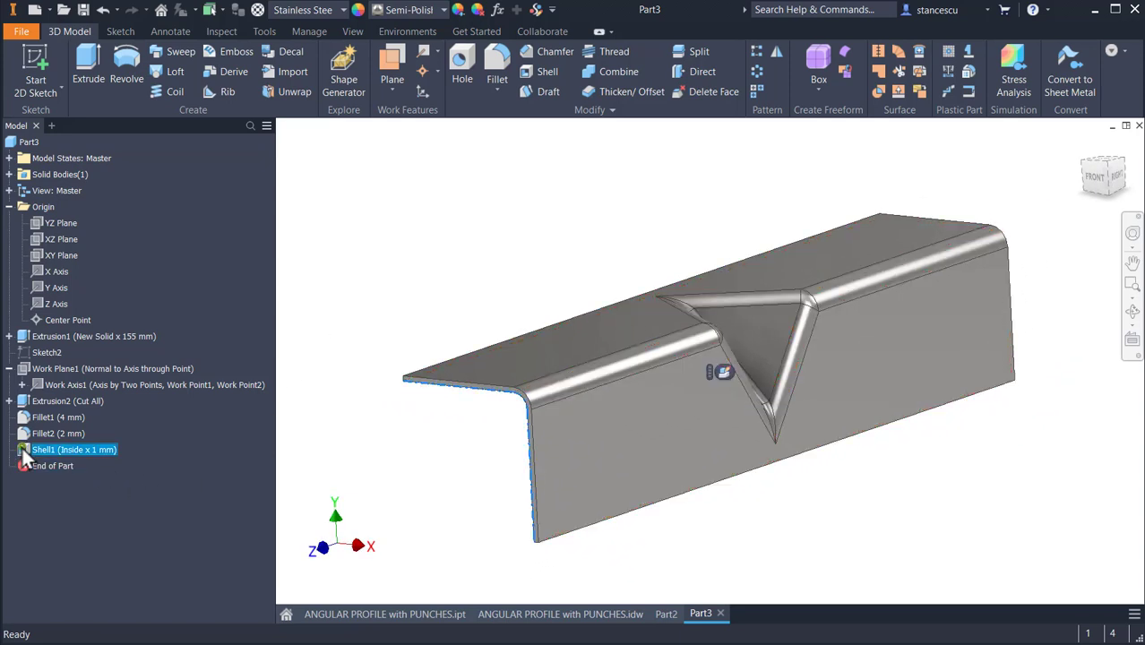
click(360, 413)
click(399, 307)
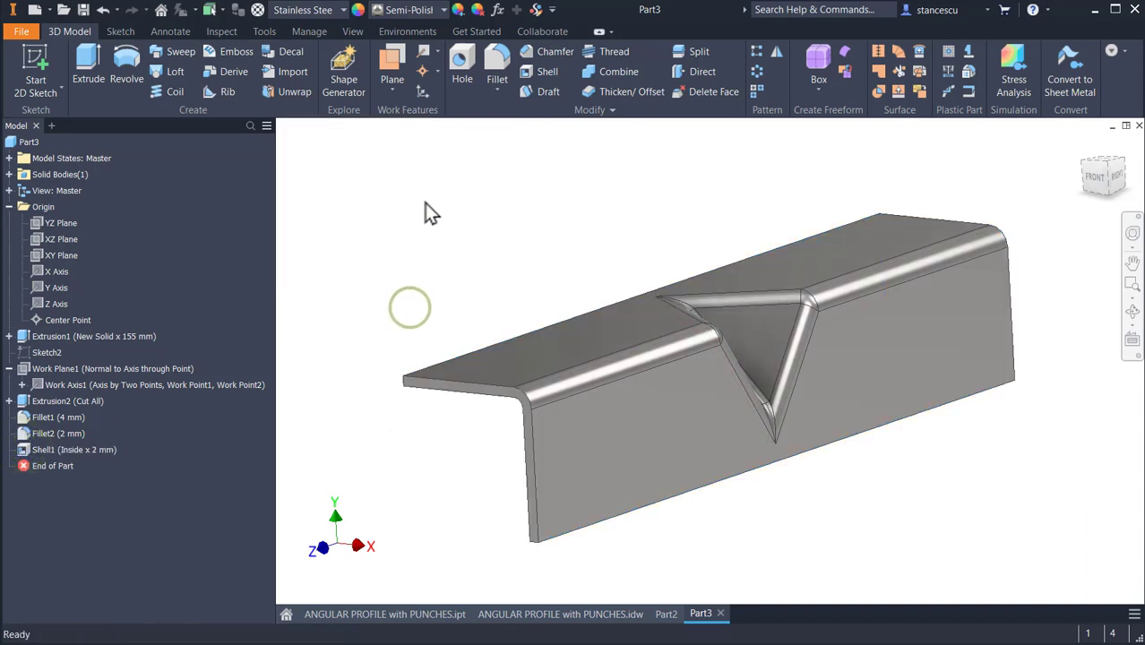
key(F6)
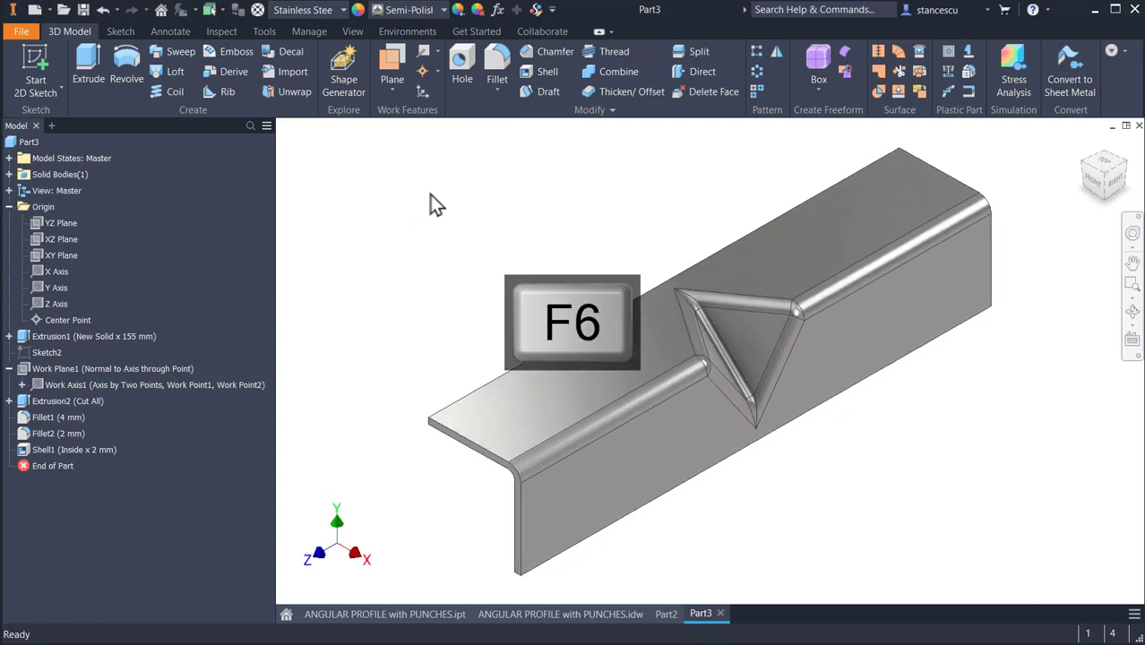
shift+middle_drag(867, 446, 856, 249)
key(F6)
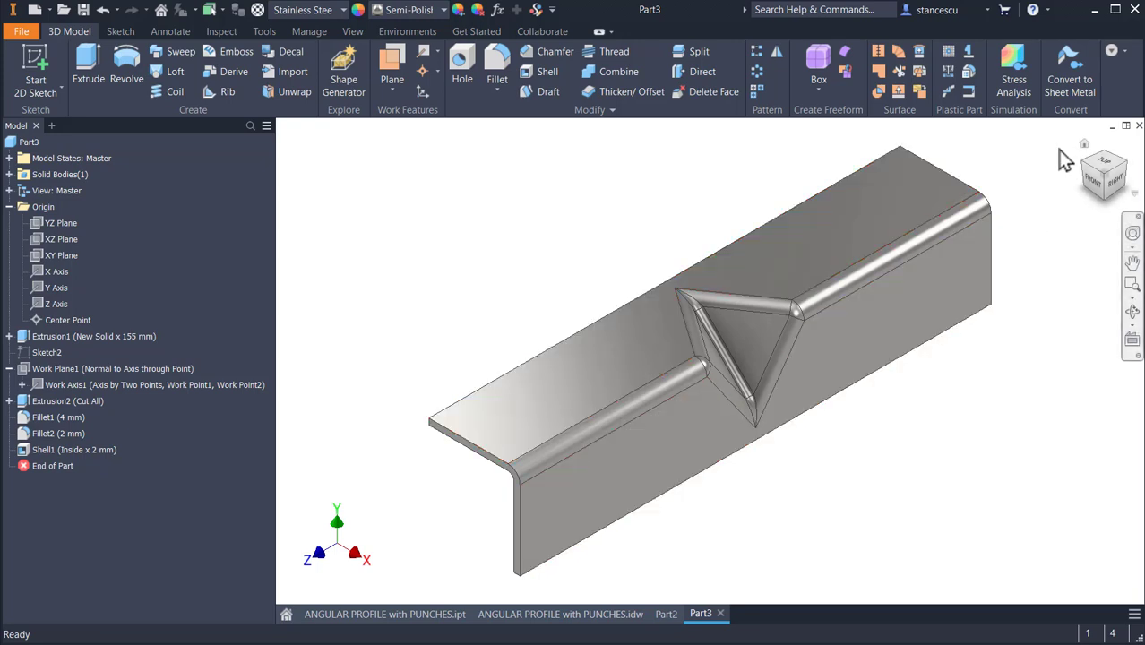
Convert the part to sheet metal with the outer vertical face as base face, accepting the Default_mm rule and 2 mm thickness.
click(1069, 81)
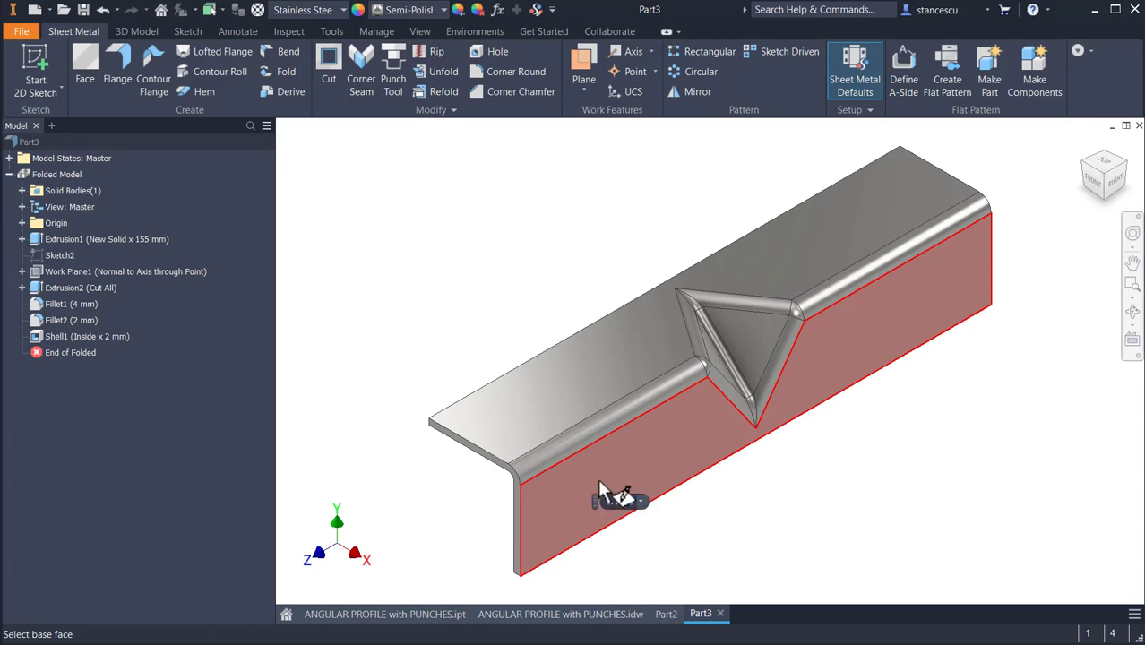
click(646, 455)
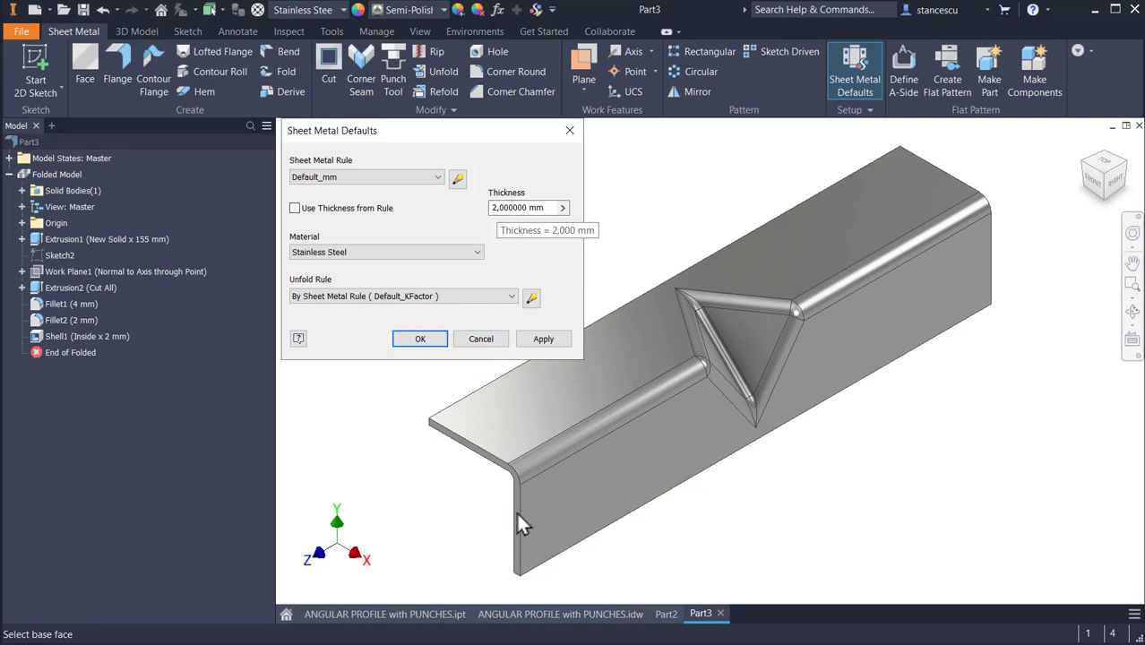
click(420, 339)
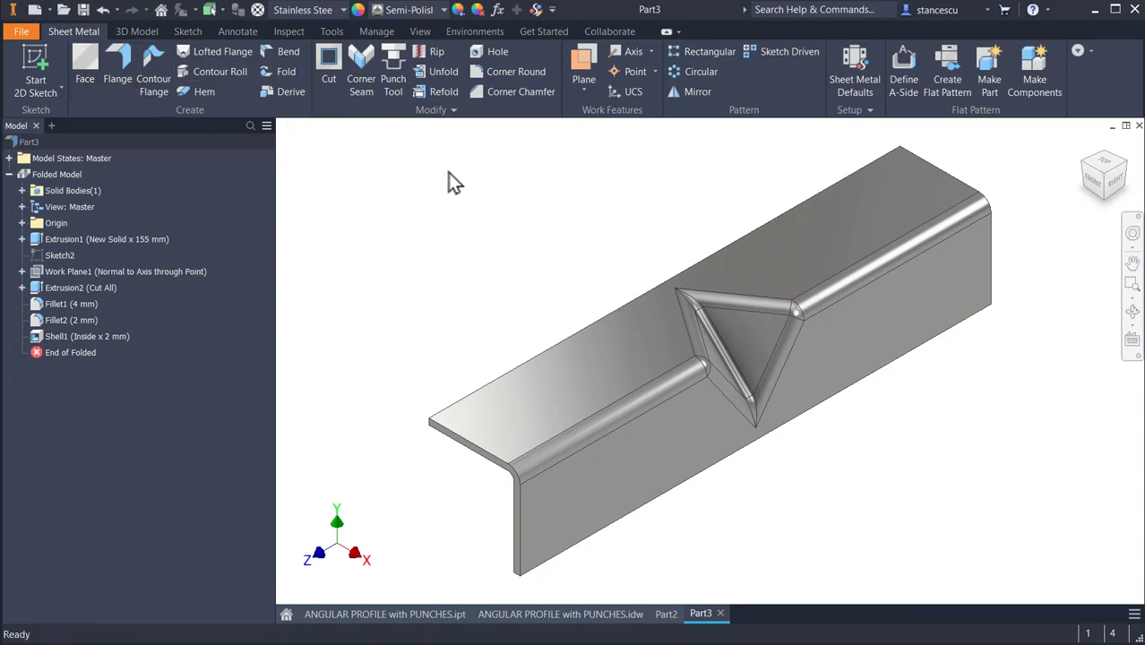
click(550, 242)
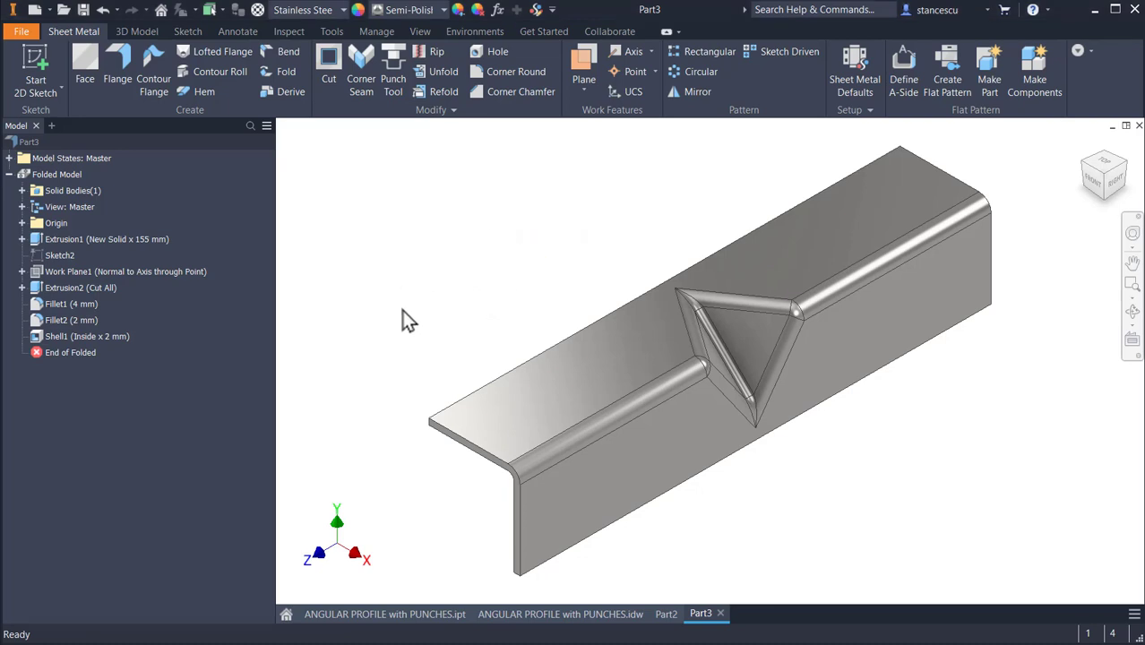
Switch to the ANGULAR PROFILE with PUNCHES drawing and examine the rounded tabs, the hole dimensions and the punch in section A-A.
click(544, 615)
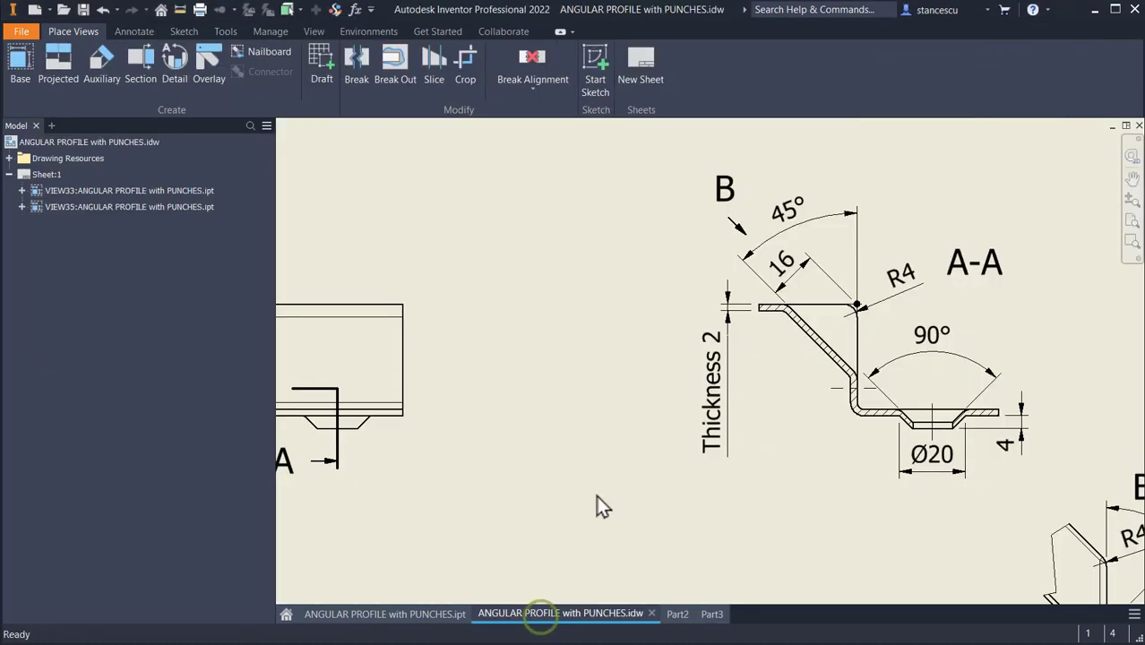
scroll(792, 435, down, 2)
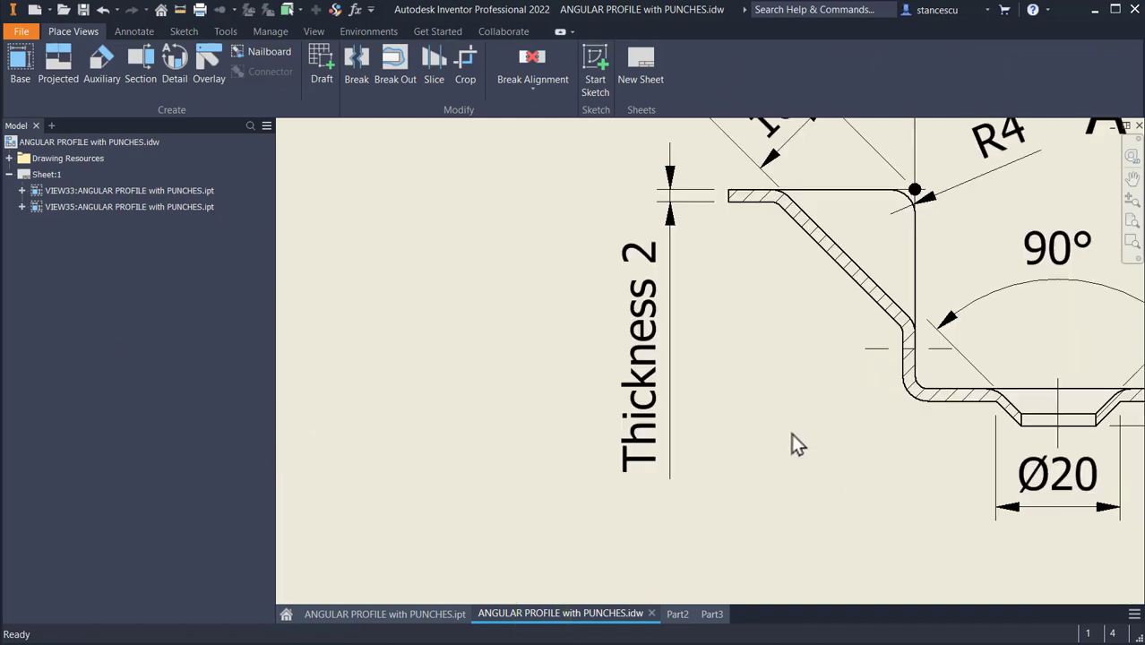
scroll(786, 428, up, 4)
mouse_move(786, 464)
middle_down()
mouse_move(762, 397)
mouse_move(739, 216)
middle_up()
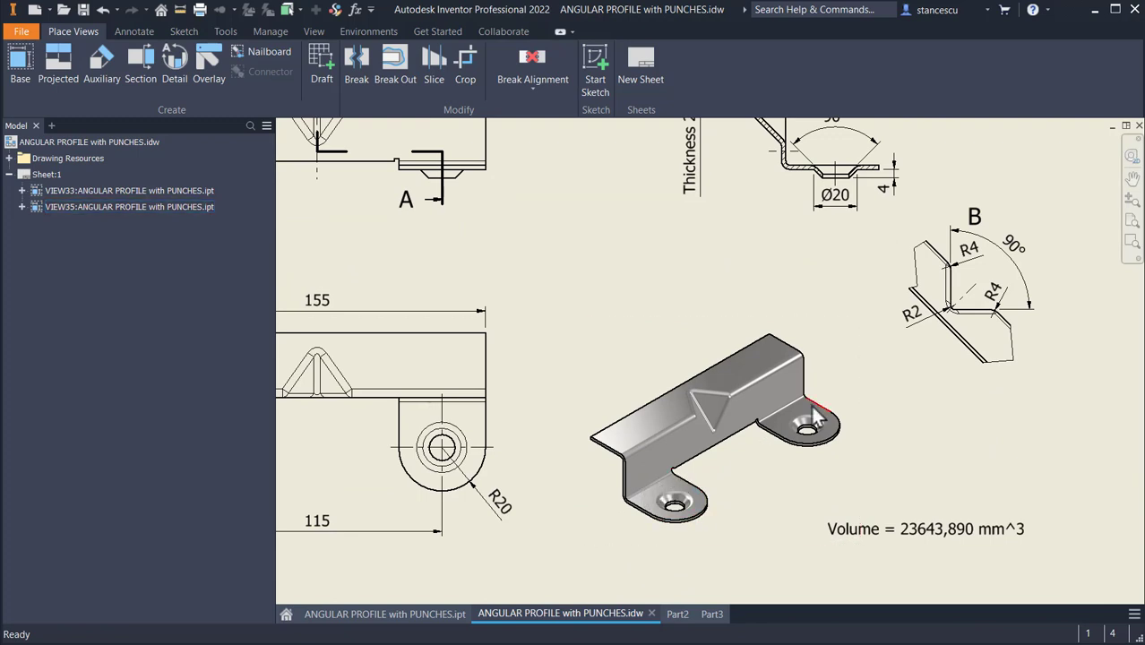
middle_drag(749, 455, 1024, 423)
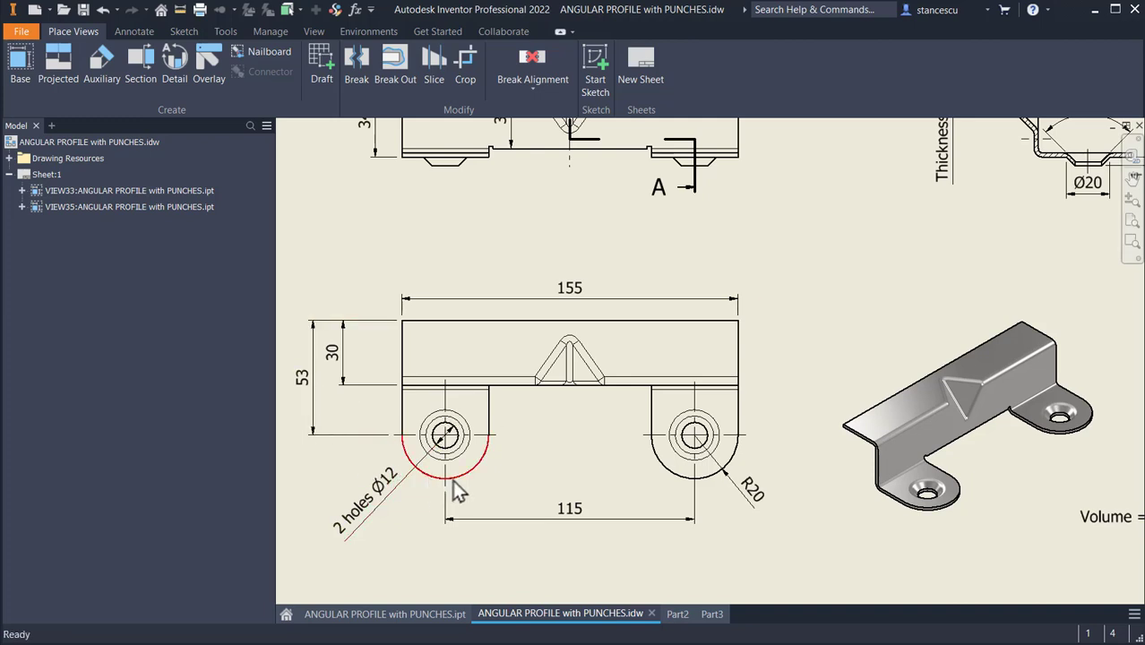
middle_drag(908, 271, 765, 374)
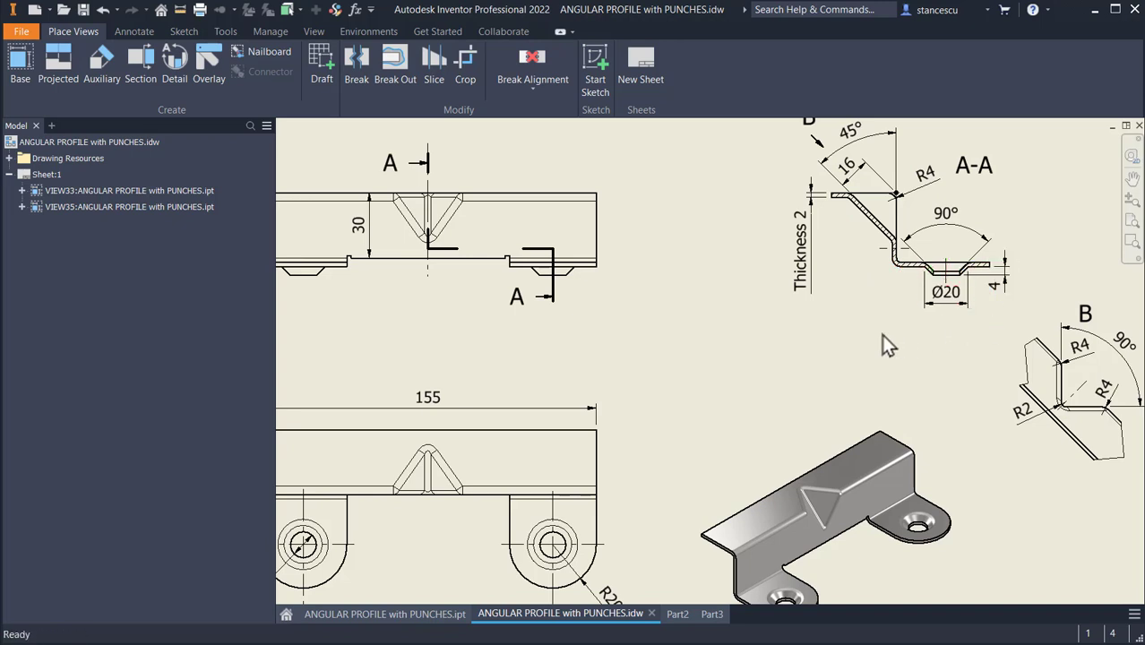
scroll(896, 282, up, 3)
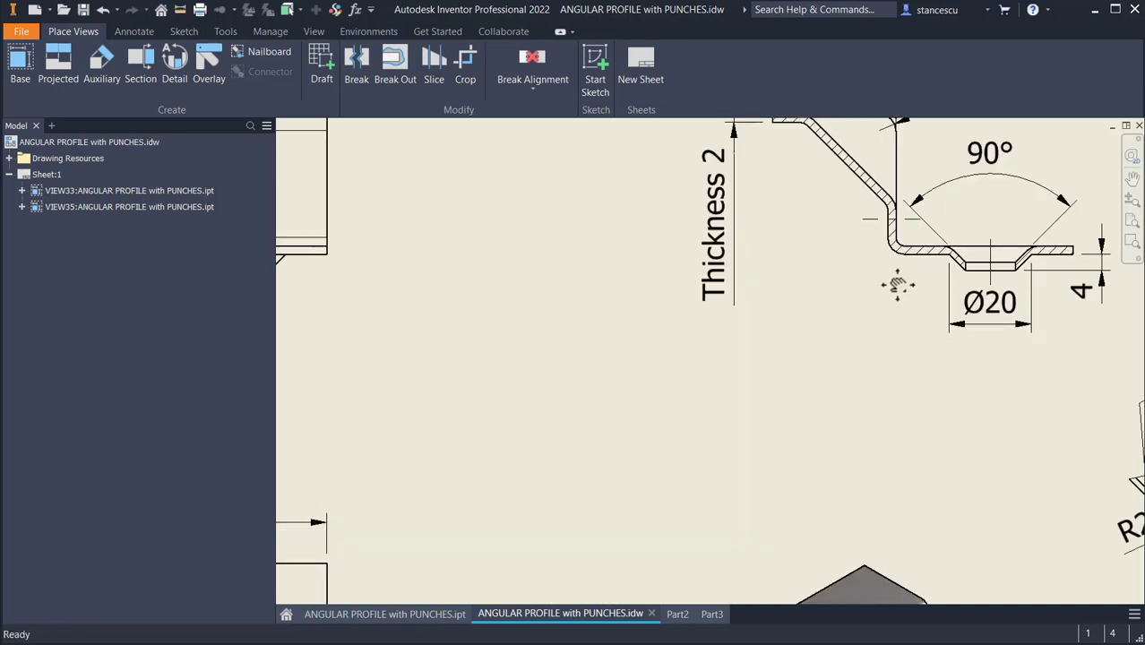
mouse_move(900, 285)
middle_down()
mouse_move(767, 350)
mouse_move(878, 340)
middle_up()
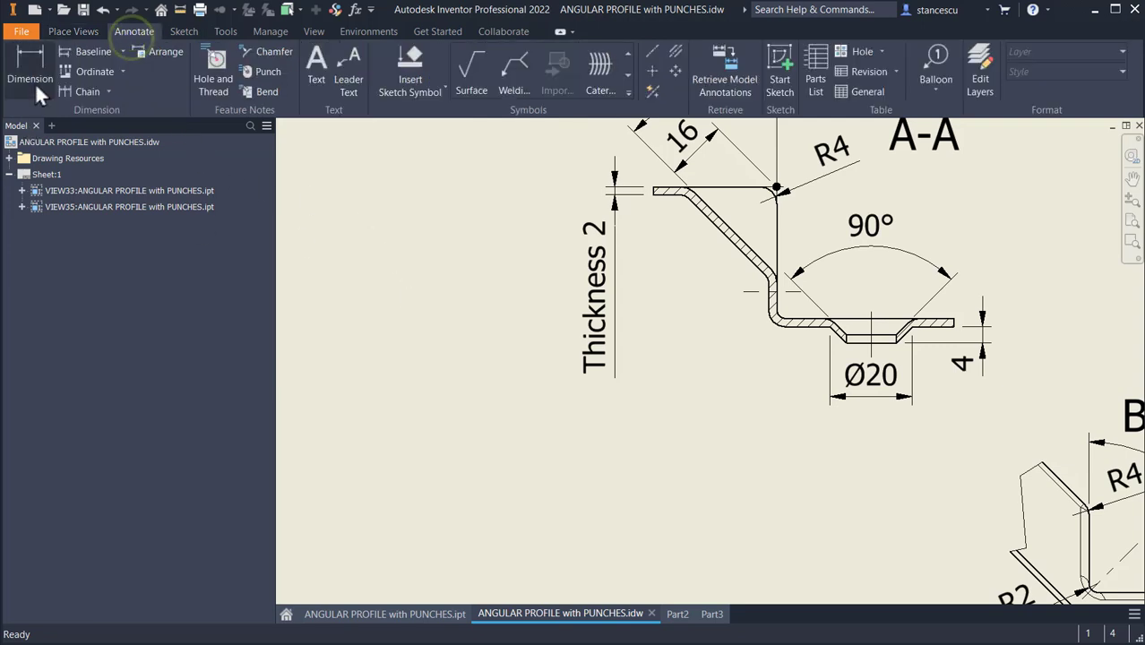
Dimension the lower leg's overall length from the bend's outer face to its free end in section A-A, and undo the dimension.
click(29, 63)
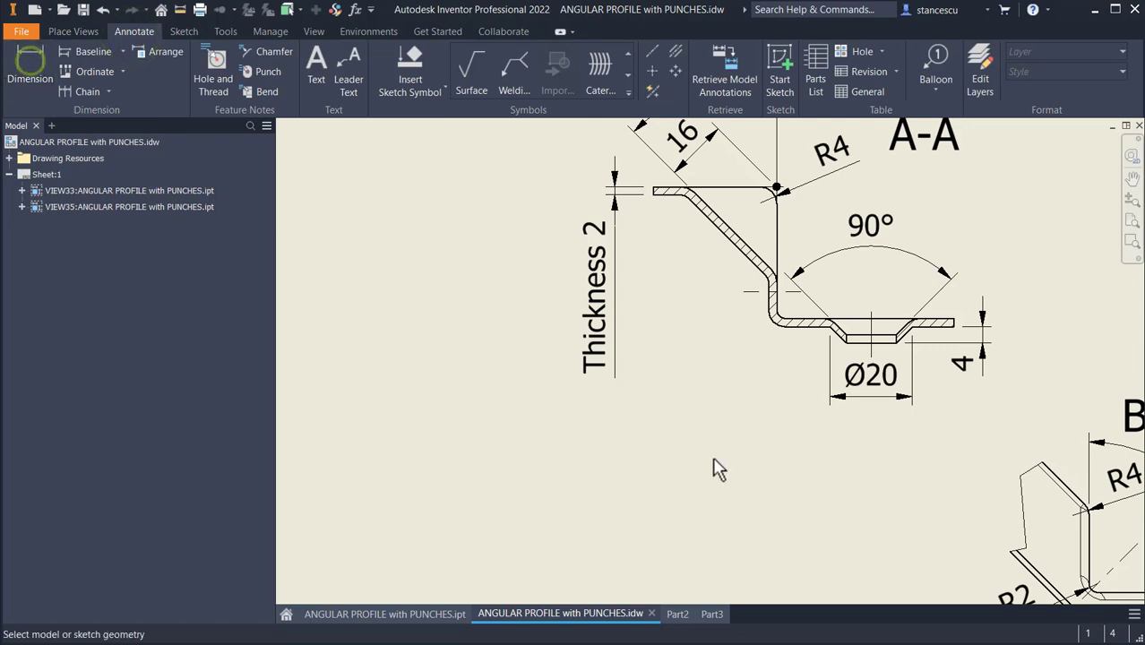
click(955, 325)
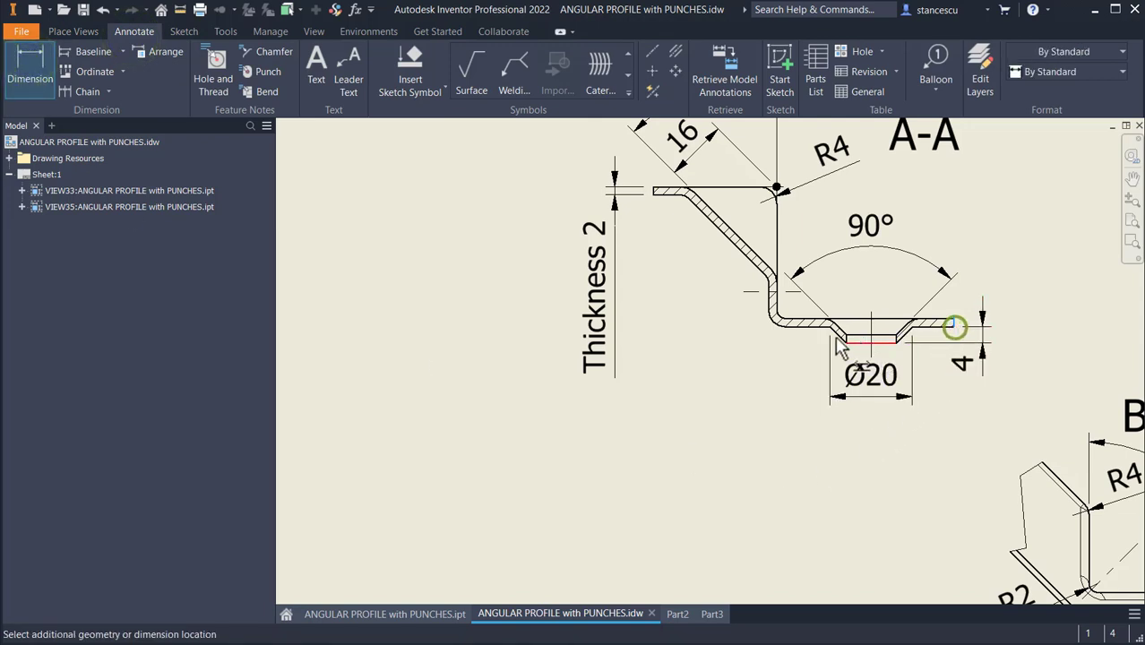
click(769, 311)
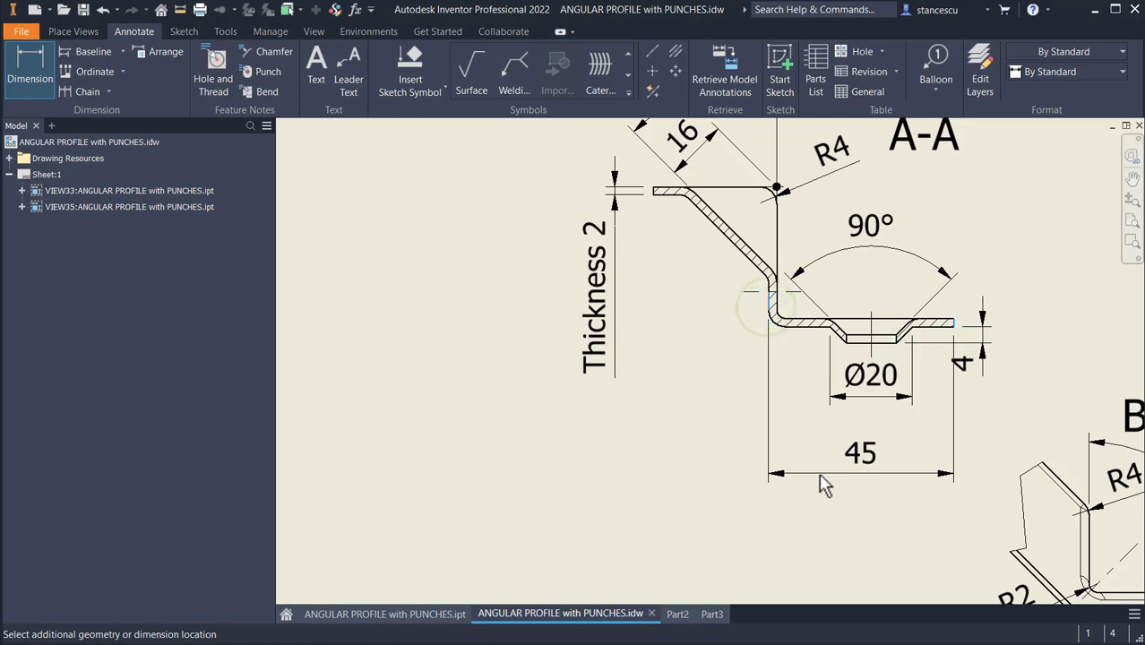
click(819, 475)
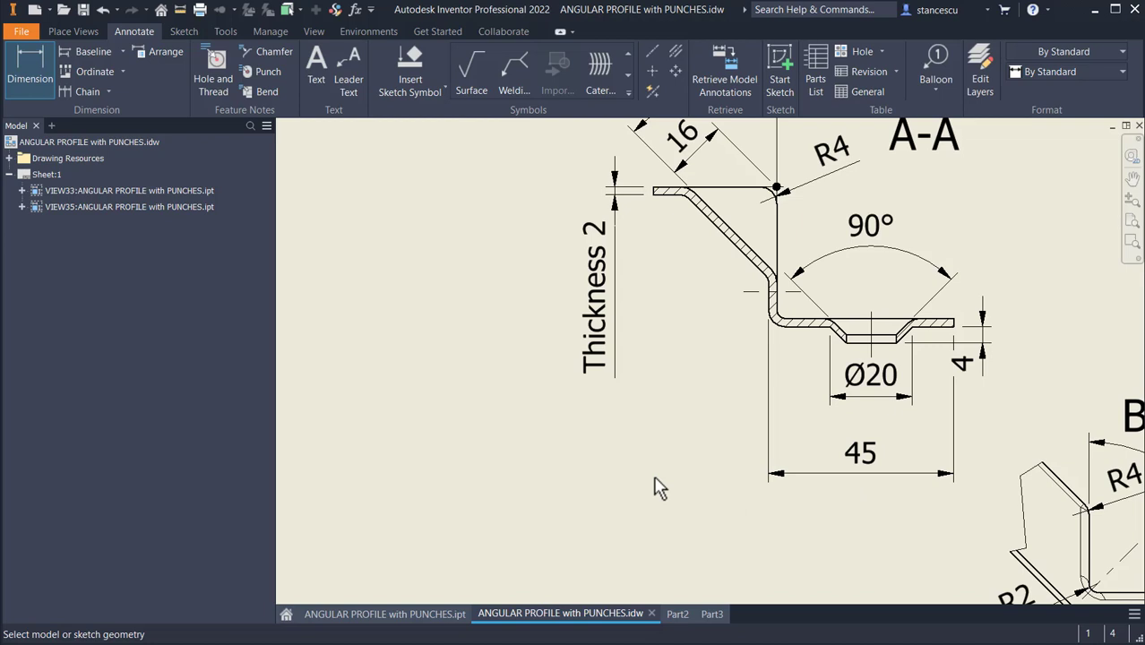
key(ctrl+z)
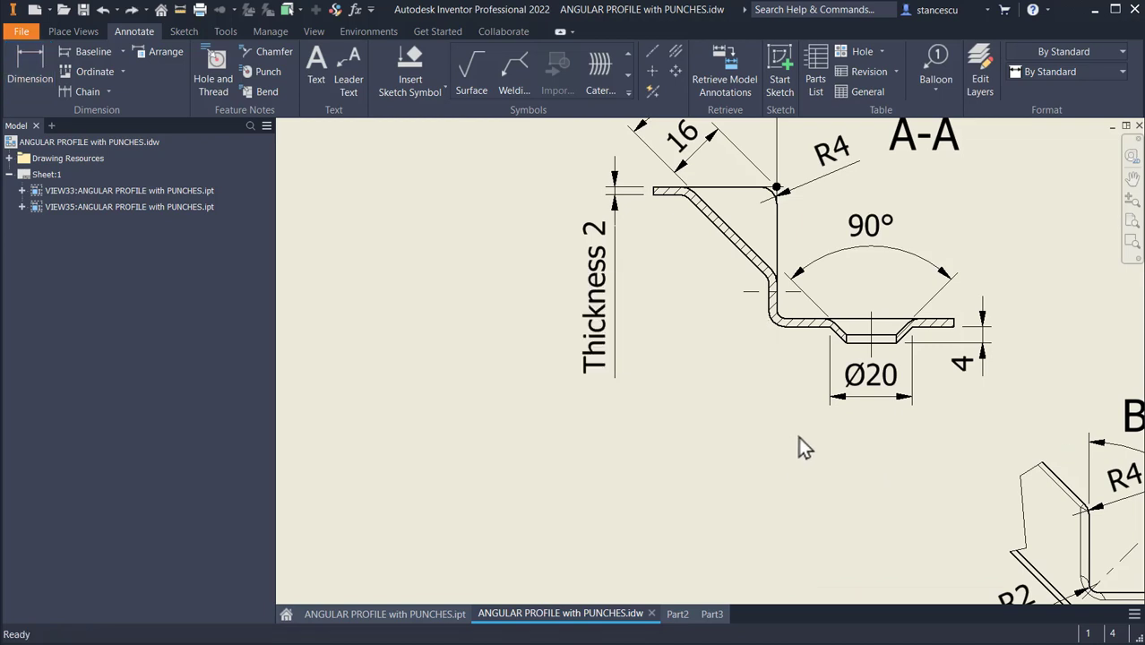
Switch to Part3 and set up a flange on the vertical face's lower outer edge, with the bend starting from the adjacent face.
scroll(533, 493, down, 3)
mouse_move(533, 494)
middle_down()
mouse_move(966, 325)
mouse_move(980, 306)
middle_up()
middle_drag(903, 368, 914, 260)
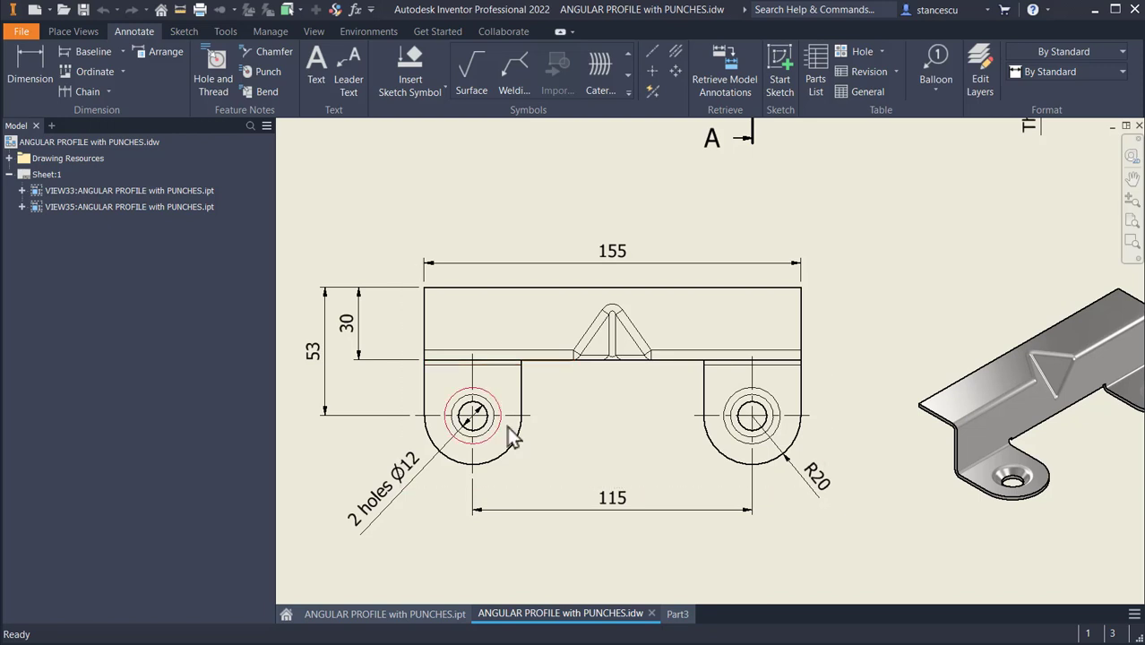
click(677, 615)
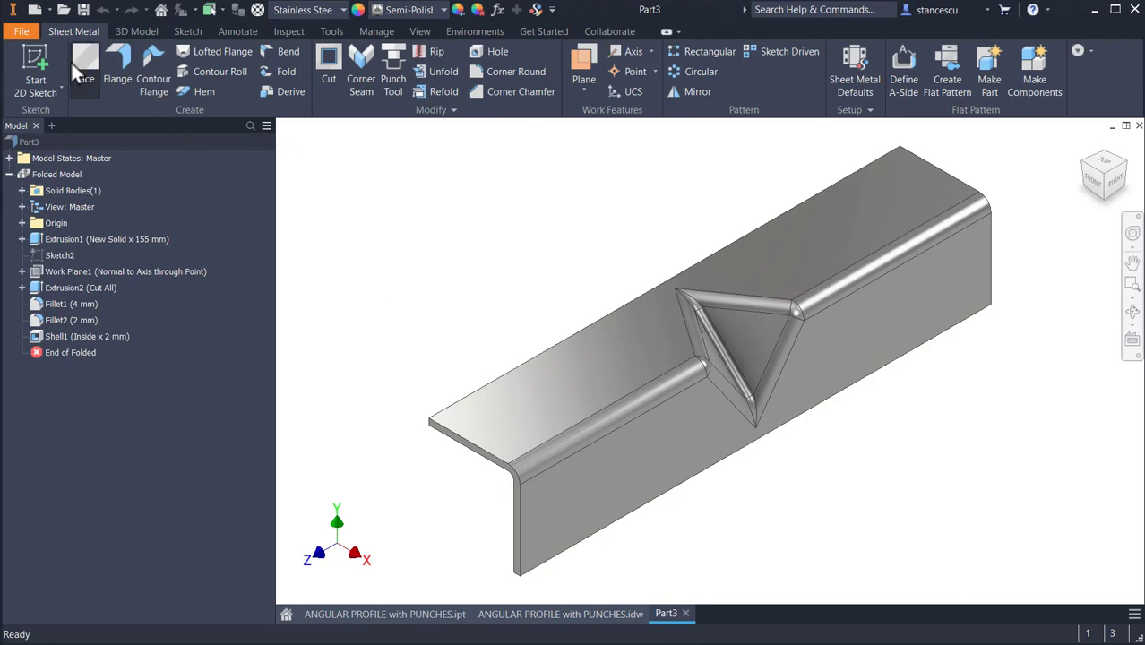
click(111, 55)
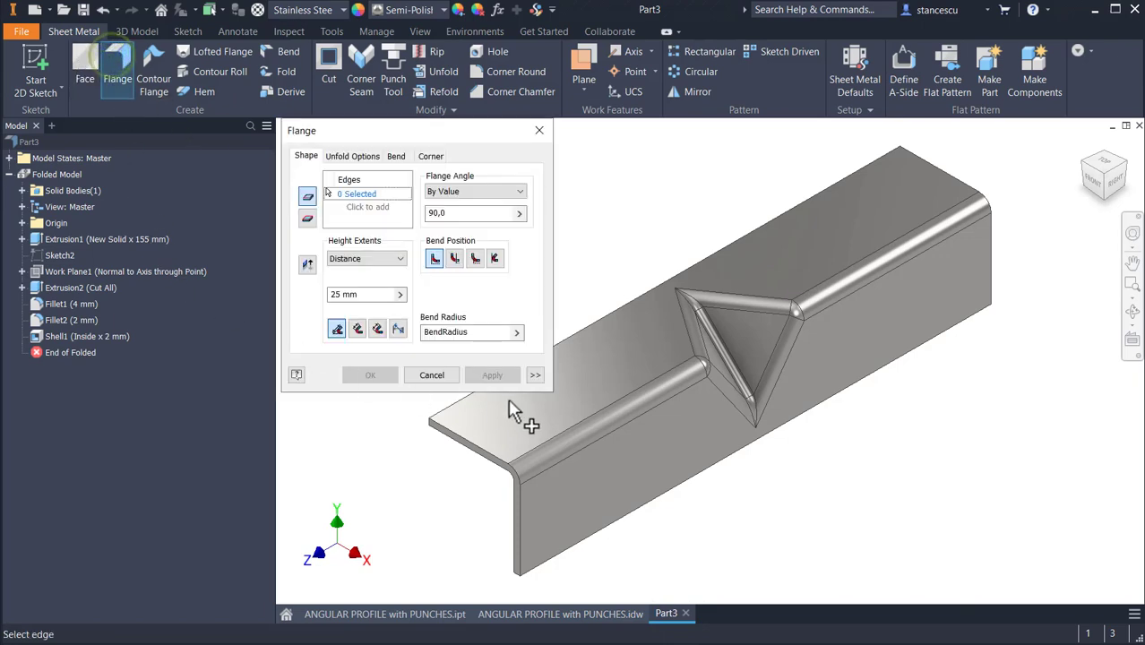
click(616, 534)
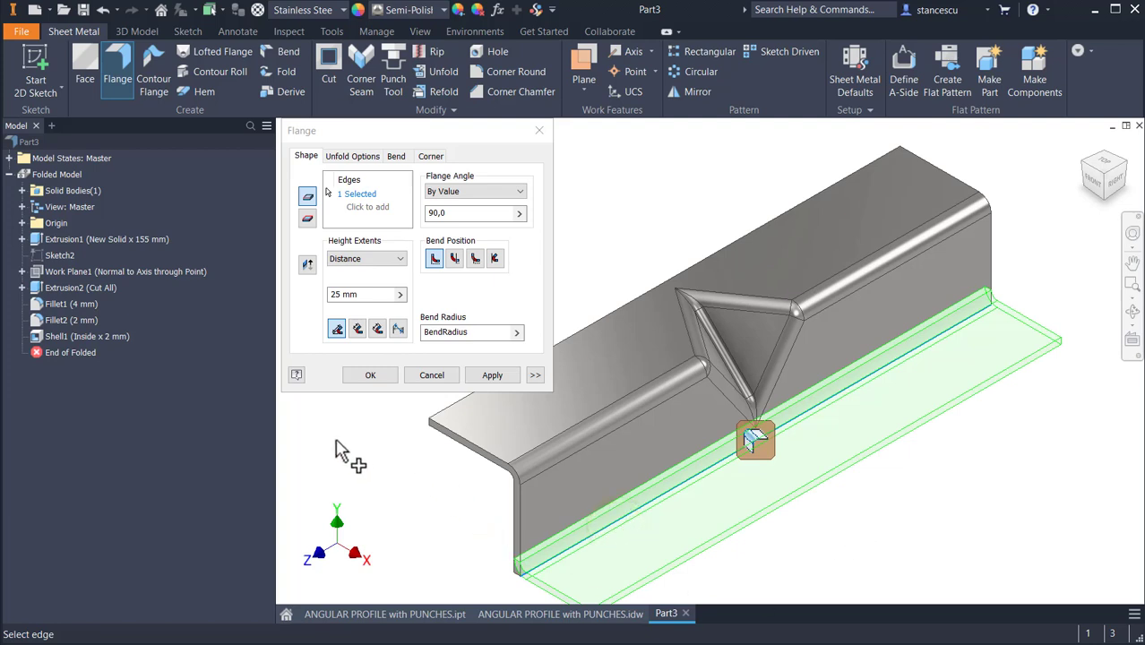
click(456, 260)
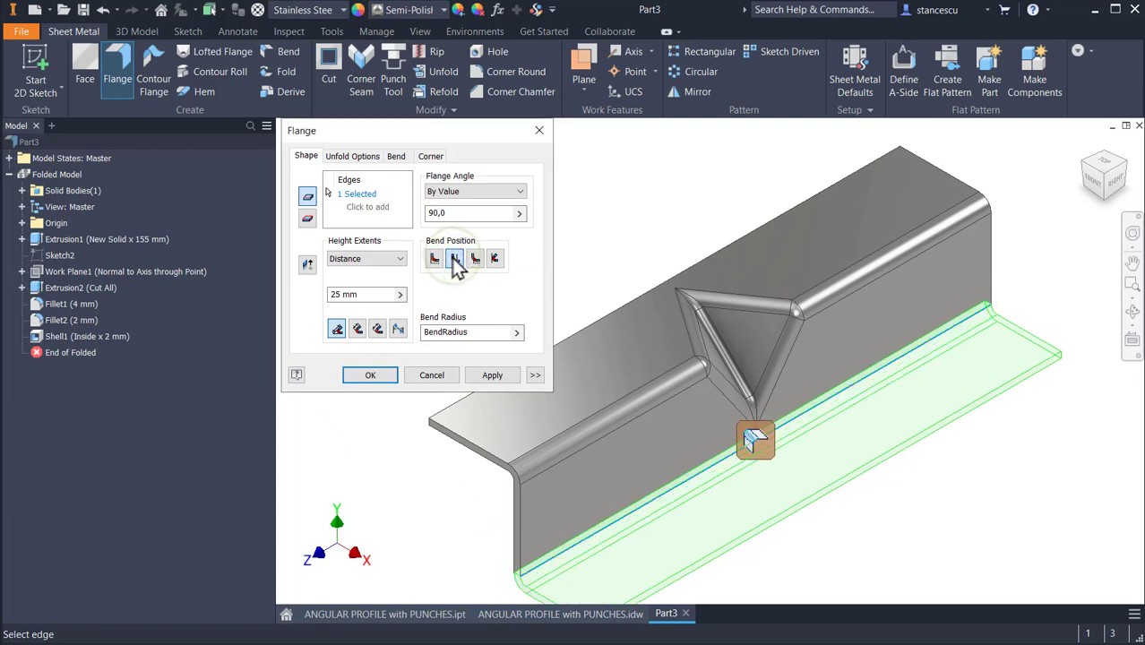
Set the flange's height distance to the expression 53+BendRadius+20-30.
double_click(363, 294)
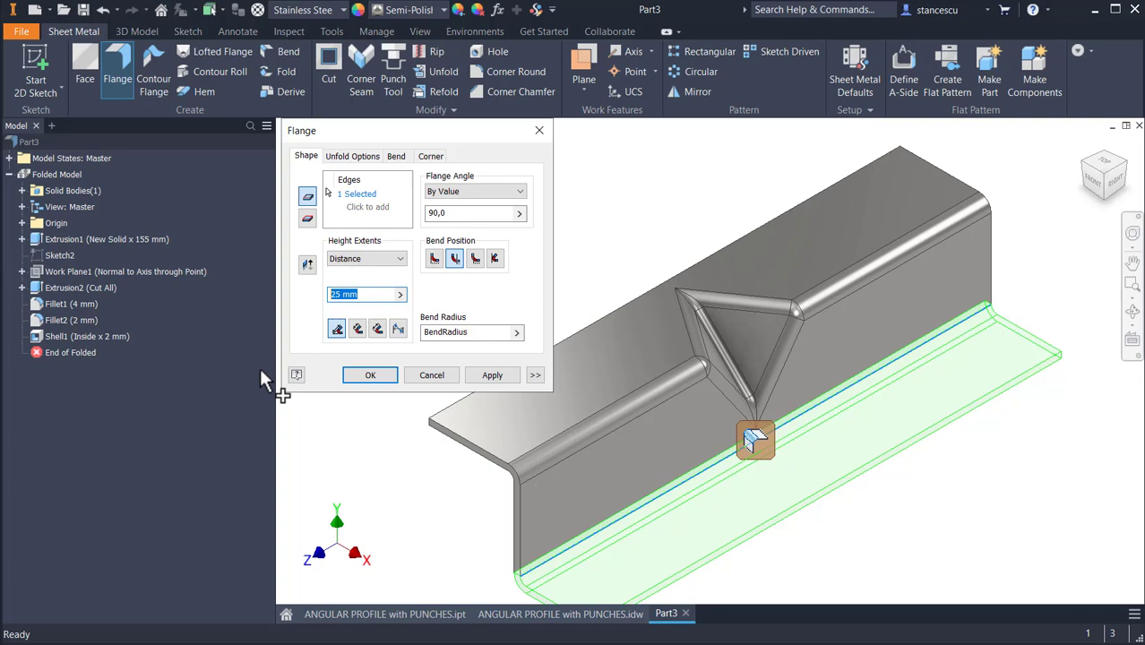
text(53)
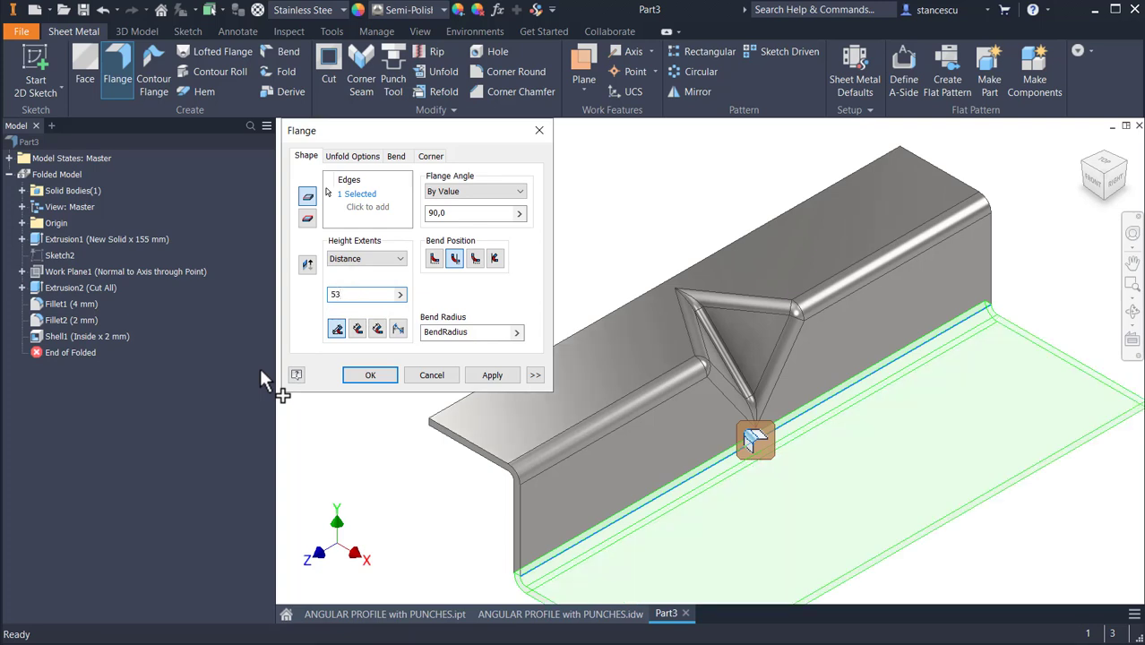
text(+bENDrADIUS)
key(Caps_Lock)
key(shift+Left)
key(shift+Left)
key(shift+Left)
key(shift+Left)
key(shift+Left)
key(shift+Left)
key(shift+Left)
key(shift+Left)
key(shift+Left)
key(shift+Left)
text(BendRadius)
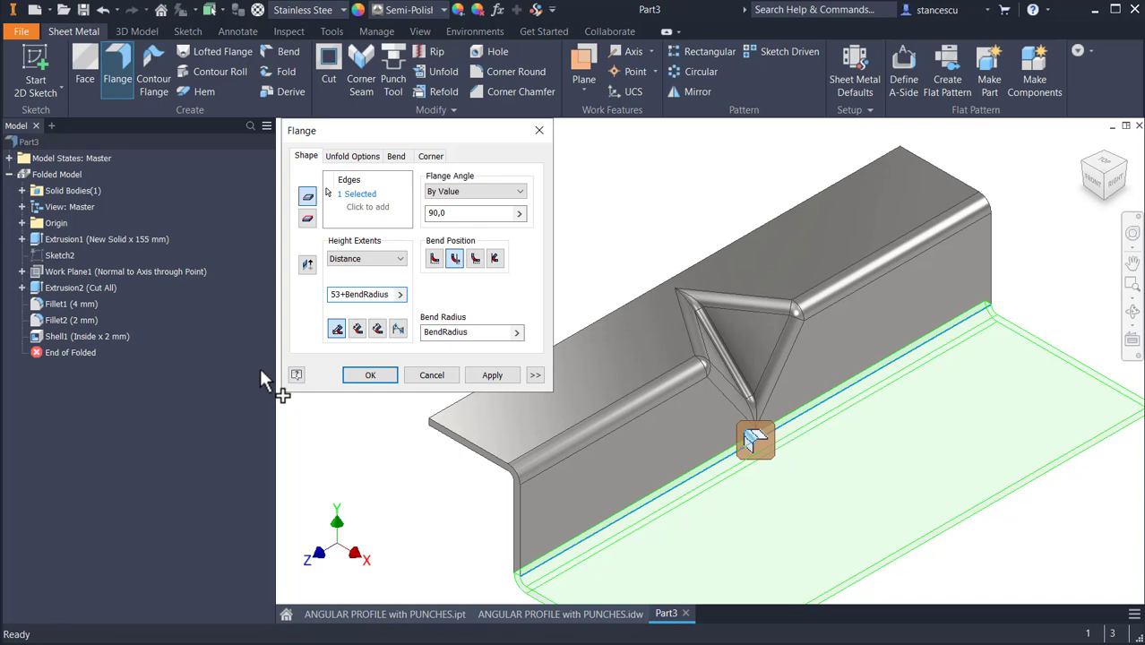
text(+20)
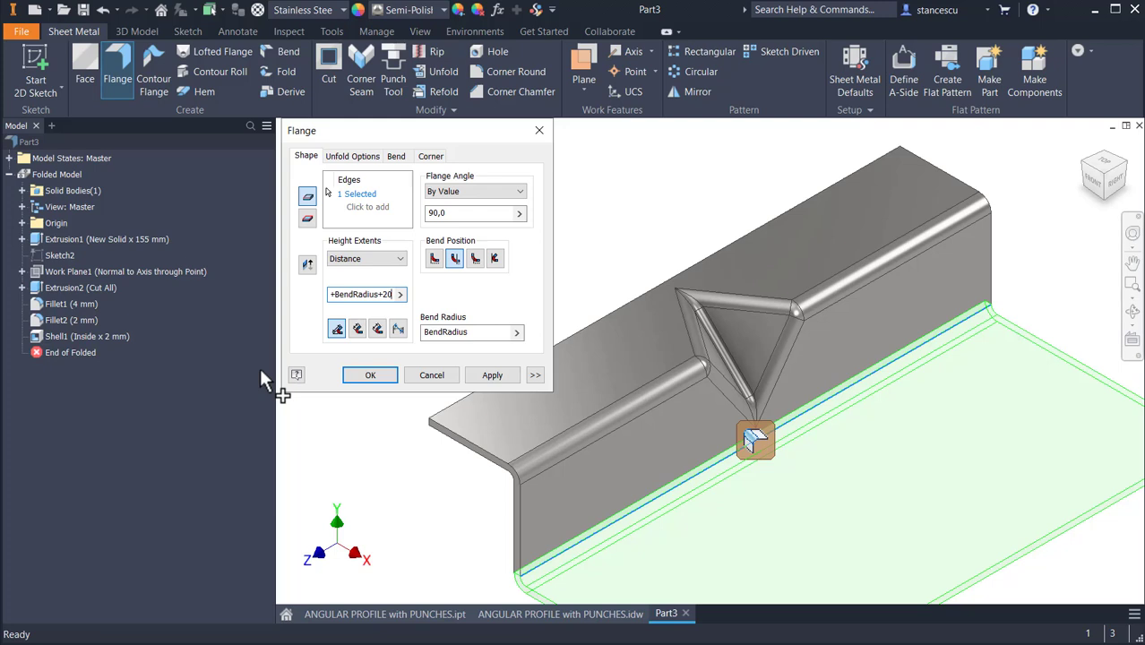
text(-30)
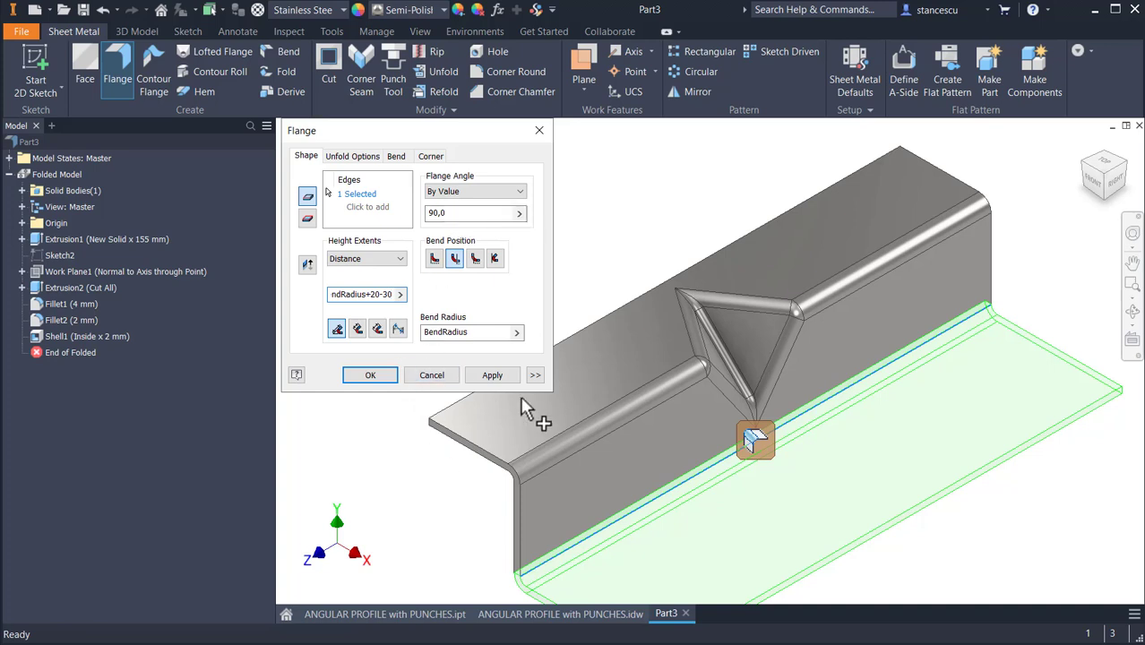
Switch the flange's width extents to Width with an Offset of 0 from the profile's front end face.
click(535, 376)
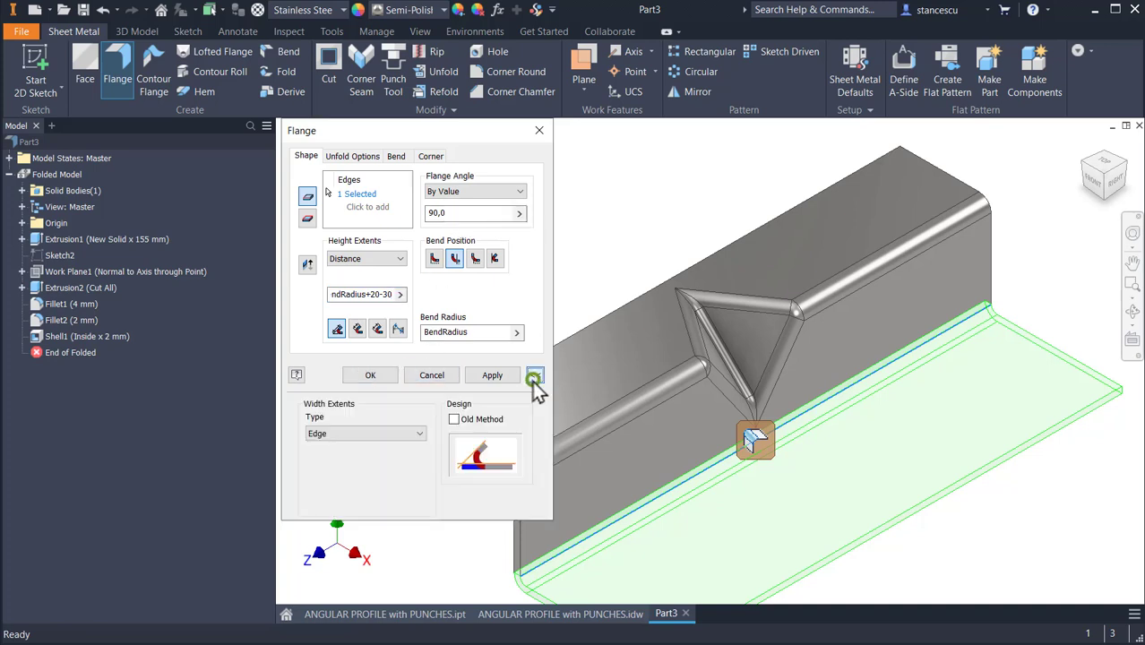
click(359, 434)
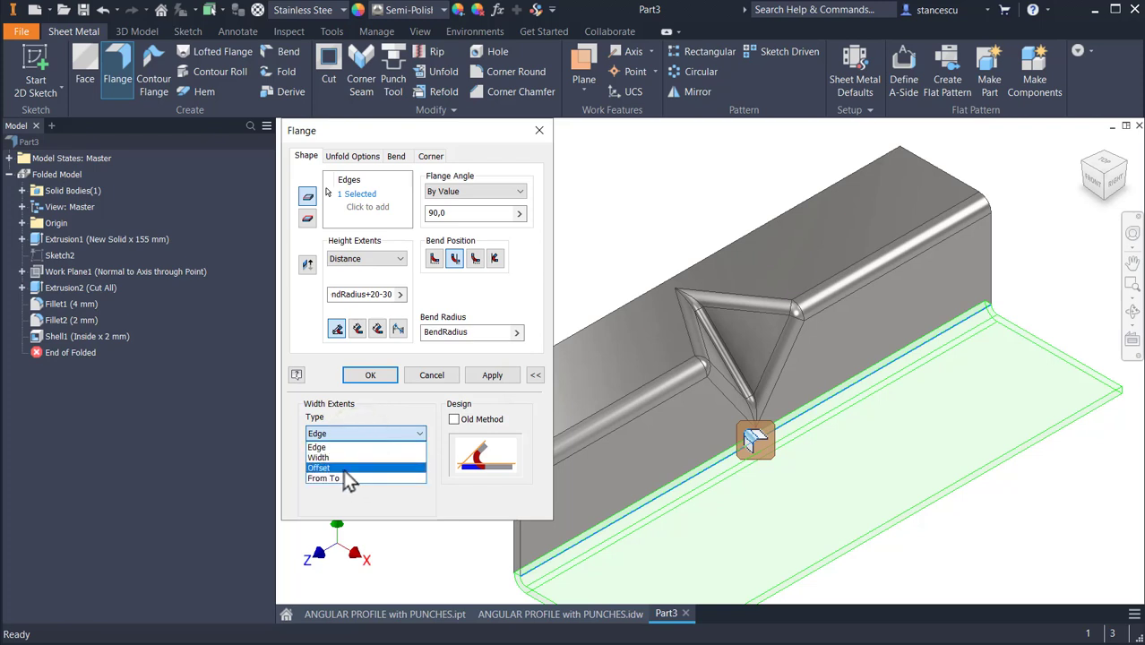
click(344, 458)
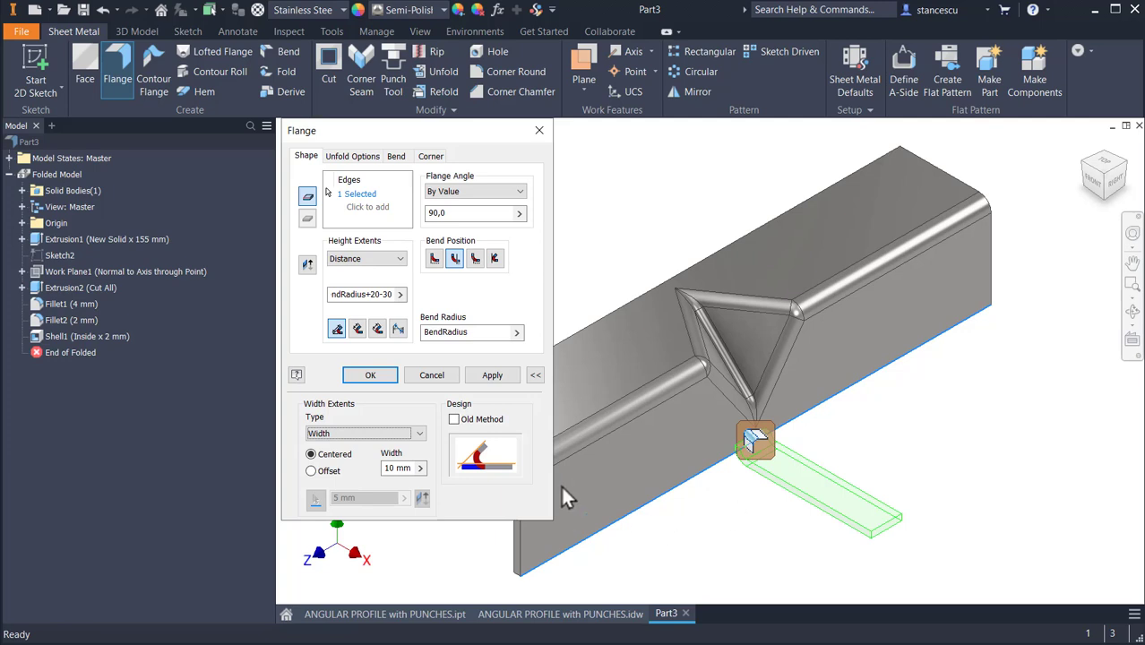
click(311, 471)
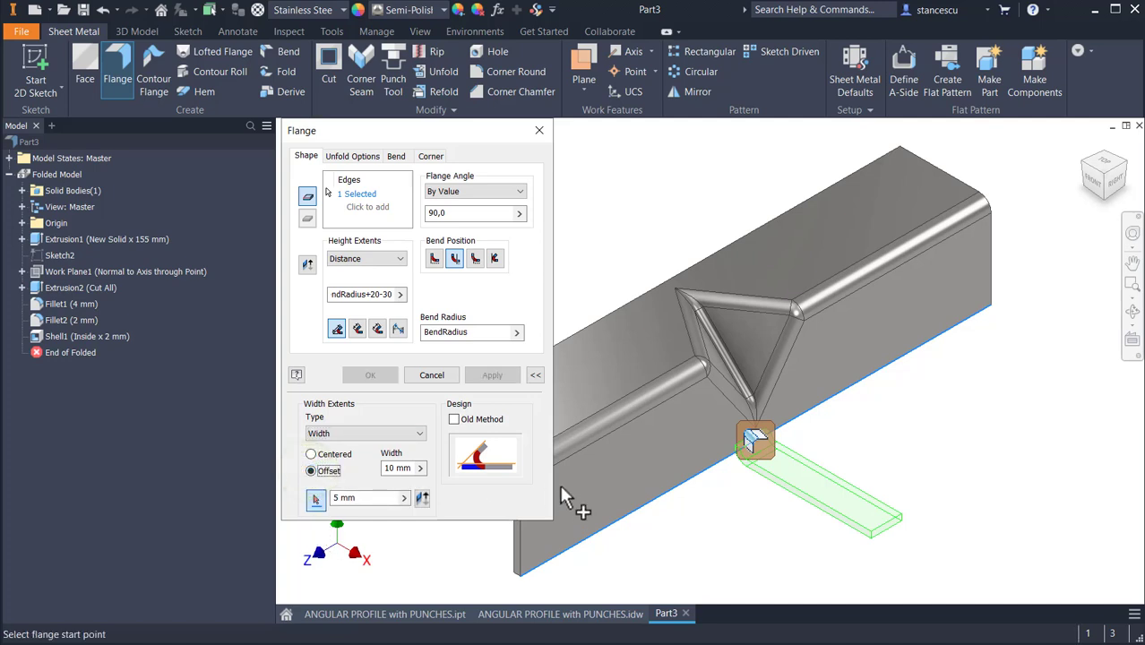
middle_drag(667, 508, 748, 442)
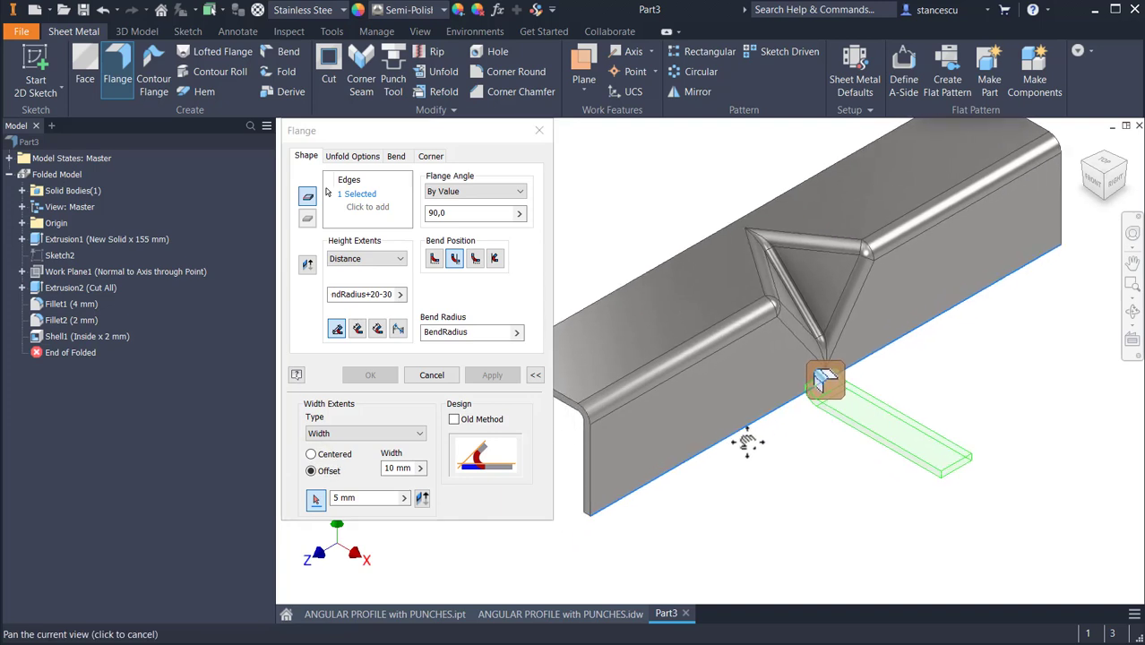
click(585, 458)
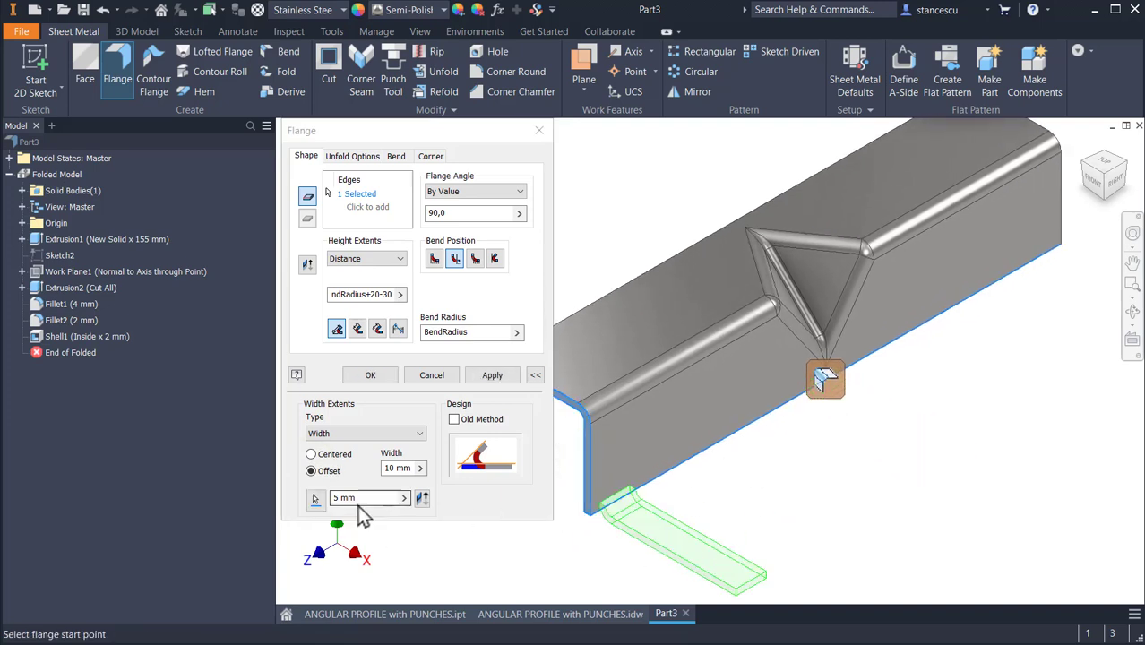
click(347, 498)
text(0)
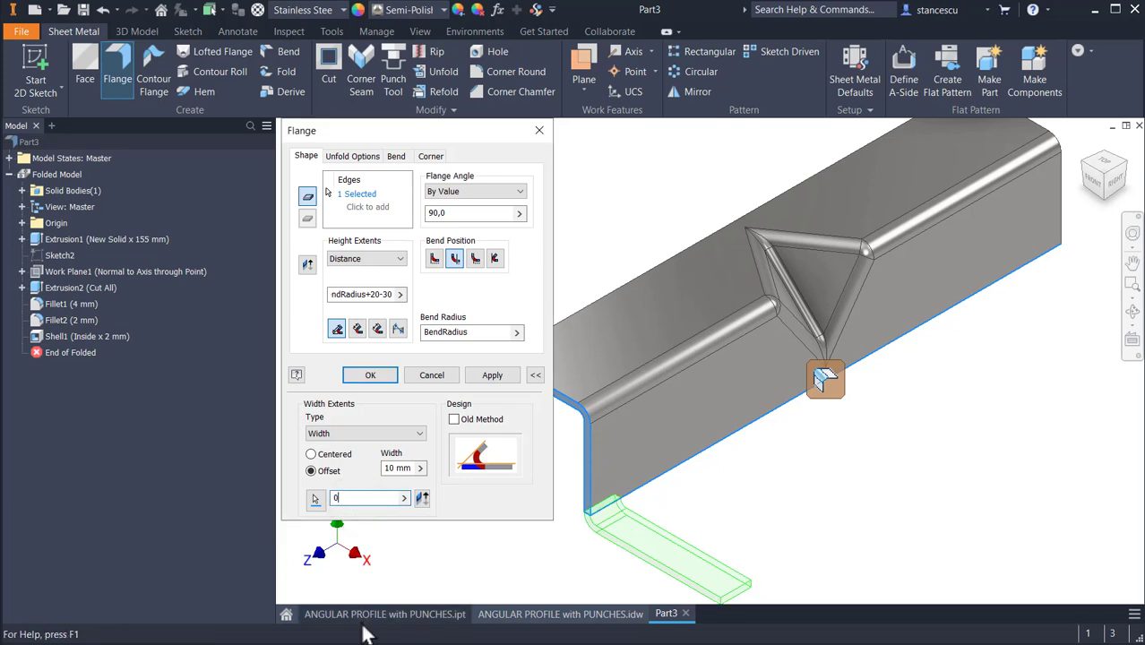
Set the flange width to 20*2 mm and create the flange.
click(392, 468)
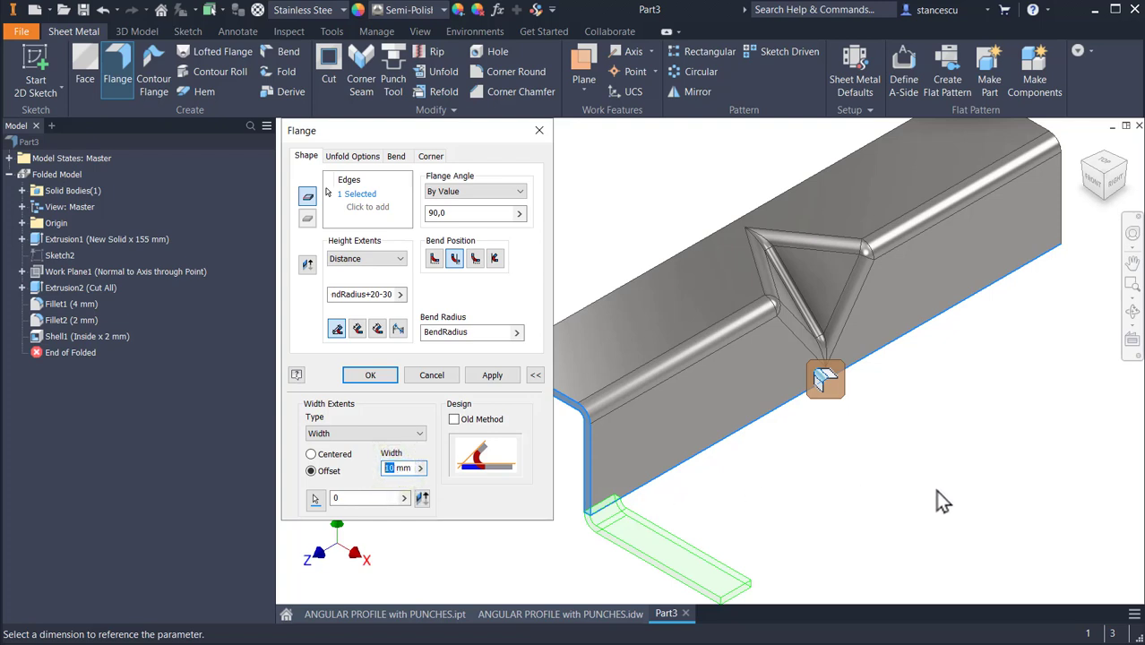
text(20)
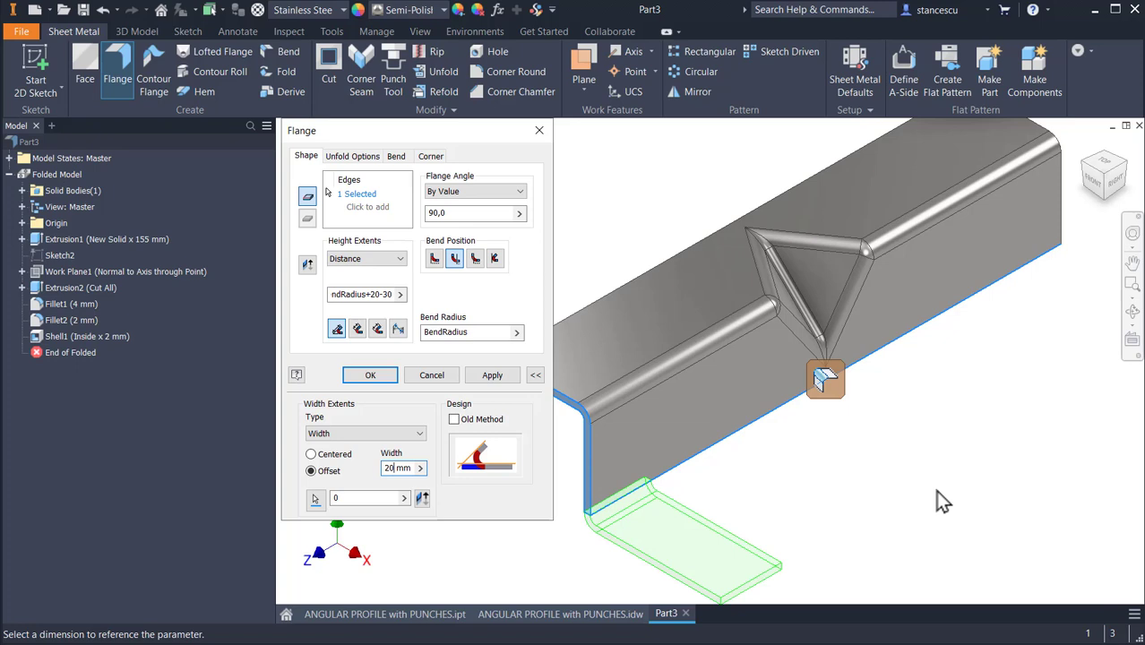
text(*2)
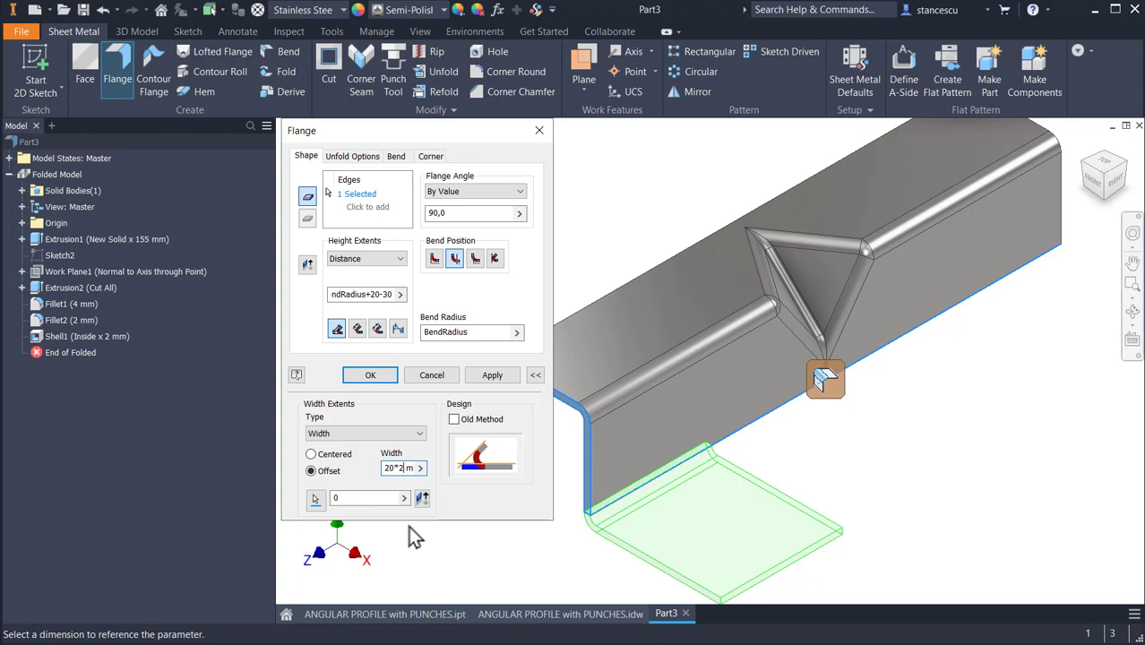
click(370, 375)
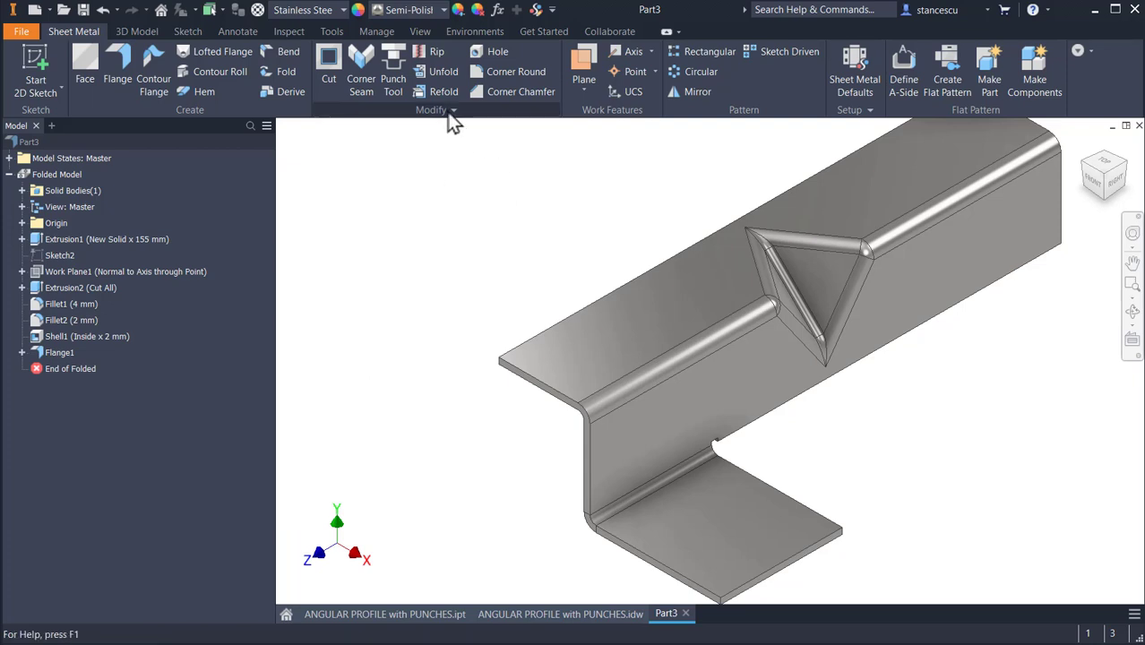
Round the two free outer corners of the flange tab with a 20 mm Corner Round.
click(495, 74)
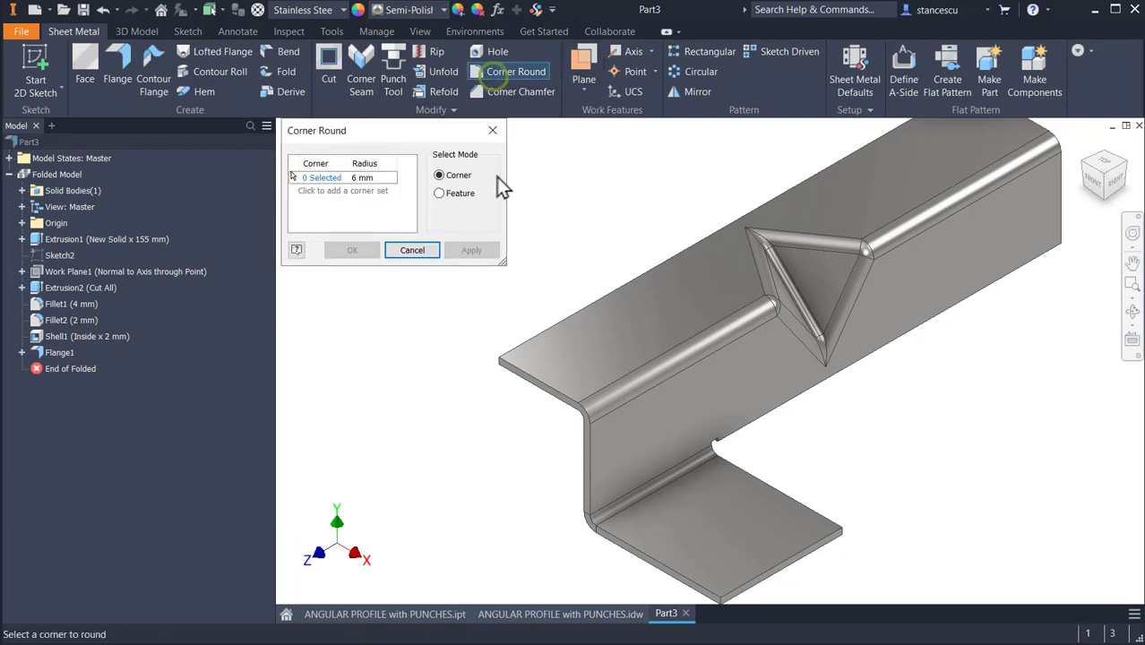
click(361, 177)
text(20)
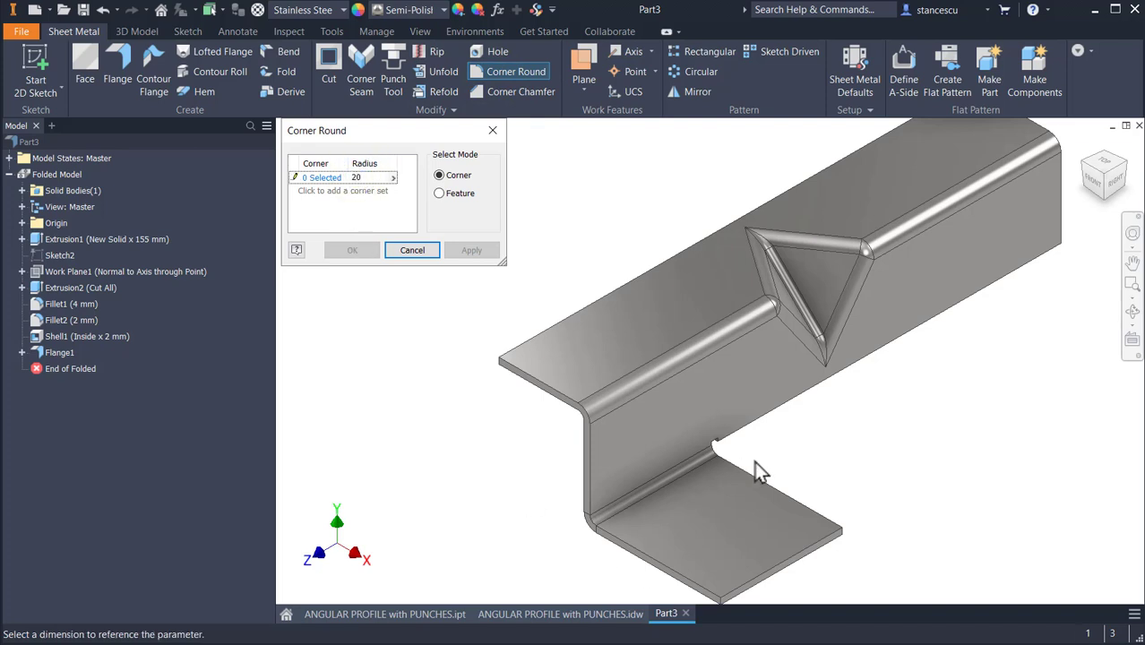
scroll(755, 466, up, 5)
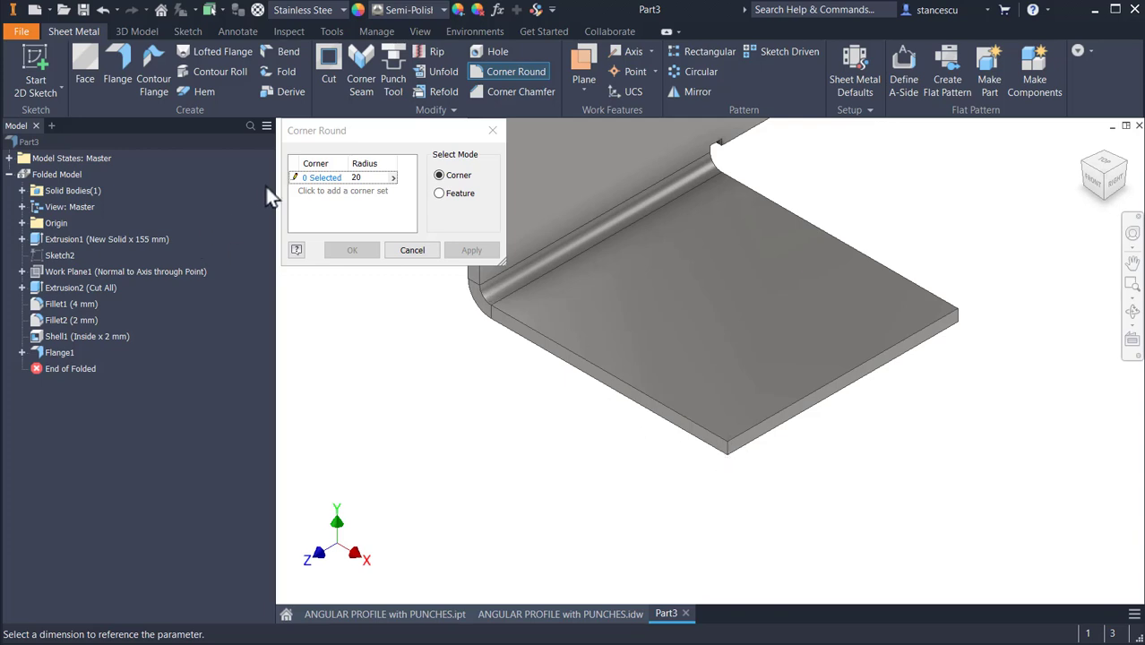
click(296, 179)
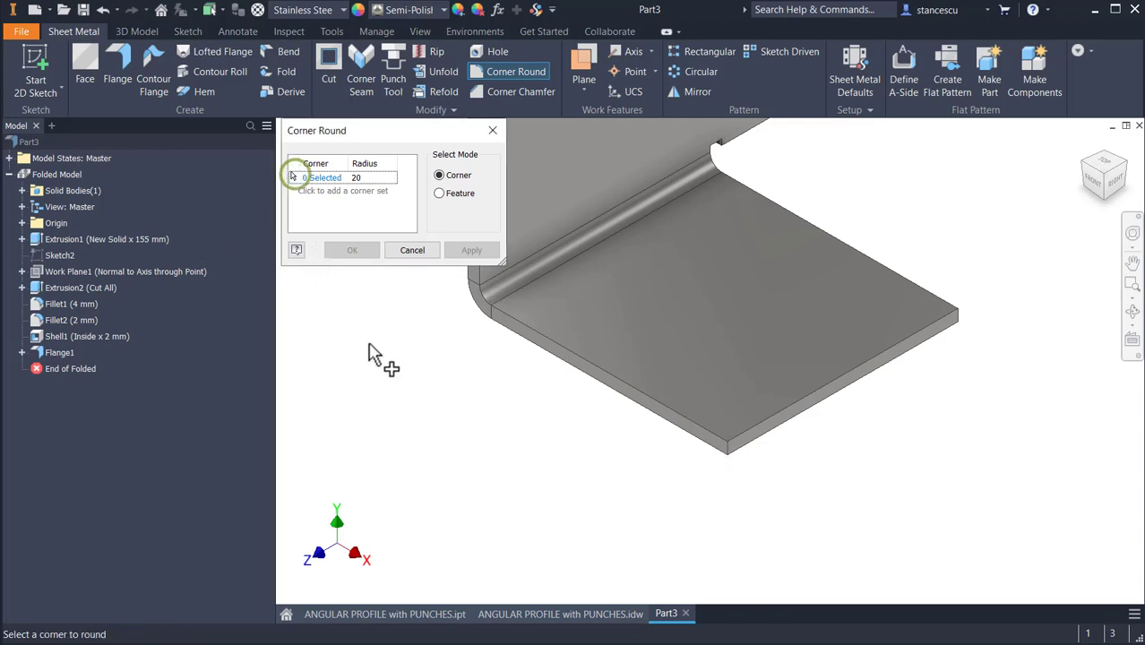
click(727, 453)
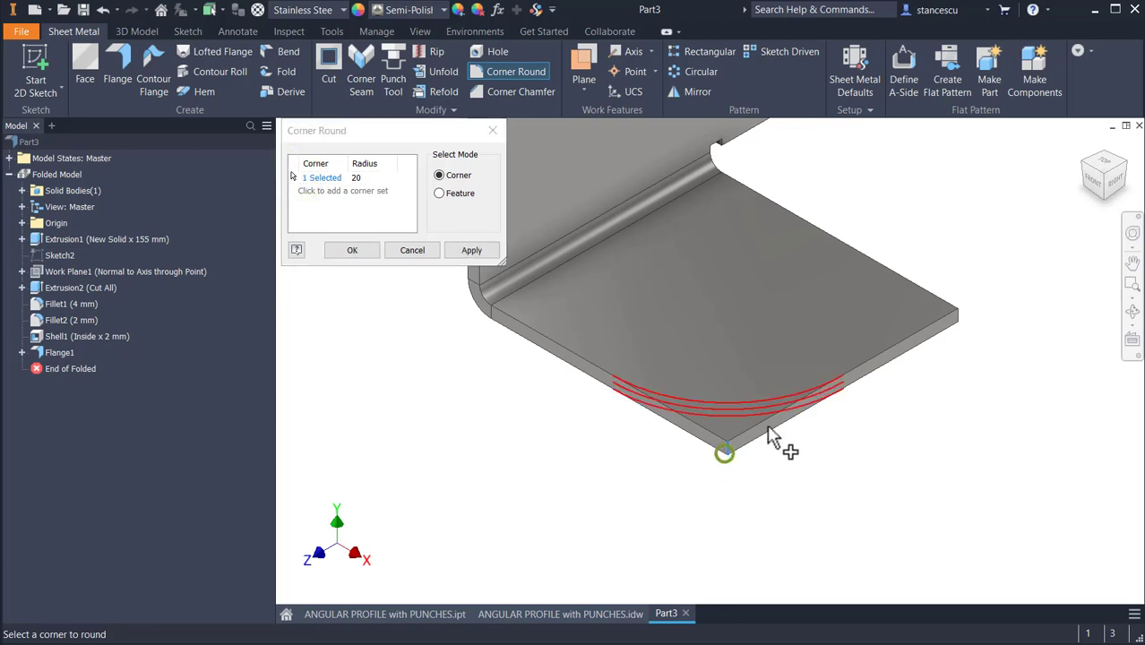
click(957, 317)
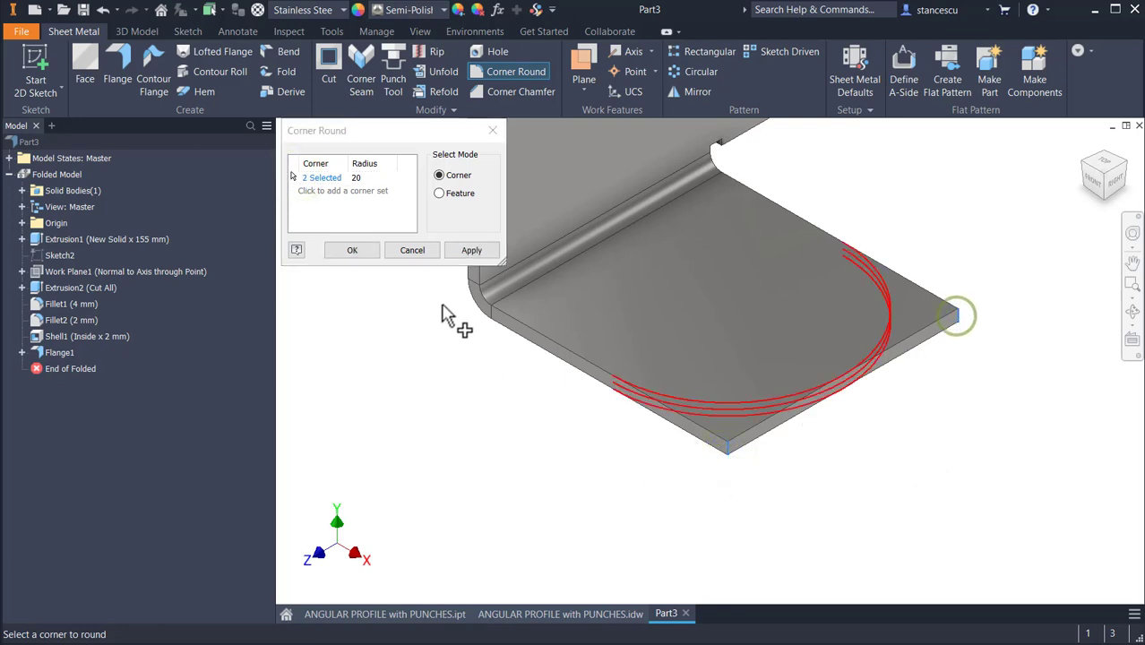
click(345, 251)
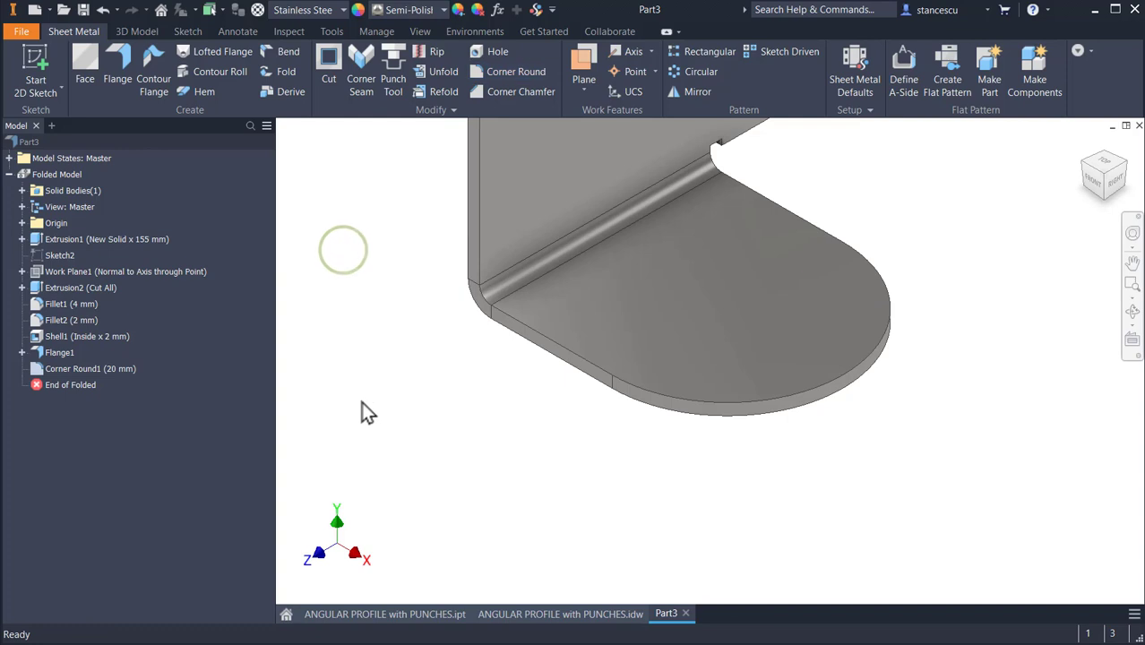
key(F6)
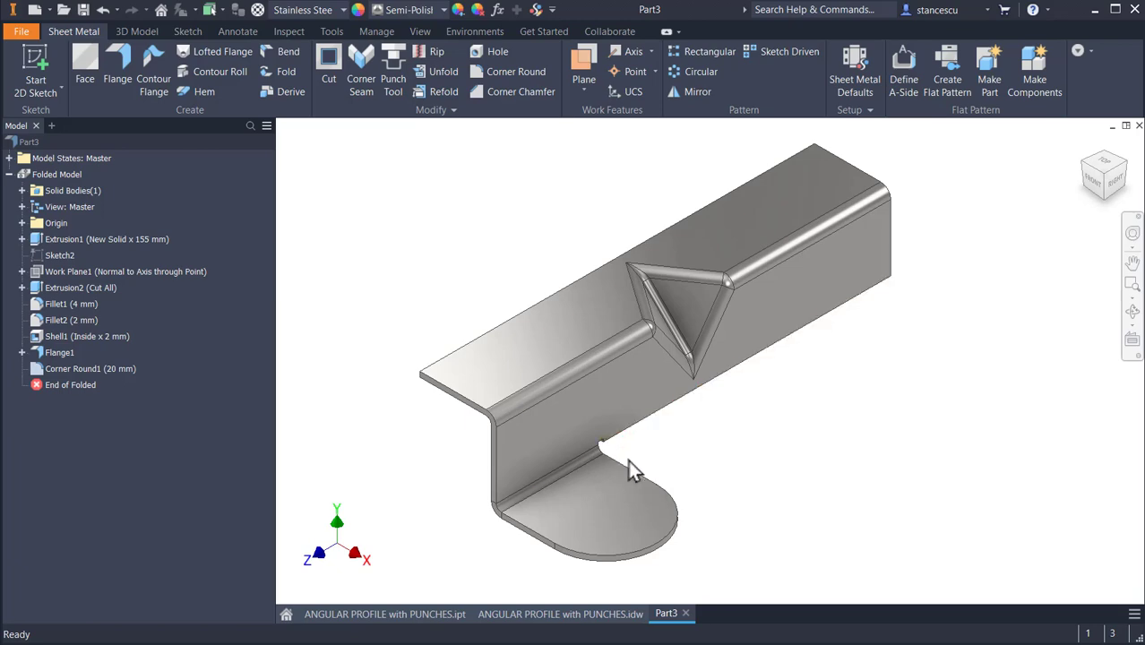
scroll(634, 462, down, 4)
scroll(638, 451, up, 2)
scroll(627, 444, up, 3)
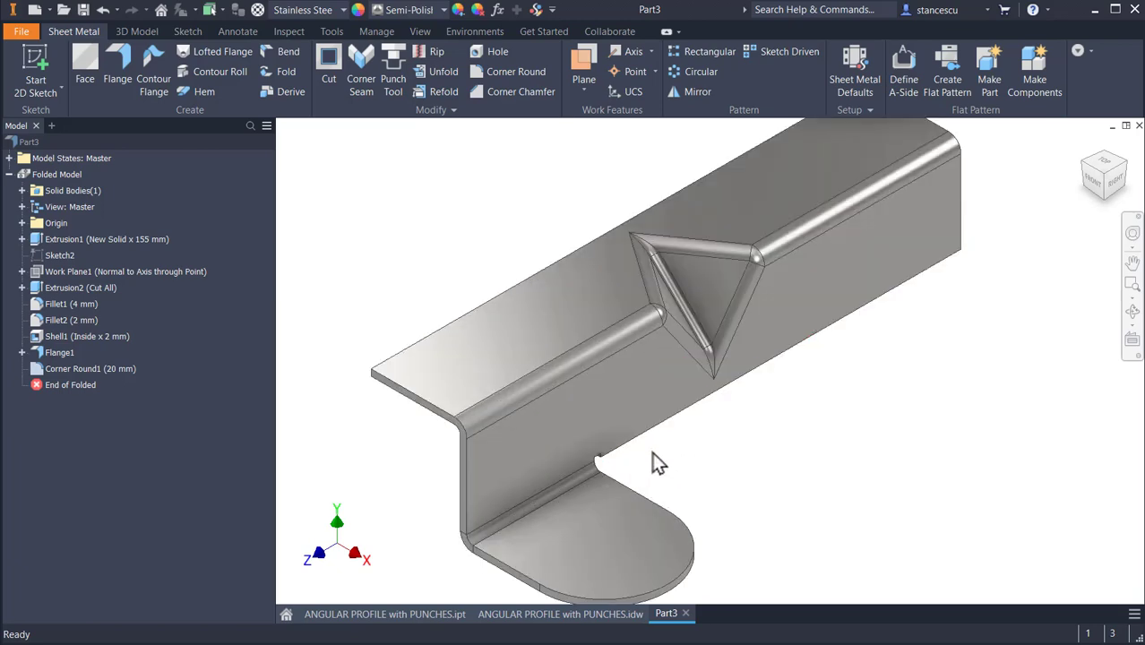
Examine the rounded flange tab from several angles and review the punch and hole dimensions across the full drawing sheet.
shift+middle_drag(653, 451, 463, 355)
scroll(706, 448, up, 2)
scroll(758, 362, down, 4)
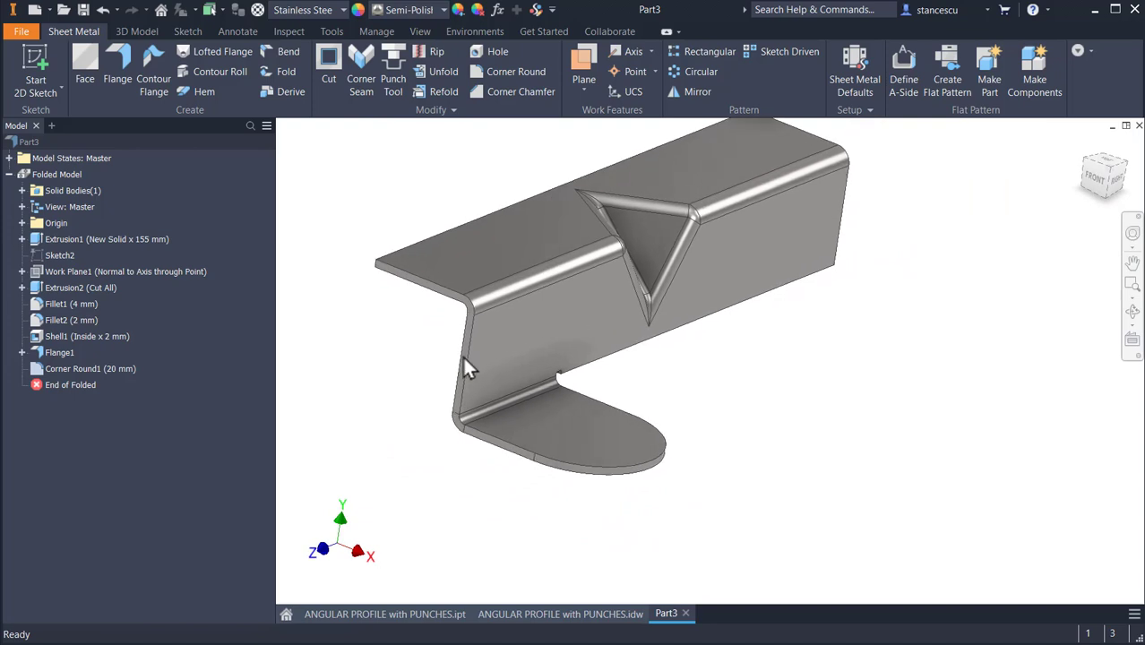
shift+middle_drag(720, 372, 966, 135)
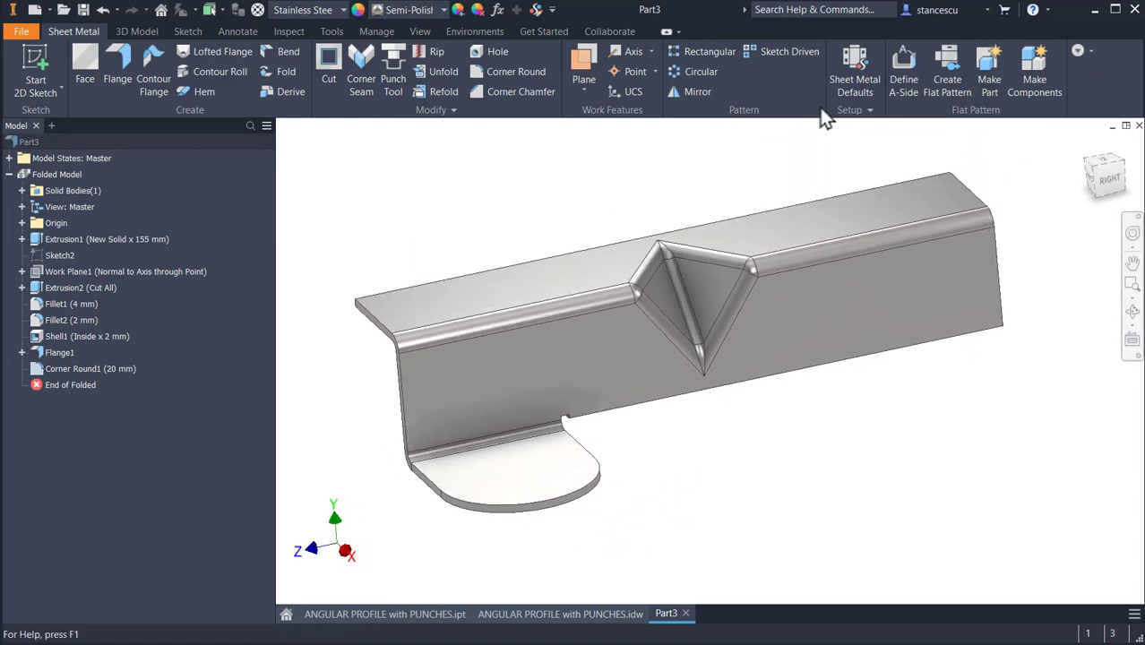
shift+middle_drag(549, 230, 752, 431)
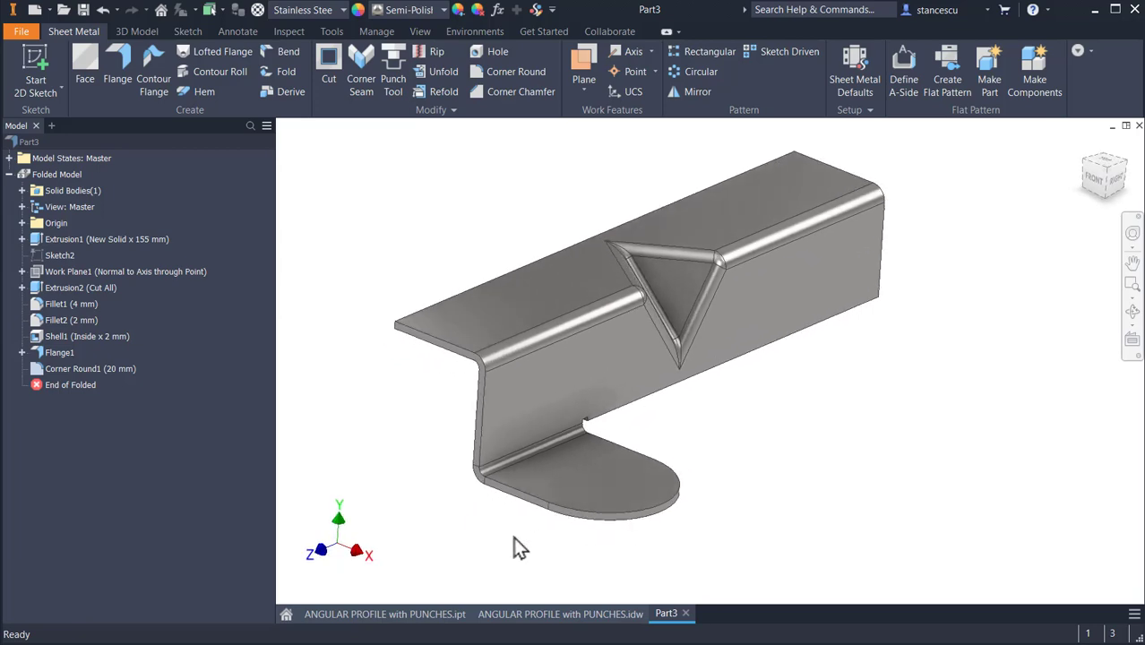
click(578, 613)
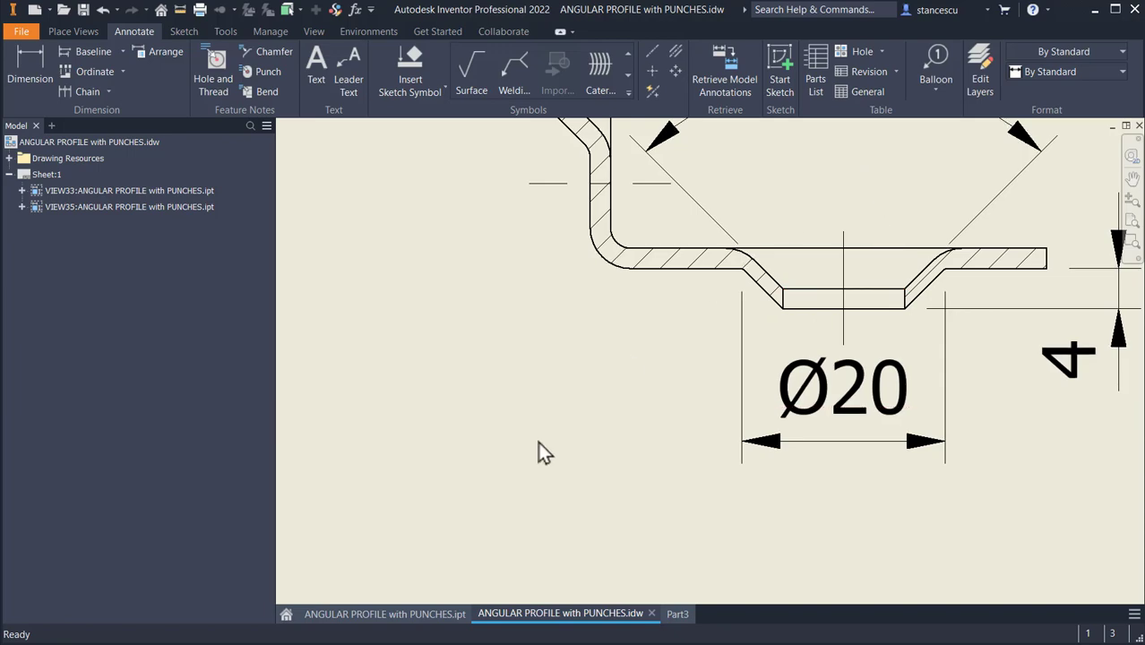
key(F6)
key(Num_Lock)
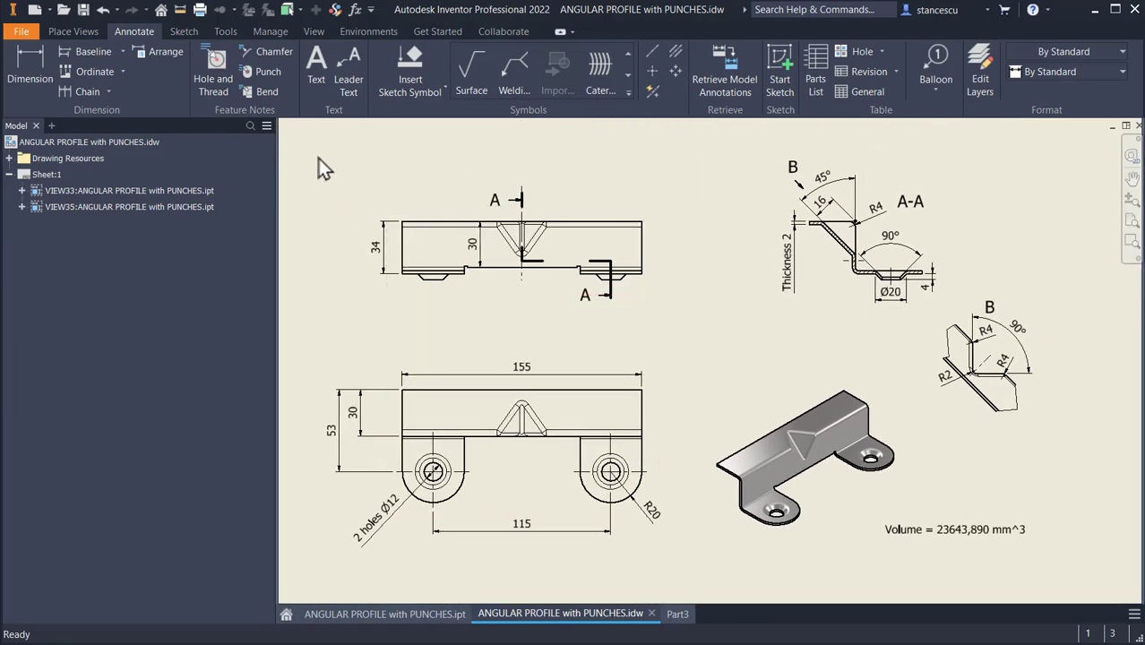
click(678, 615)
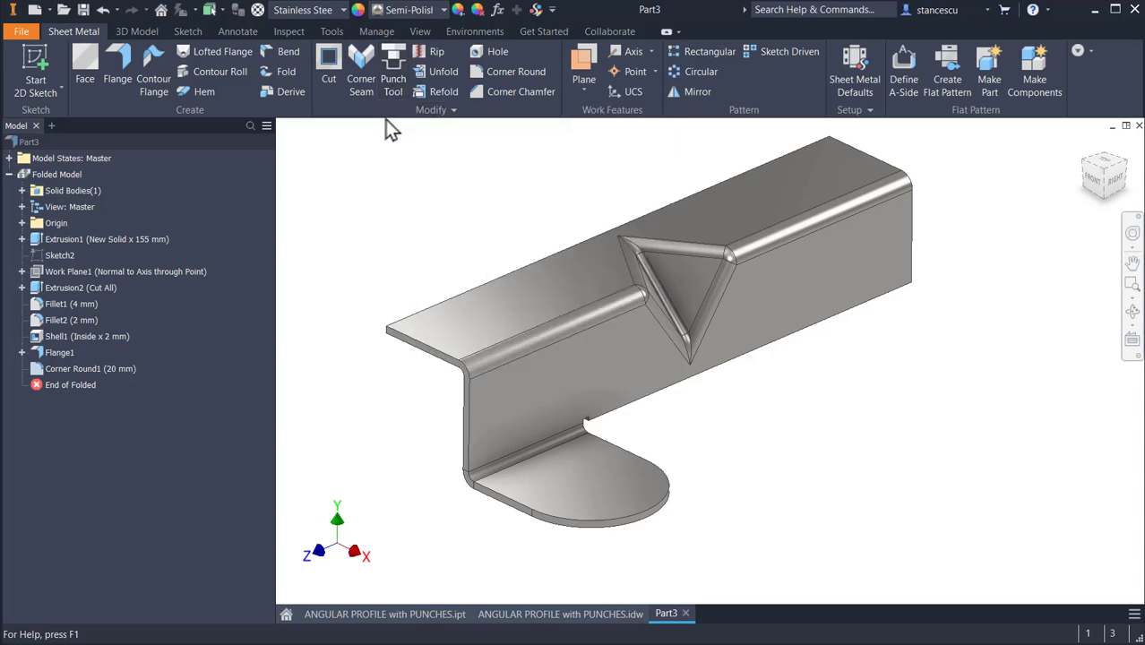
Create a sketch on the outer flat face of the rounded tab, keeping only the automatically projected edges and arc centre point.
click(425, 185)
shift+middle_drag(426, 185, 669, 378)
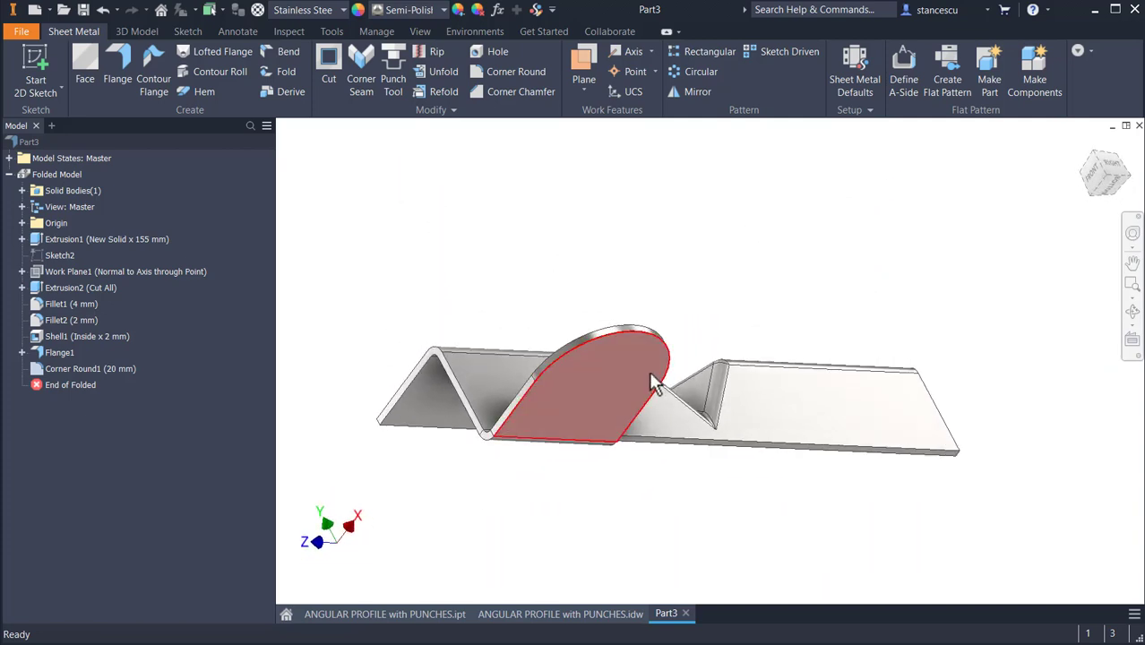
click(653, 381)
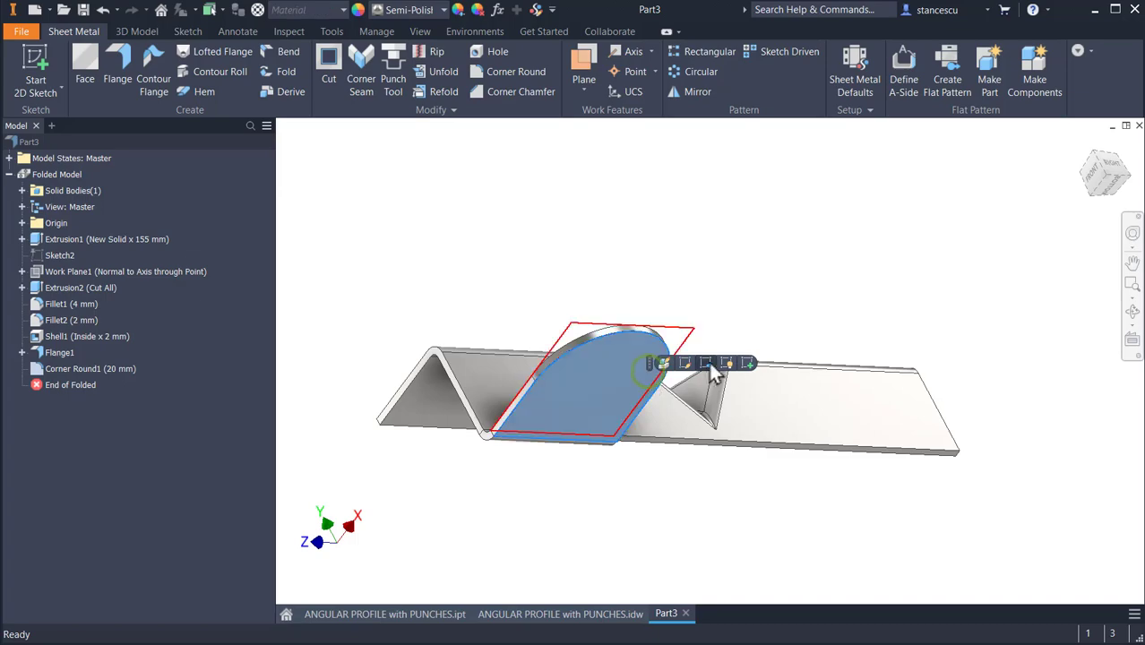
click(745, 364)
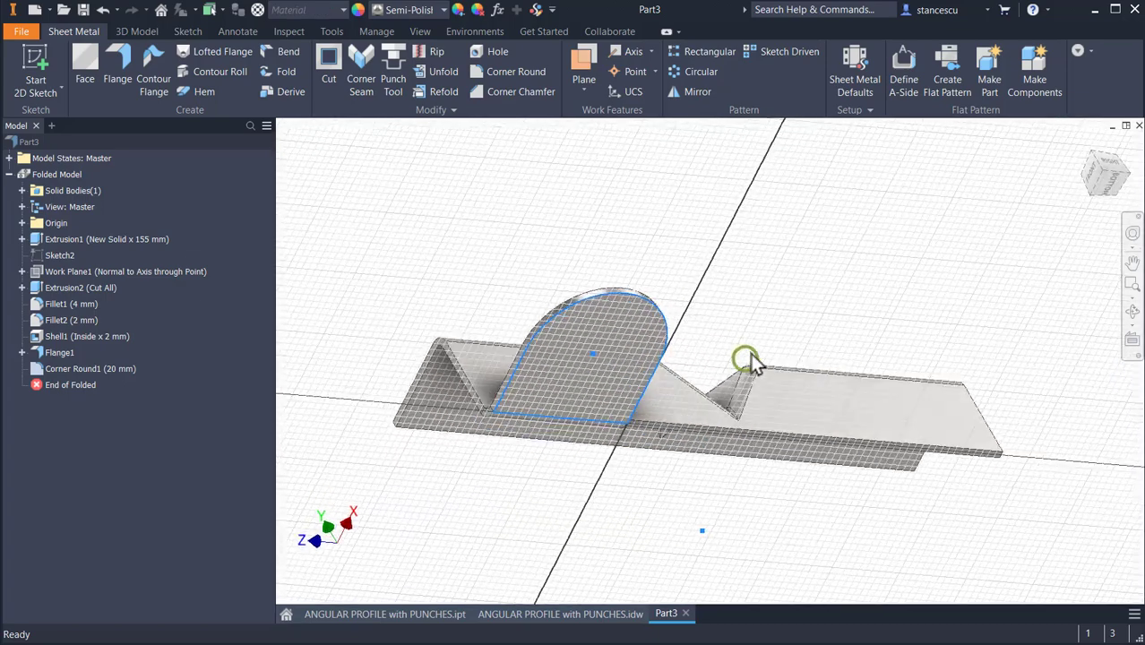
click(931, 78)
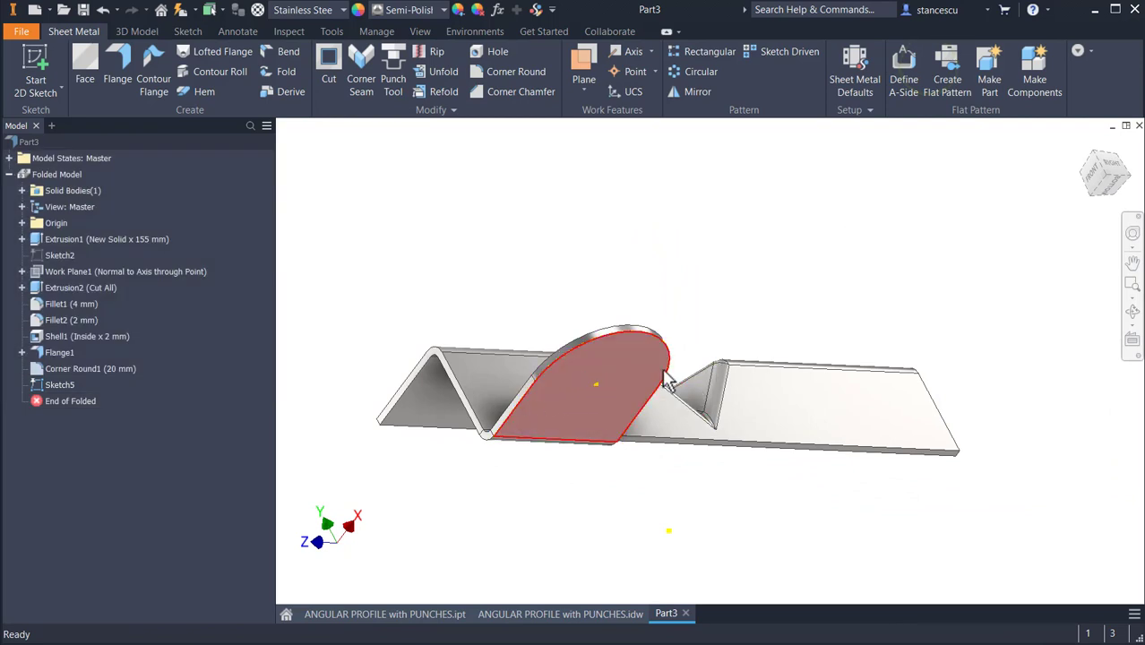
click(578, 356)
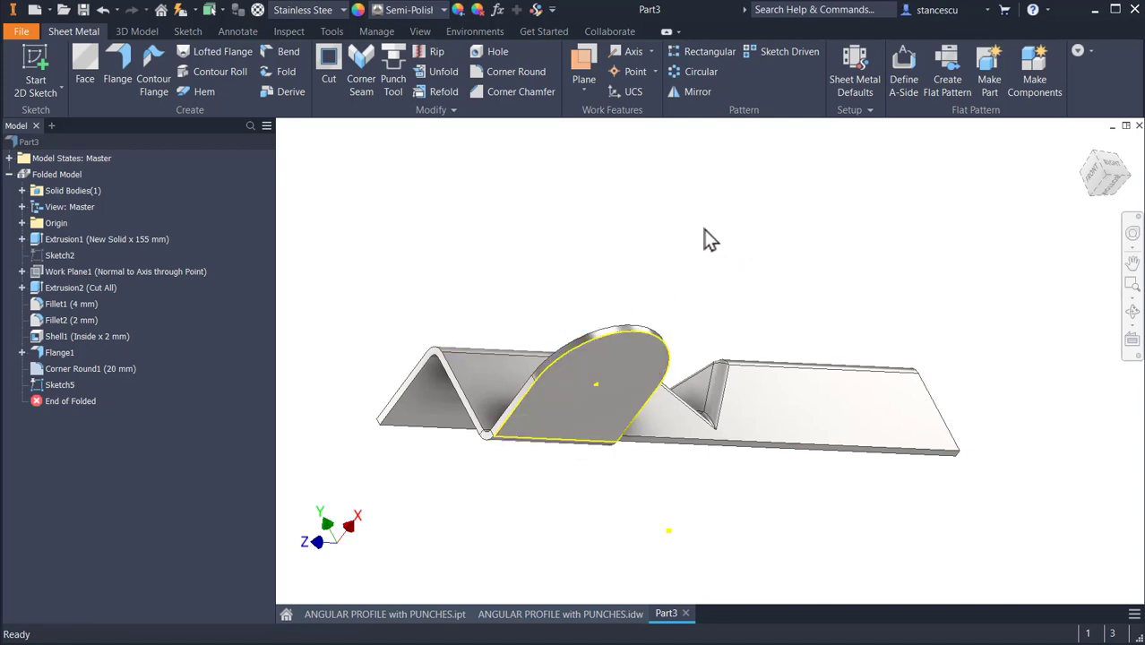
Review the Part and Sketch application options, checking the setting for autoprojecting edges on sketch creation and edit.
click(22, 33)
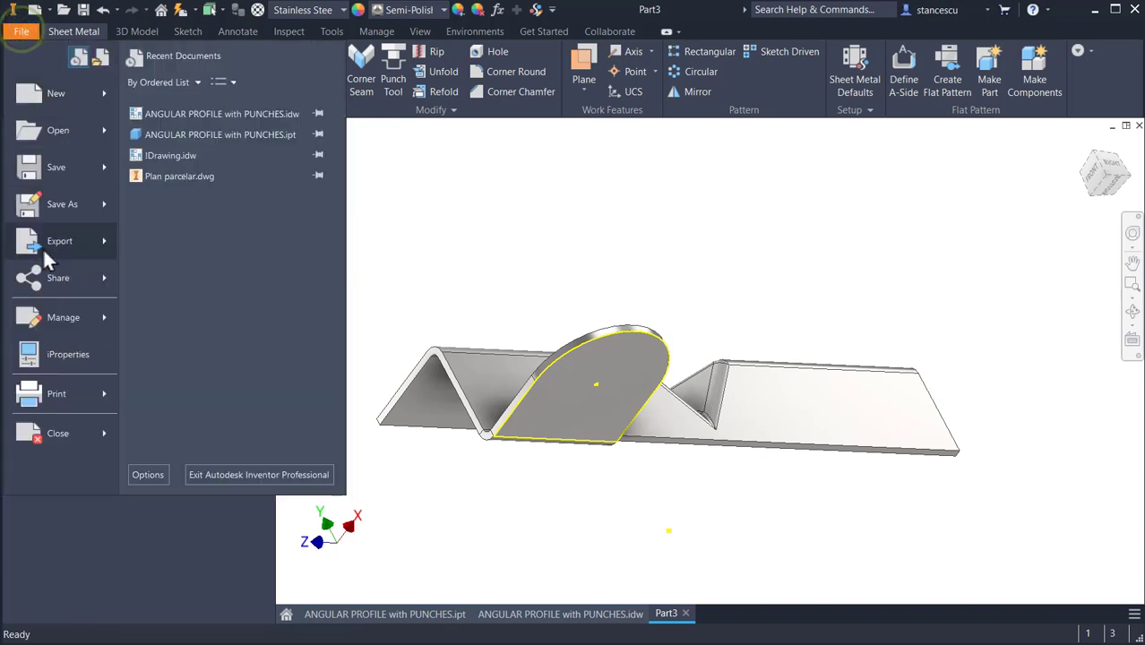
click(149, 475)
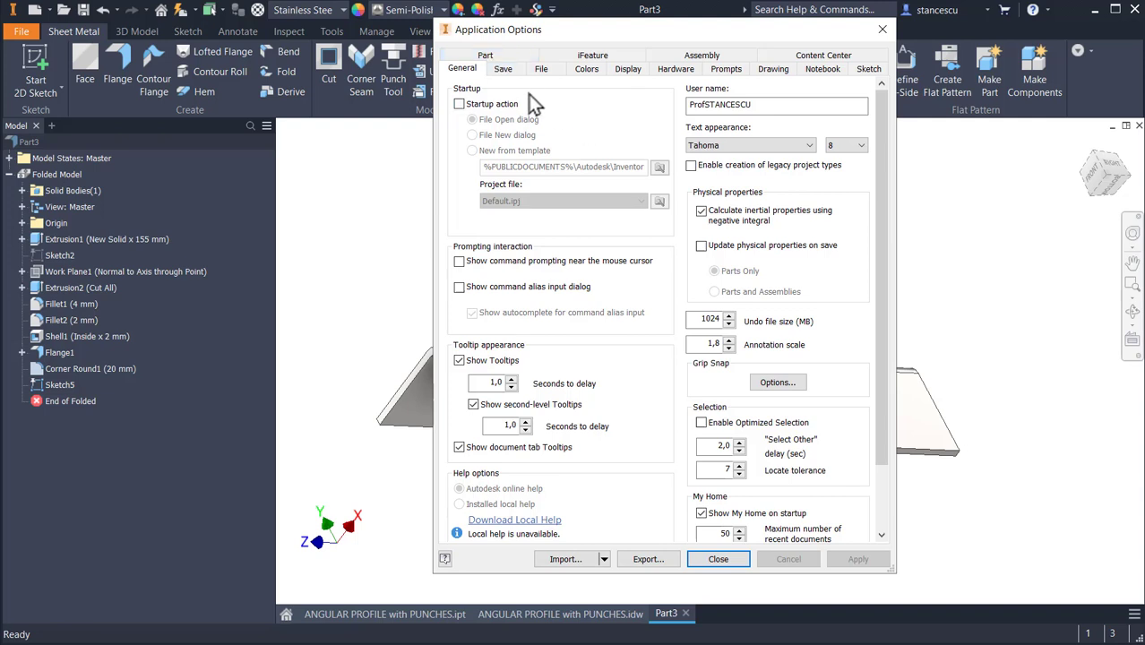
click(495, 57)
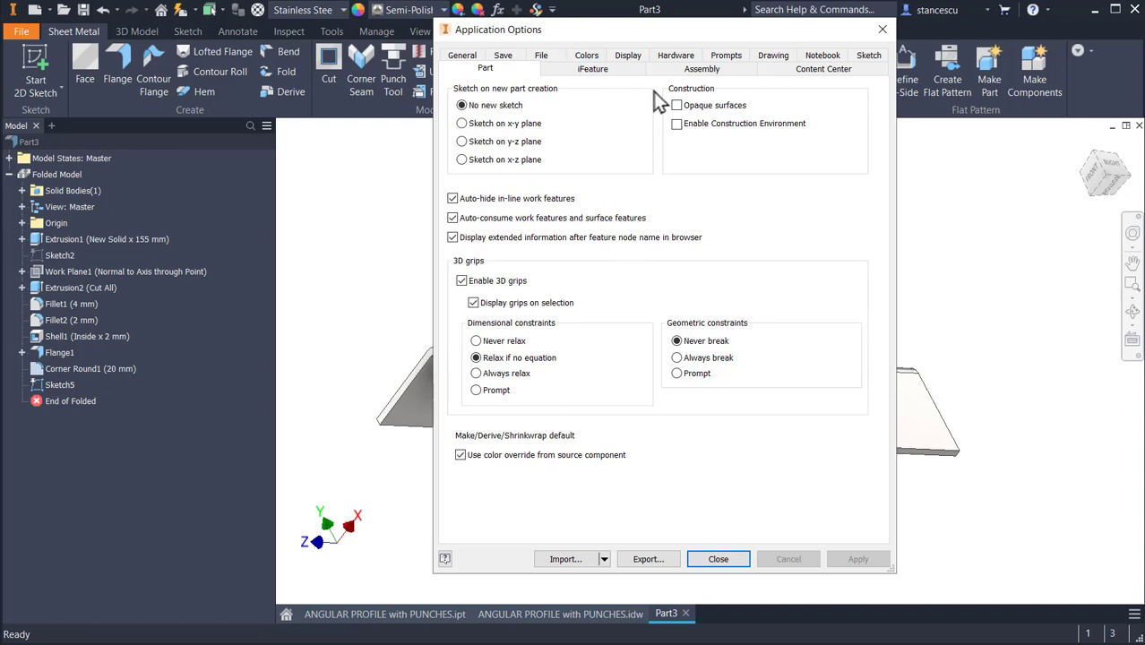
click(871, 58)
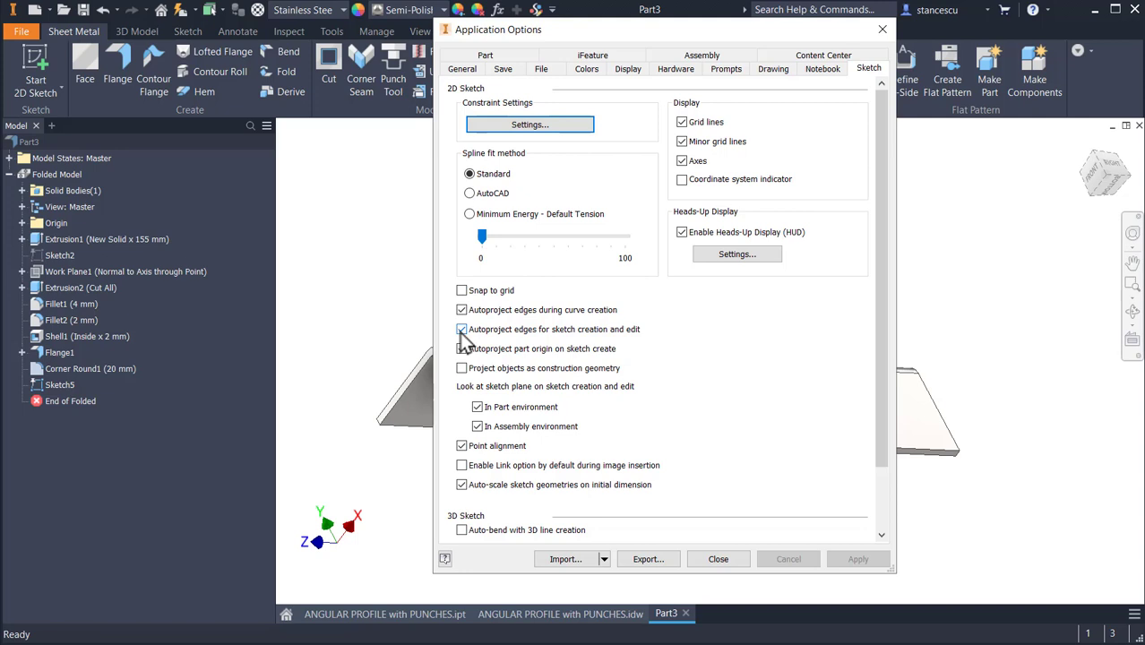
click(713, 560)
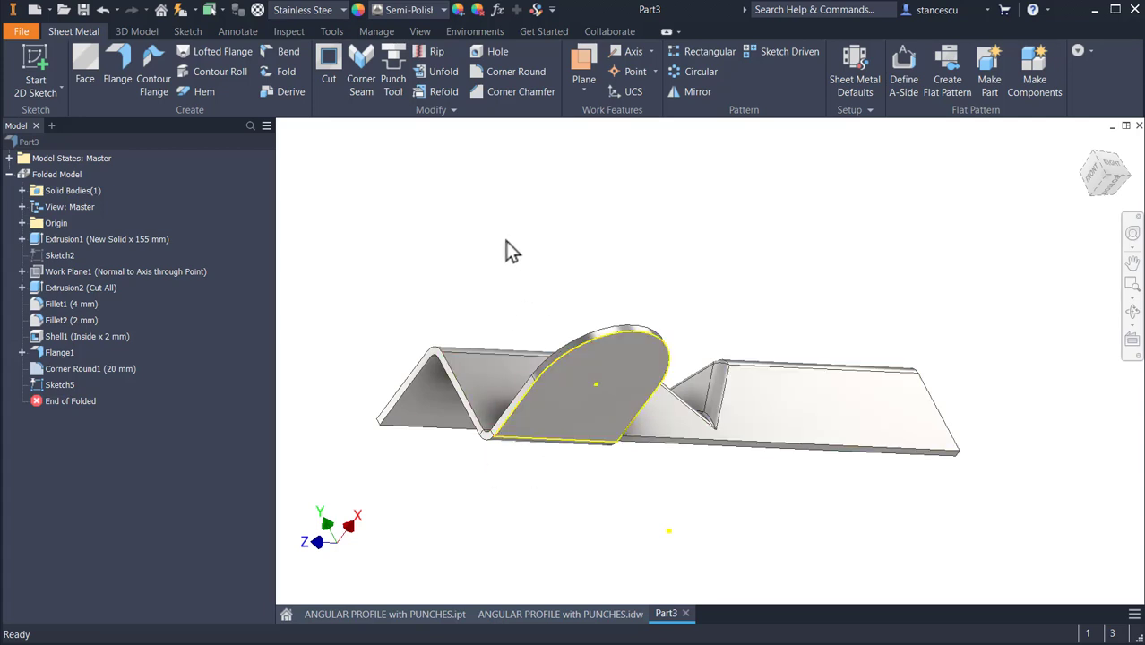
Start a Round Emboss.ide punch on the tab, using the arc centre point of the tab's sketch as its centre.
click(396, 67)
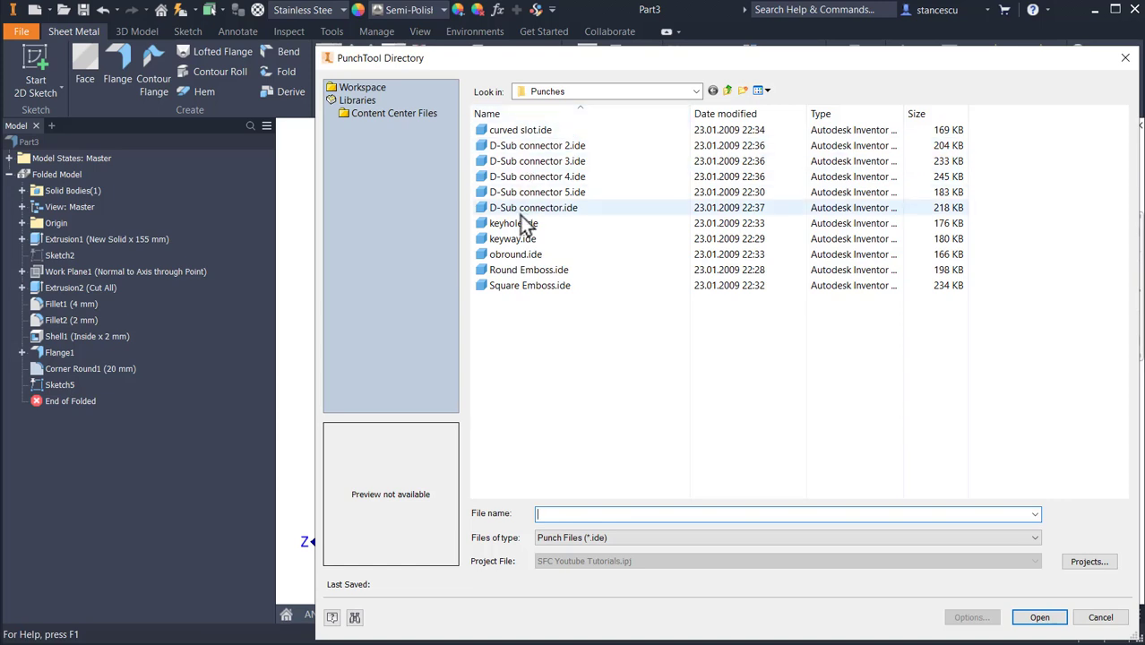
click(523, 271)
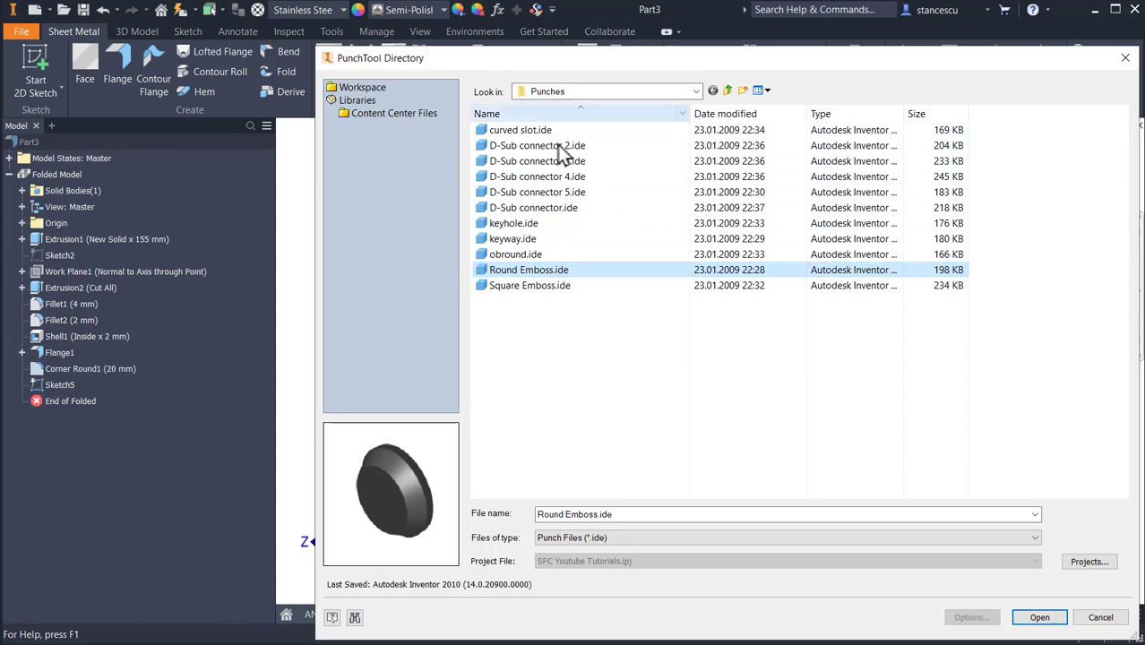
click(1039, 618)
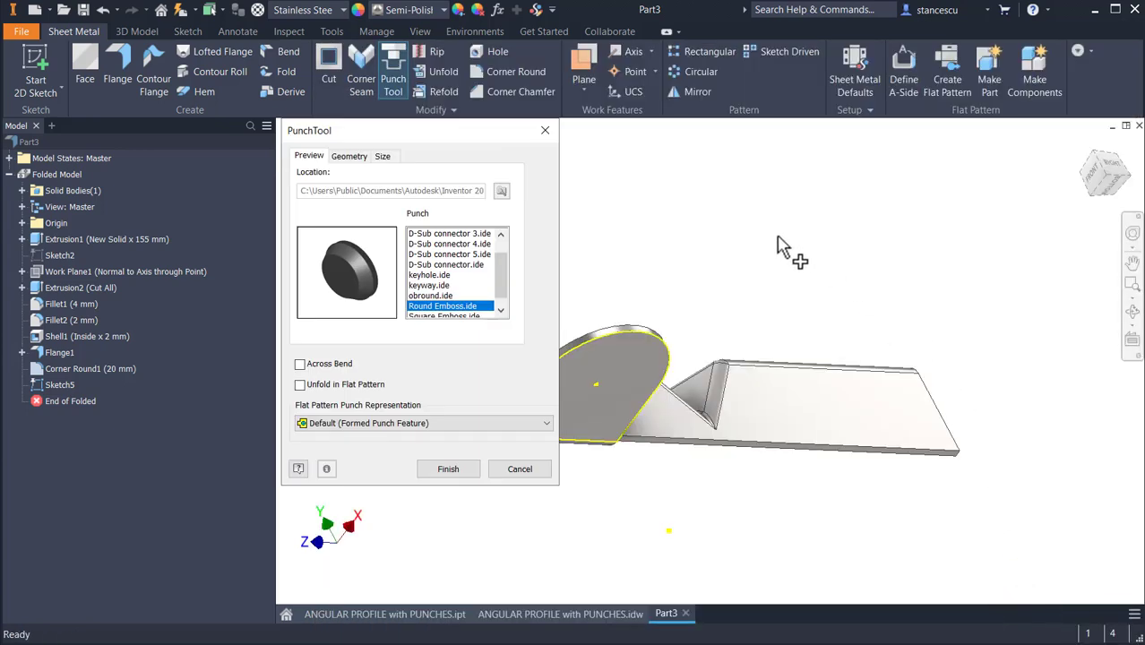
shift+middle_drag(713, 238, 852, 200)
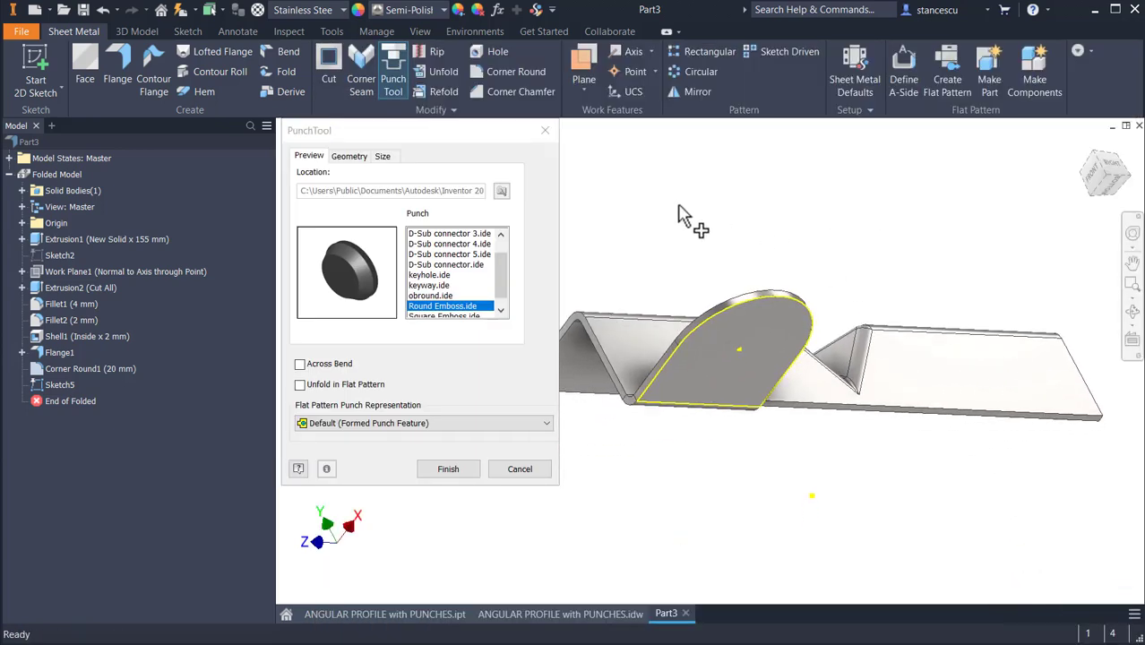
shift+middle_drag(677, 213, 639, 186)
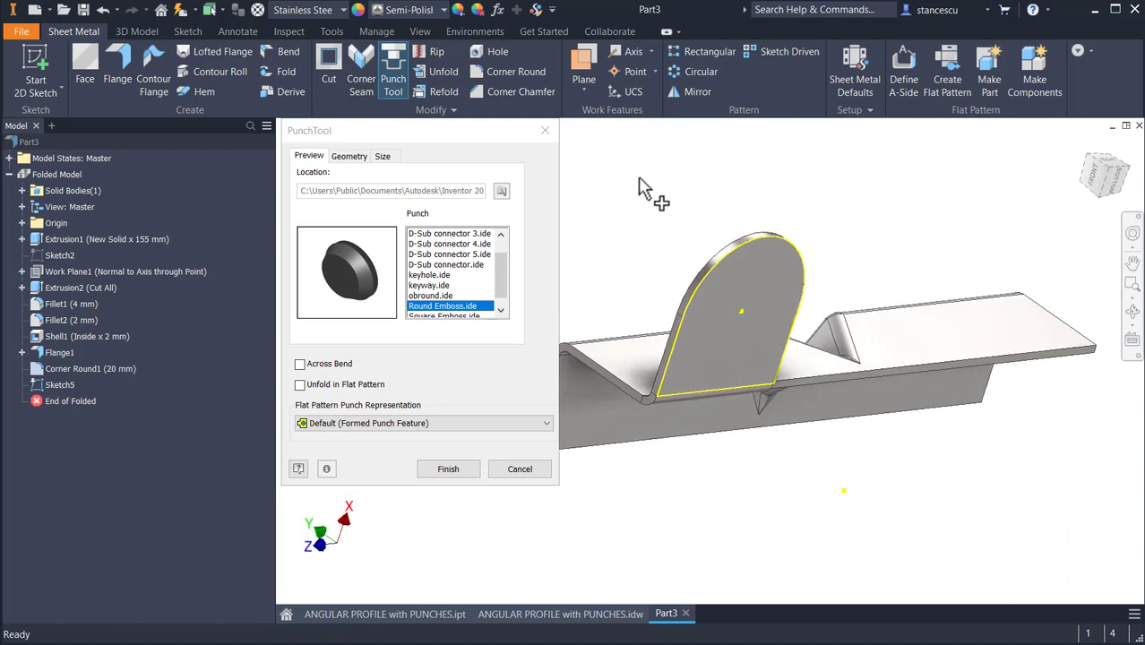
click(742, 311)
click(345, 156)
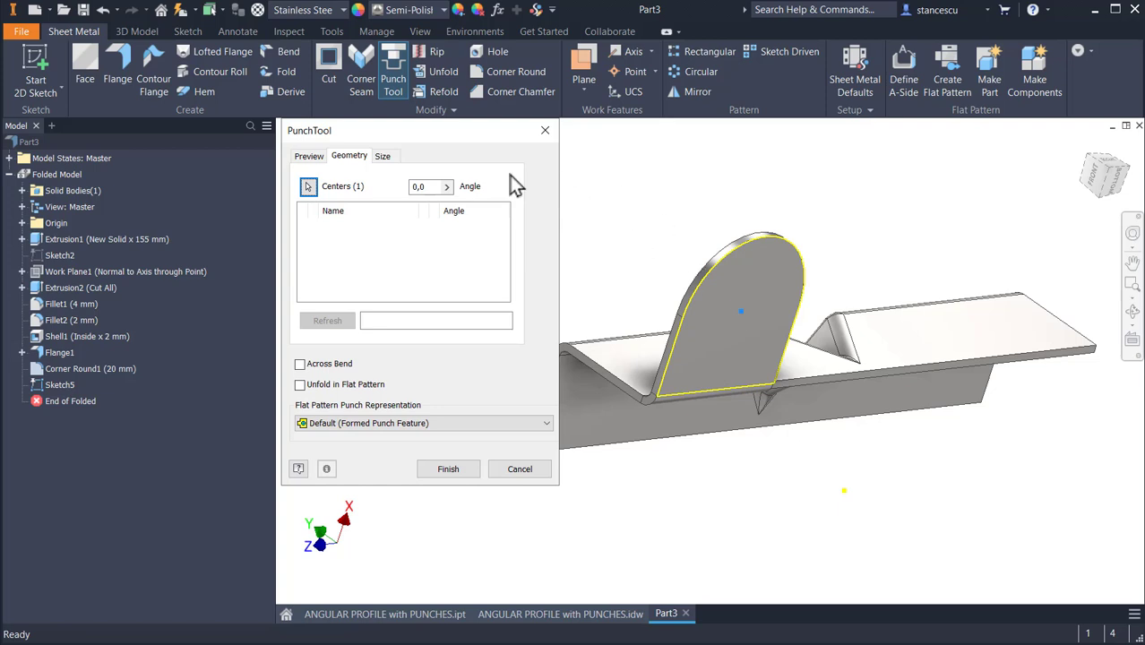
Set the round emboss punch's Angle to 90/2.
click(382, 157)
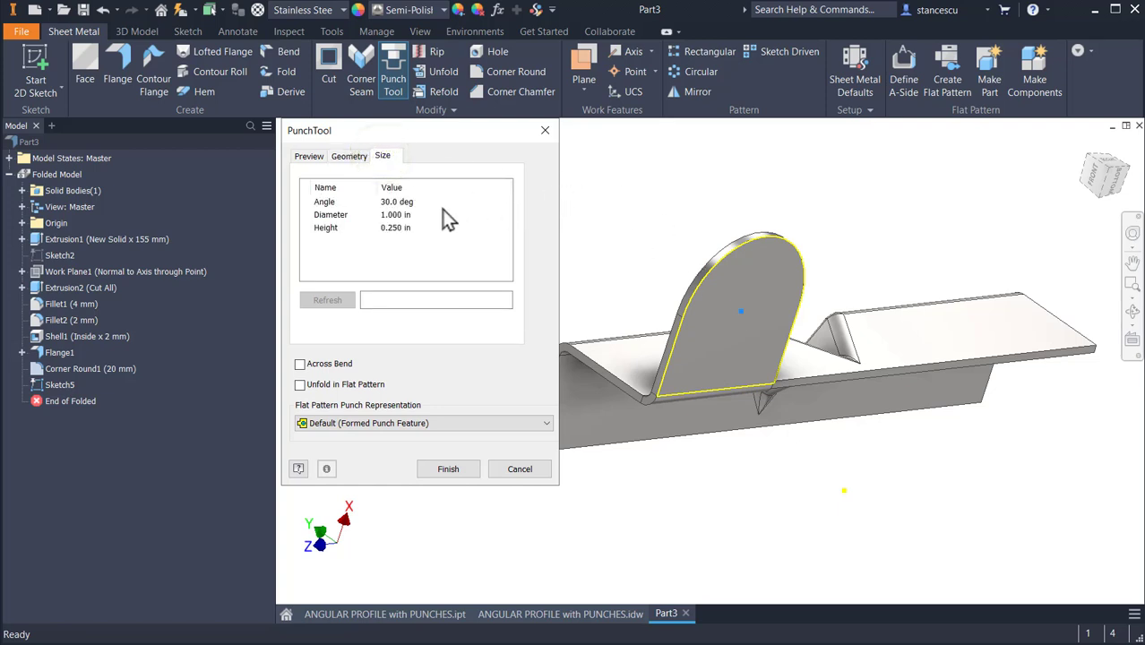
click(396, 203)
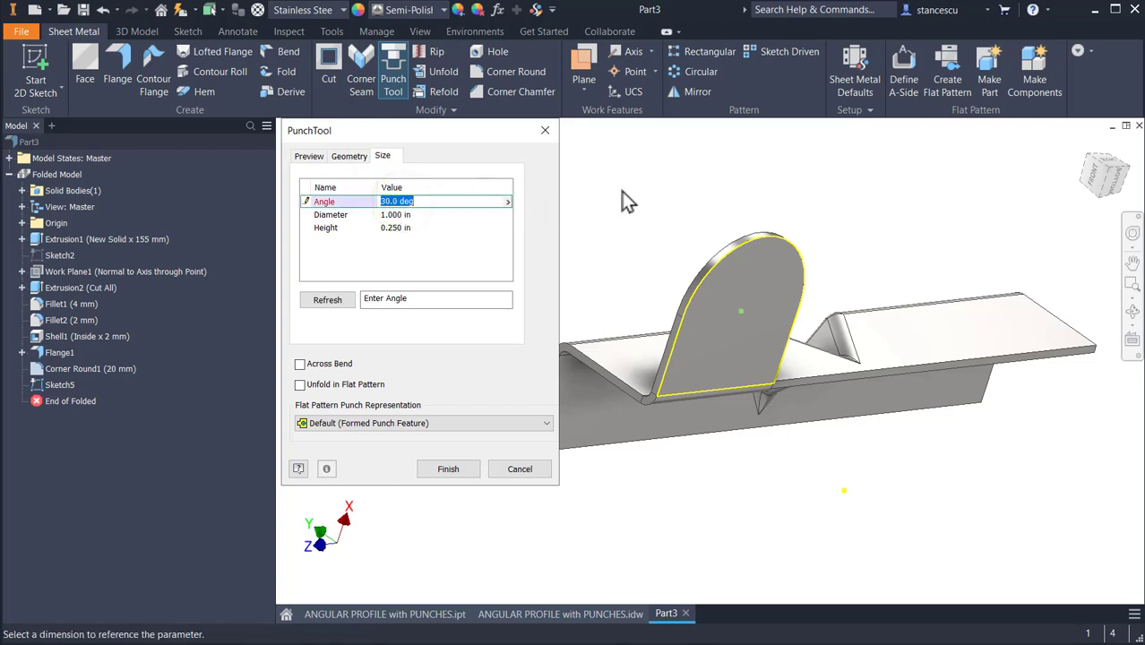
text(4)
key(BackSpace)
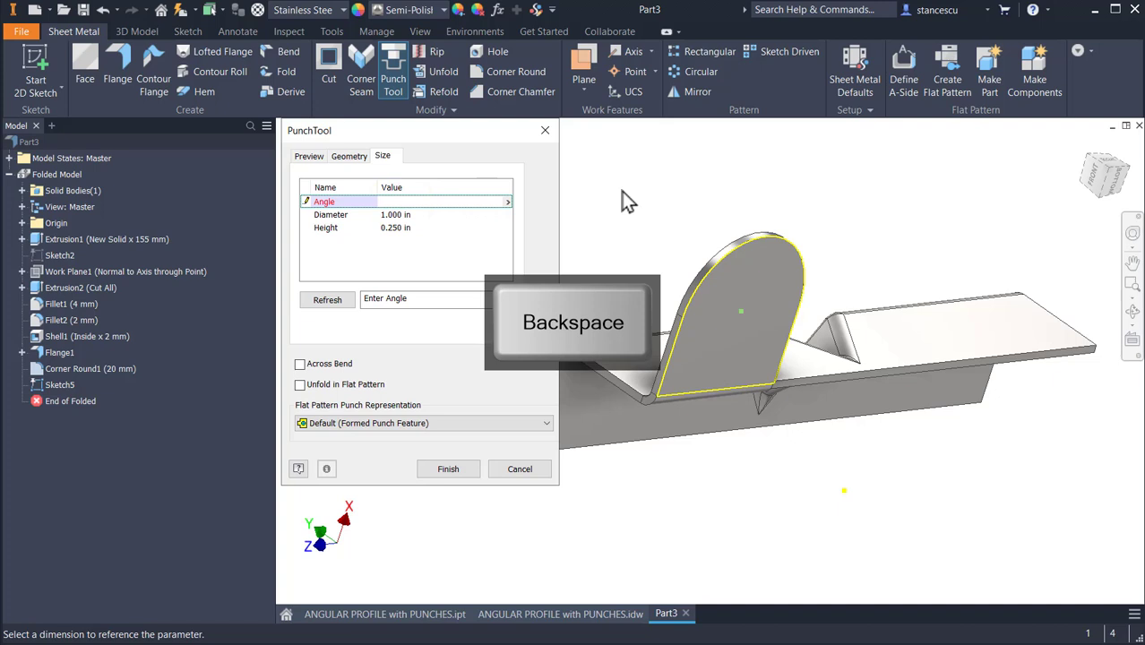
text(90/2)
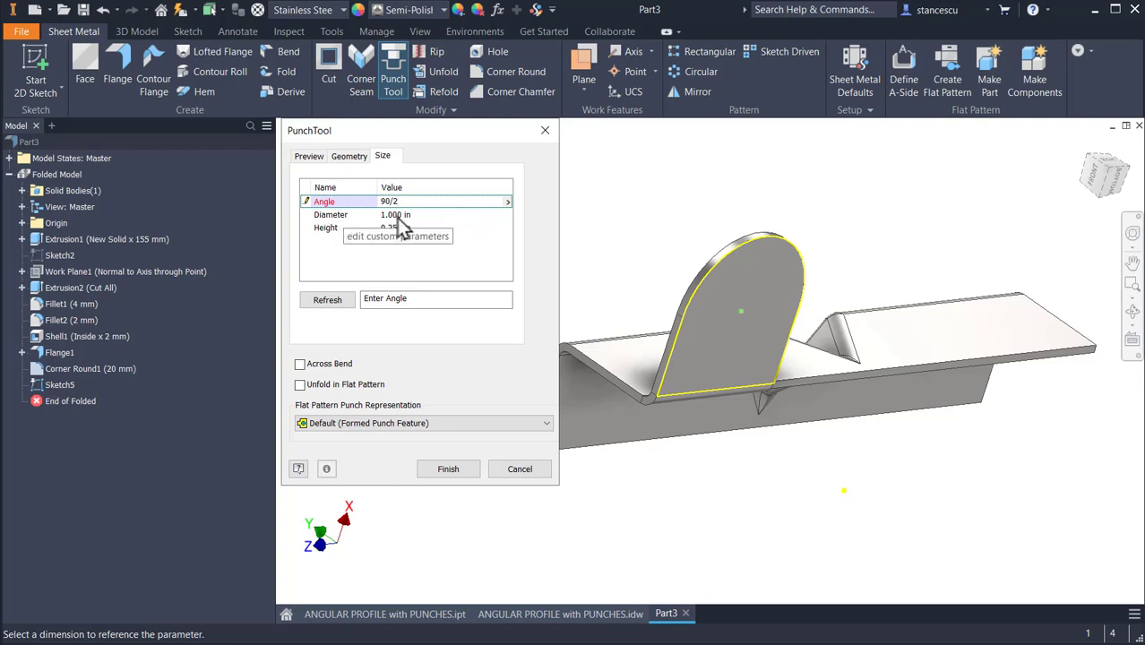
Check the punch's Diameter and Height choices, keep their default values and create the round emboss on the tab.
click(398, 216)
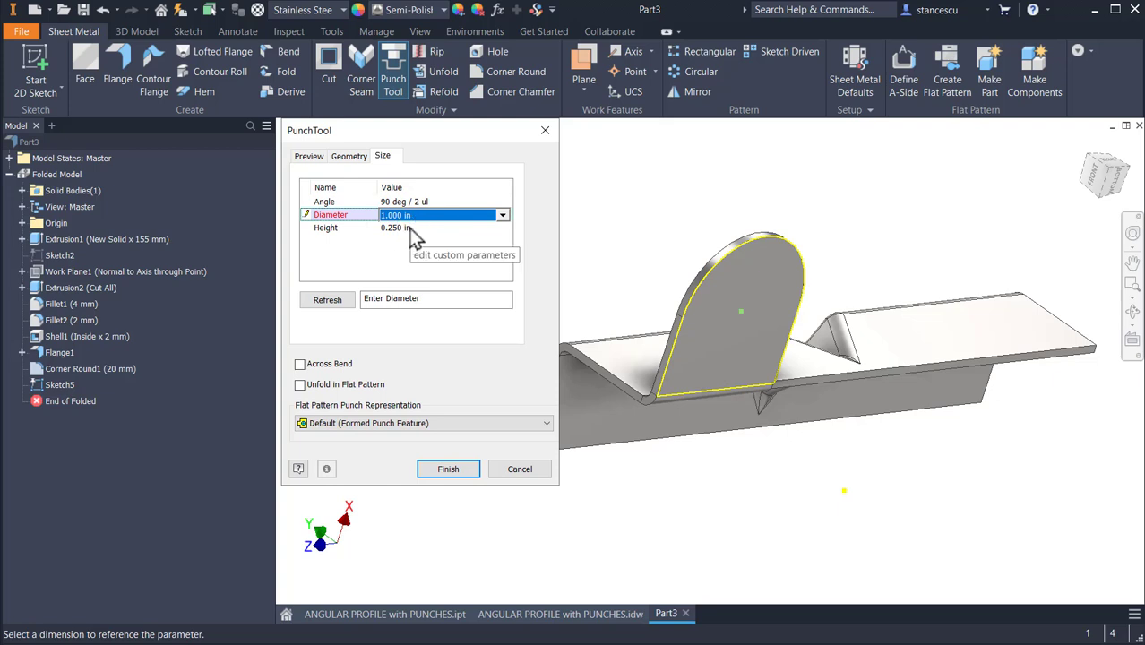
click(415, 228)
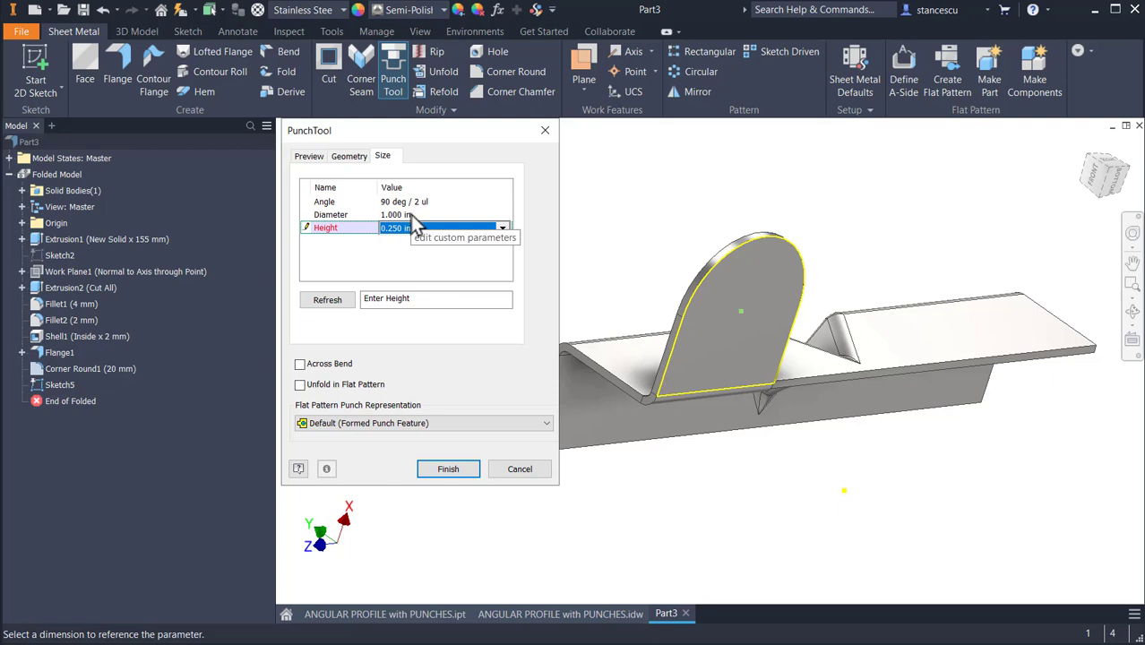
click(401, 215)
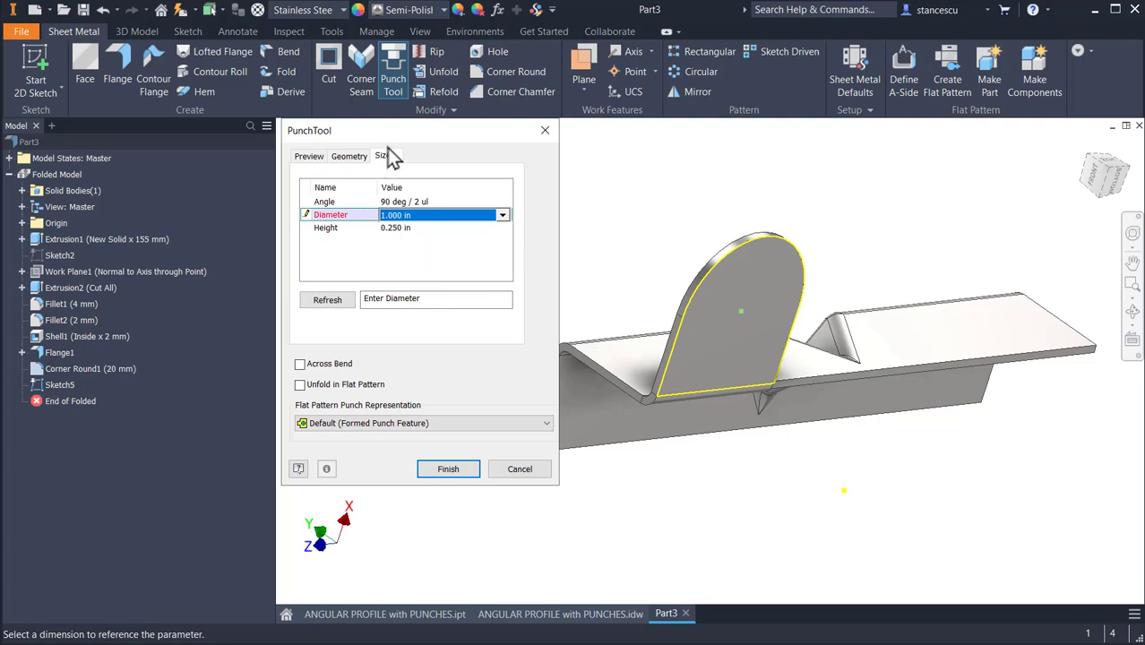
drag(418, 131, 441, 140)
click(399, 228)
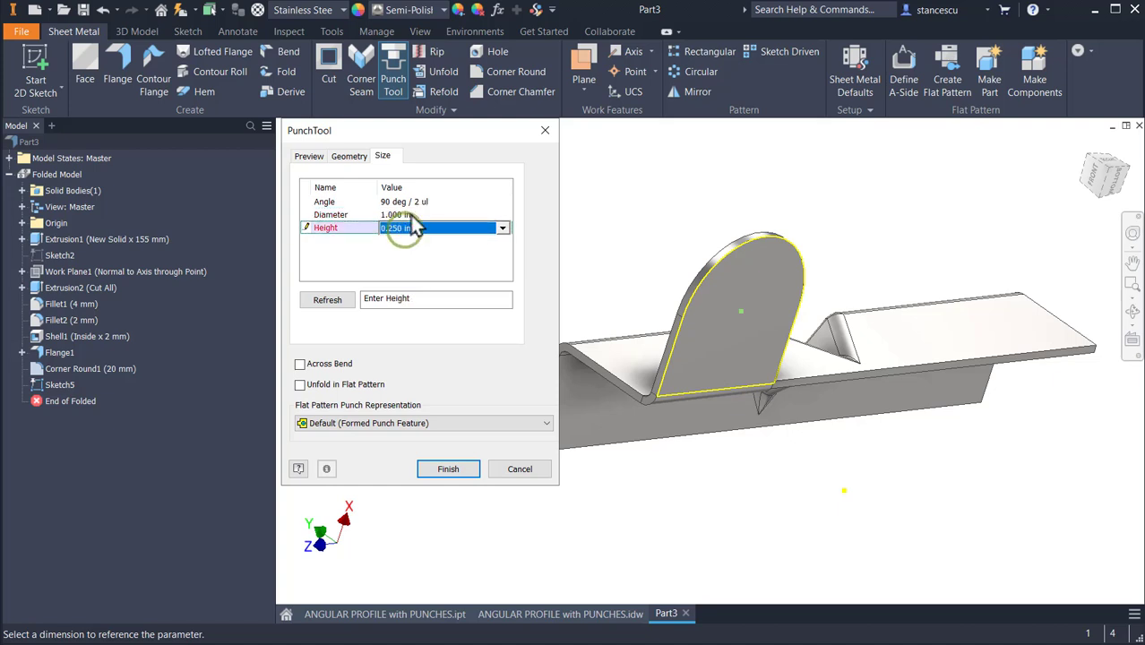
click(409, 215)
click(398, 227)
click(402, 215)
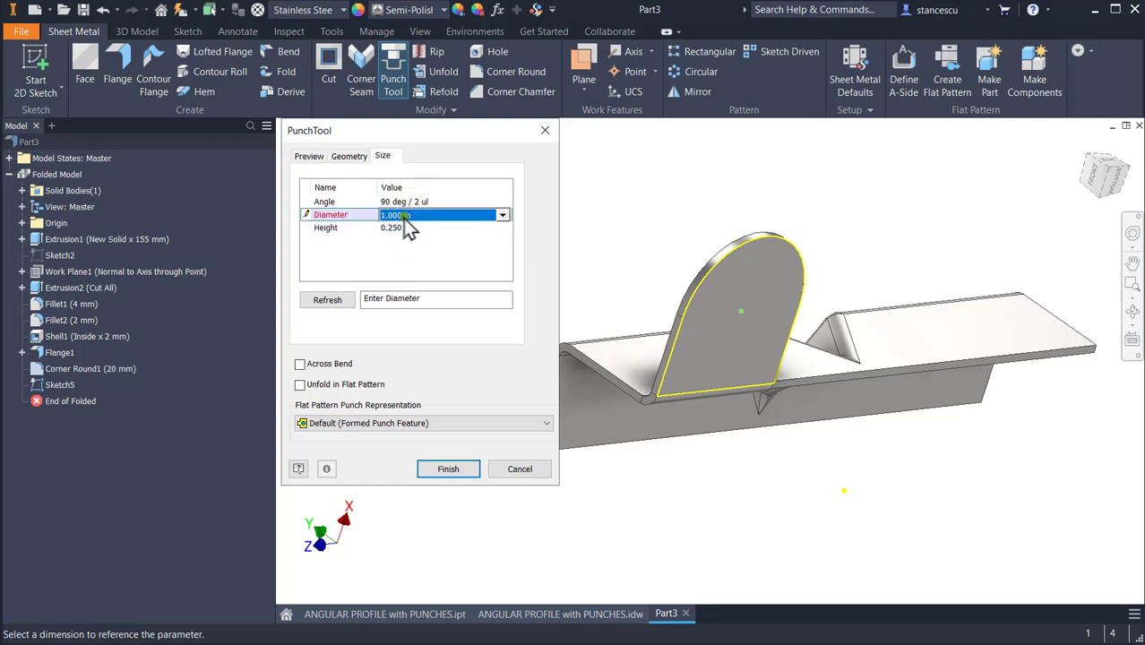
click(466, 473)
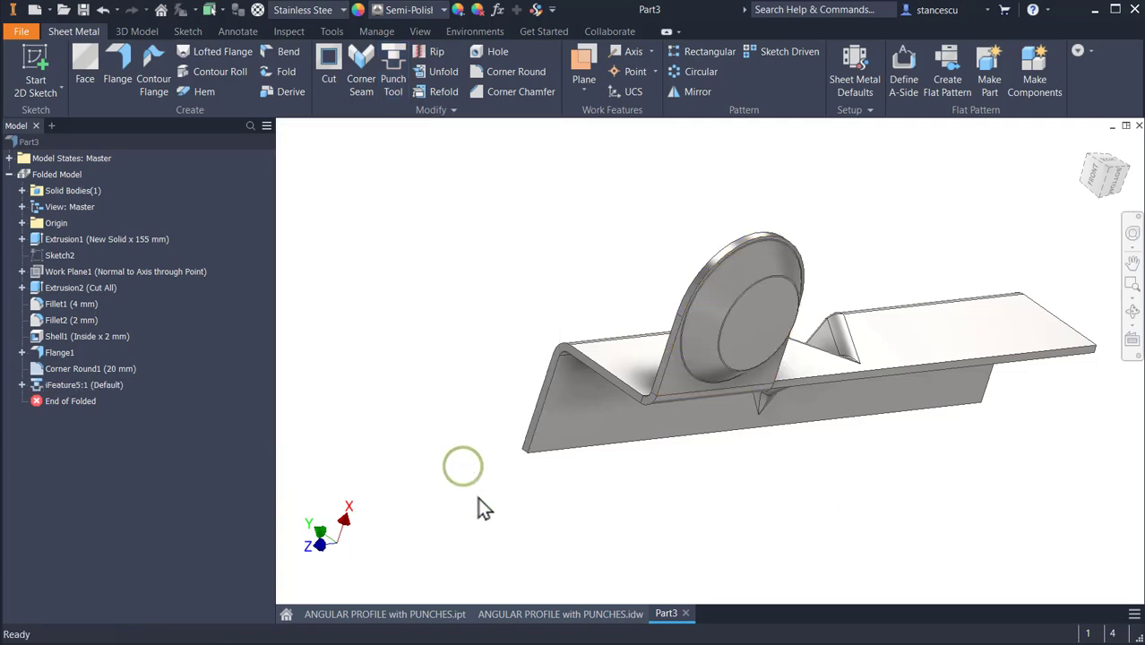
Set the round emboss's Diameter parameter to 12 mm and its Height parameter to 4 mm in the part parameters.
shift+middle_drag(842, 296, 518, 119)
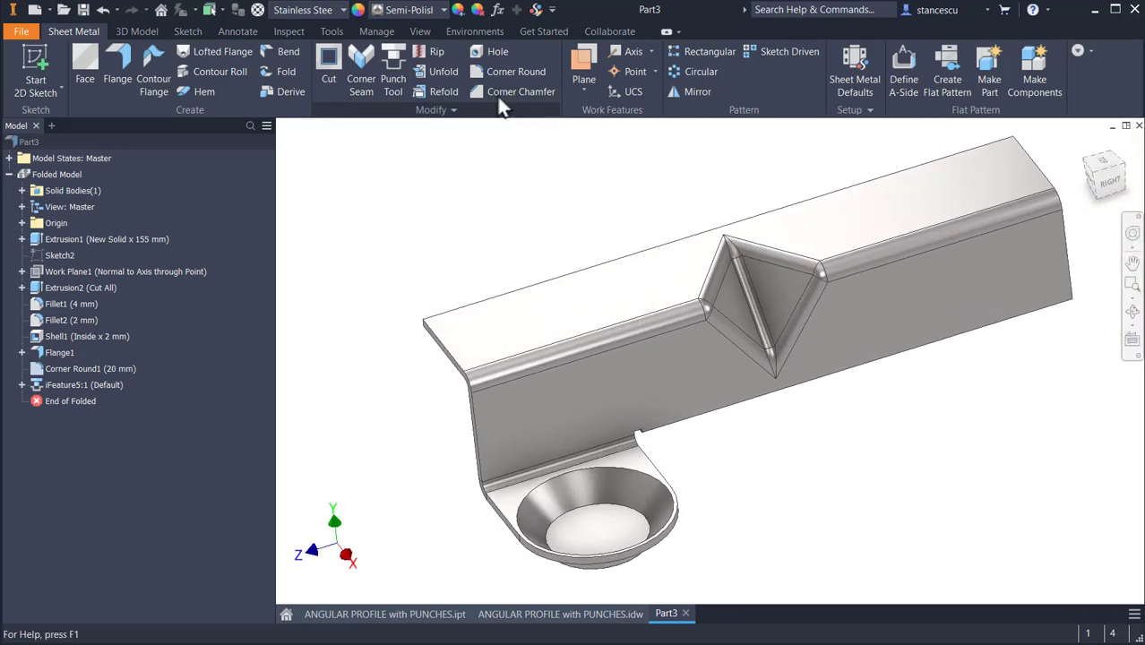
click(498, 10)
scroll(483, 291, down, 8)
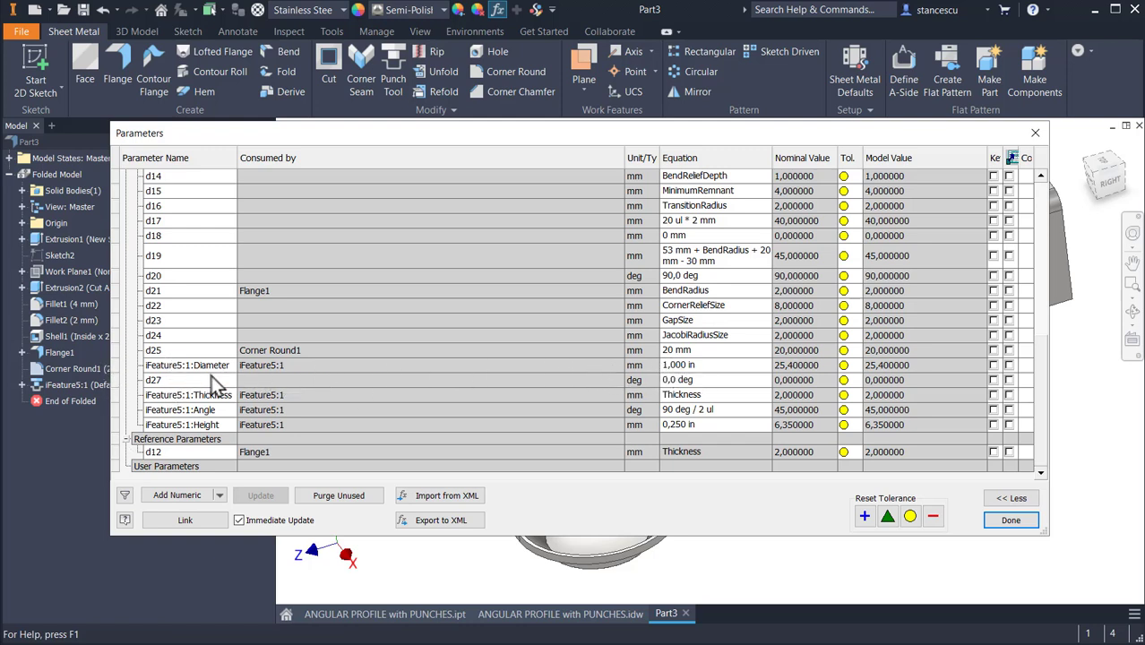
click(707, 365)
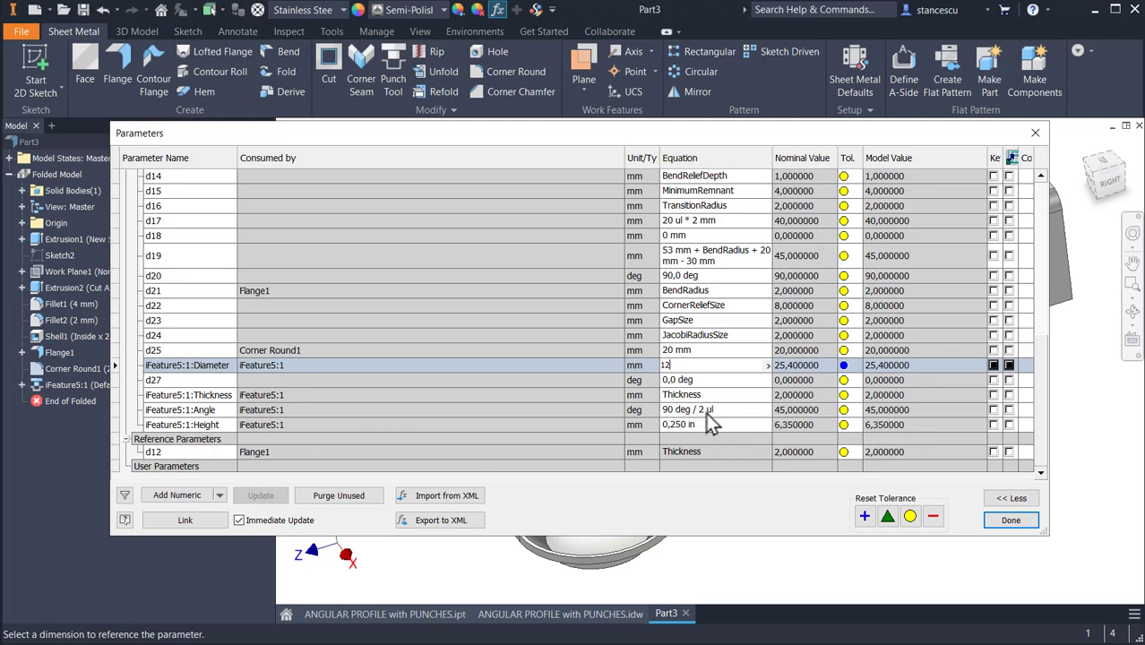
click(696, 425)
click(696, 425)
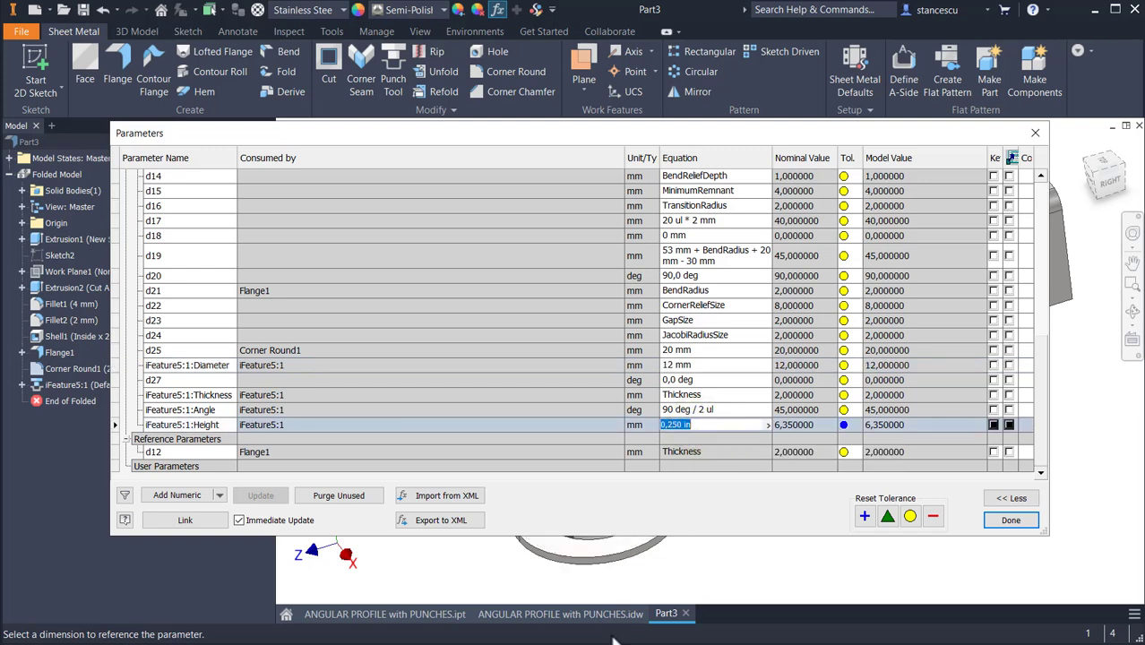
text(4)
click(1011, 520)
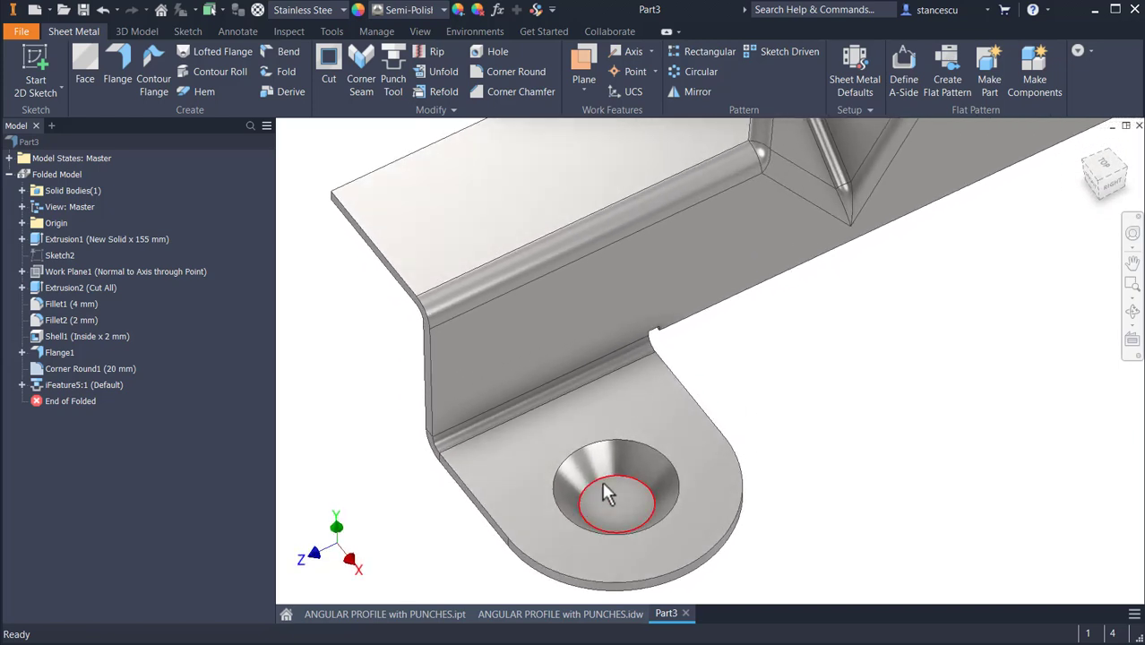
Measure the diameter of the circular edge around the emboss's flat floor.
click(803, 319)
key(m)
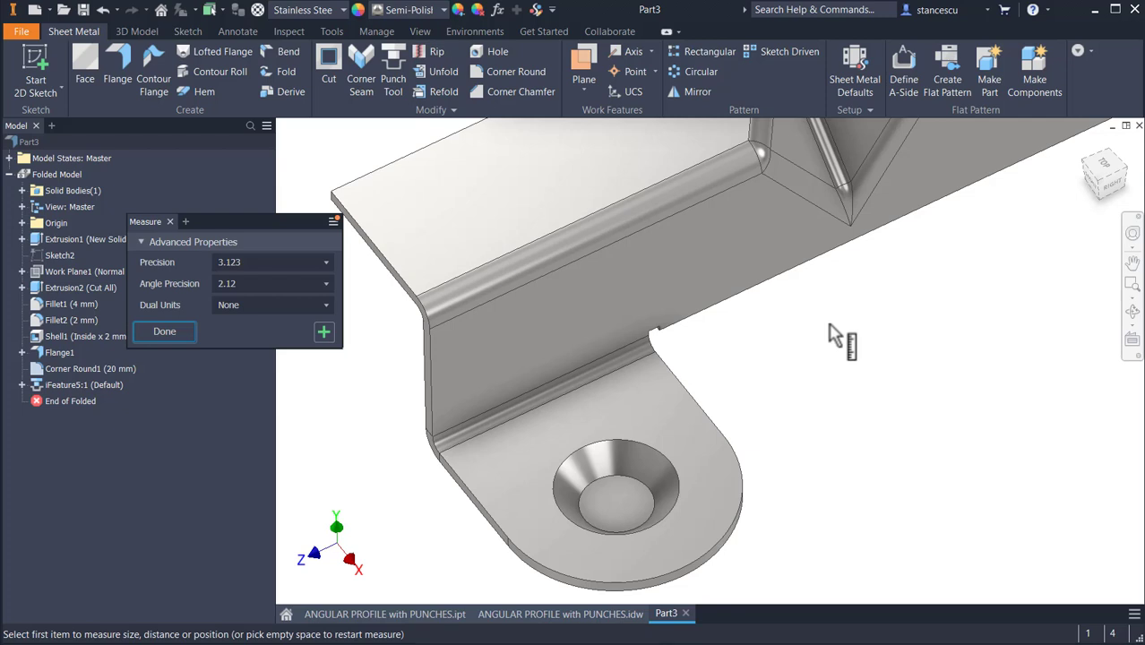
click(641, 486)
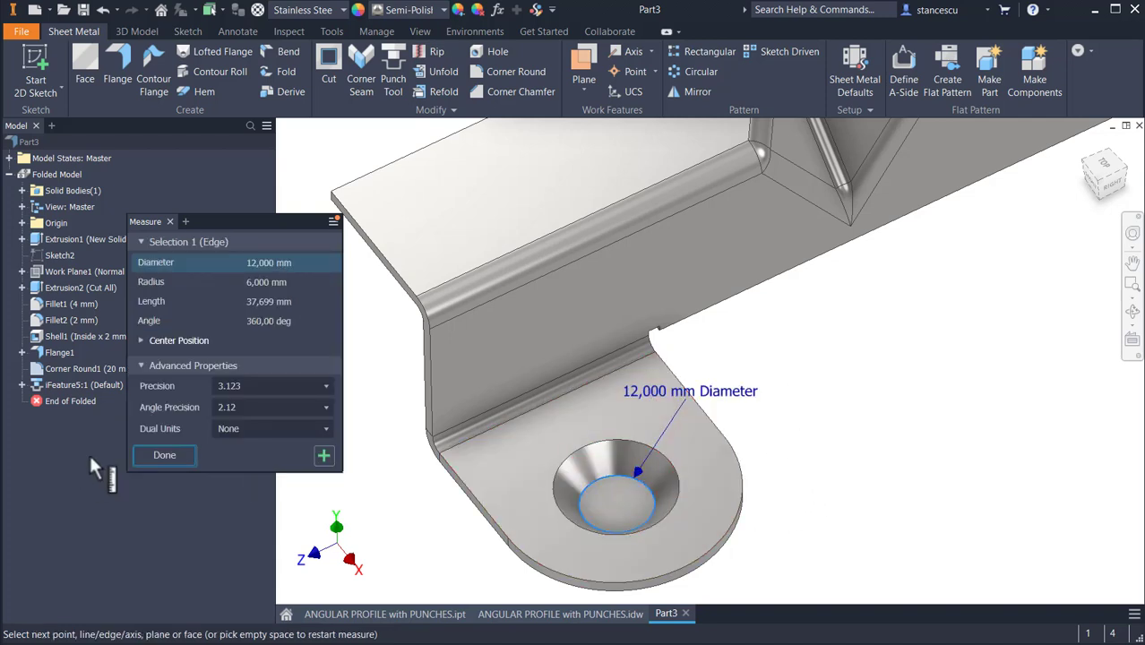
click(165, 455)
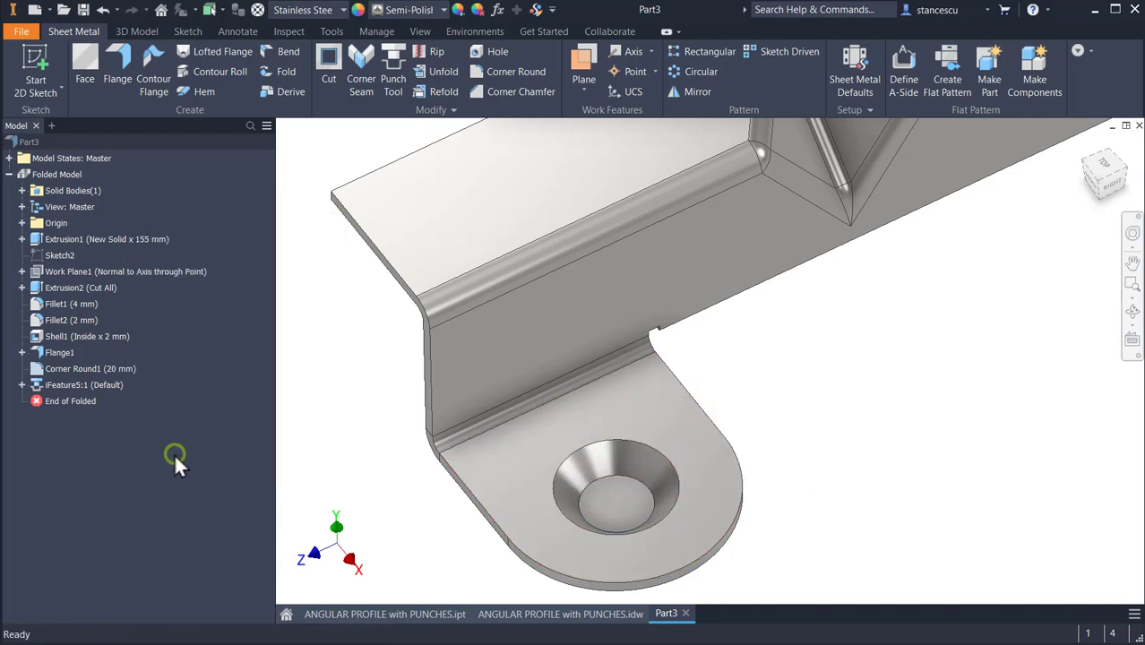
Examine the punched hole in section A-A and the isometric view of the ANGULAR PROFILE with PUNCHES.idw drawing.
click(501, 618)
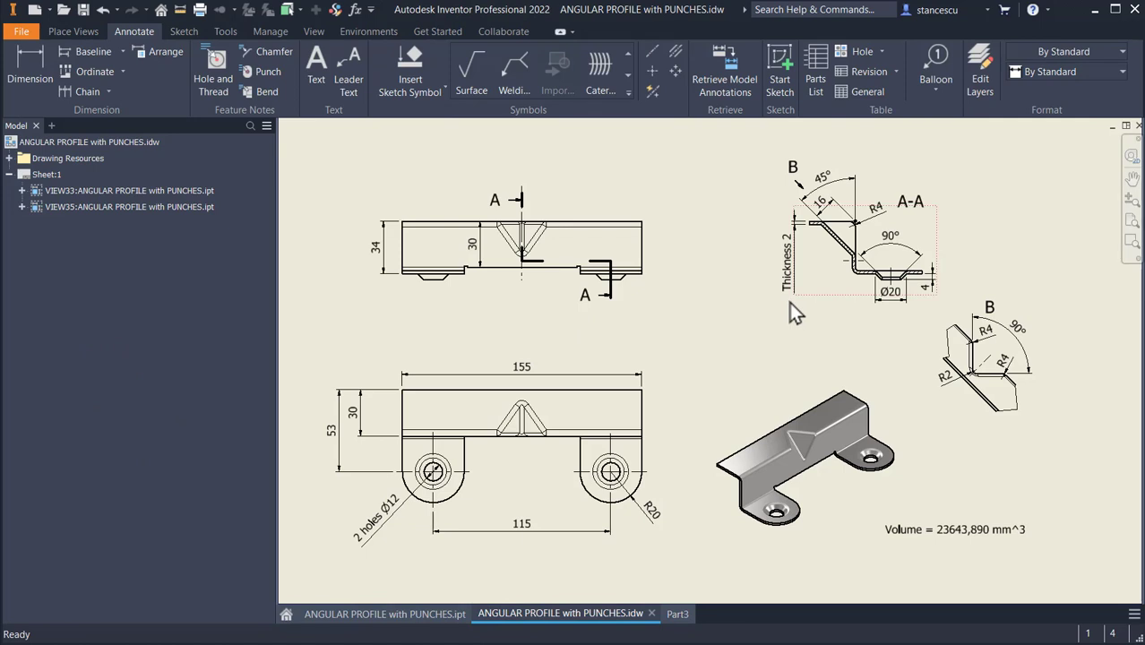
scroll(784, 283, up, 5)
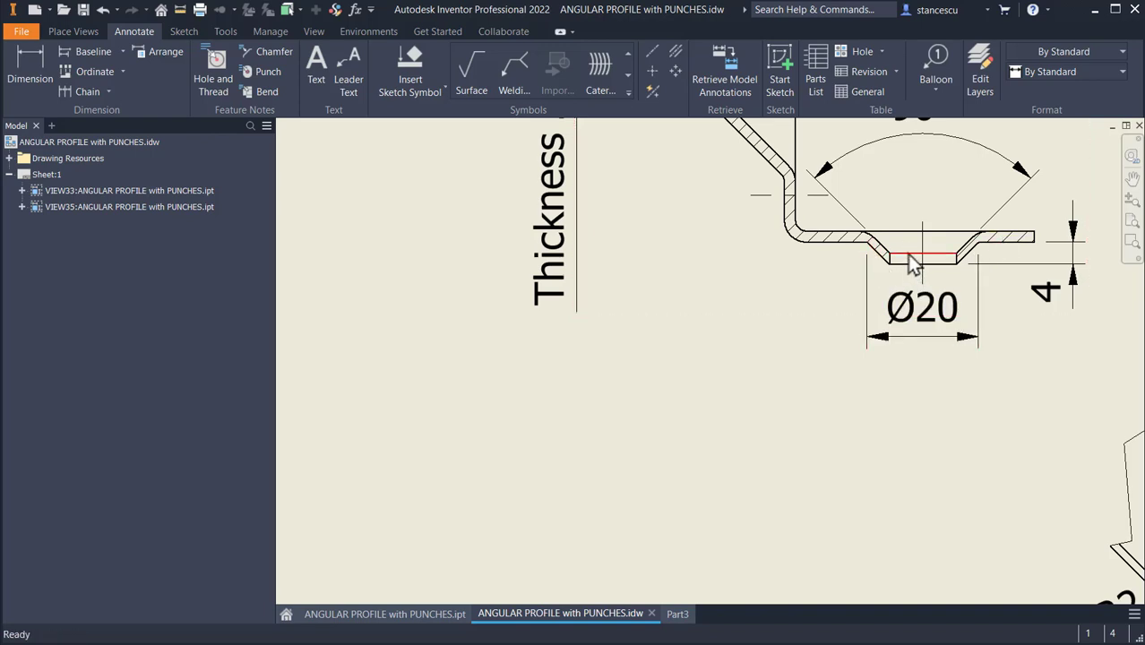
scroll(607, 368, down, 2)
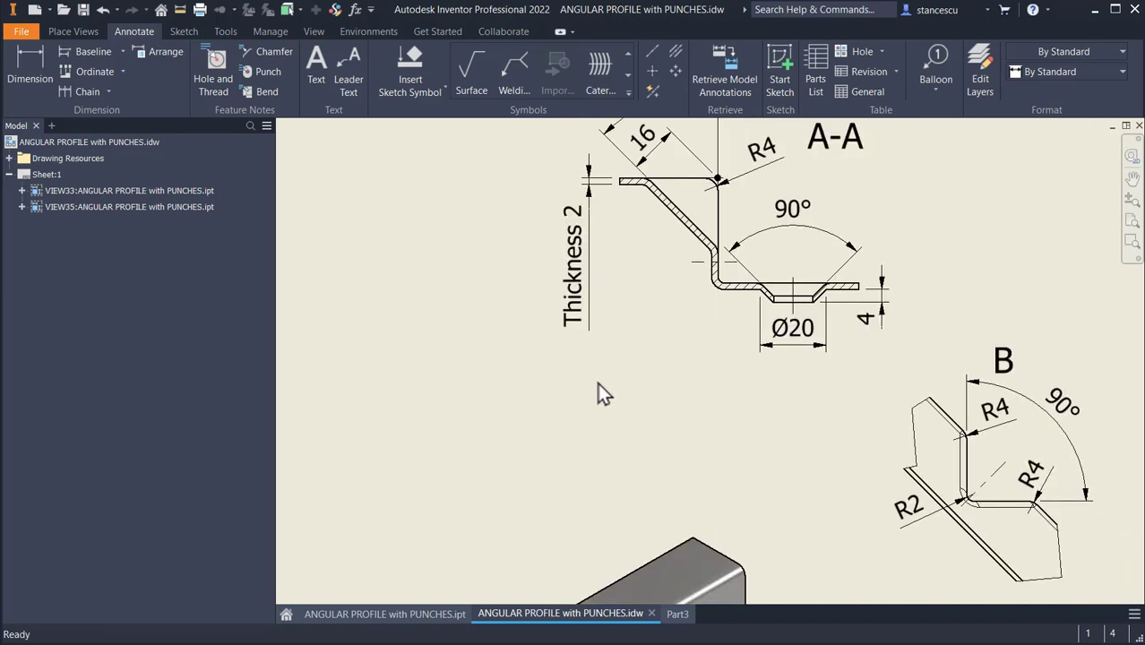
scroll(597, 384, down, 2)
mouse_move(594, 387)
middle_down()
mouse_move(883, 288)
mouse_move(889, 273)
middle_up()
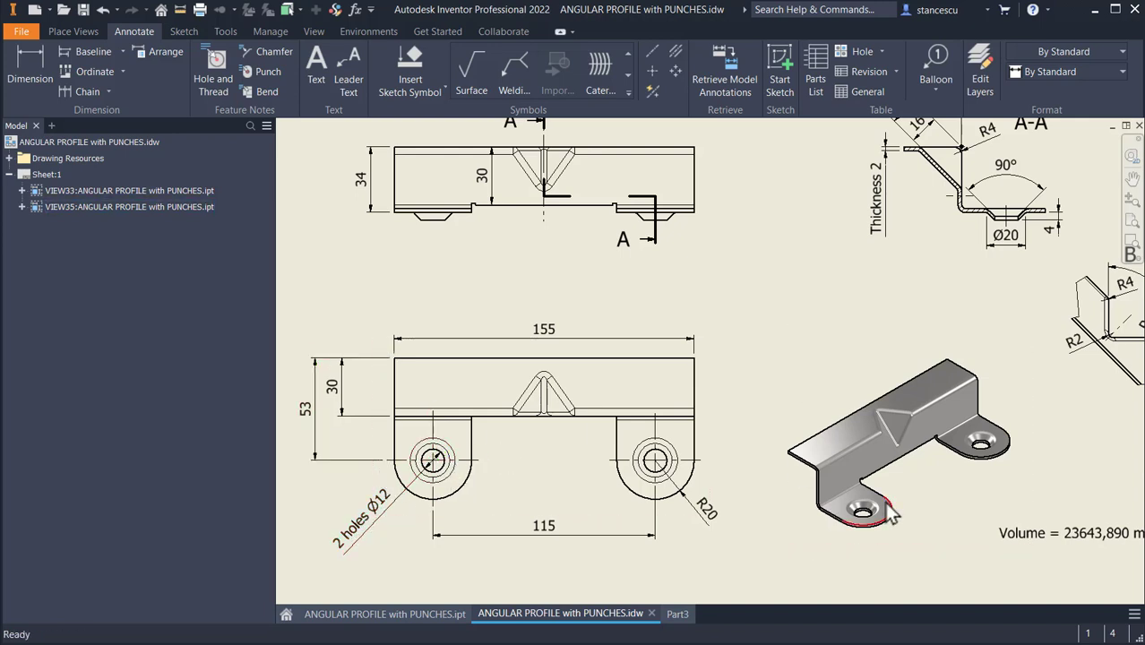
scroll(892, 513, up, 3)
scroll(839, 514, up, 3)
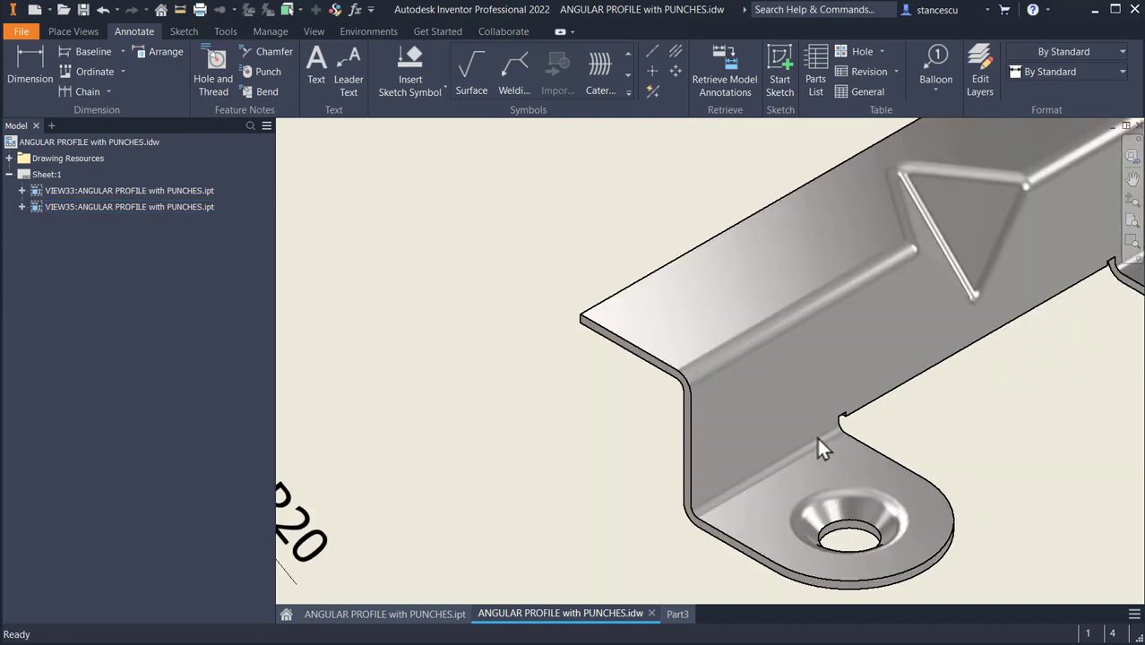
scroll(817, 436, down, 5)
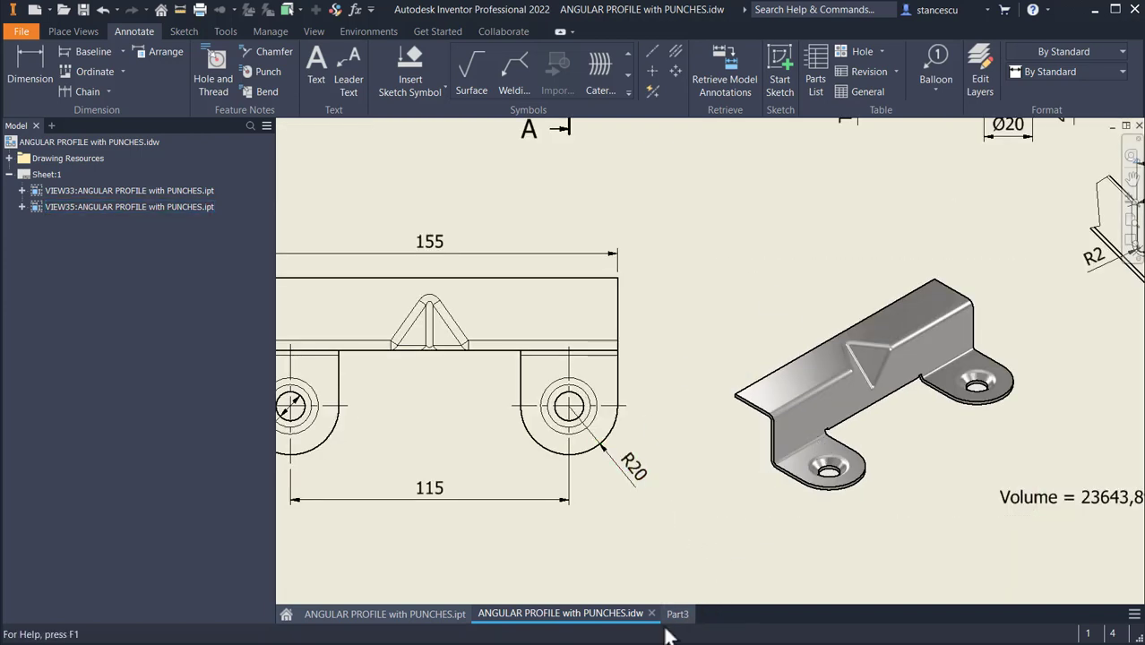
scroll(697, 542, down, 2)
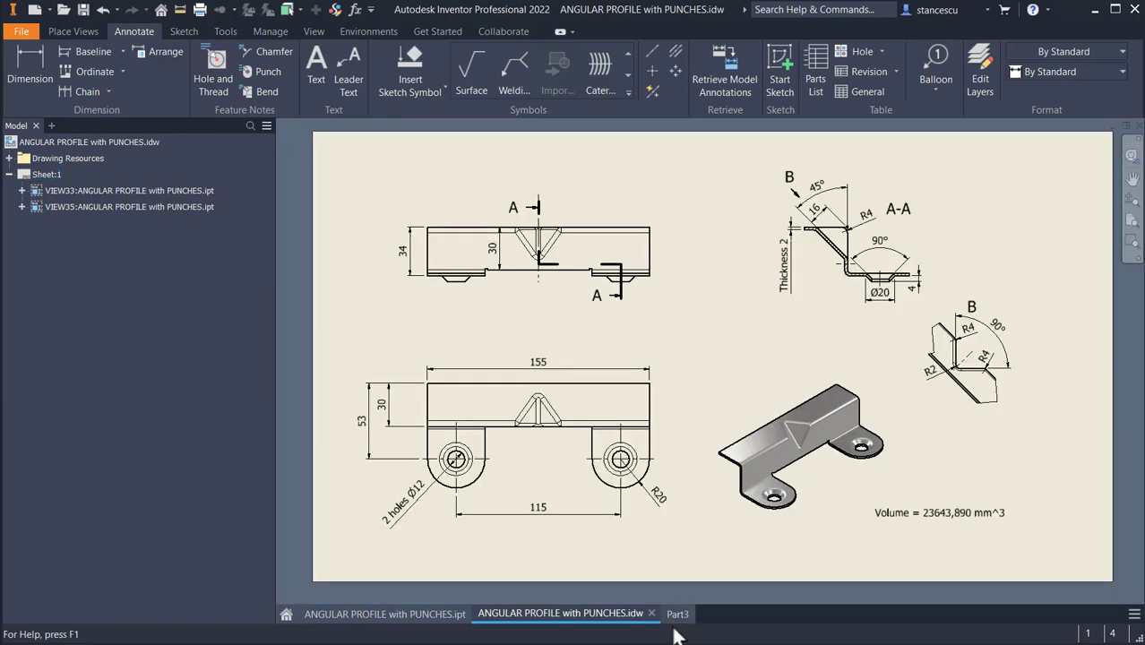
In Part3, create a simple 12 mm through-all hole centred on the emboss's flat floor.
click(679, 614)
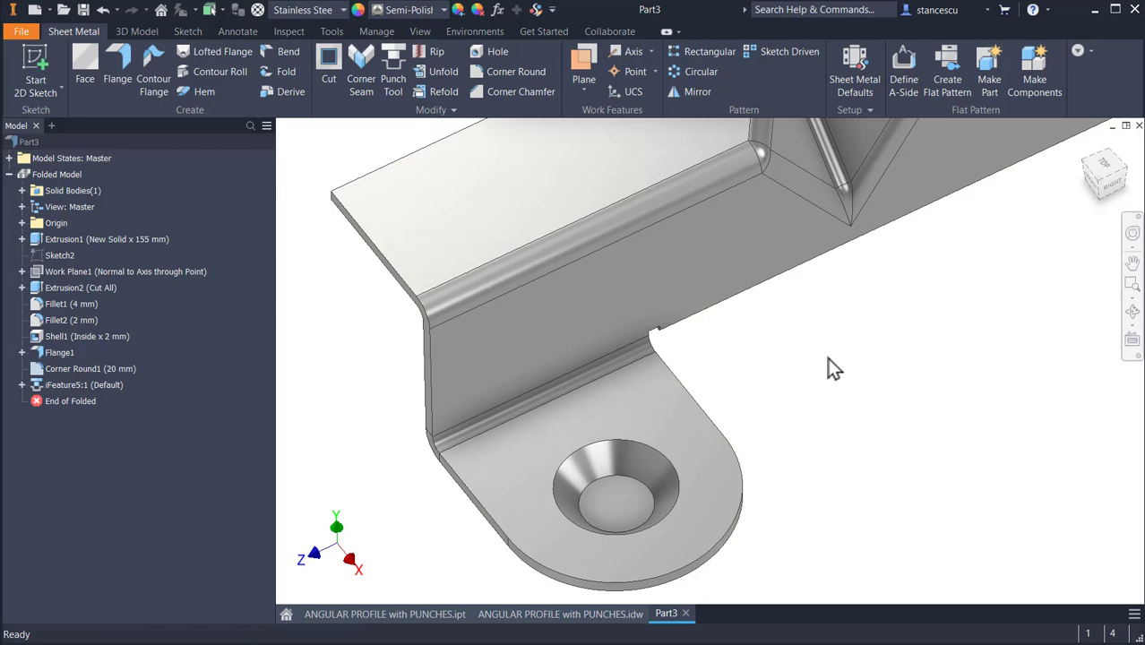
click(475, 52)
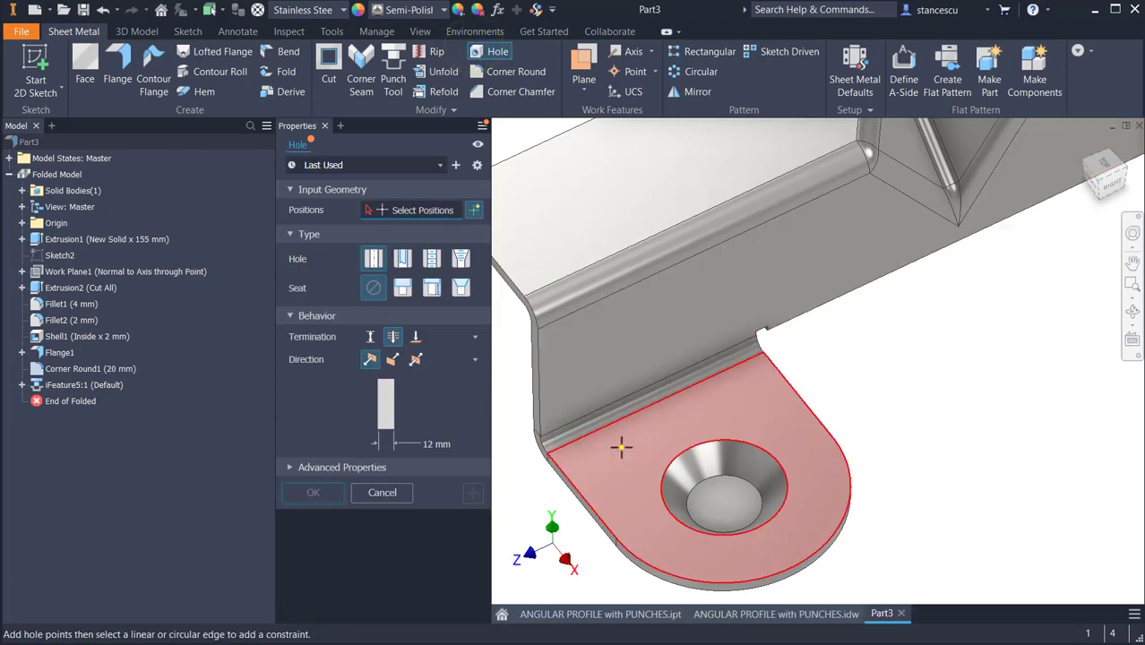
click(733, 517)
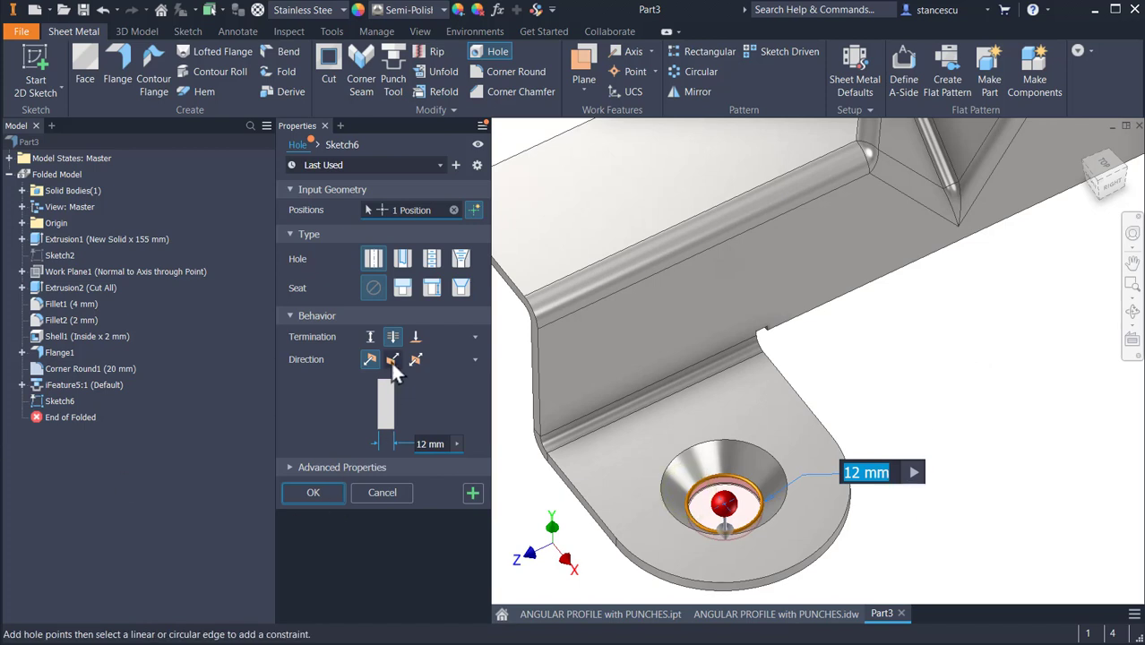
click(313, 491)
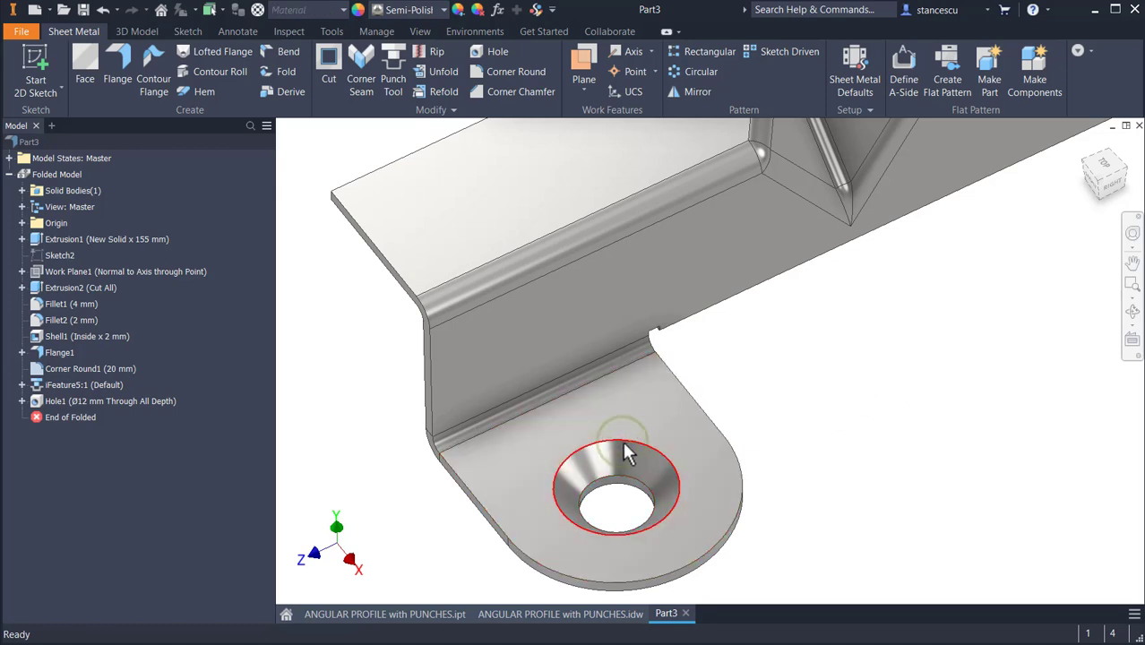
Fillet the emboss's outer circular edge on the tab's inner face with a radius of BendRadius+Thickness.
click(622, 438)
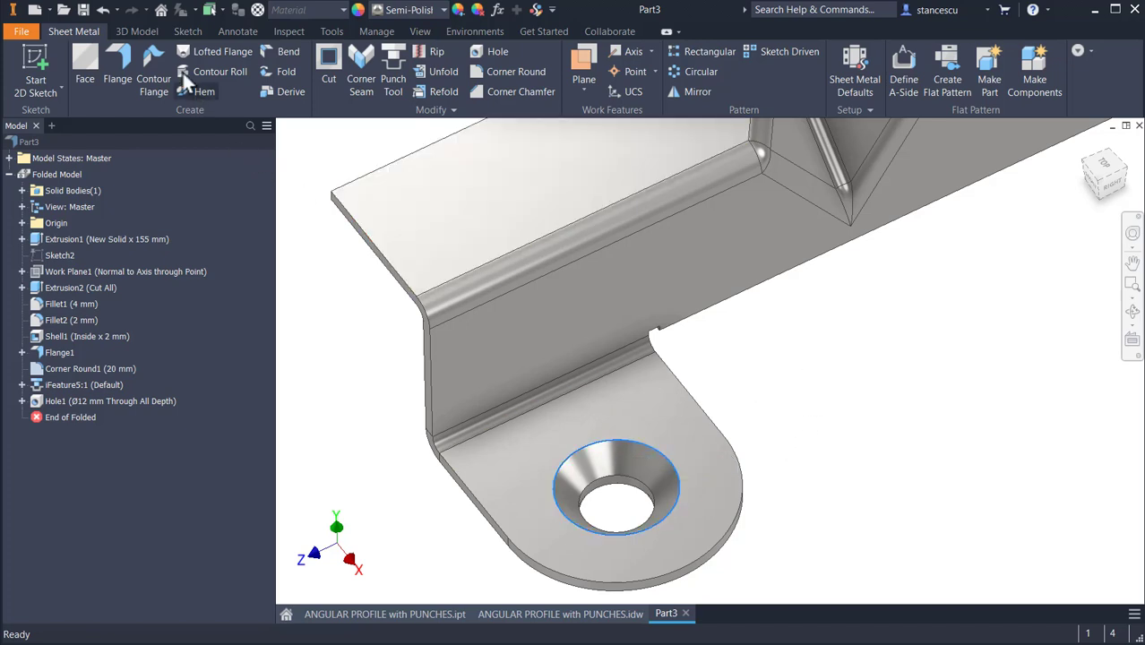
click(122, 32)
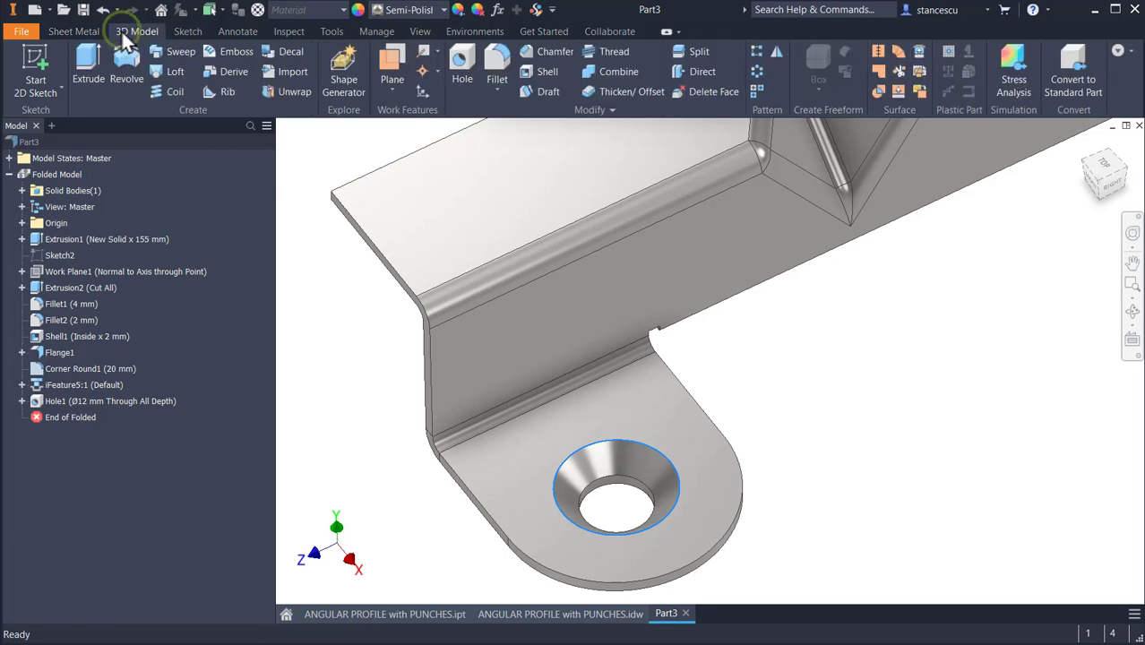
click(497, 72)
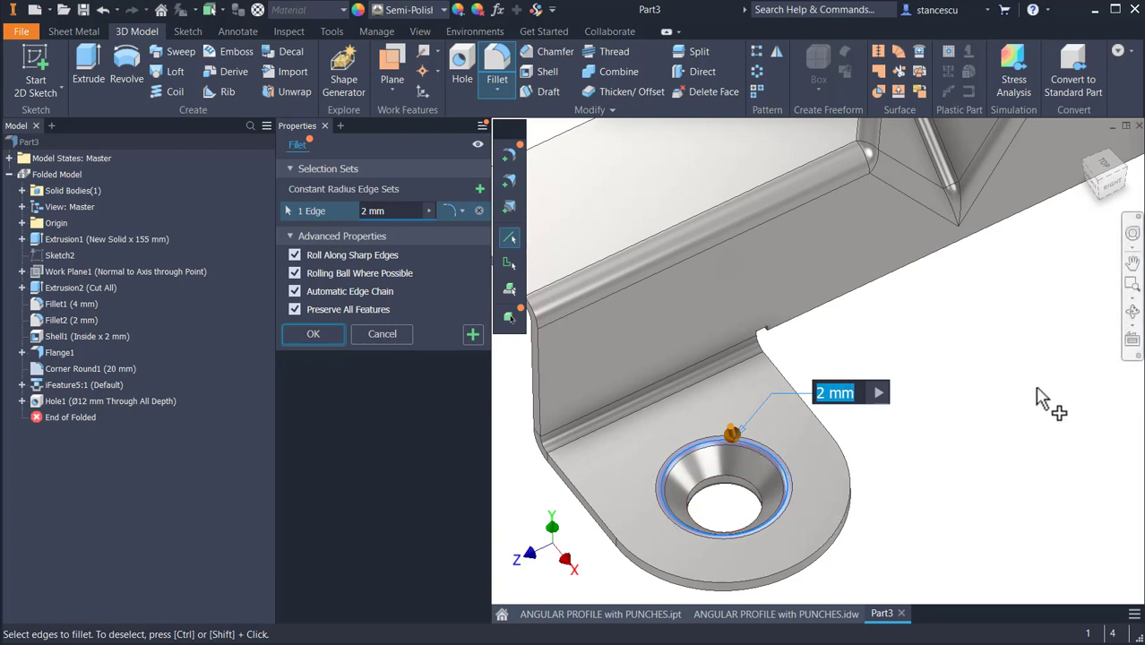
mouse_move(753, 644)
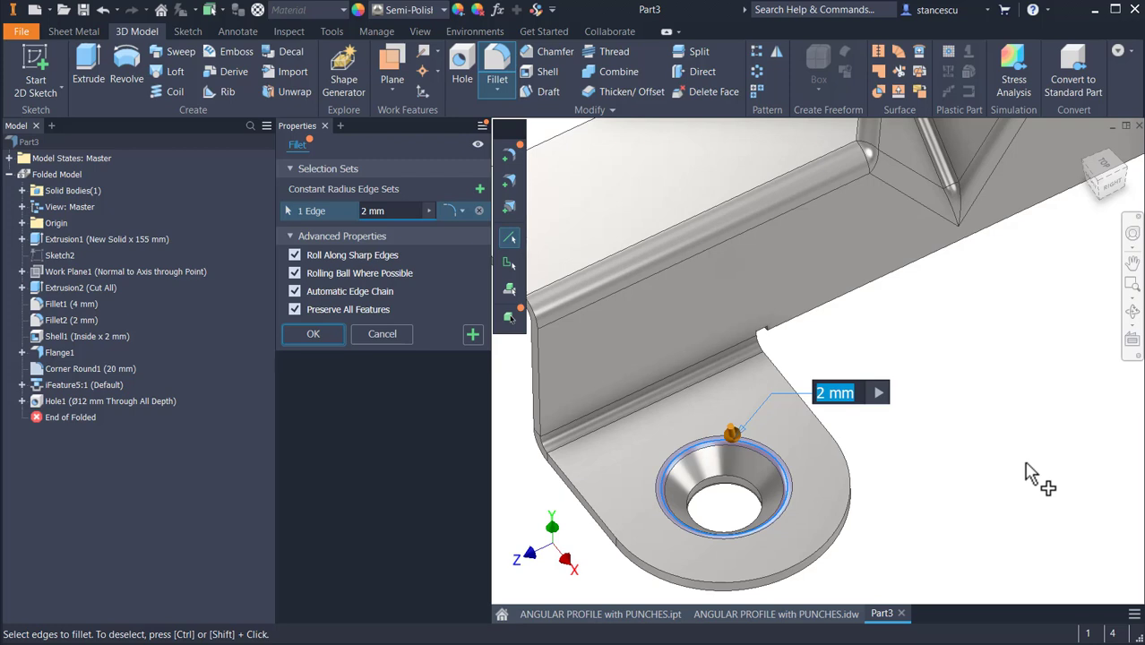
text(Bend)
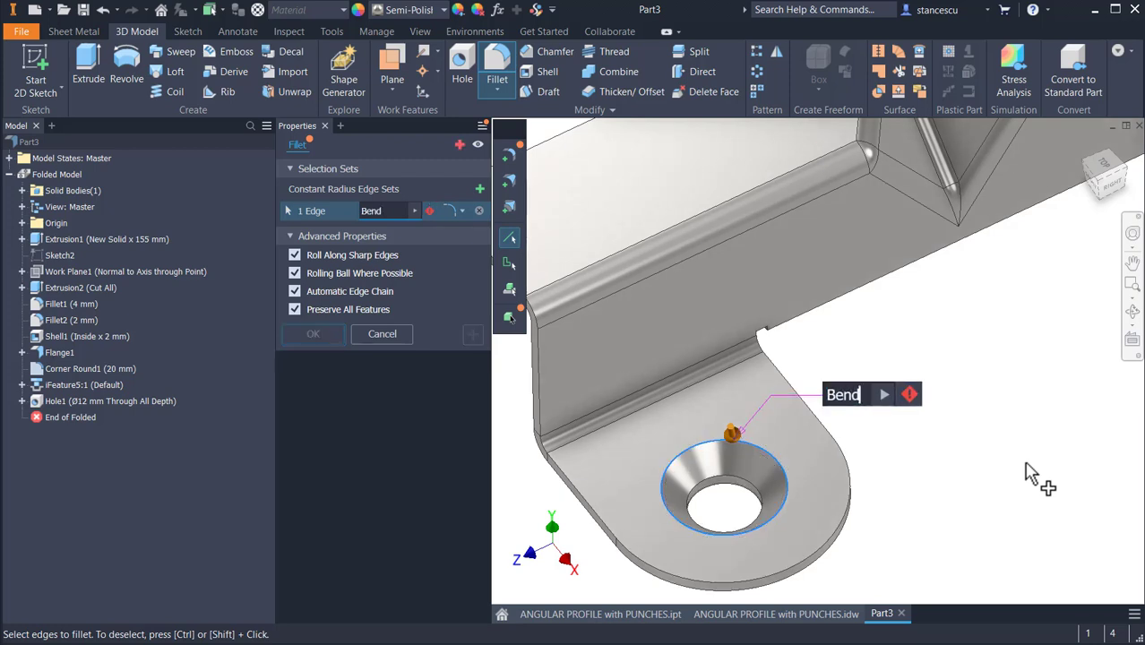
text(Radius)
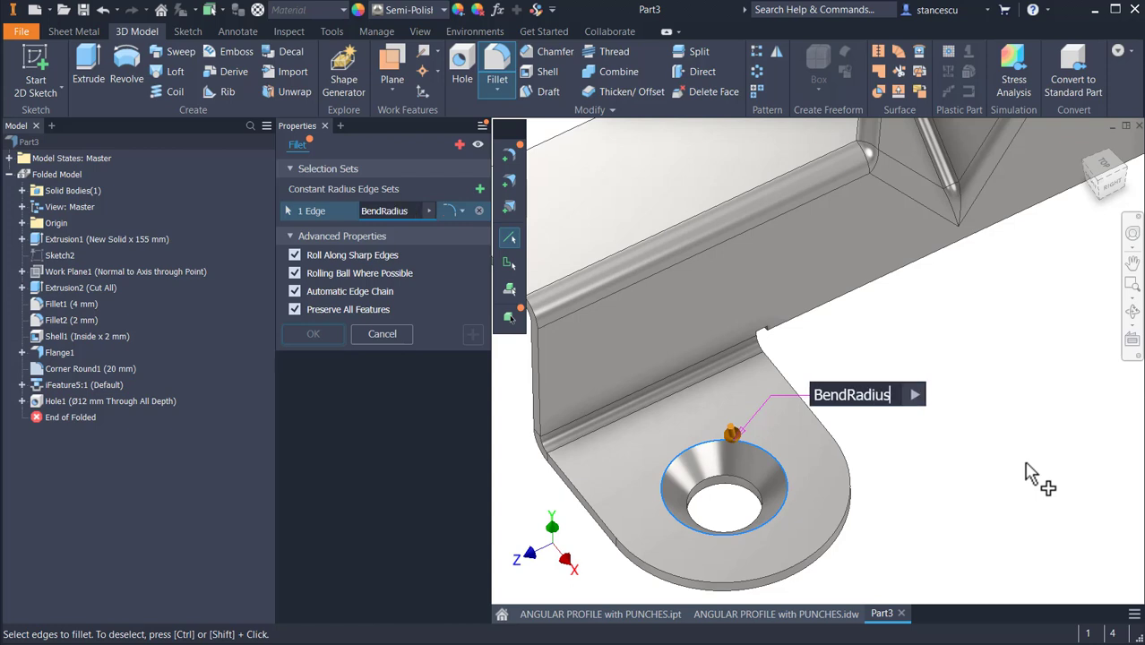
key(Return)
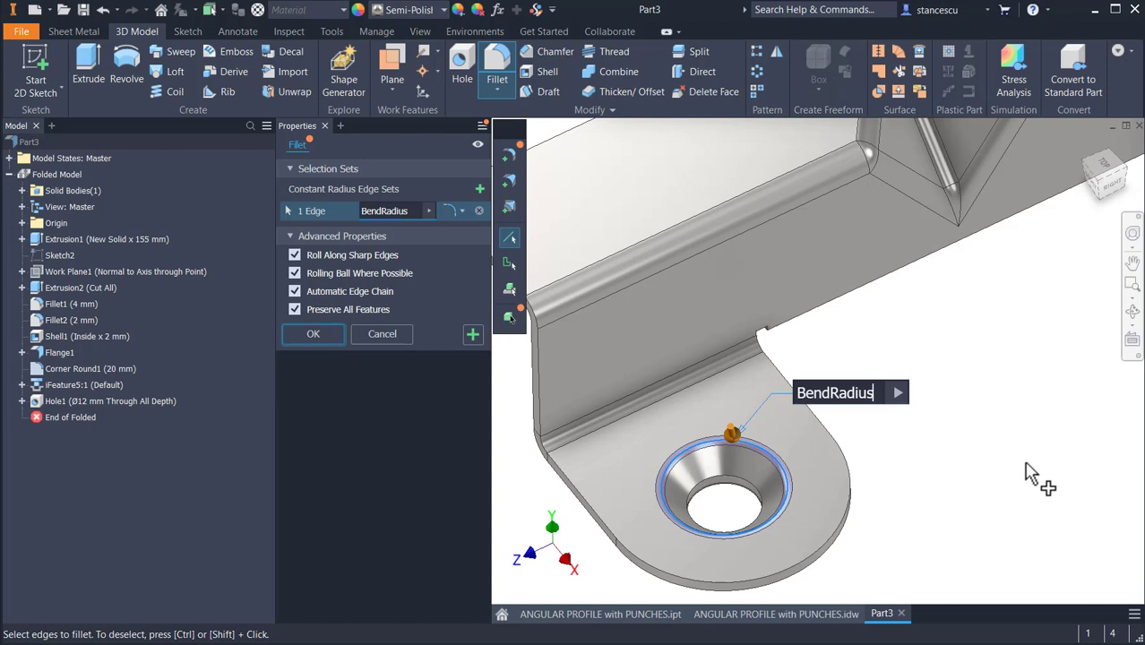
text(+)
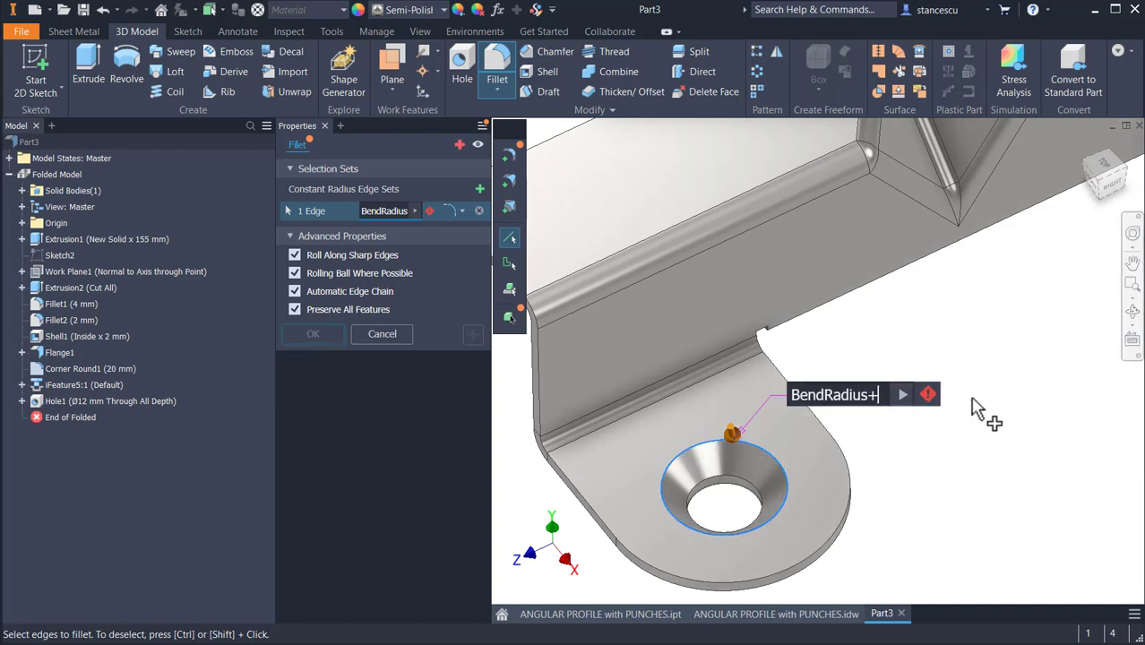
mouse_move(932, 405)
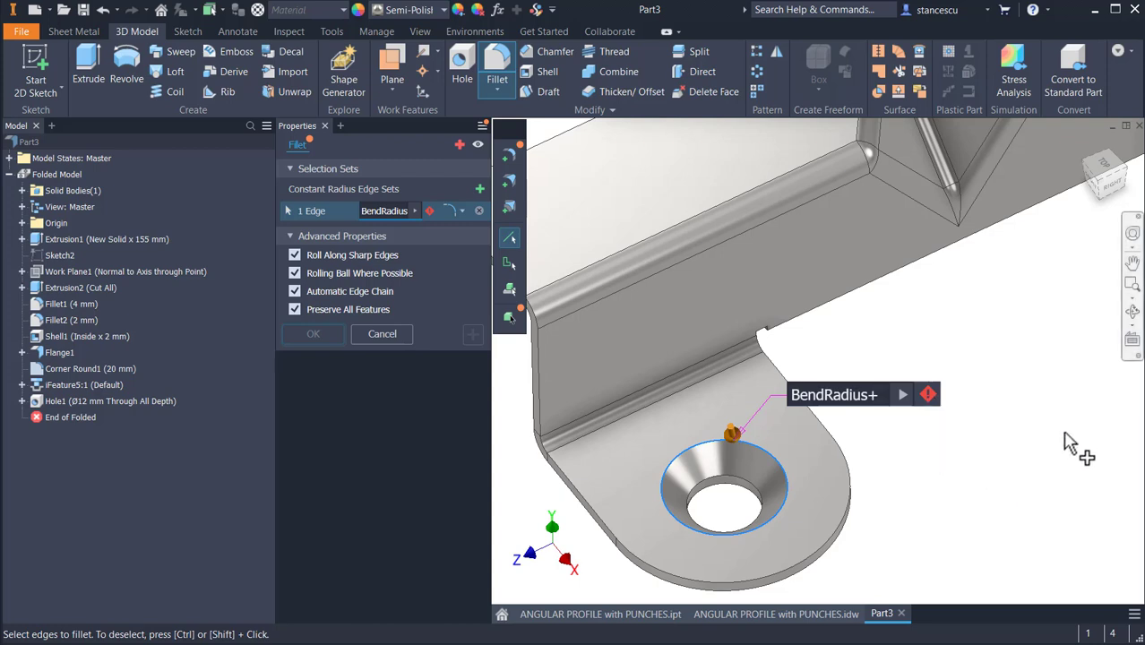
text(Thic)
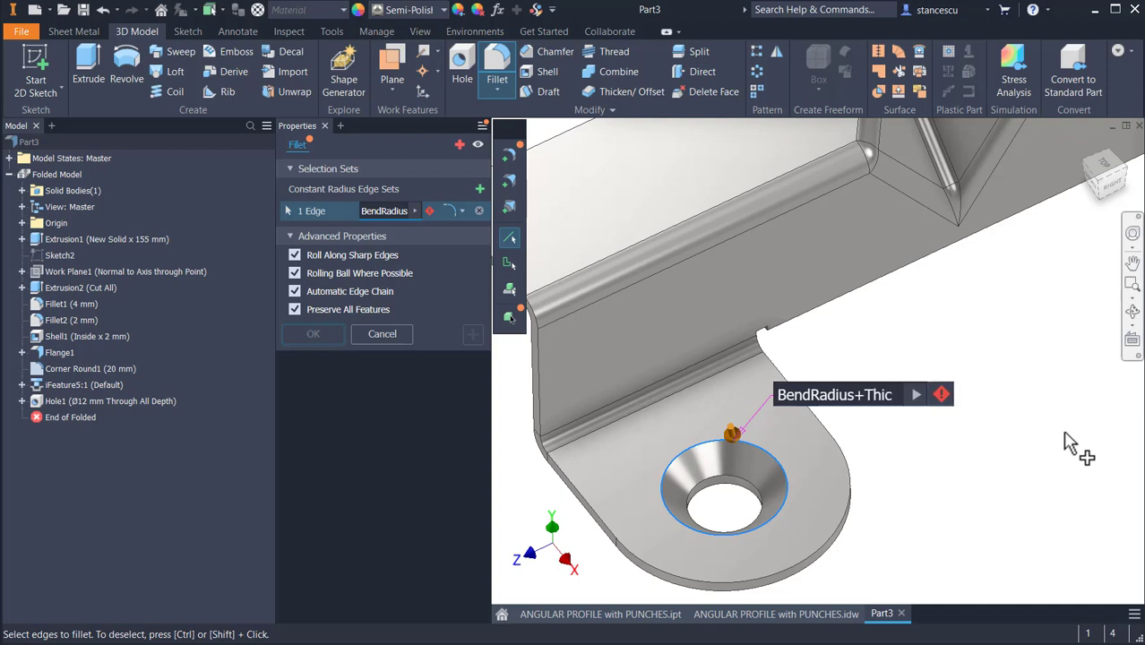
text(knes)
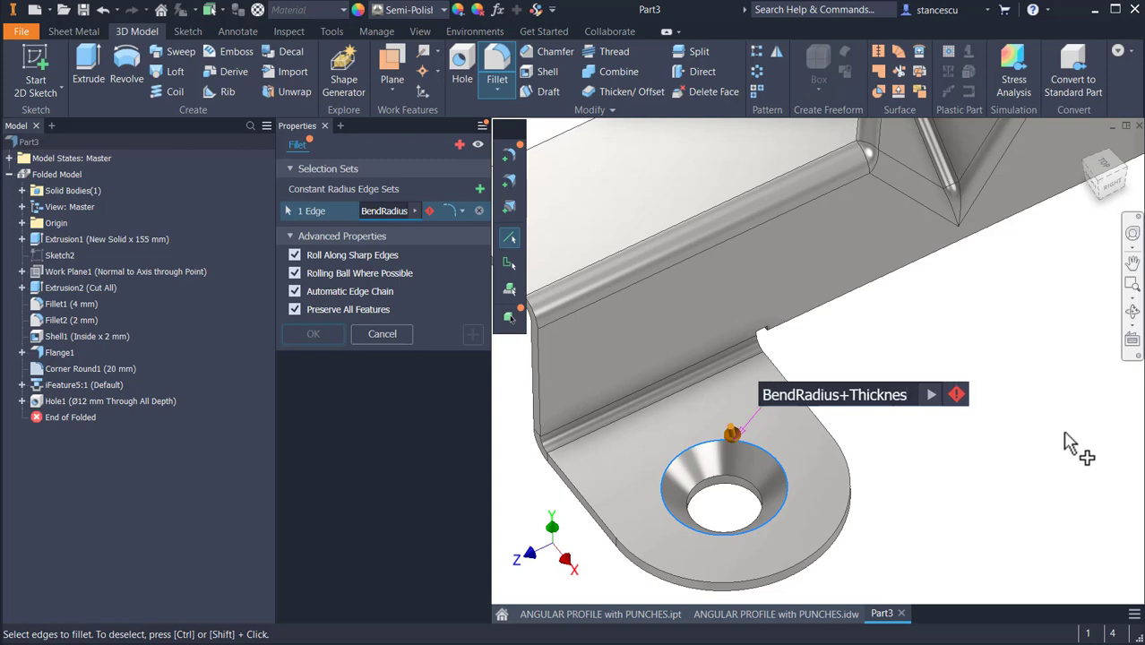
text(s)
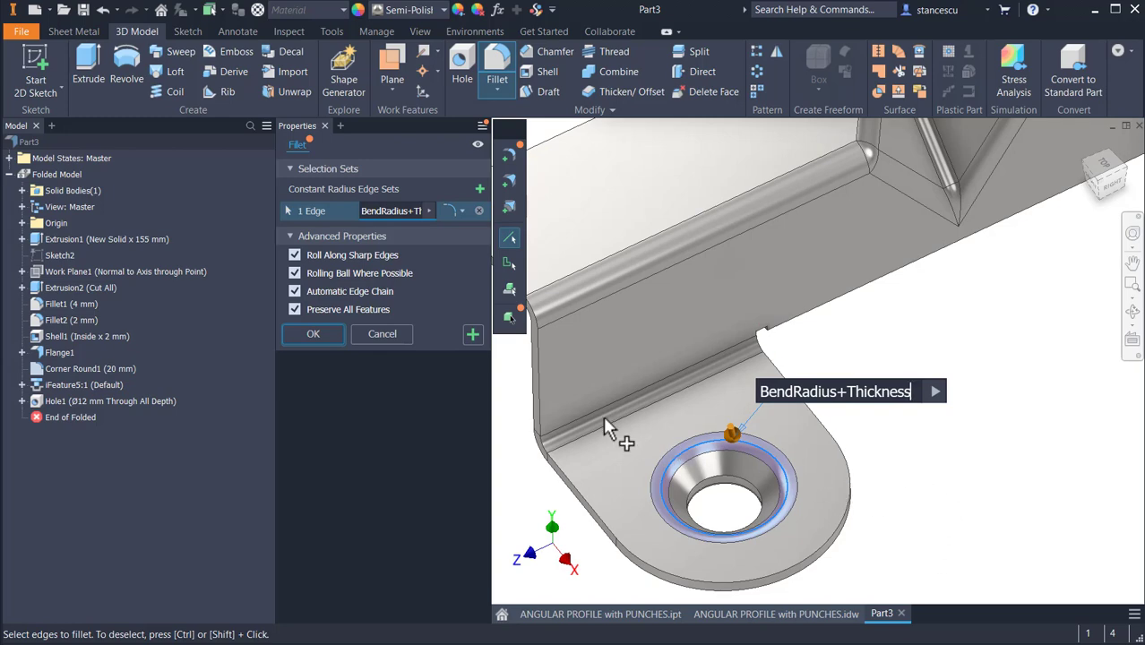
click(312, 333)
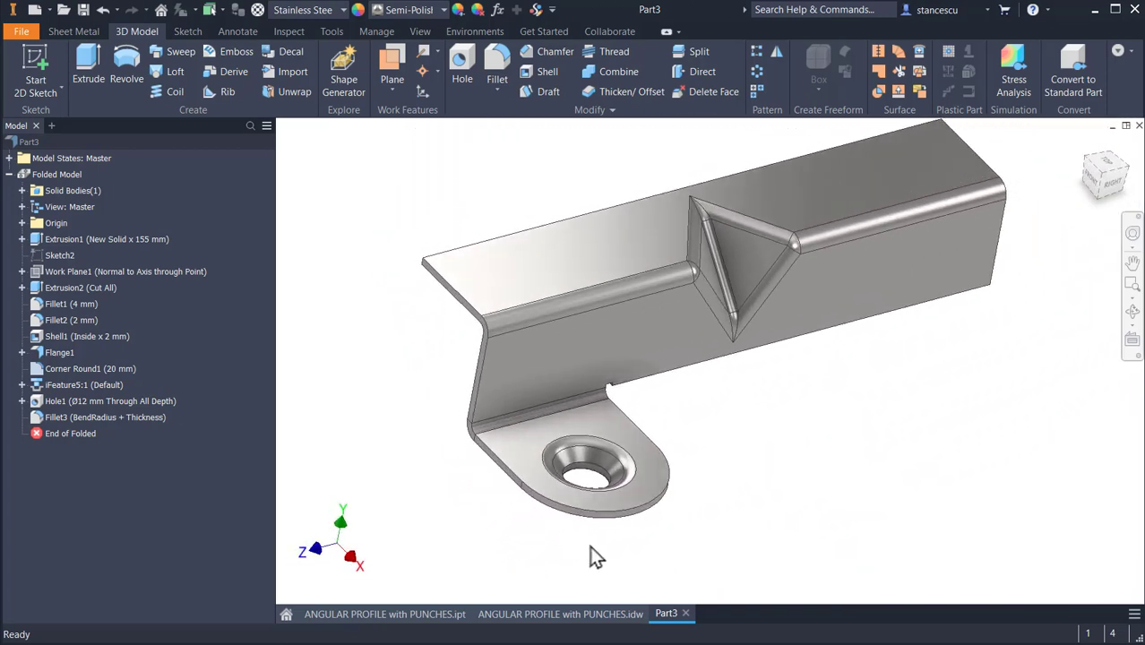
In the ANGULAR PROFILE with PUNCHES.idw drawing, examine the emboss's bend arcs and sloped walls in section A-A.
click(512, 615)
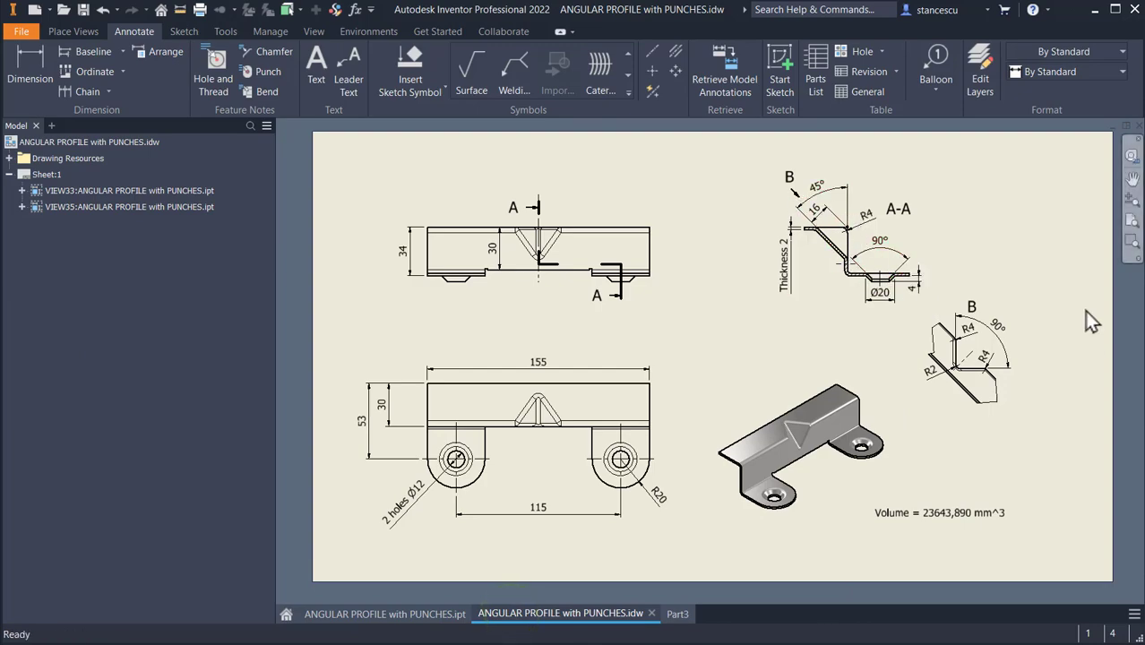
scroll(878, 286, up, 3)
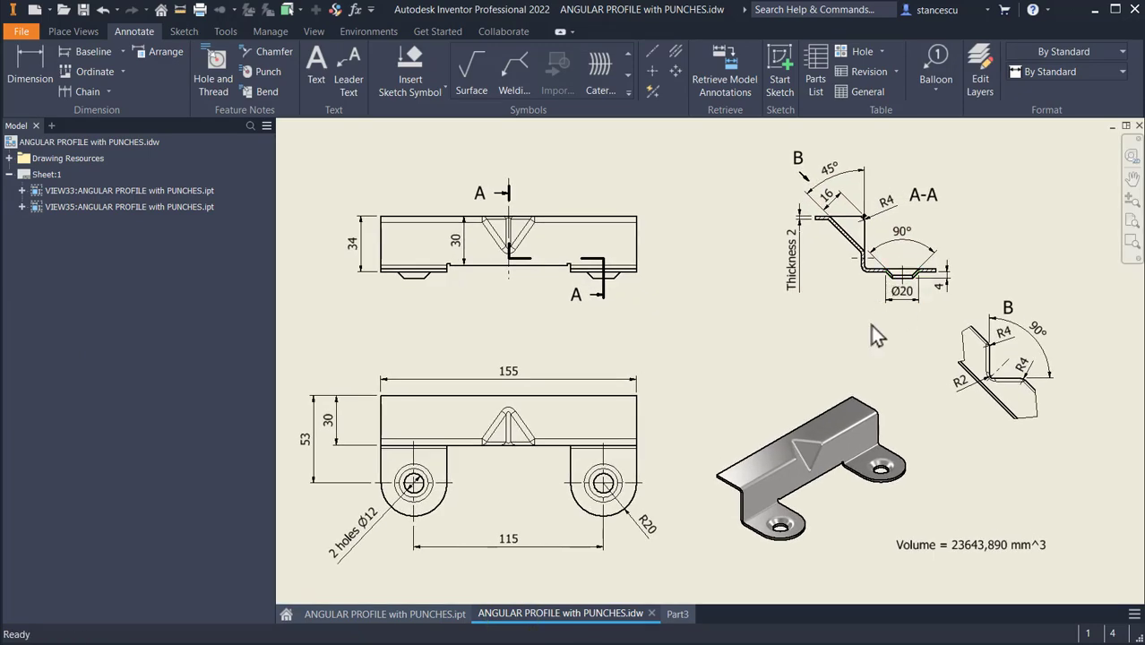
scroll(874, 333, up, 10)
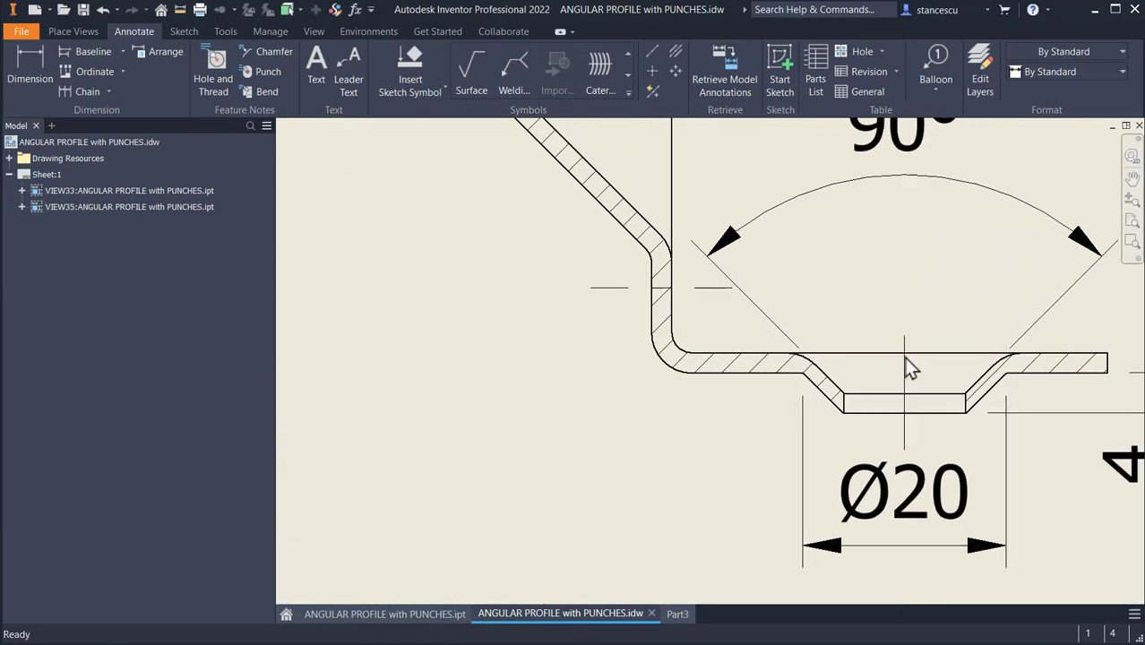
scroll(910, 368, up, 8)
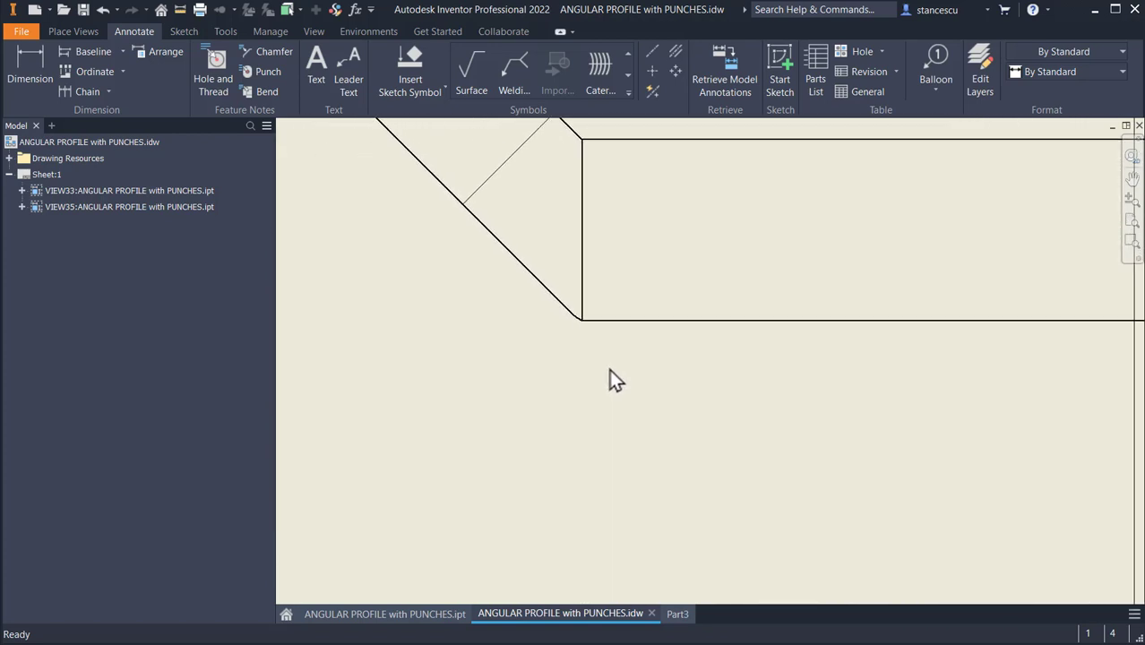
scroll(609, 369, up, 3)
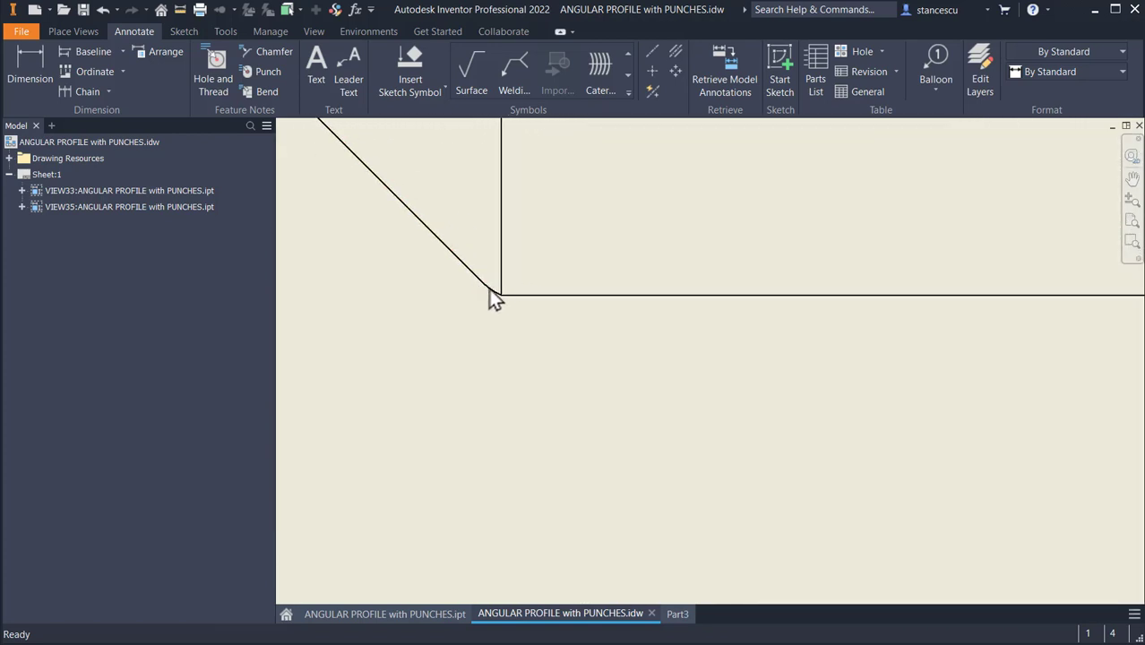
middle_drag(499, 289, 493, 287)
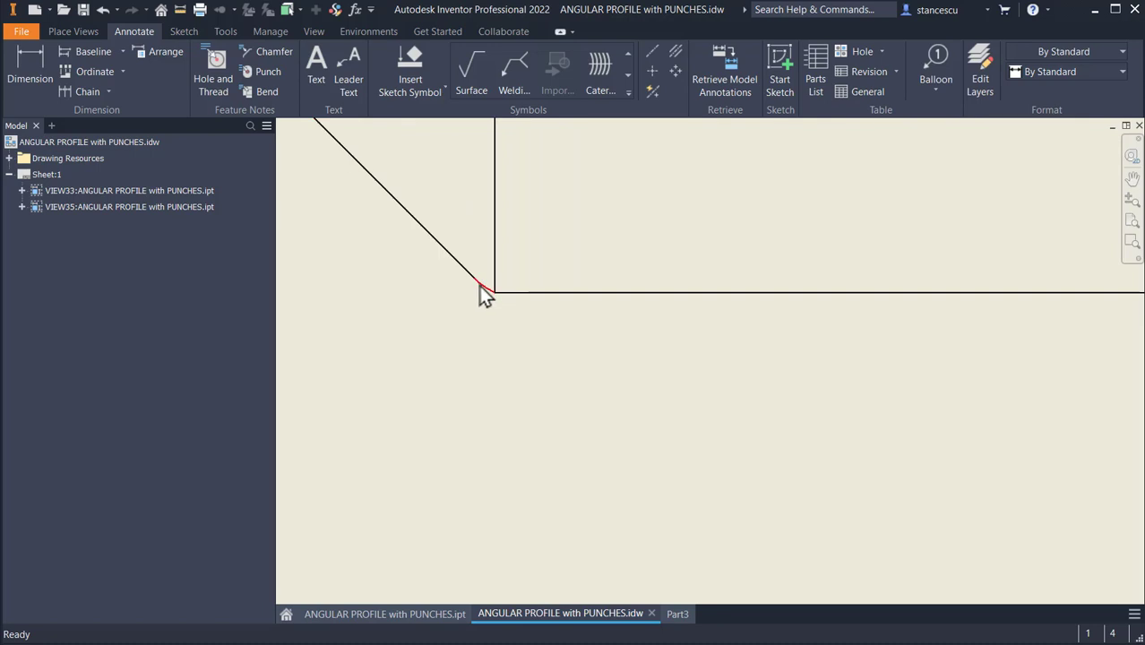
scroll(502, 327, down, 4)
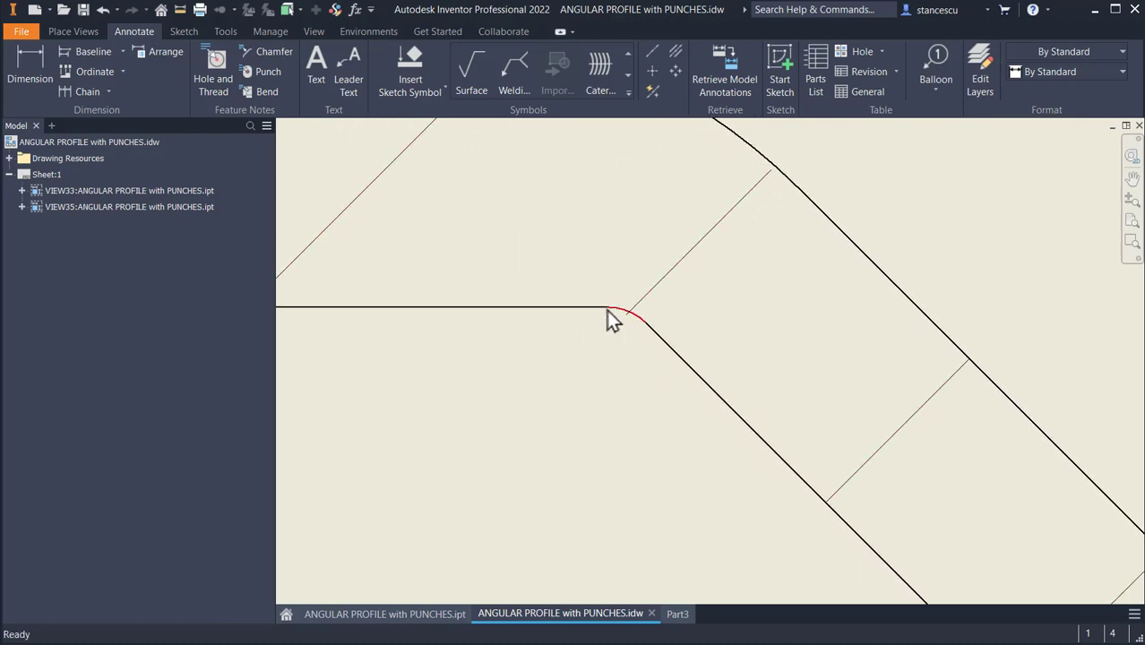
scroll(606, 309, down, 5)
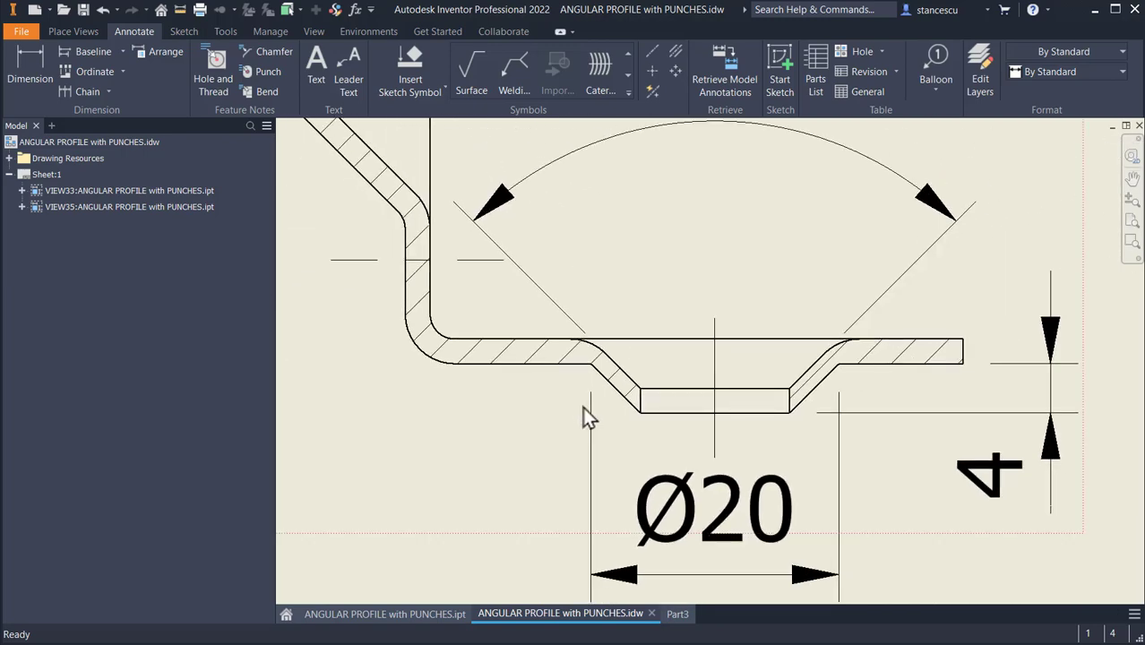
scroll(731, 243, up, 2)
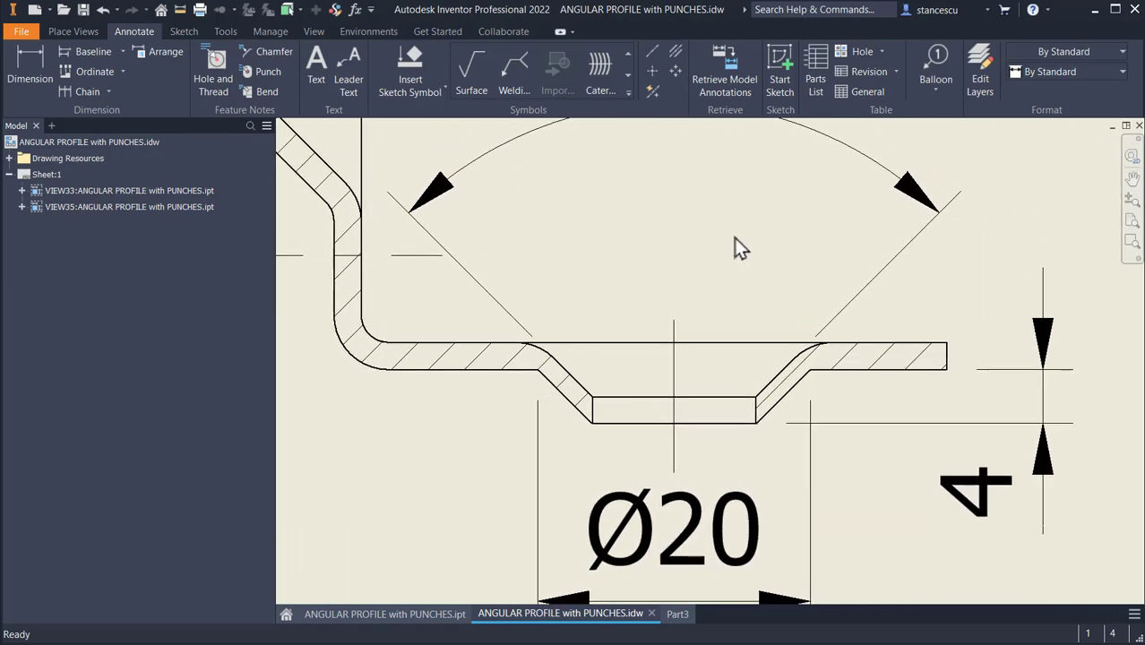
scroll(736, 240, up, 2)
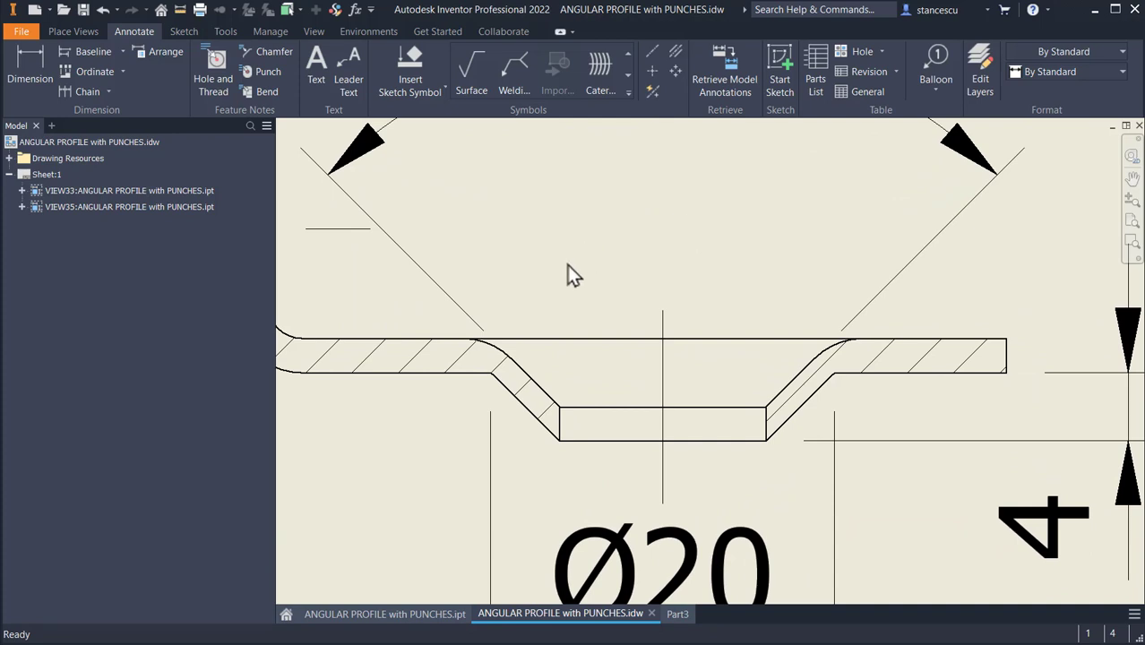
scroll(541, 382, down, 1)
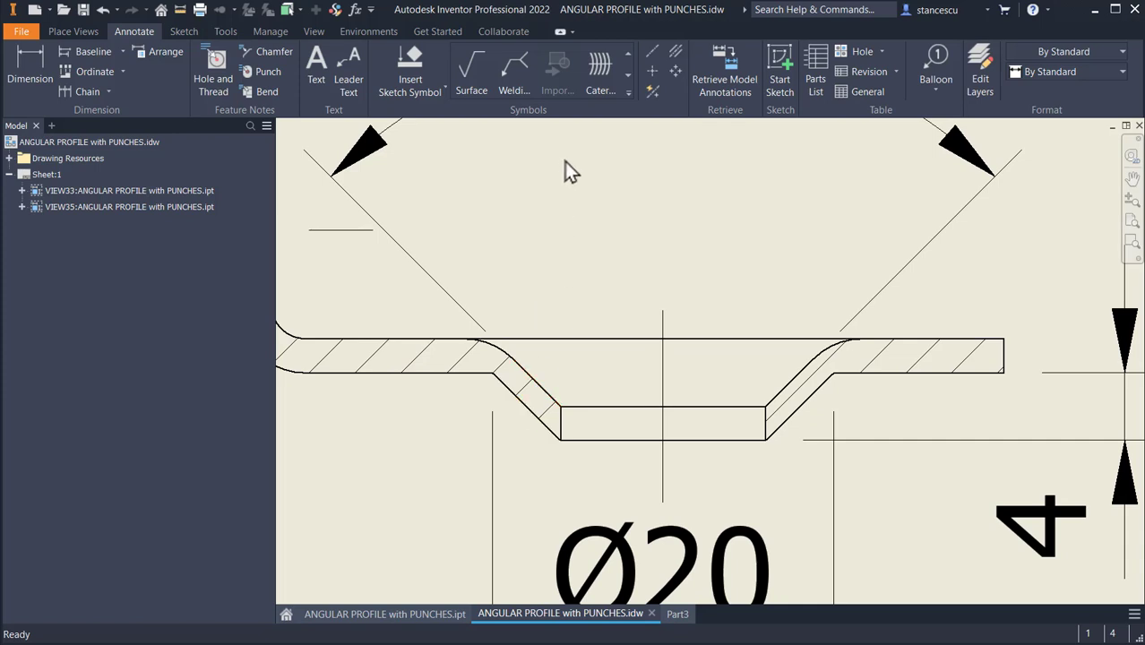
Measure the sheet thickness across the emboss's sloped wall in section A-A with a temporary dimension, without placing it.
click(27, 54)
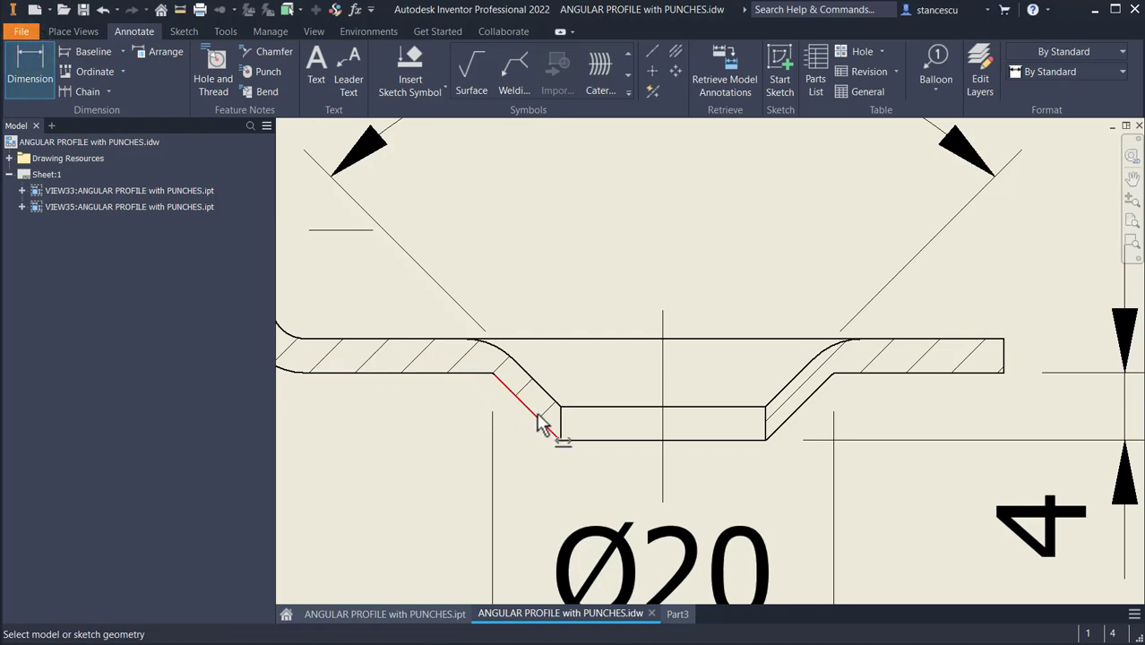
scroll(536, 419, down, 1)
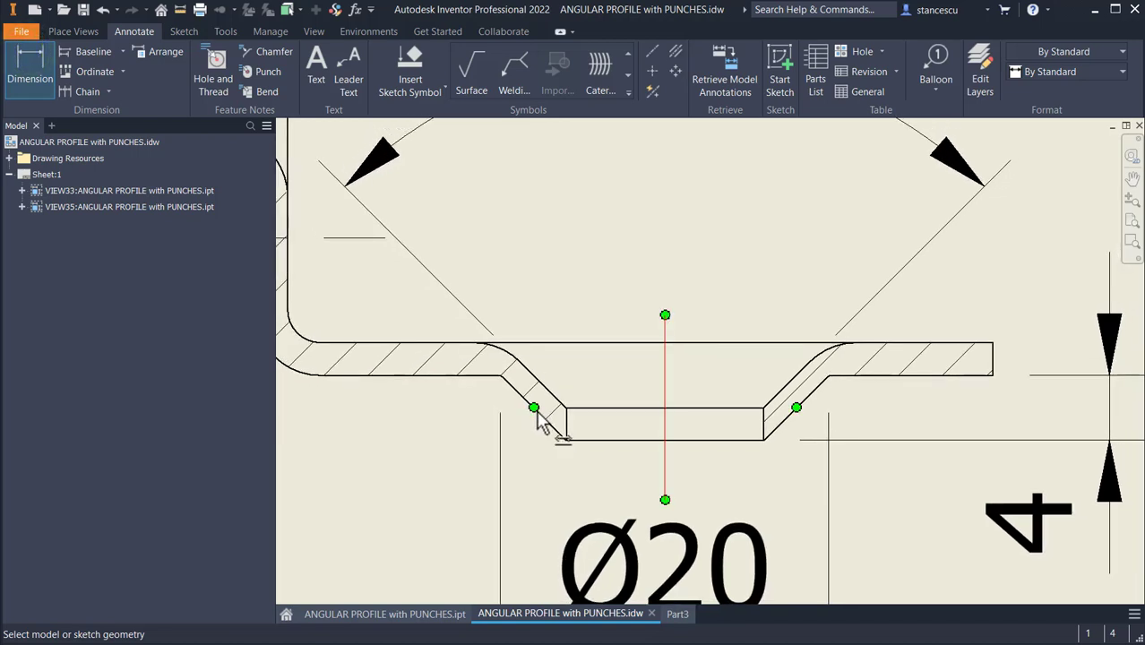
click(544, 421)
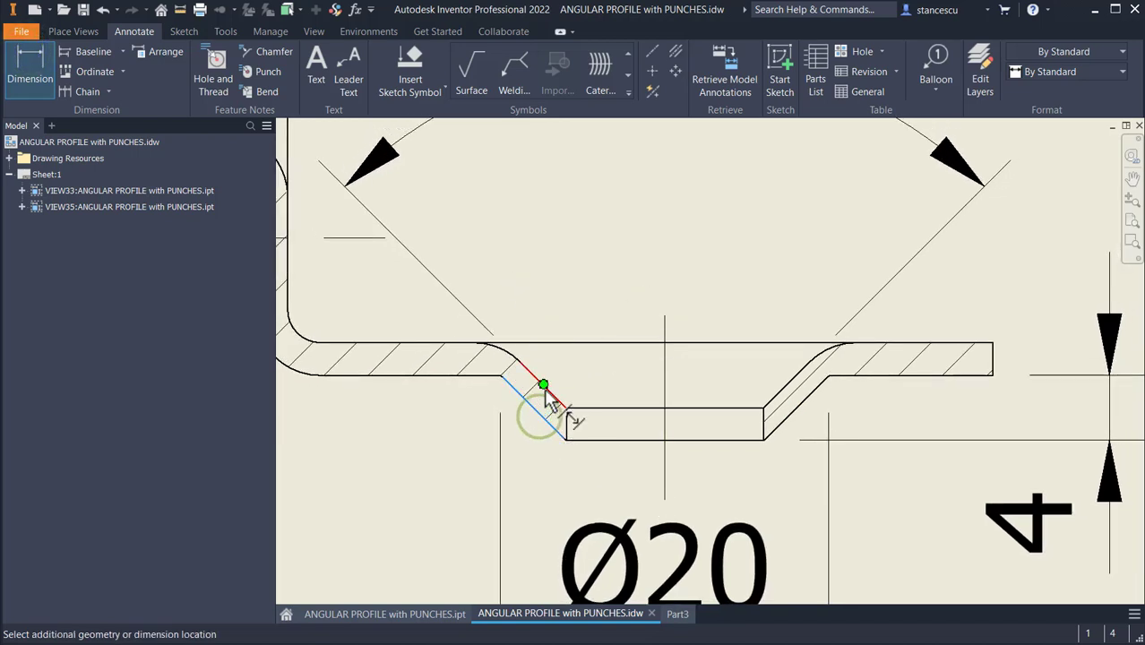
click(547, 394)
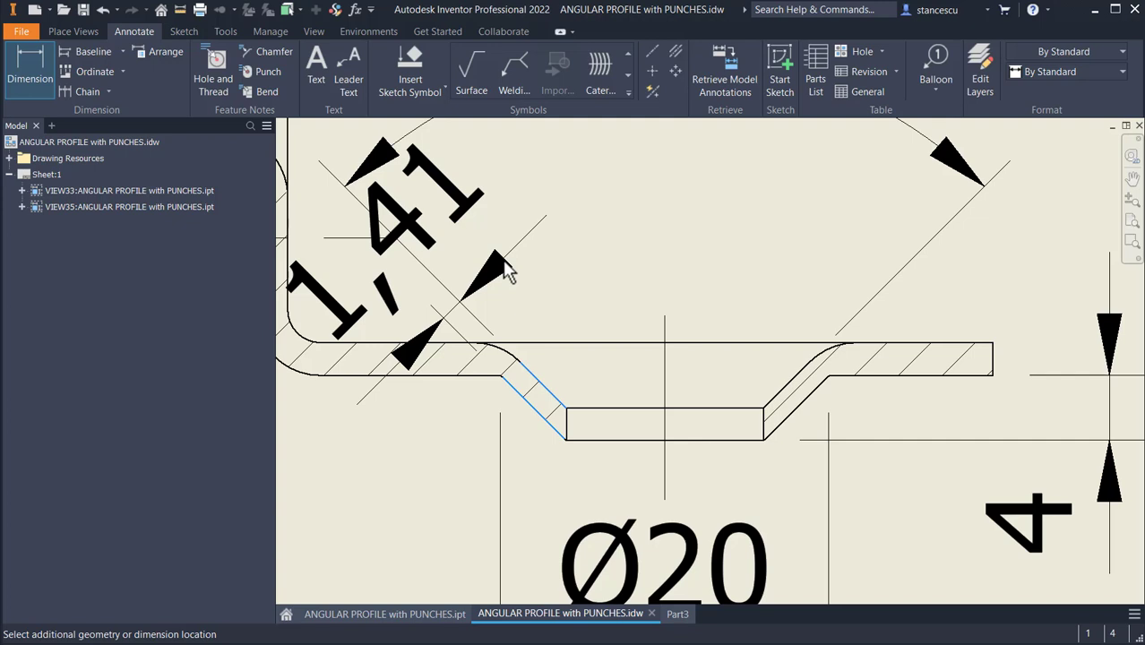
key(Escape)
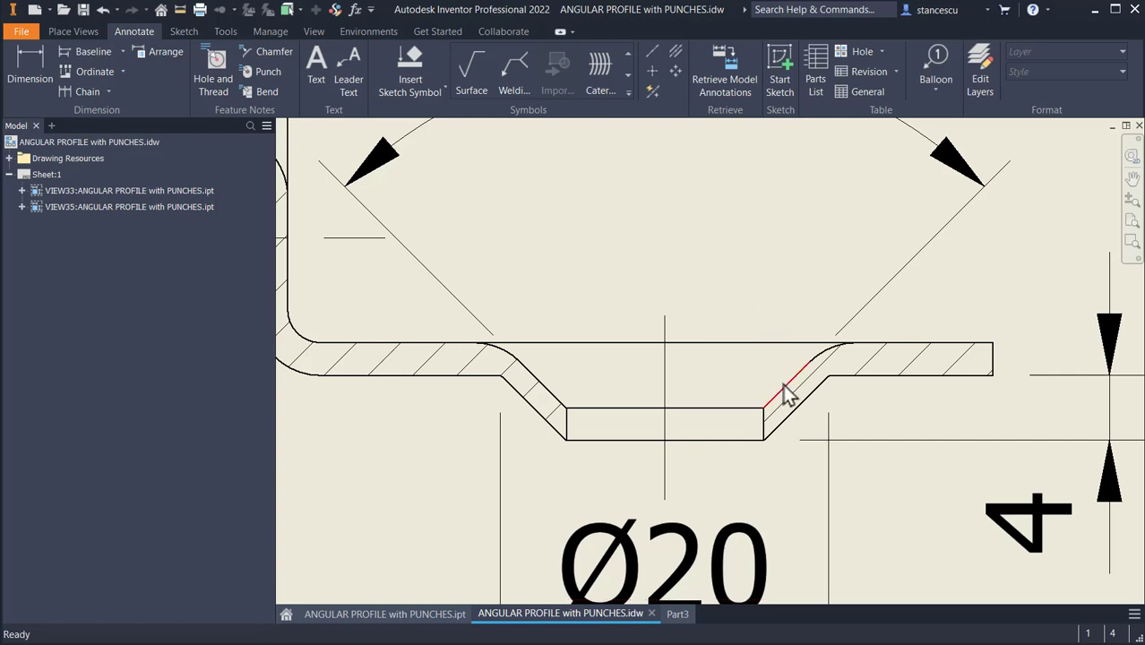
right_click(769, 266)
click(871, 198)
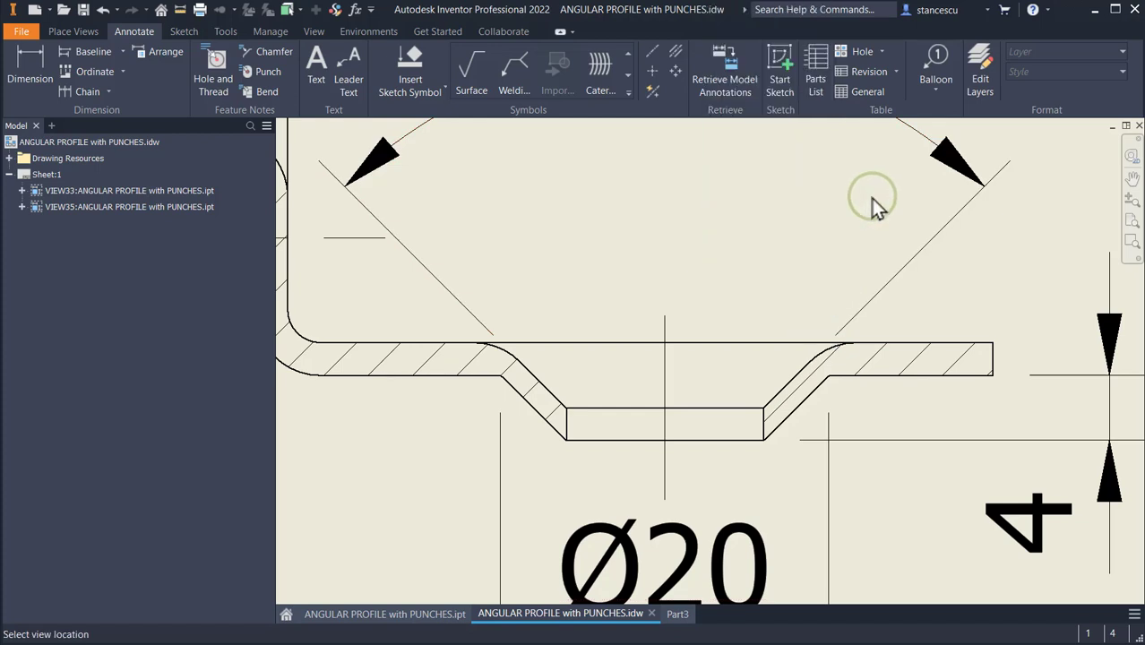
key(F6)
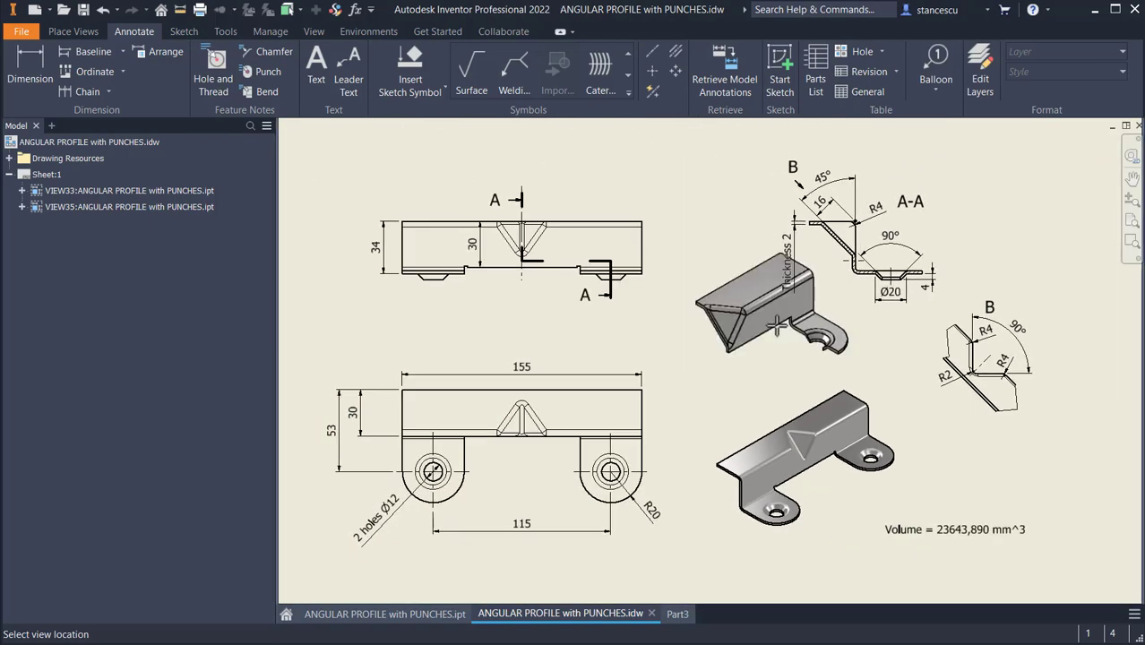
key(Escape)
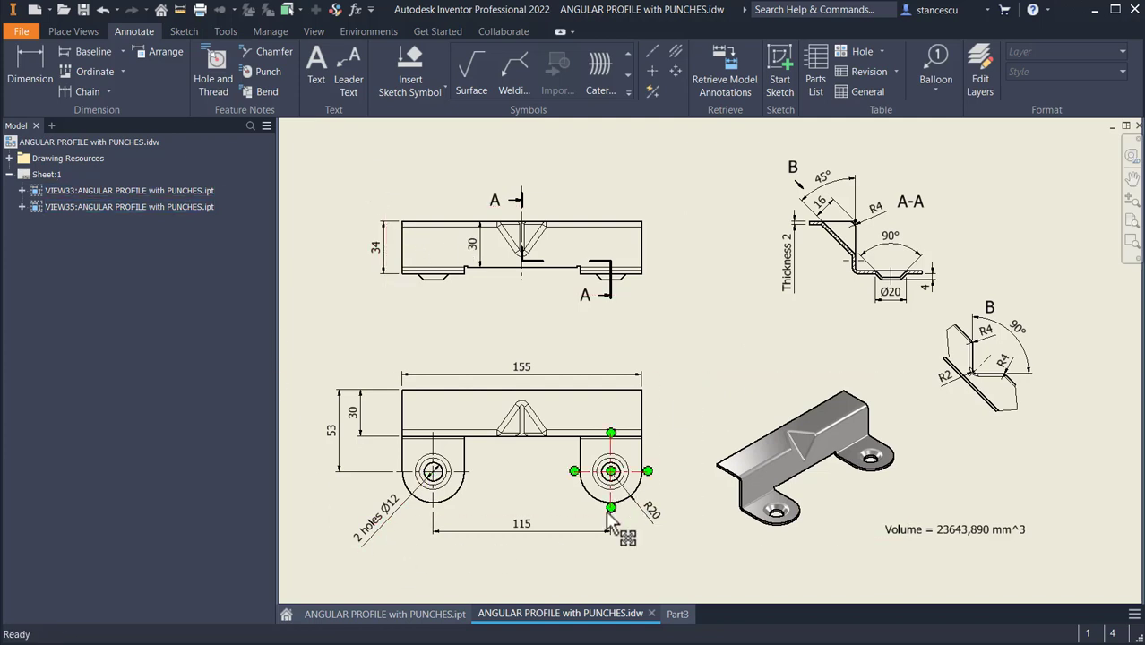
Inspect the punched tab in Part3 and compare the part with the two-tab layout in the ANGULAR PROFILE with PUNCHES.idw drawing.
click(674, 615)
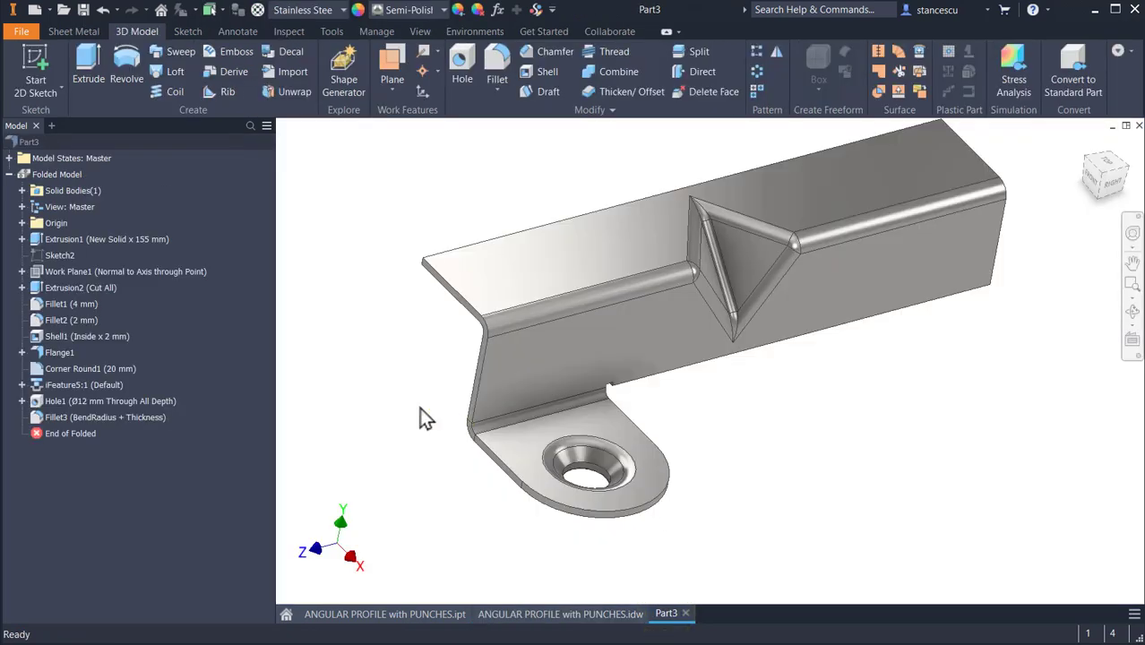
click(755, 439)
key(F6)
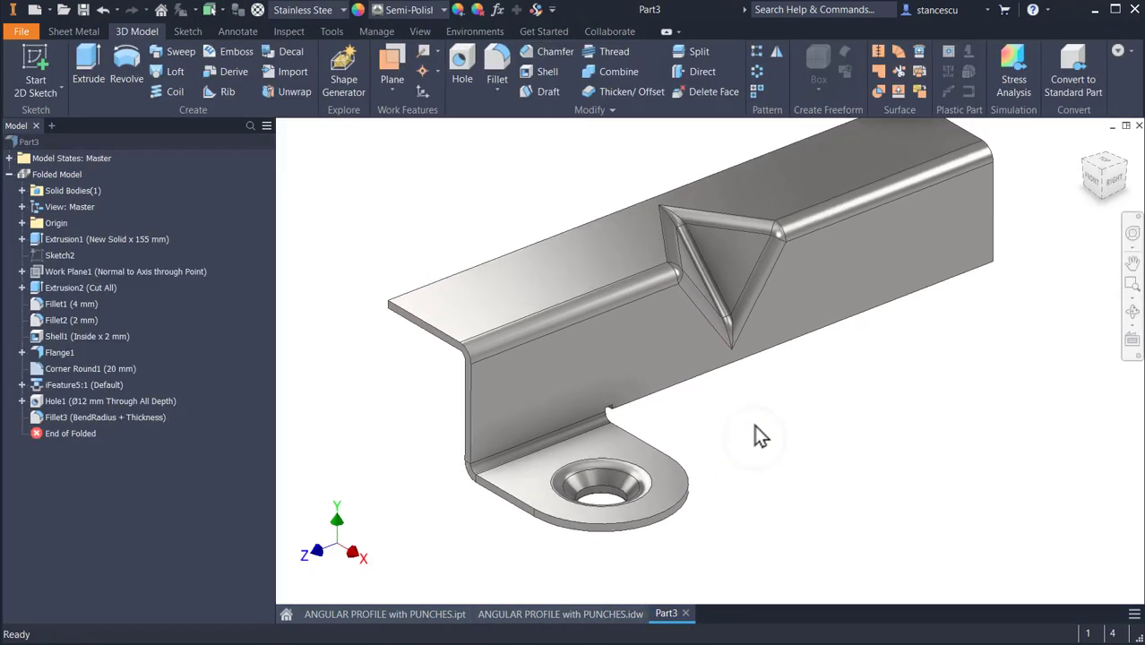
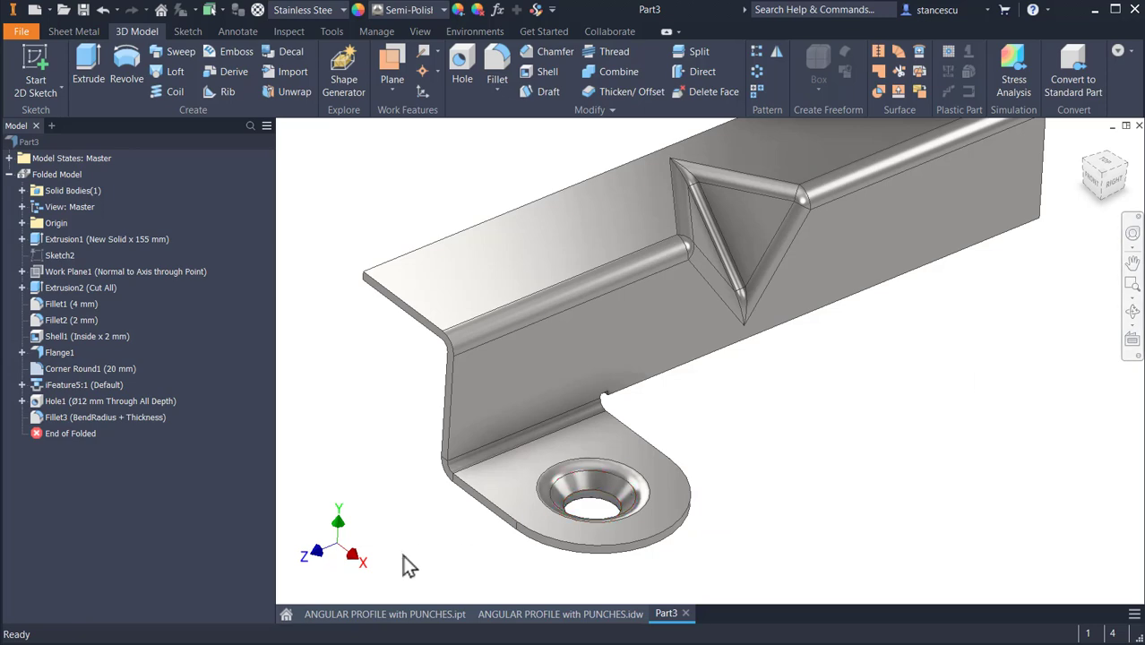
click(514, 616)
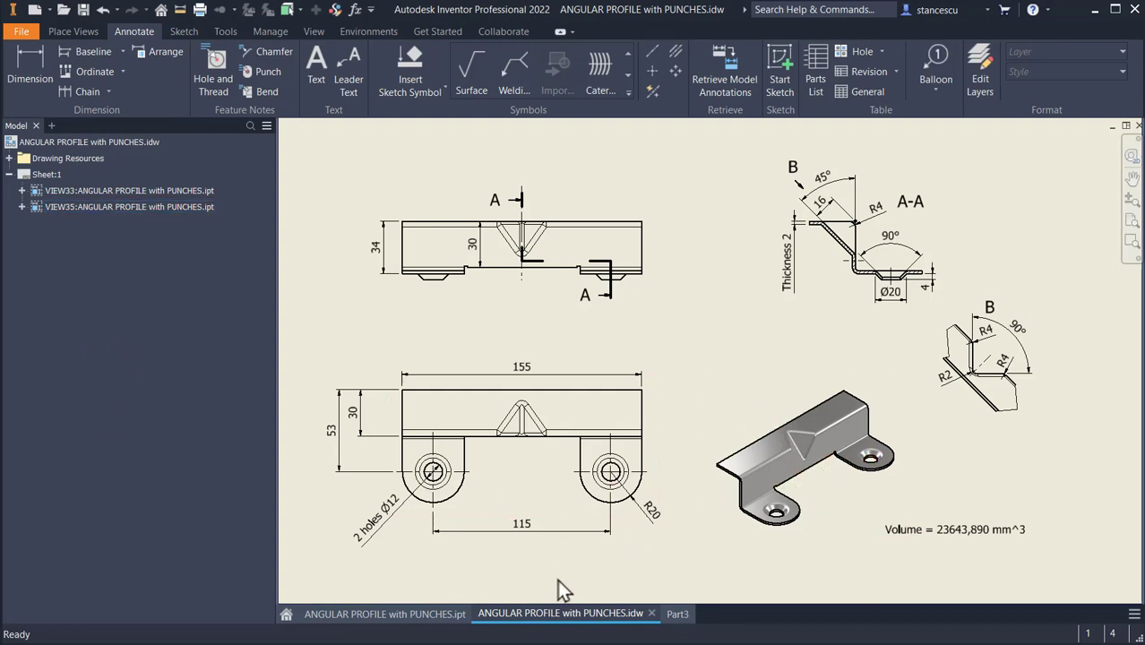
click(677, 615)
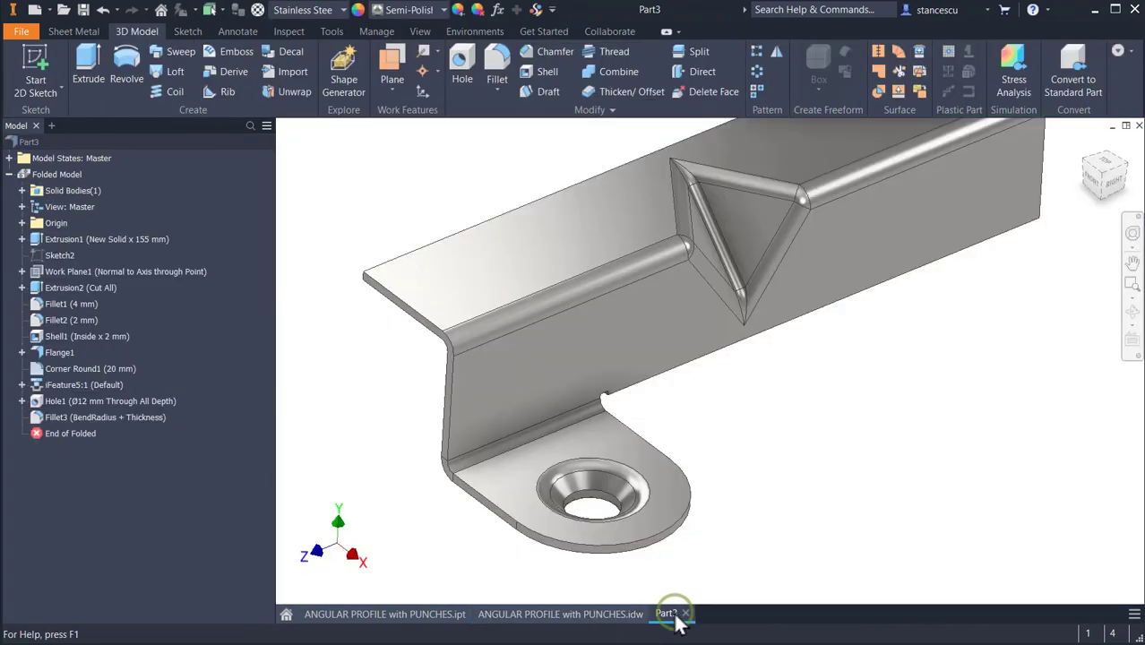
scroll(757, 464, down, 3)
scroll(758, 457, up, 1)
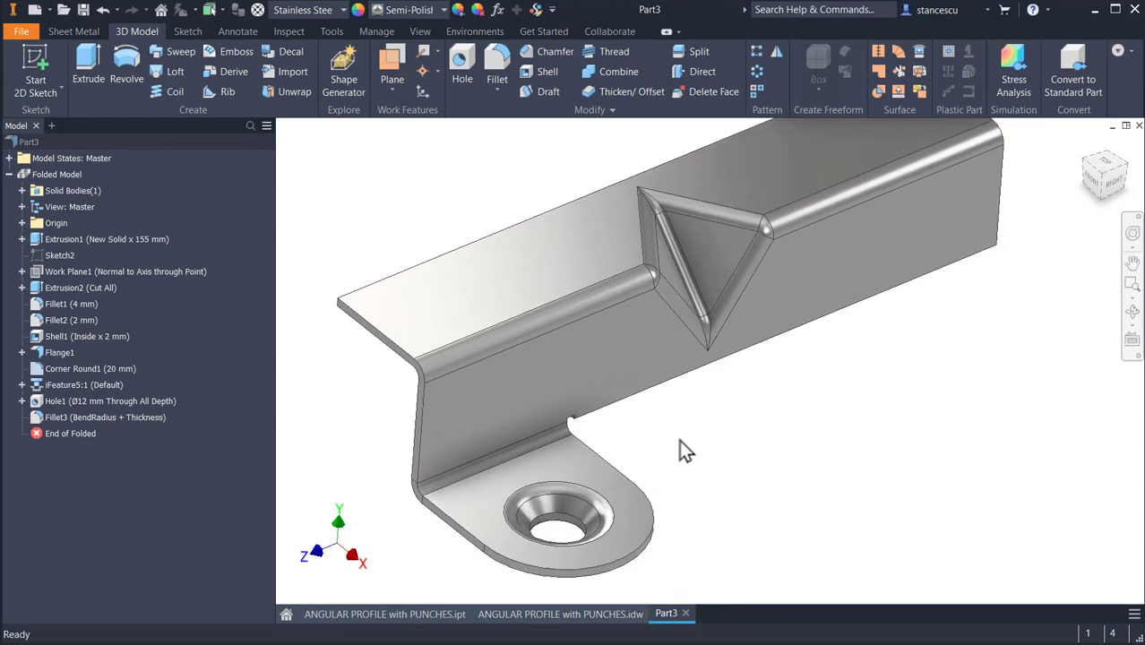
scroll(422, 189, up, 1)
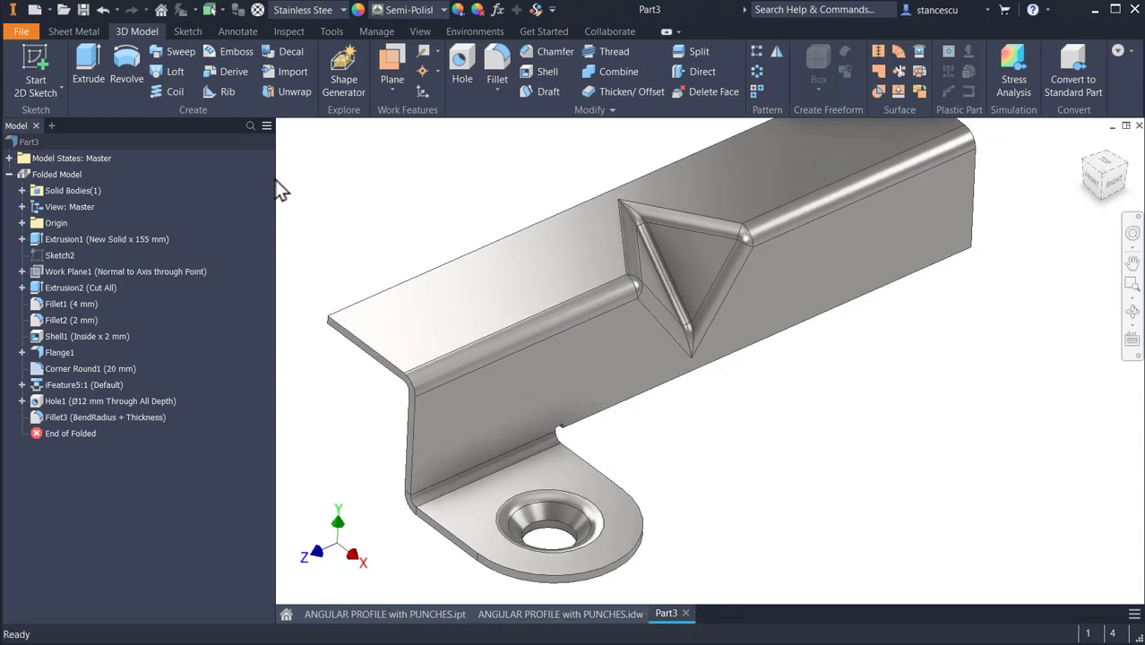
Try to mirror the flange, its 20 mm corner round, the iFeature punch, the 12 mm hole and the BendRadius+Thickness fillet about the XY plane.
click(777, 58)
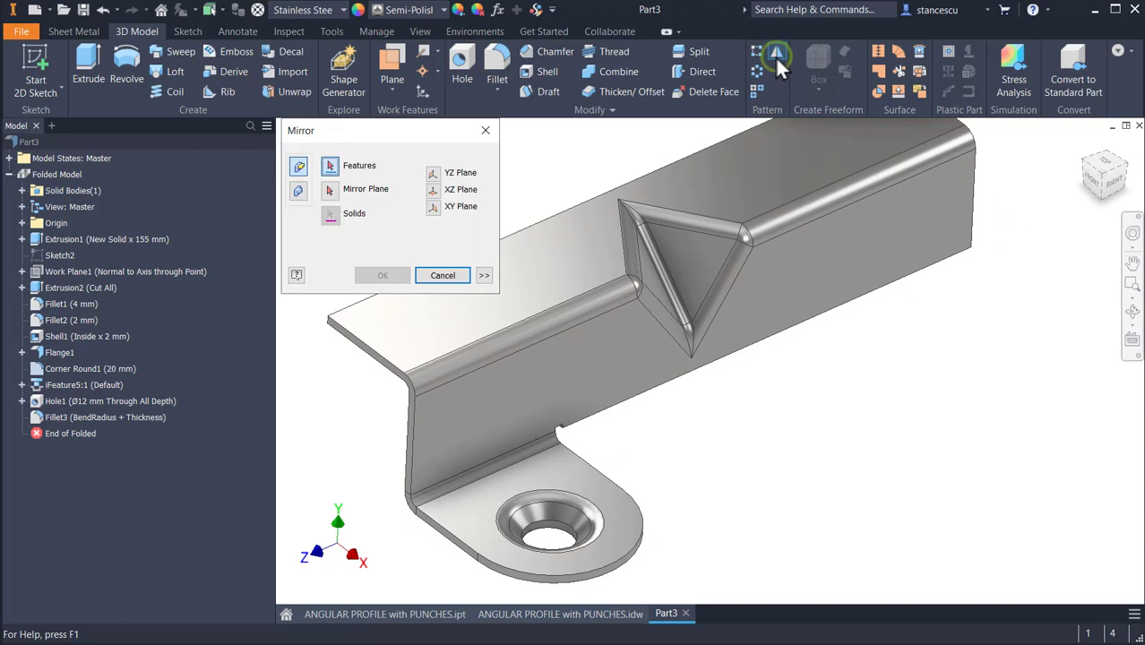
click(58, 354)
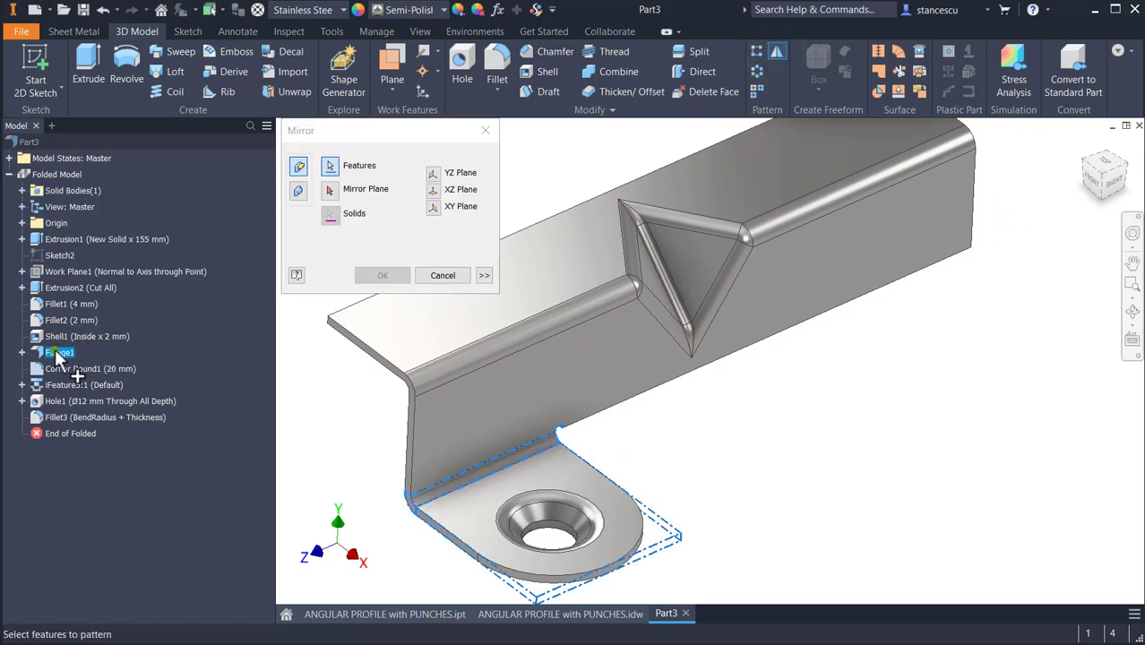
click(58, 370)
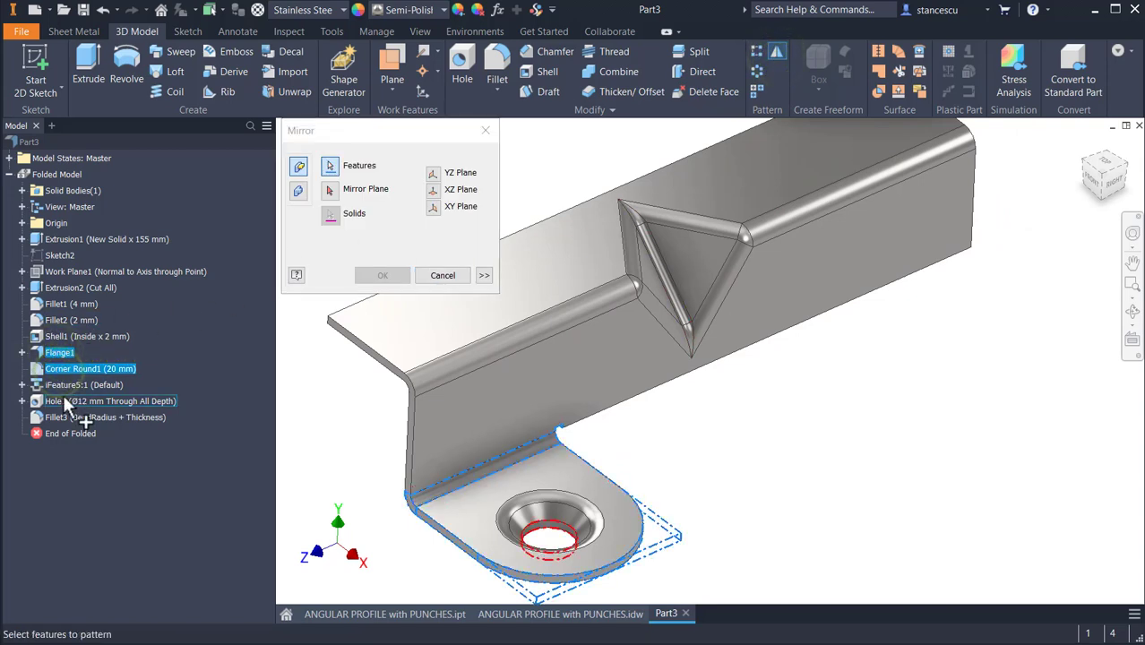
click(64, 384)
click(72, 403)
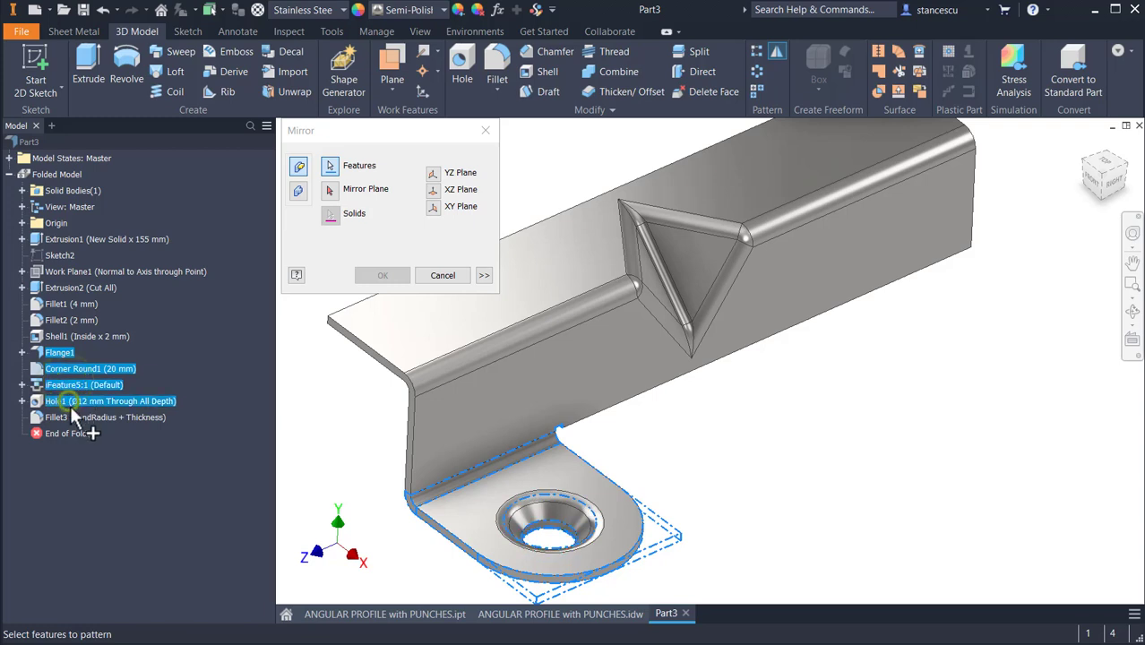
click(70, 417)
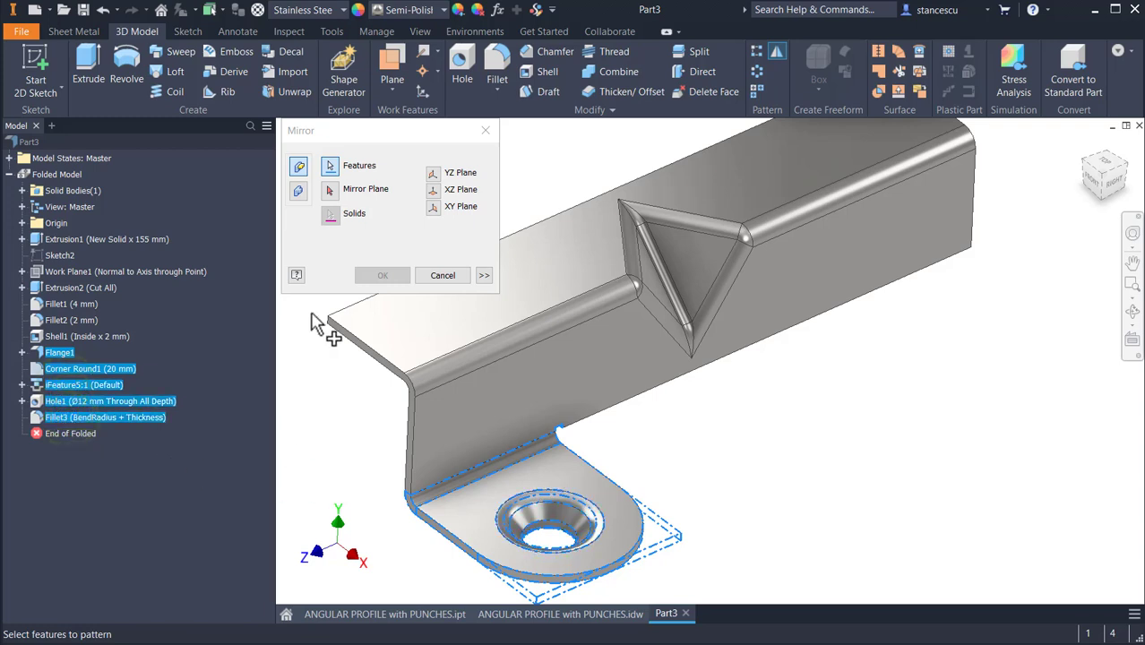
click(330, 190)
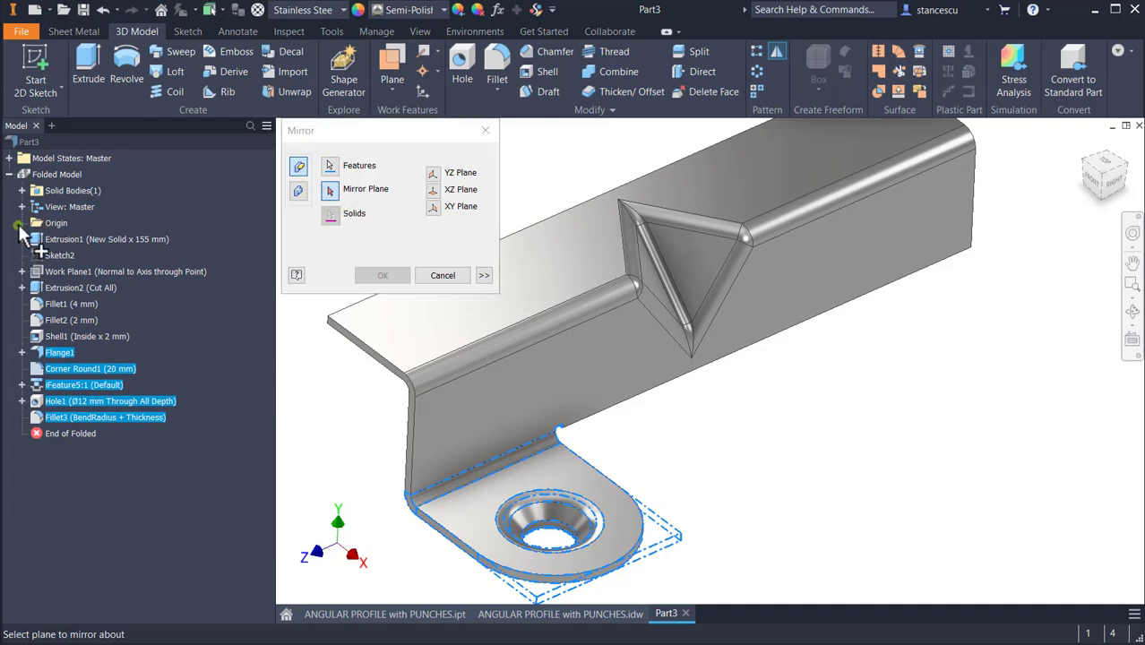
click(22, 223)
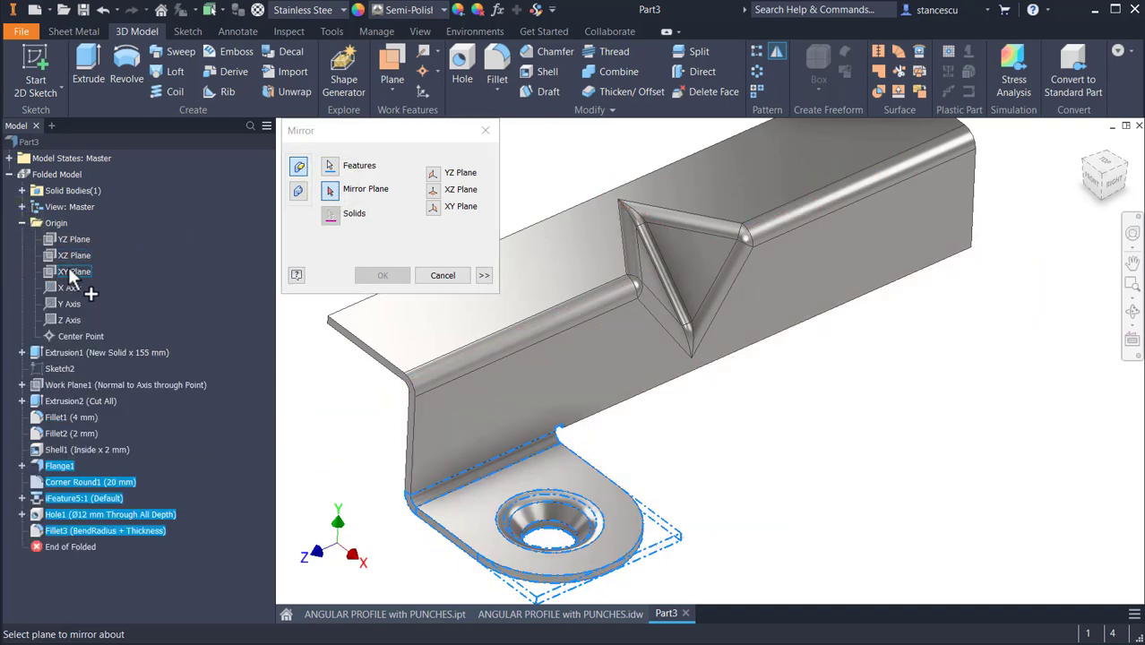
click(72, 272)
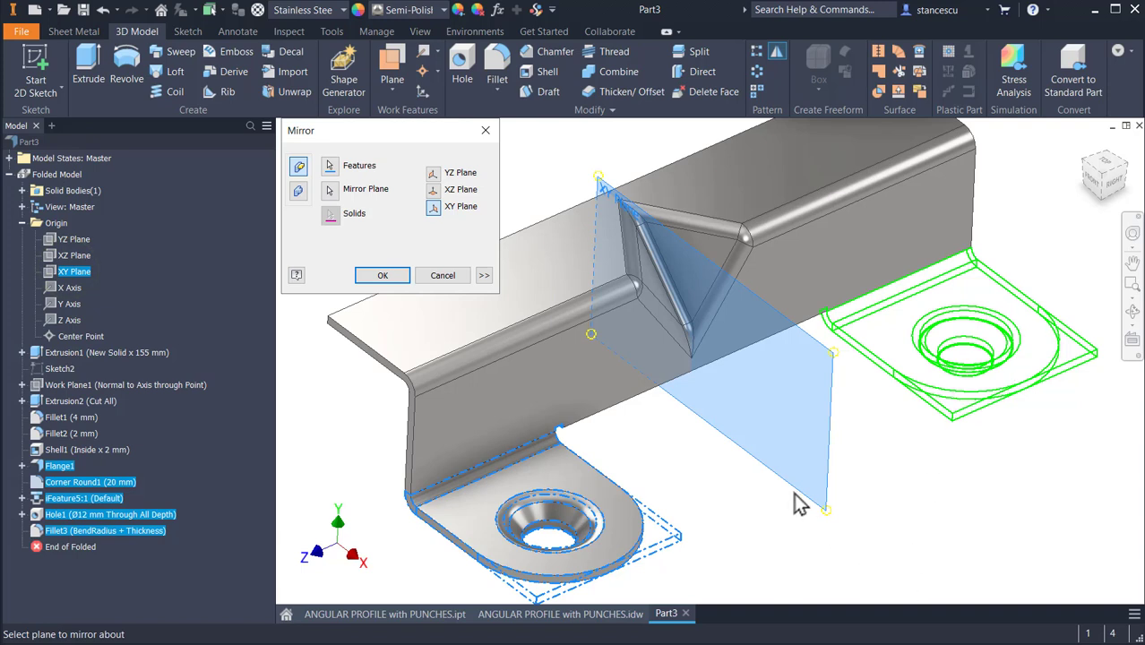
click(374, 275)
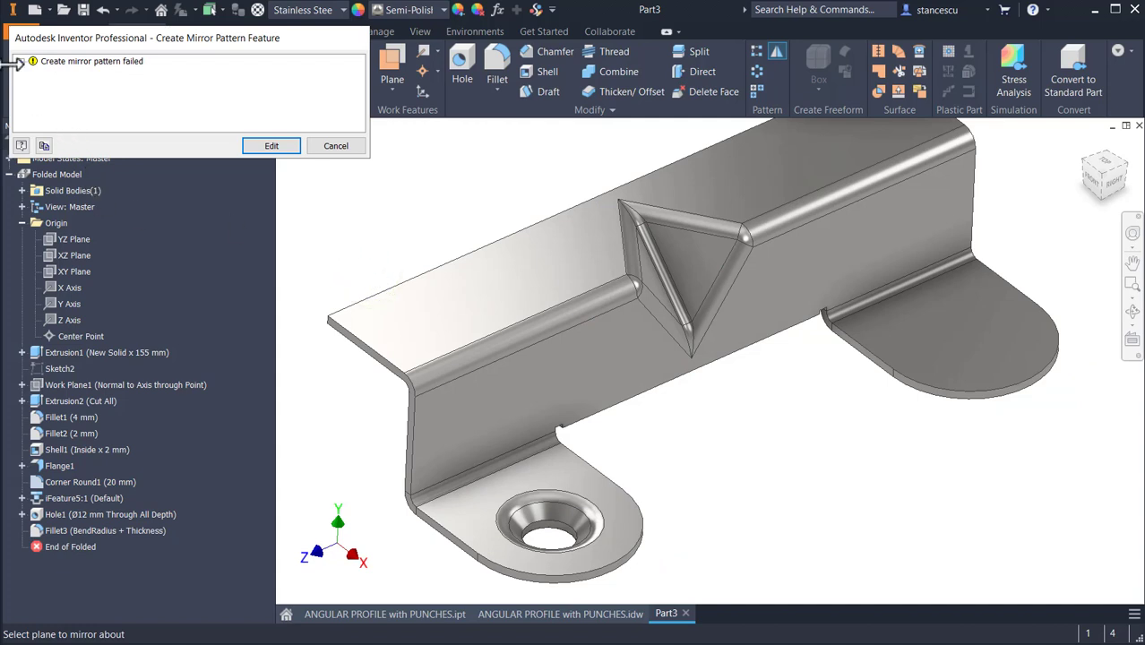
Expand the mirror error report to find which feature caused the problem, and cancel the mirror.
click(20, 62)
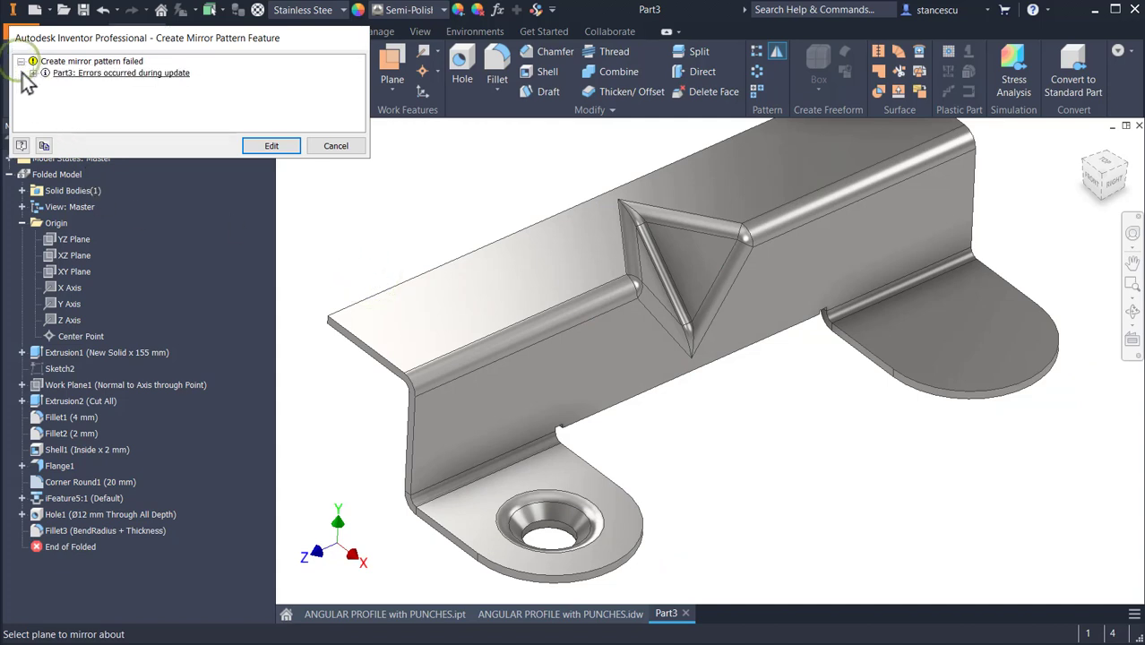
click(34, 73)
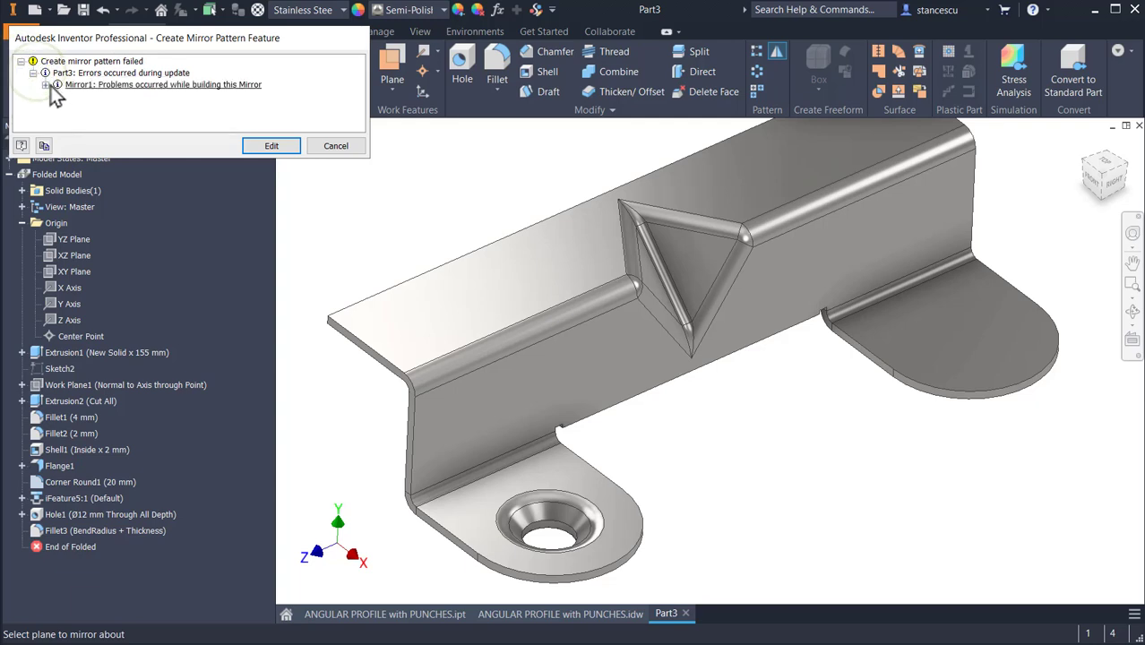
click(47, 85)
click(57, 96)
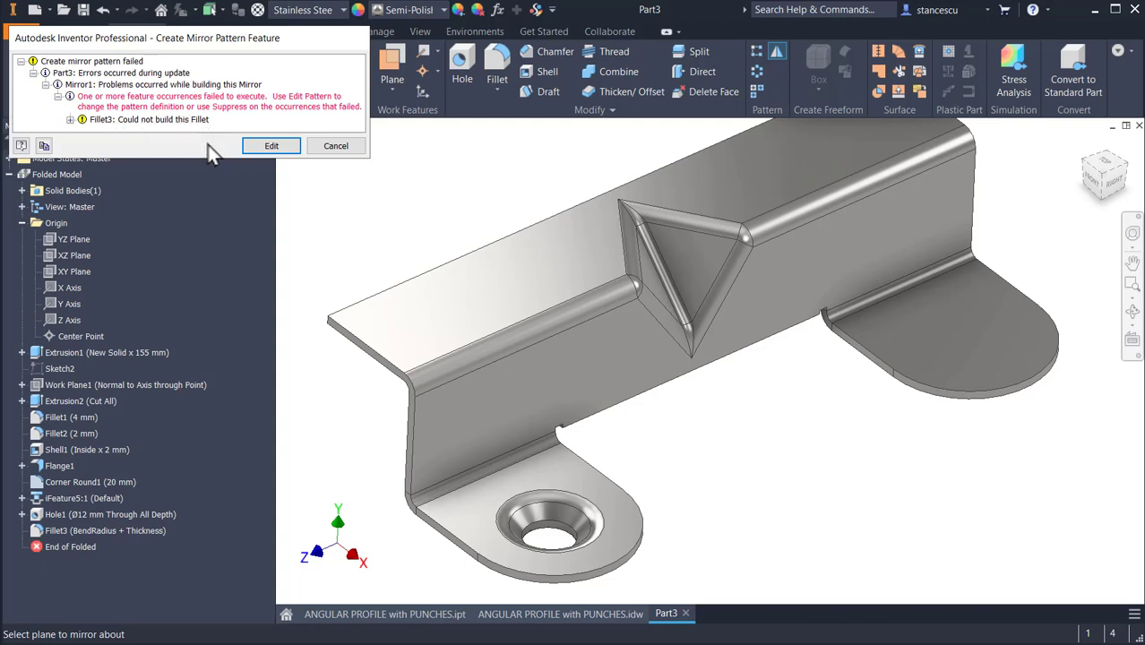
click(337, 148)
click(336, 148)
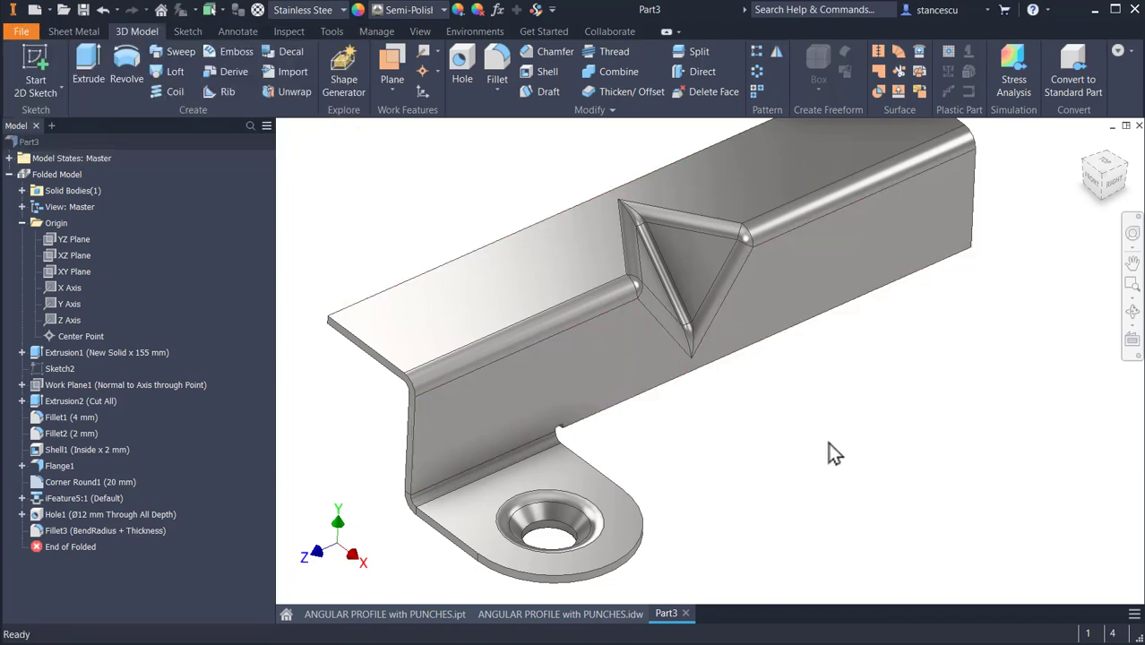
shift+middle_drag(833, 446, 867, 261)
key(F5)
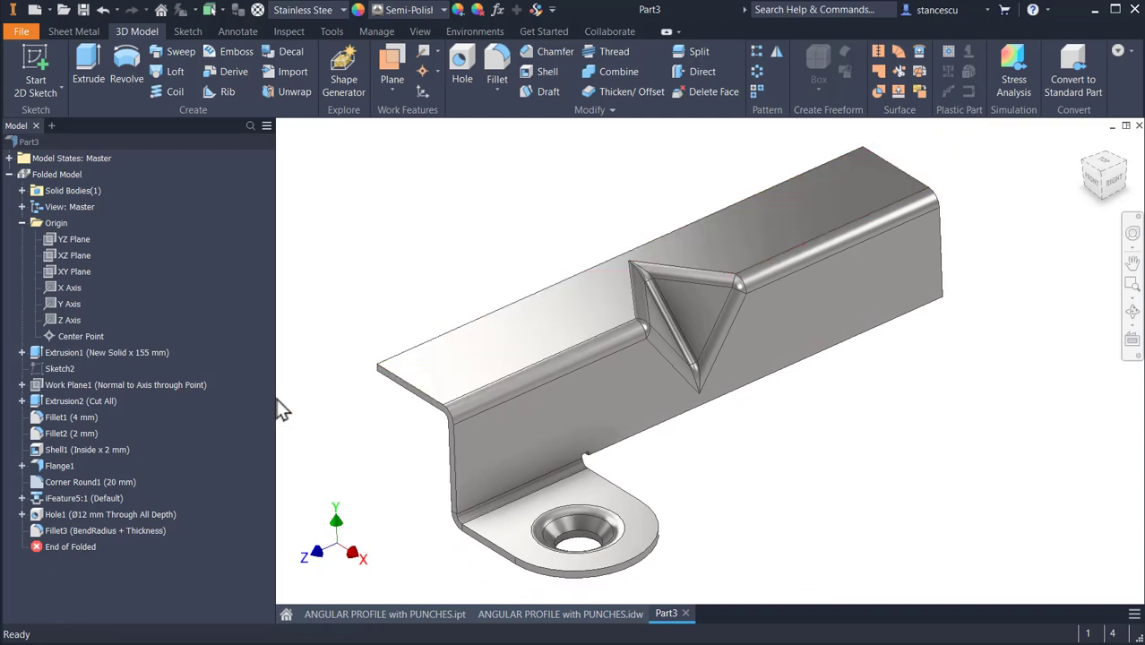
Mirror the flange, its 20 mm corner round, the iFeature punch and the 12 mm hole about the XY plane, leaving out the emboss fillet.
click(776, 54)
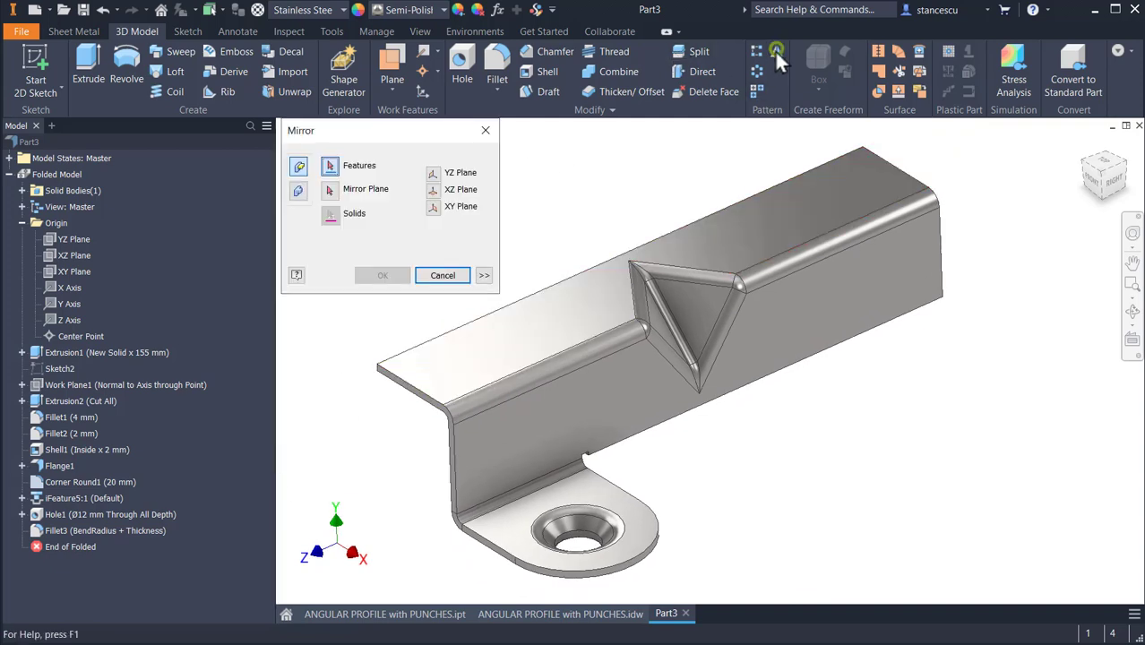
click(63, 467)
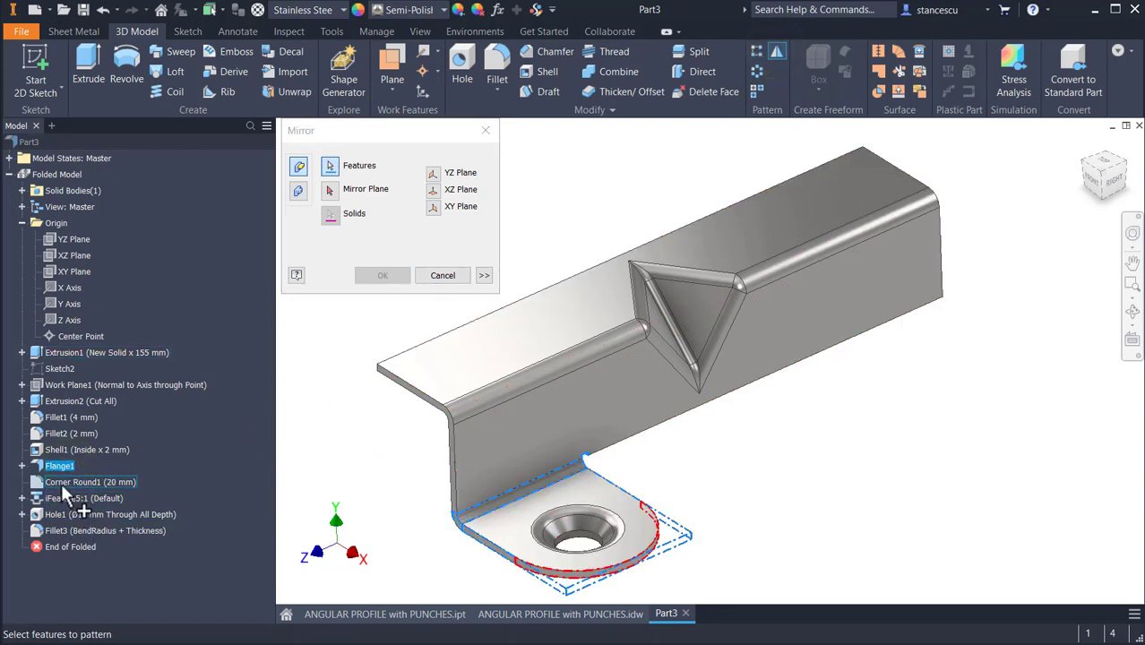
click(61, 483)
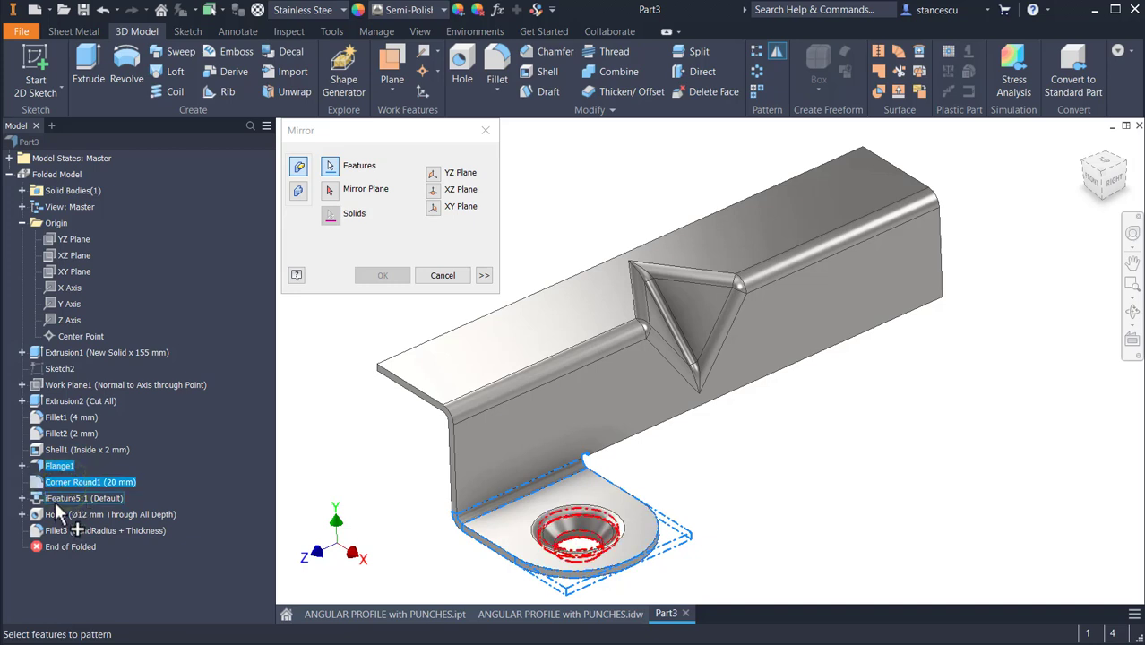
click(54, 500)
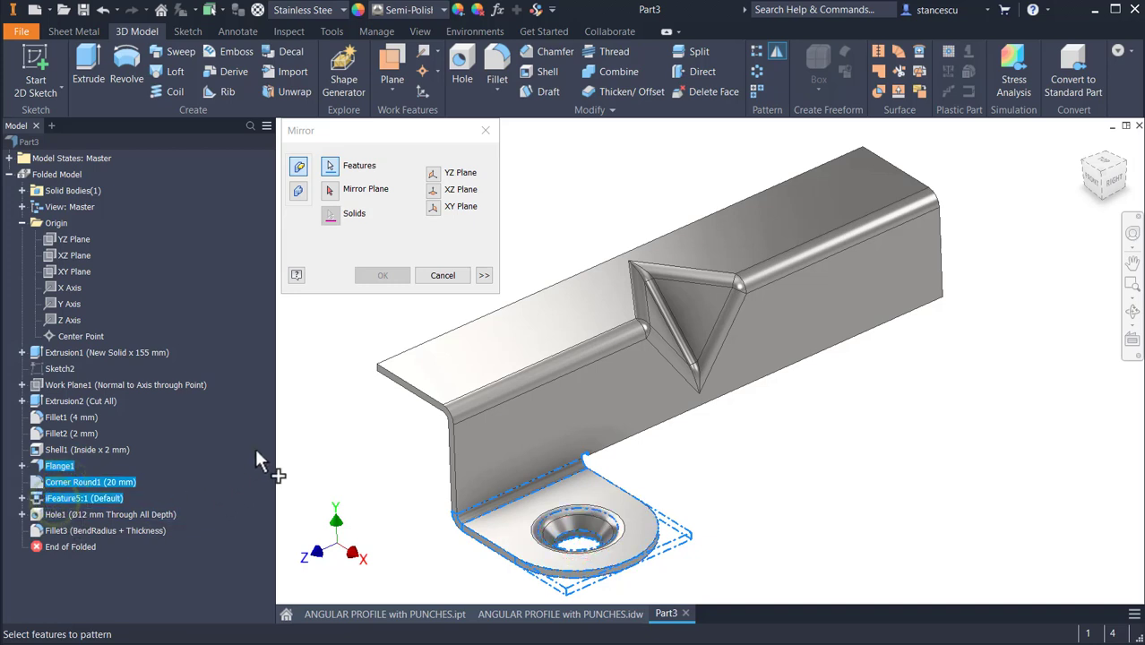
click(51, 515)
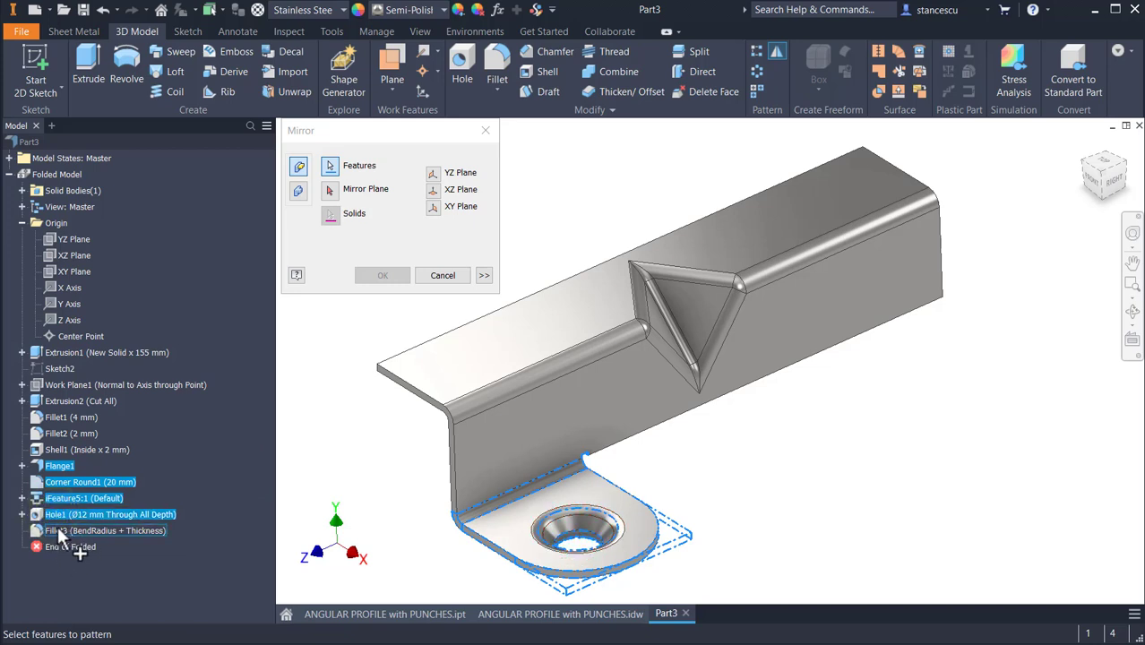
click(329, 189)
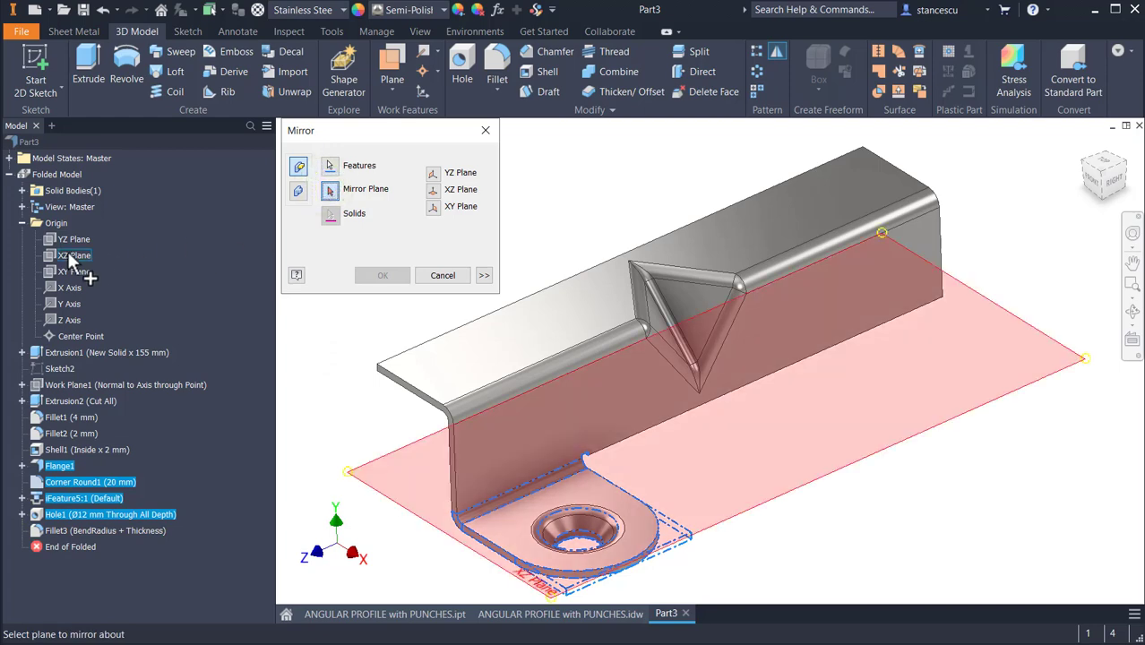
click(75, 272)
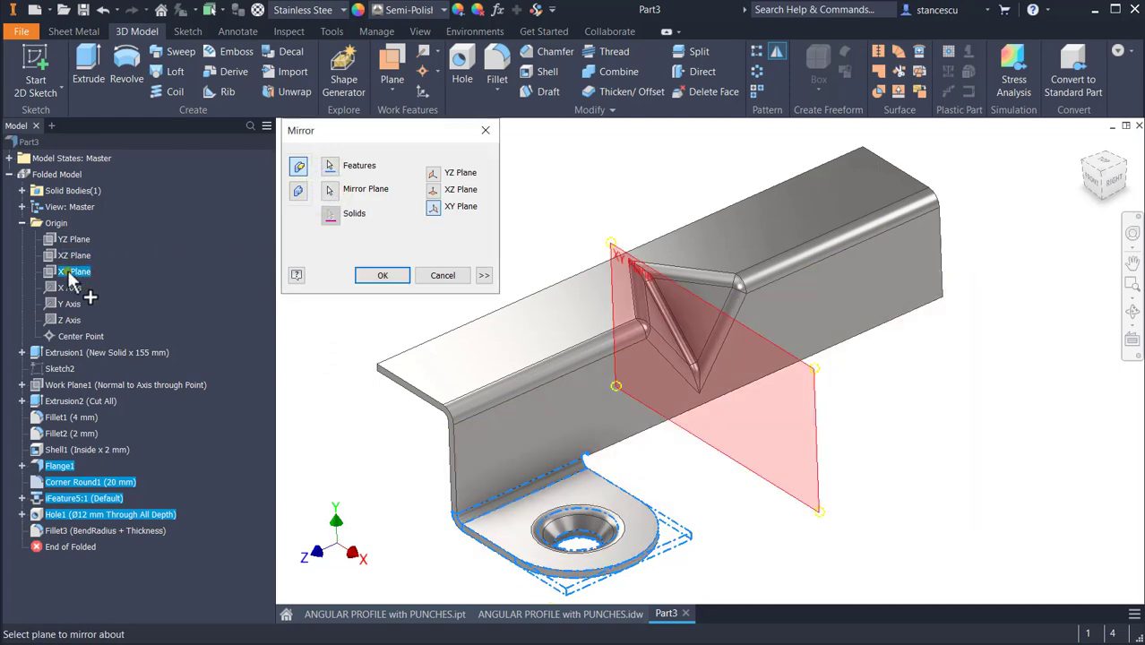
click(383, 276)
Inspect the mirrored tab from below and the mirror's occurrences in the feature tree, and undo the mirror.
shift+middle_drag(370, 332, 811, 306)
shift+middle_drag(874, 271, 396, 302)
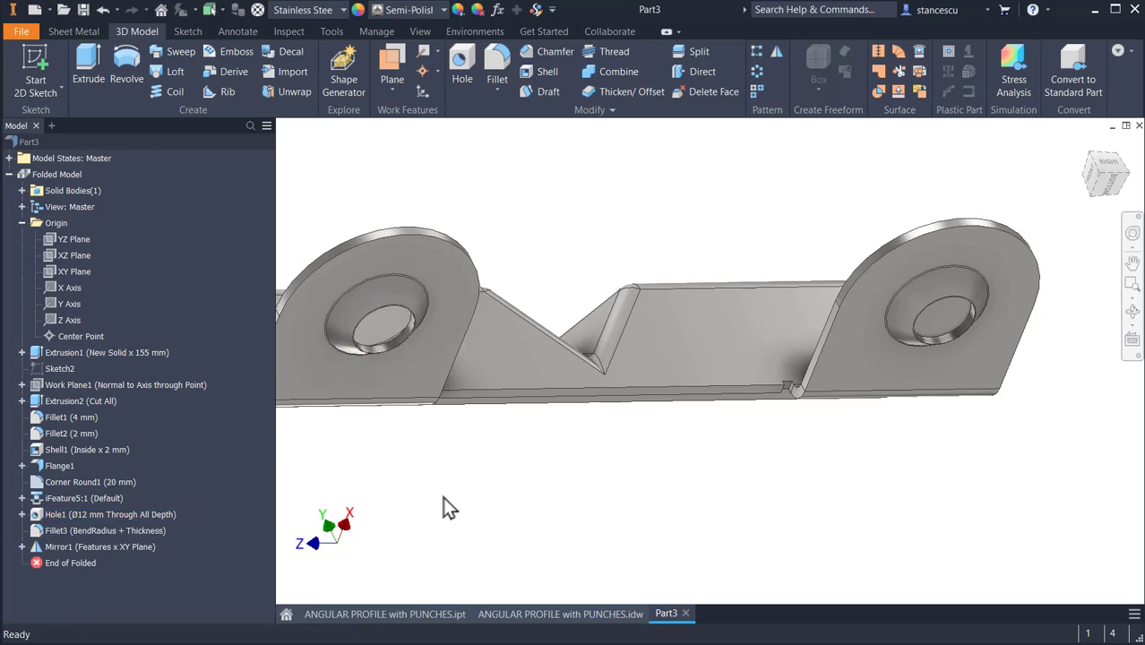
shift+middle_drag(443, 498, 515, 489)
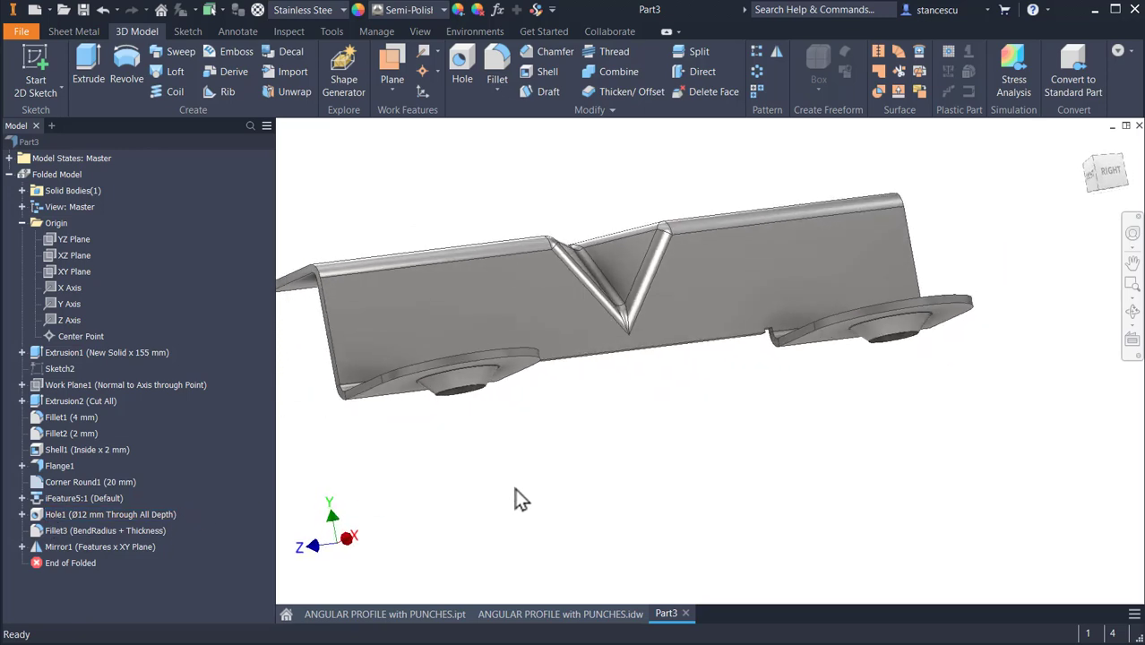
key(F6)
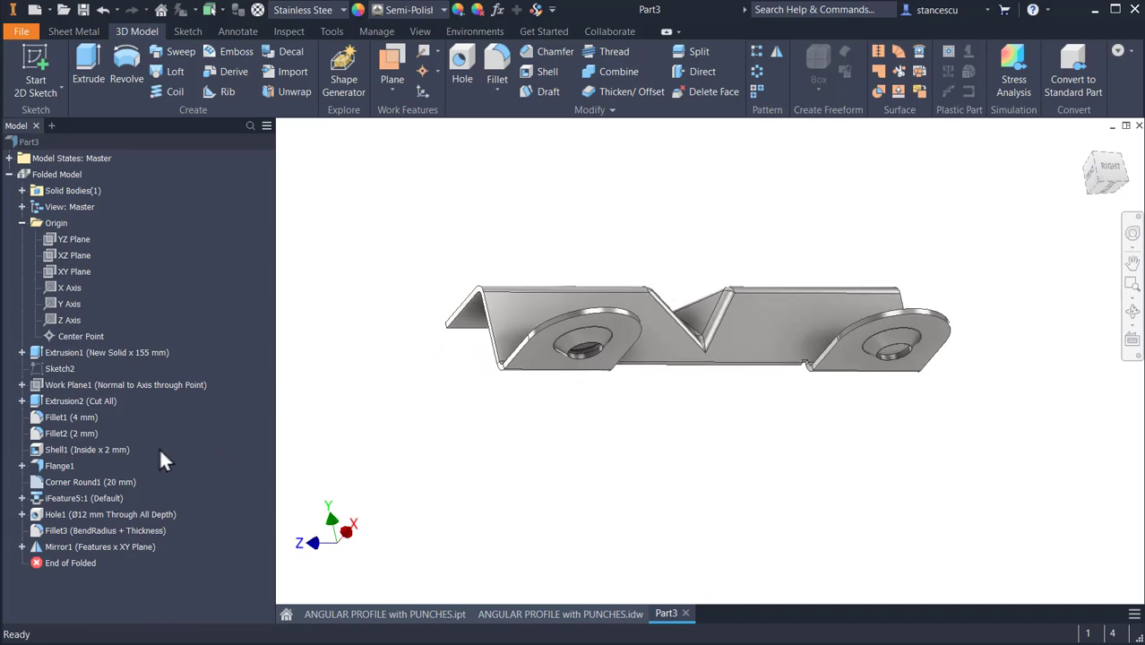
click(22, 546)
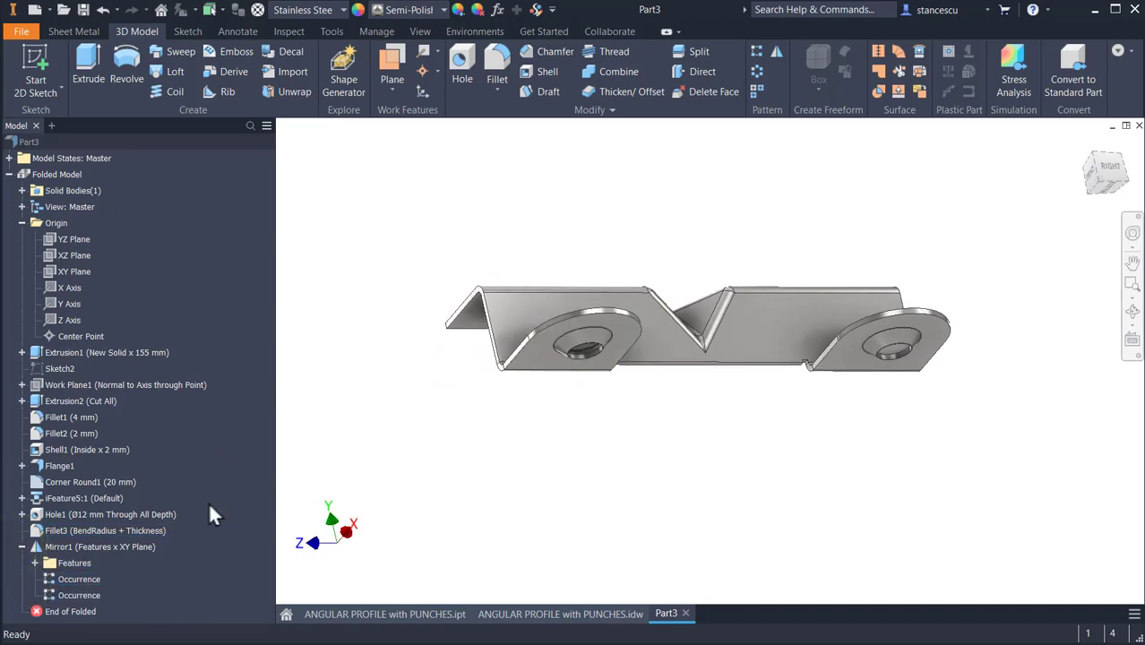
shift+middle_drag(391, 400, 424, 417)
click(424, 417)
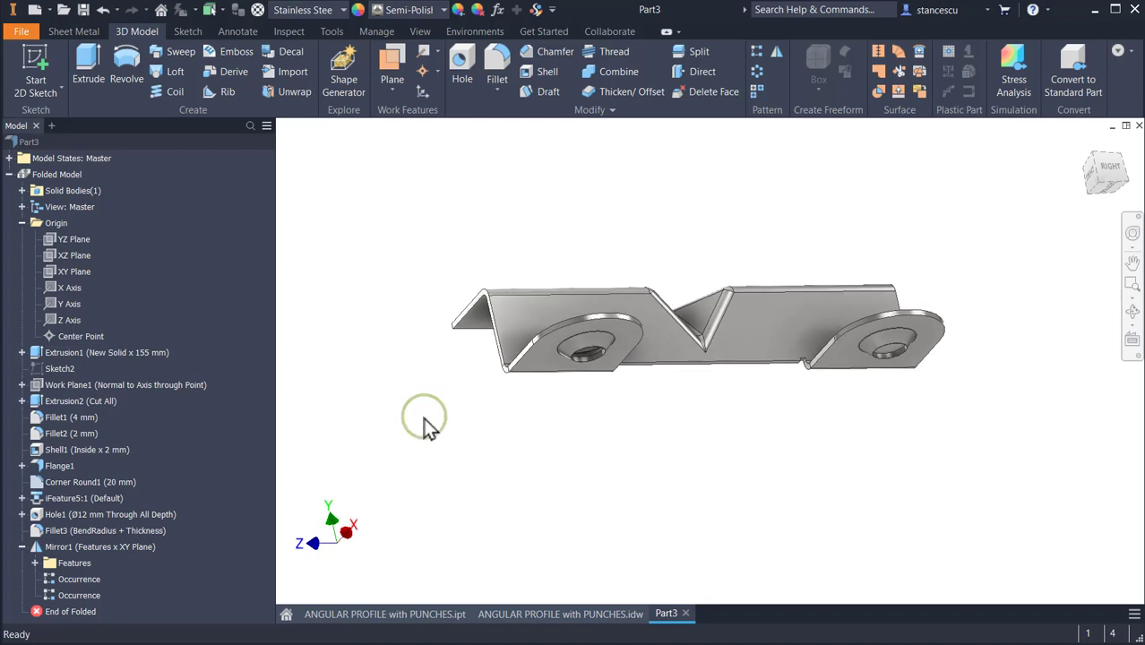
key(ctrl+z)
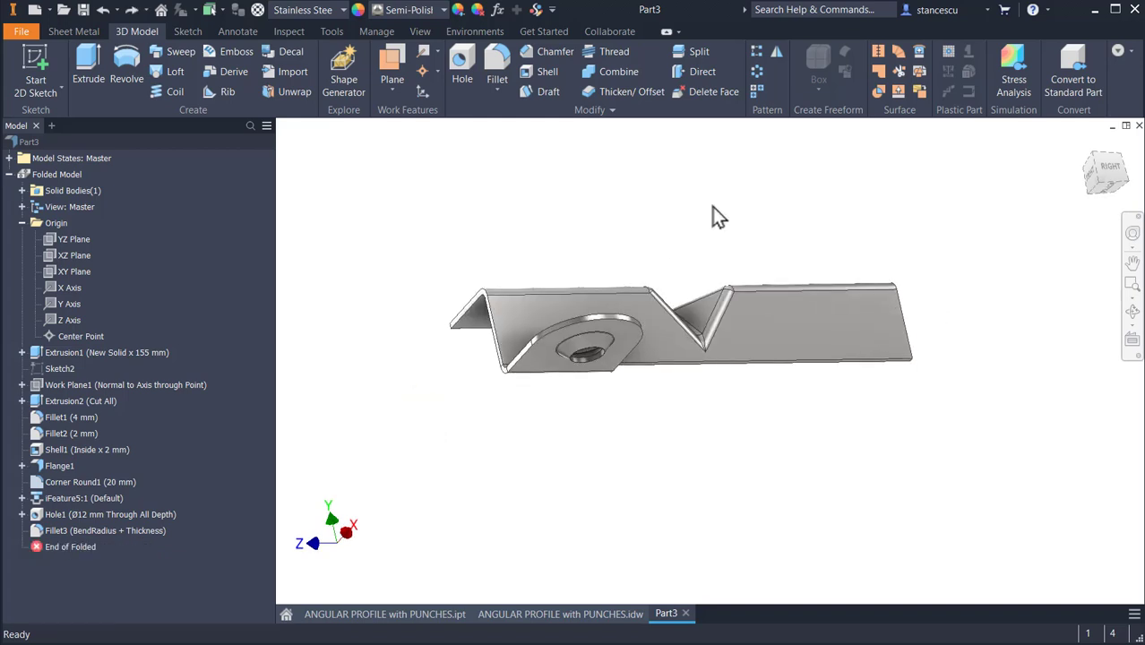
shift+middle_drag(716, 215, 594, 215)
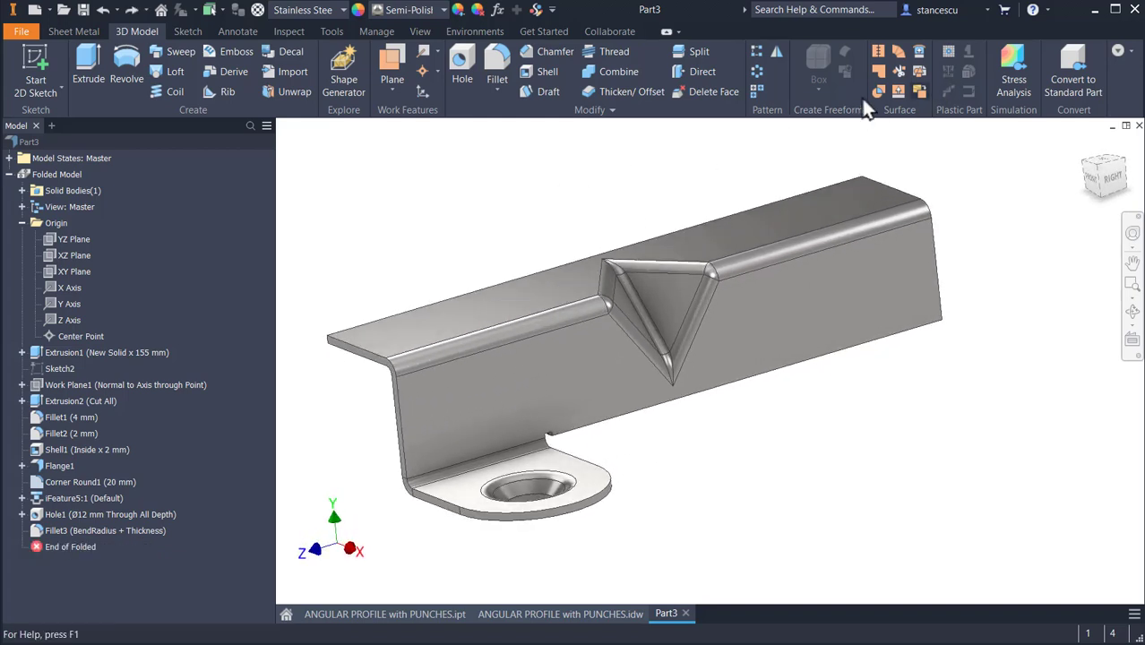
Mirror only the flange and its 20 mm corner round about the XY plane to the profile's other end.
click(774, 50)
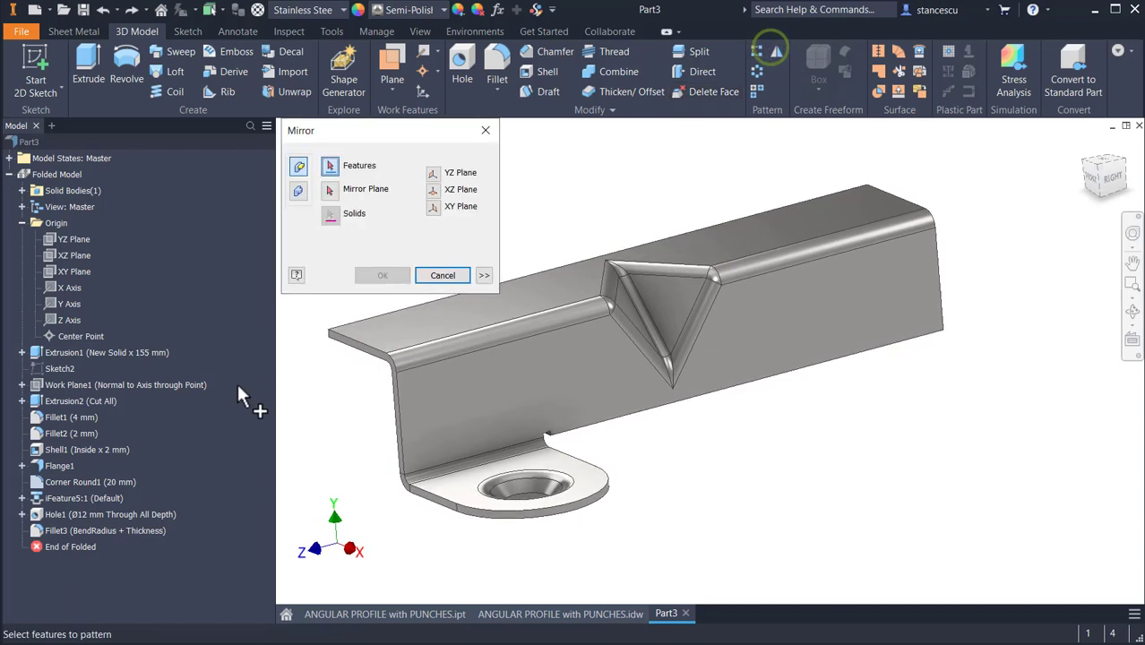
click(60, 467)
ctrl+click(61, 481)
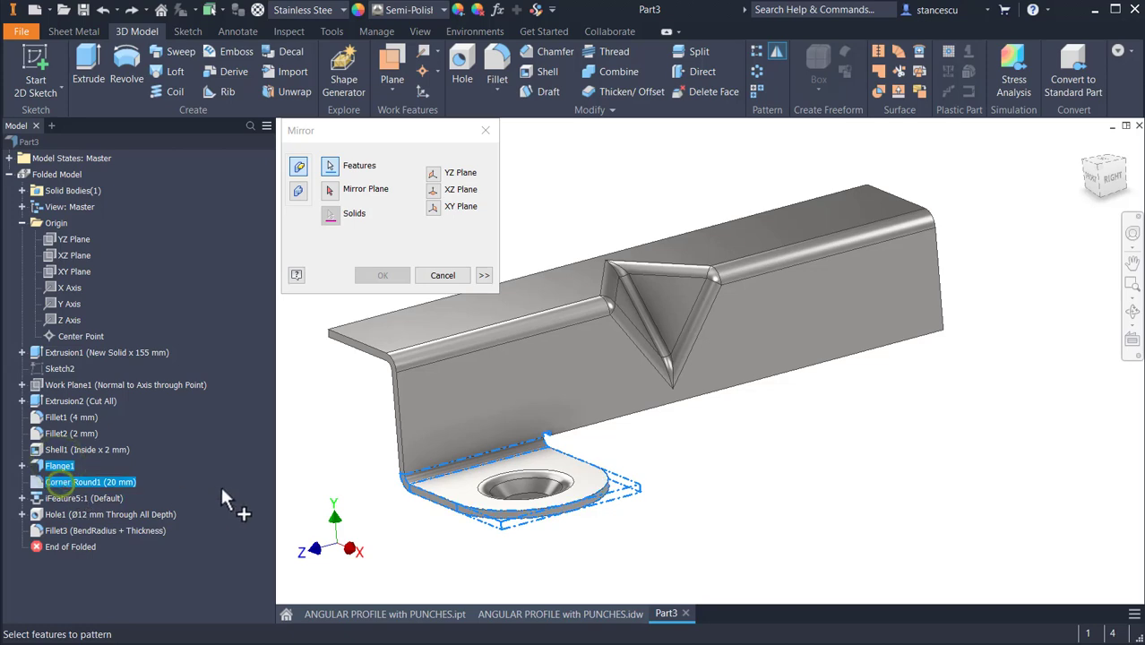
shift+middle_drag(283, 484, 337, 458)
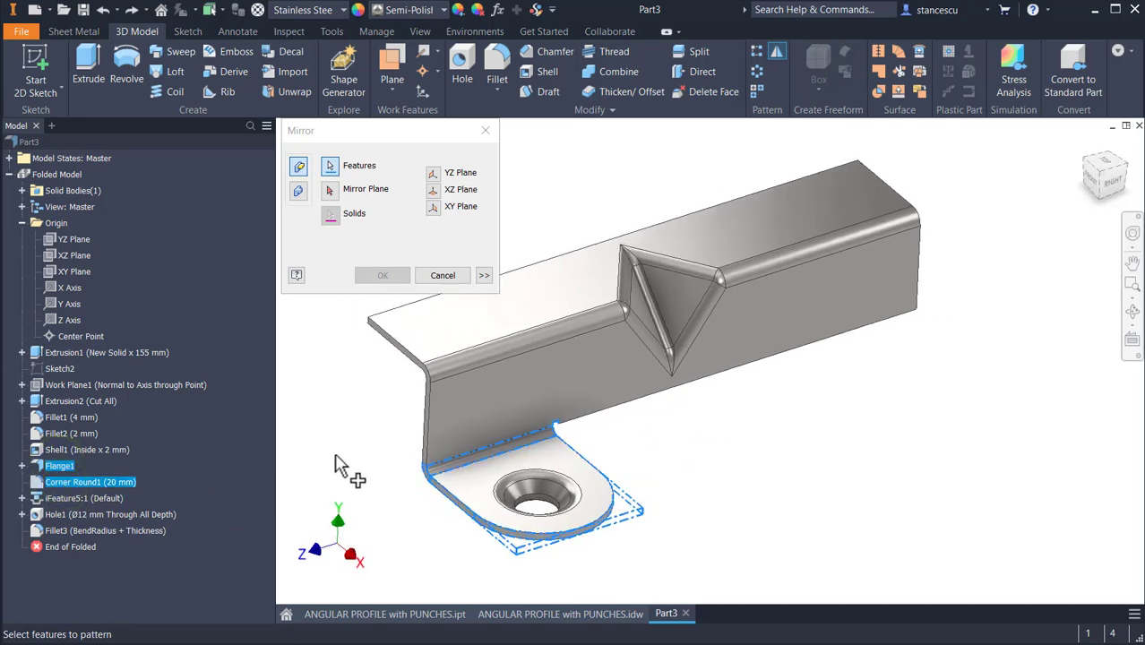
click(330, 189)
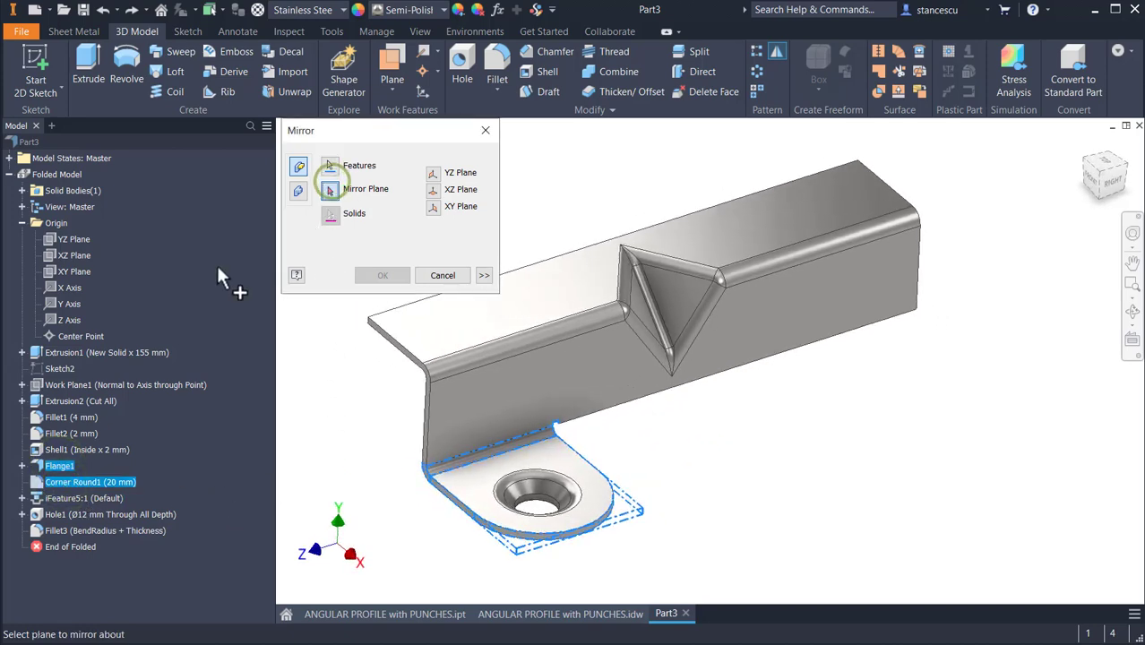
click(75, 271)
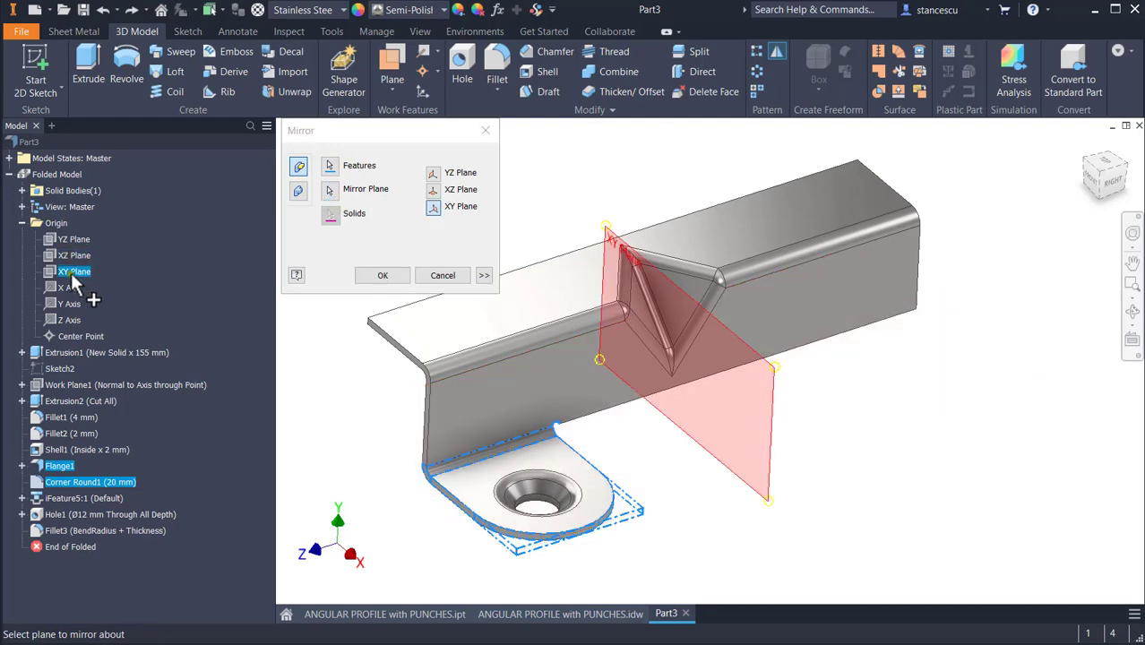
click(381, 277)
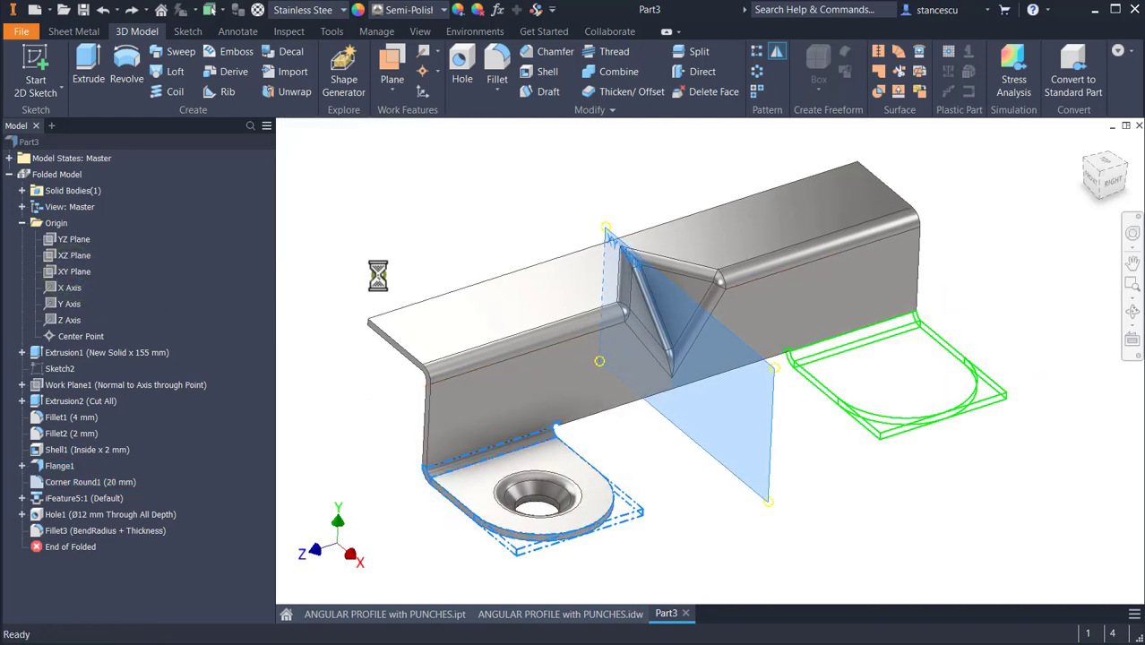
shift+middle_drag(581, 337, 589, 215)
scroll(439, 178, down, 3)
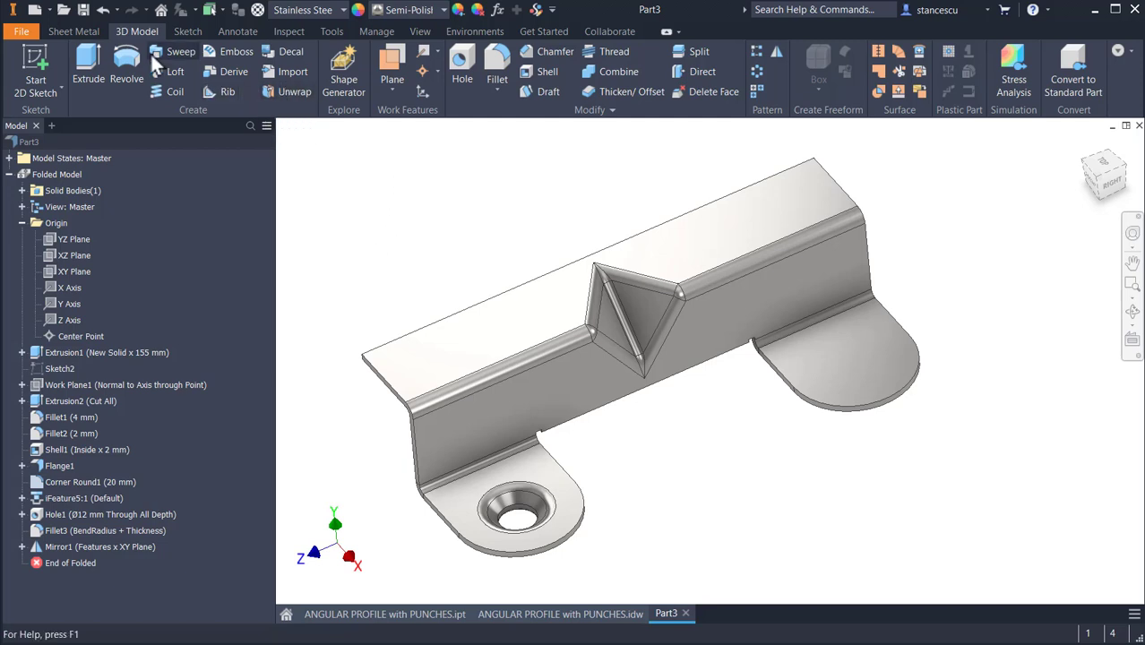
Create a sketch on the underside of the mirrored tab, keeping only the projected face outline and its center point.
click(79, 32)
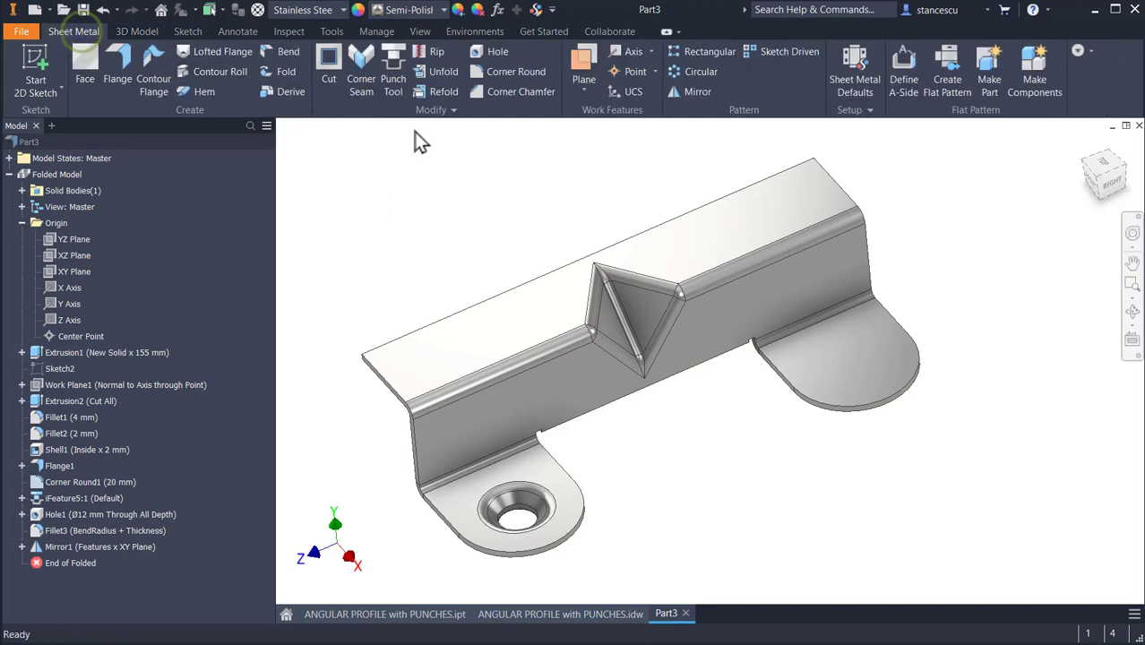
click(388, 63)
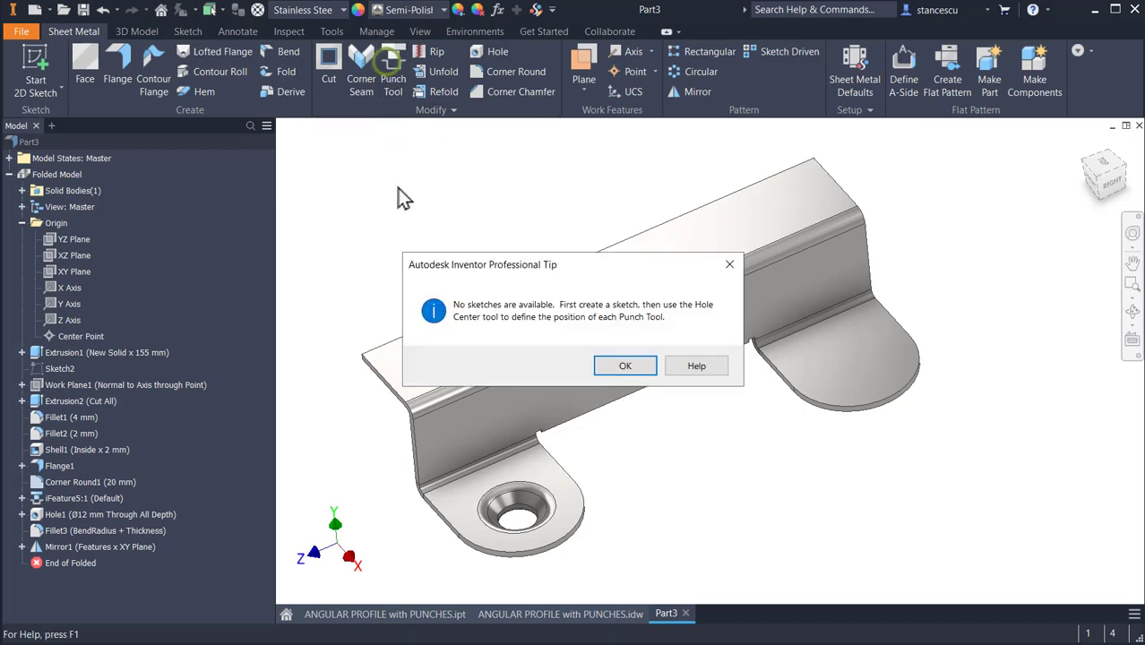
click(624, 367)
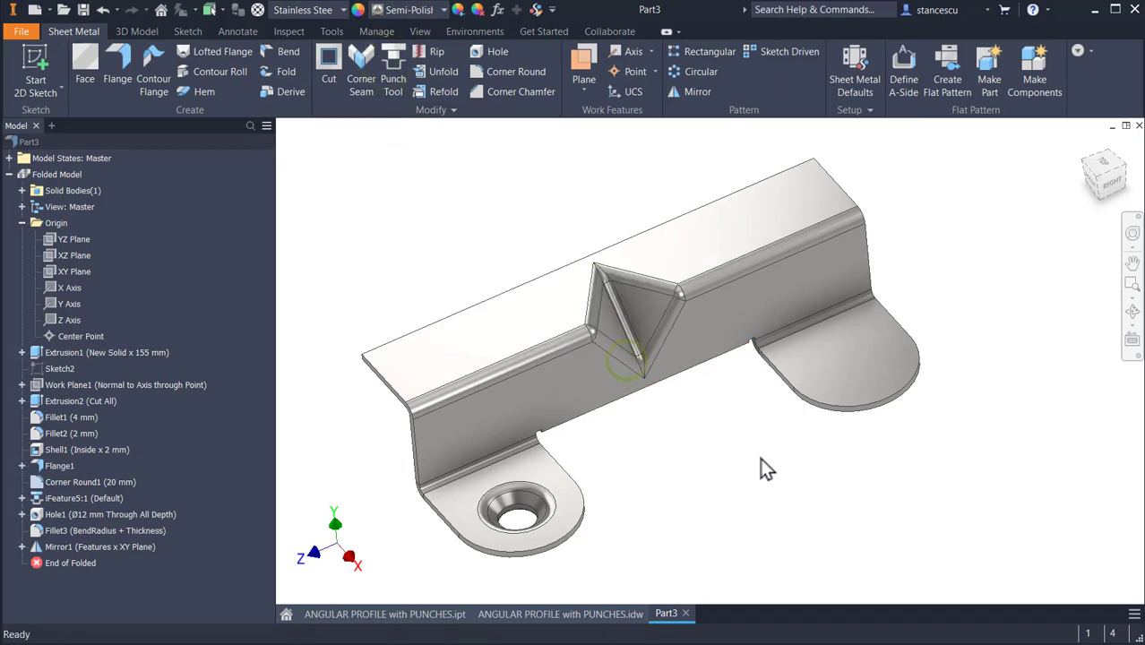
shift+middle_drag(759, 469, 833, 448)
click(850, 377)
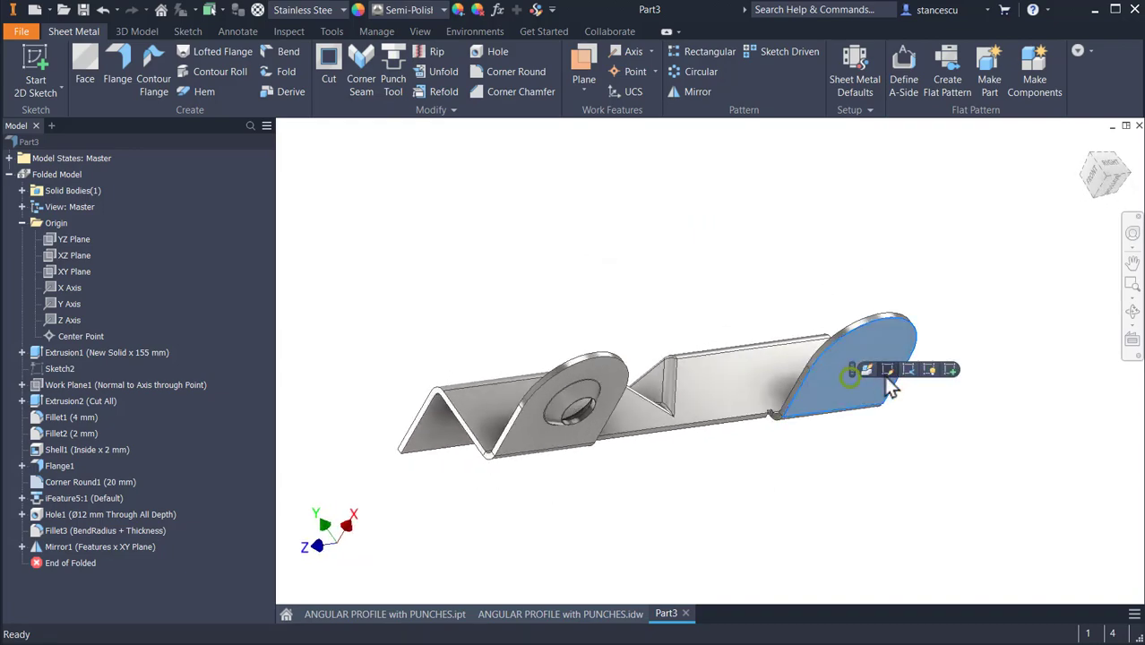
click(947, 369)
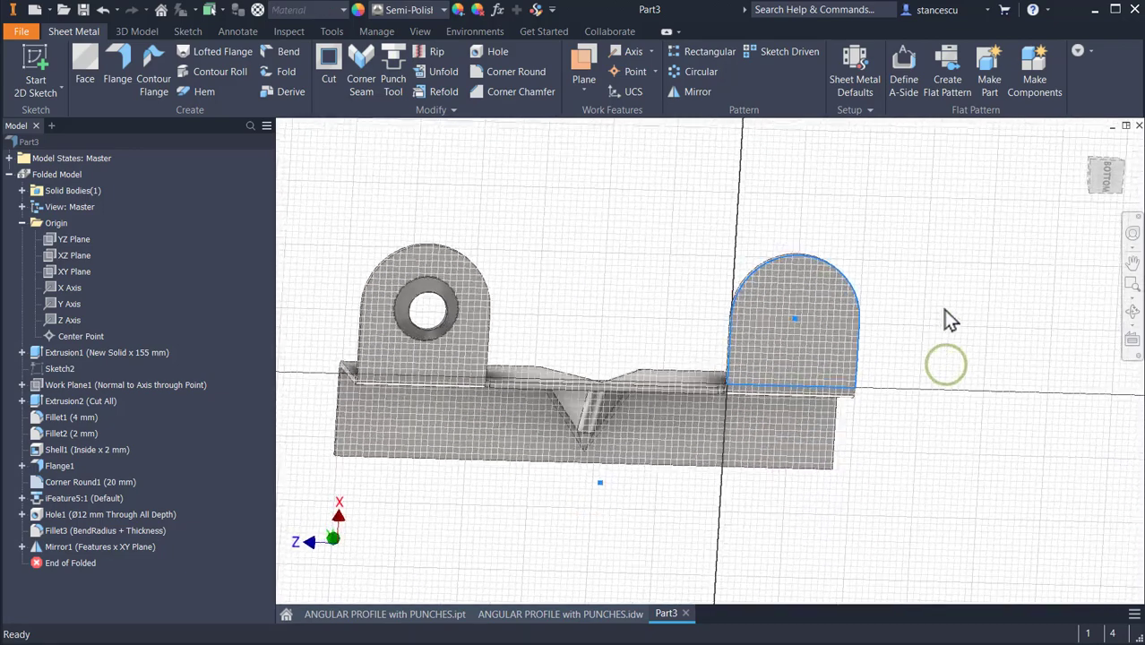
click(932, 65)
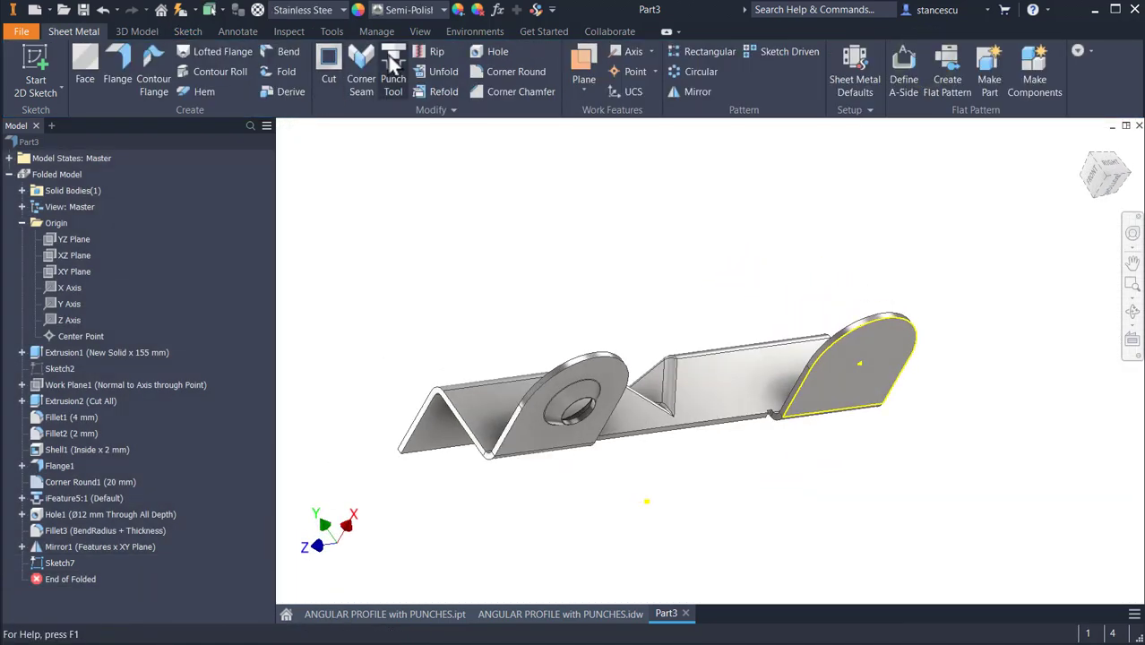
Punch the Round Emboss into the mirrored tab at the sketched center point with a 45 degree angle.
click(393, 68)
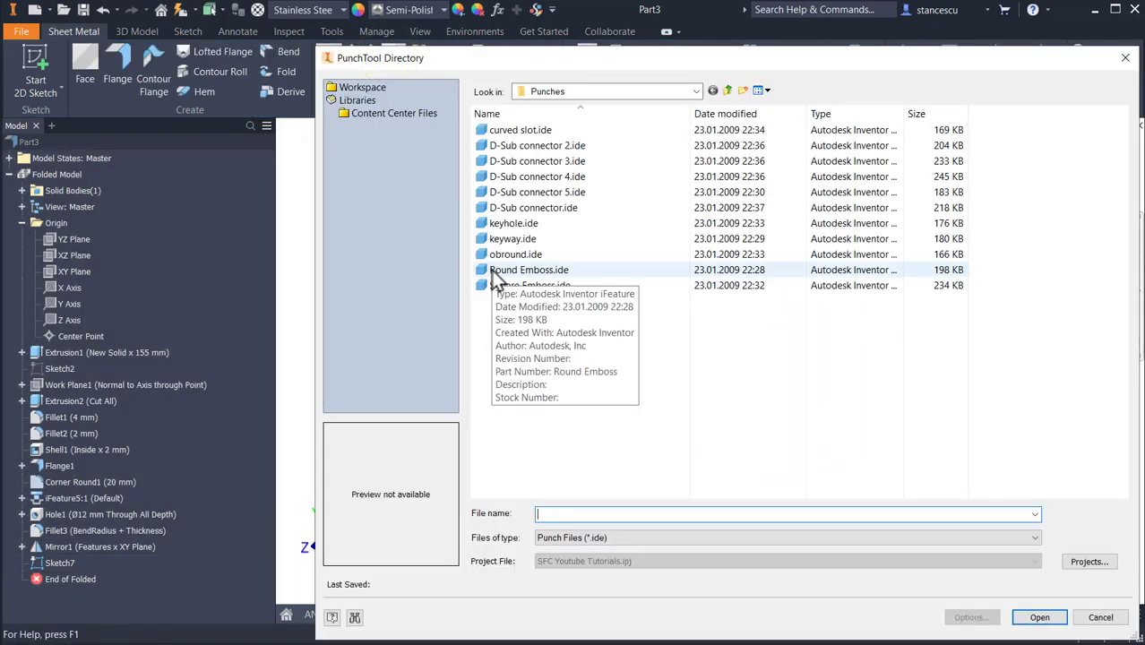
double_click(520, 270)
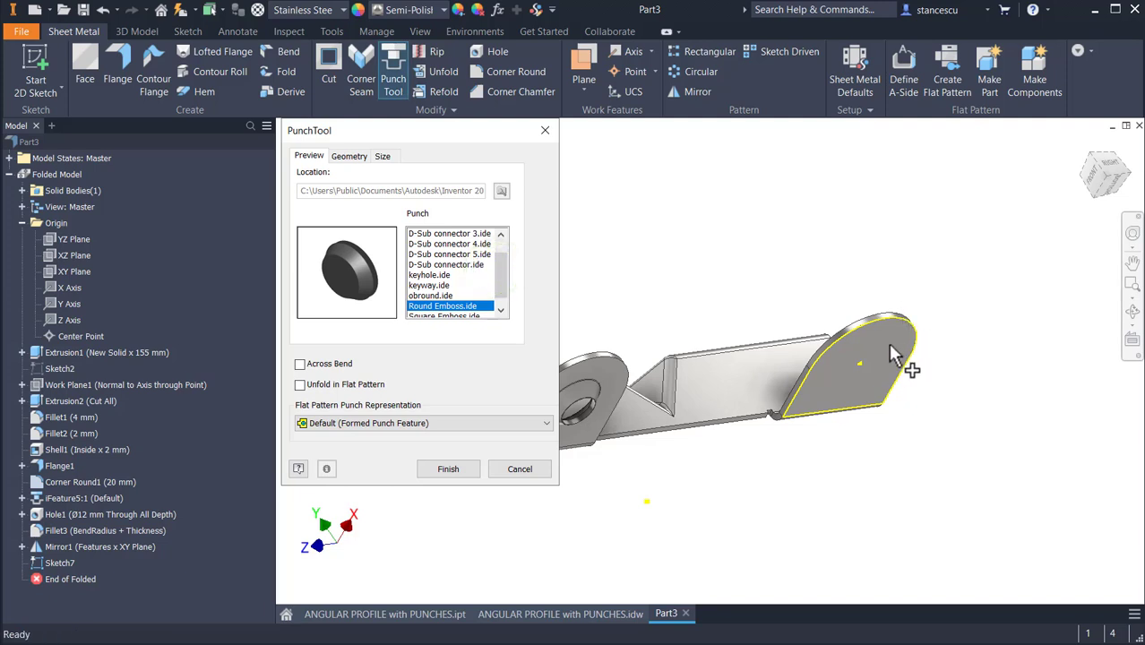
click(341, 156)
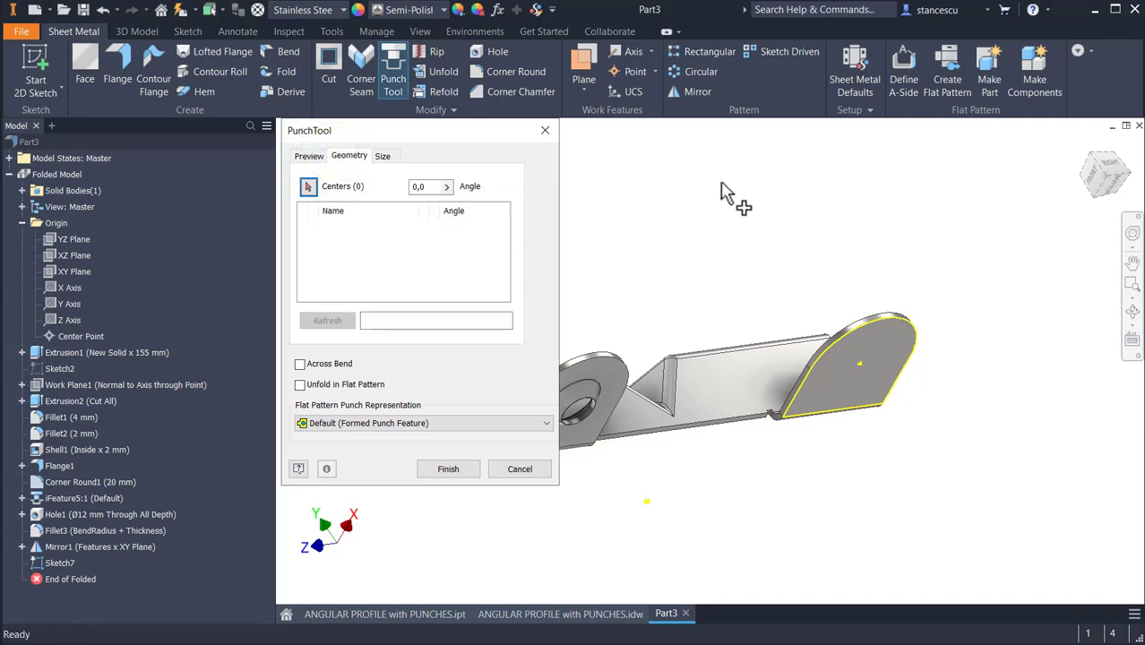
click(858, 358)
click(383, 156)
click(397, 202)
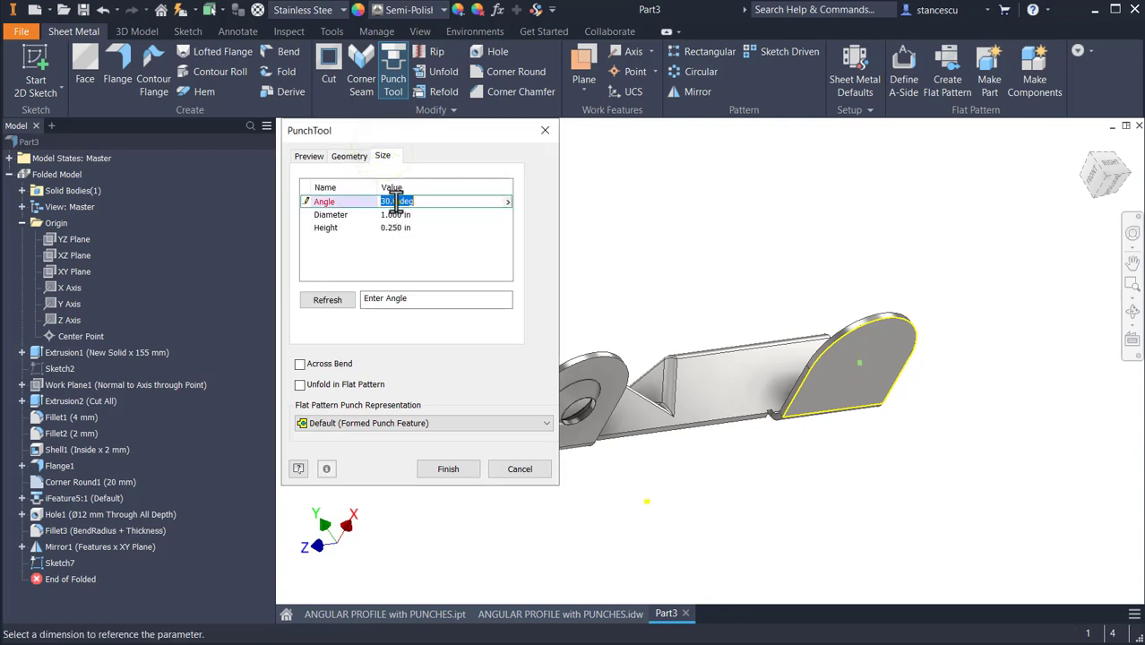
text(4)
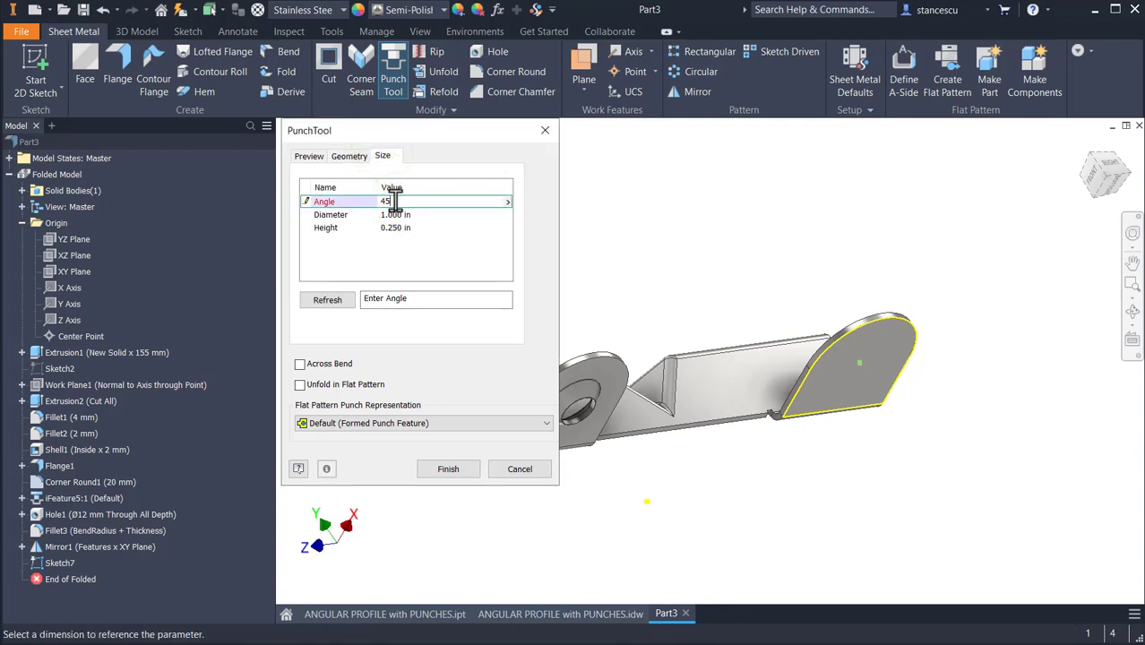
text(5)
click(448, 468)
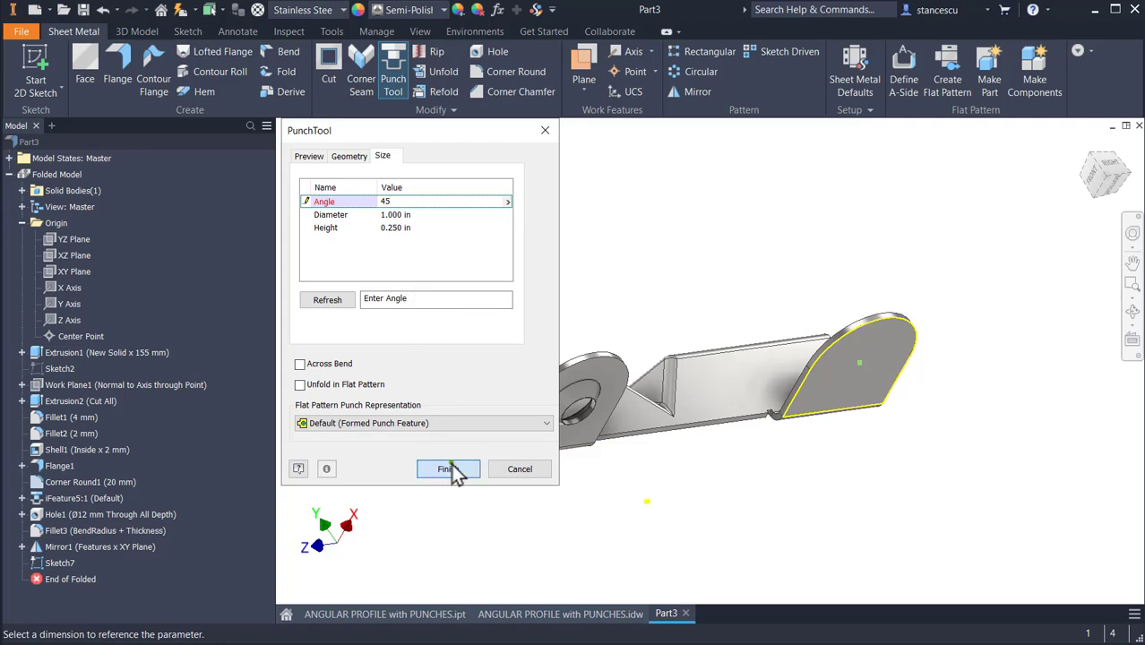
Set the second emboss punch's diameter to 12 mm and its height to 4 mm in the model parameters.
shift+middle_drag(650, 333, 427, 239)
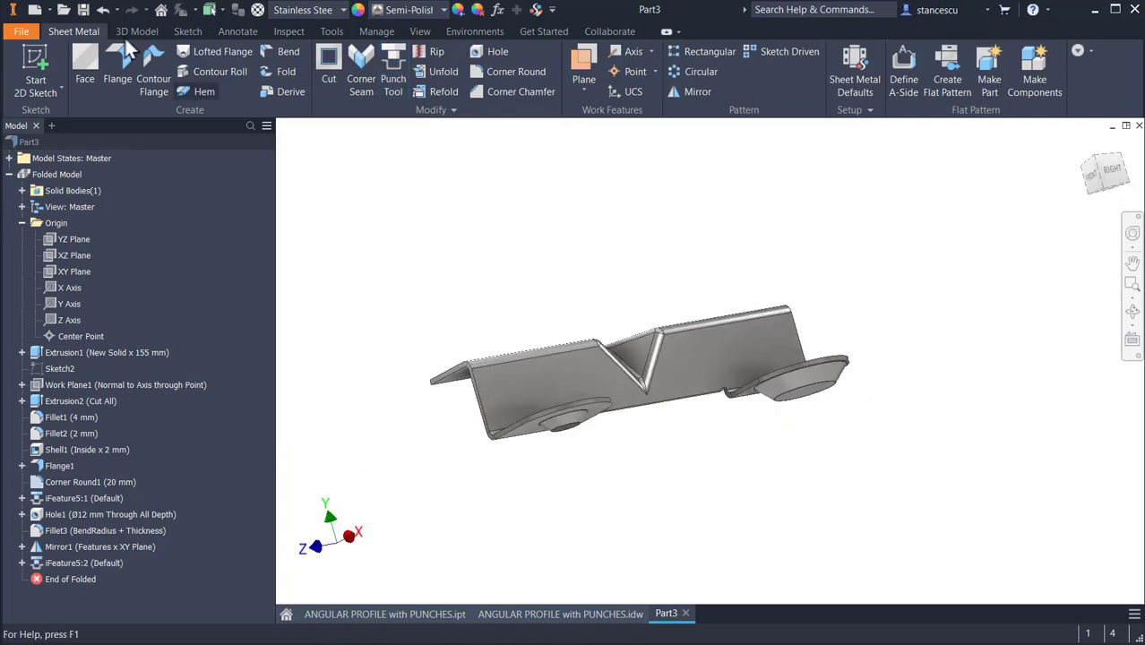
click(498, 9)
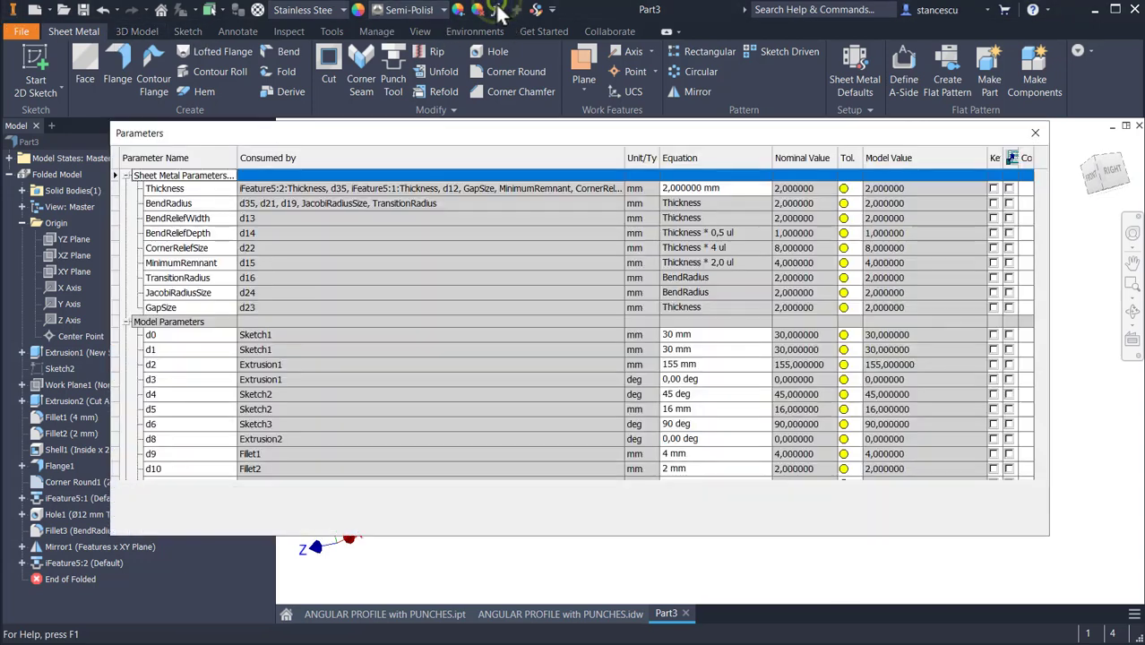
scroll(511, 302, down, 8)
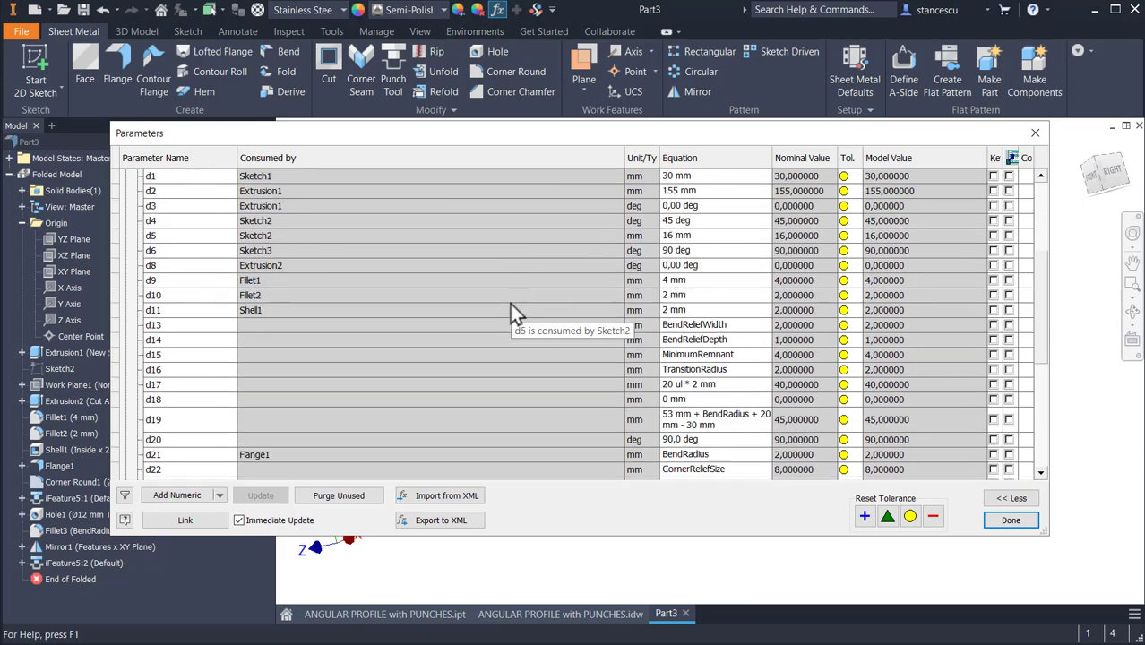
scroll(514, 309, down, 3)
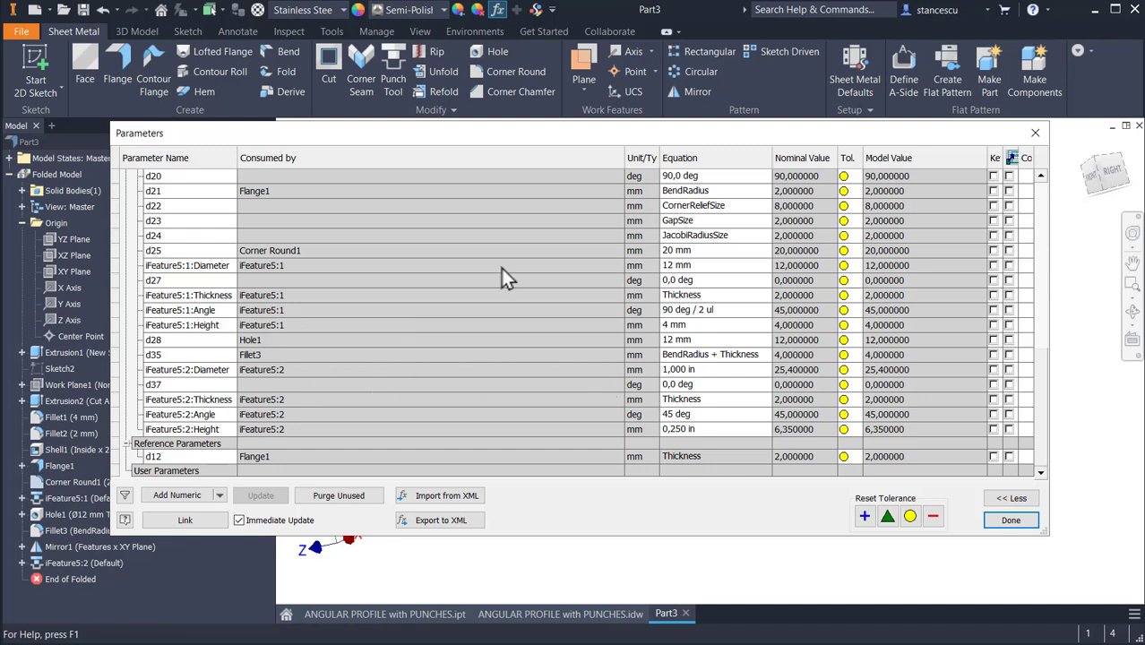
click(715, 370)
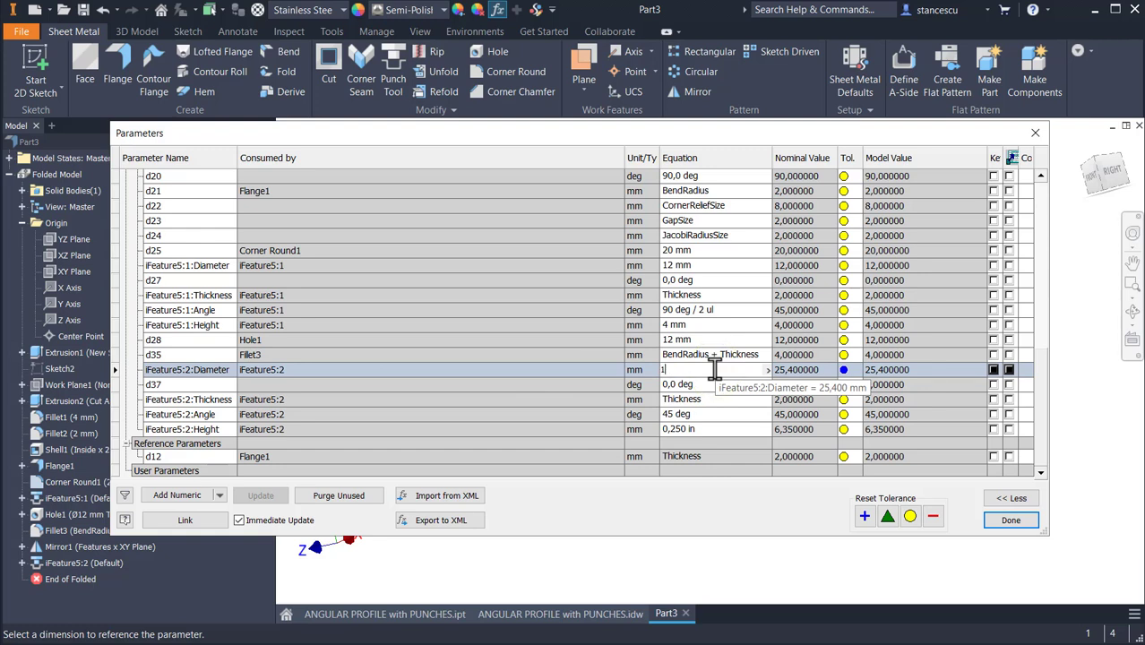
click(725, 429)
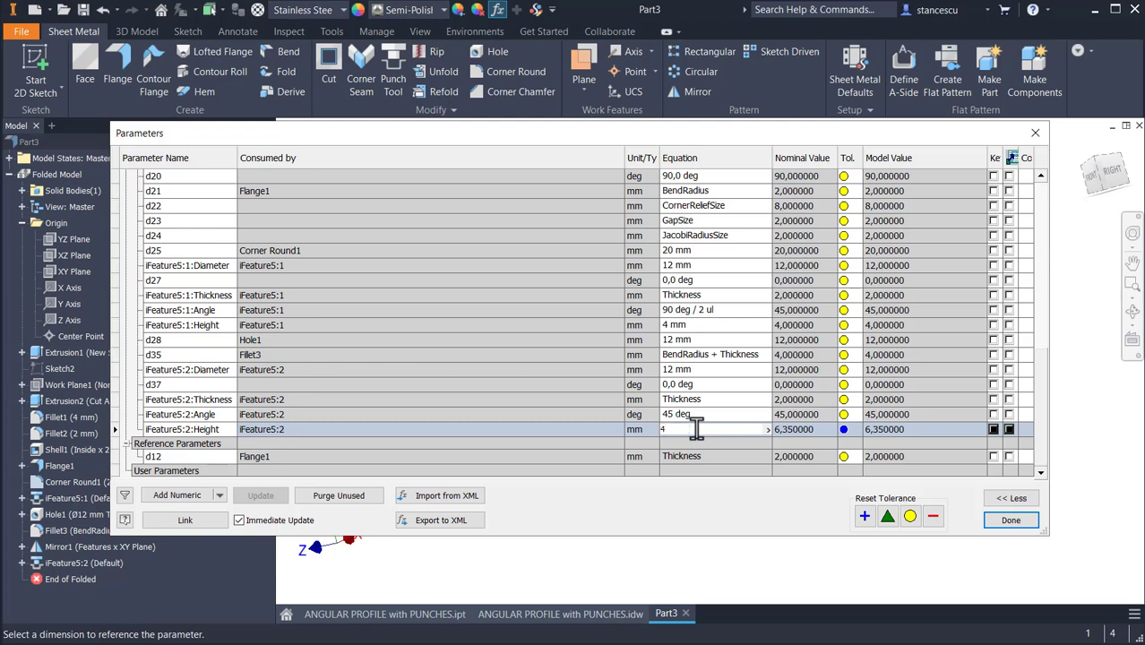
click(1011, 519)
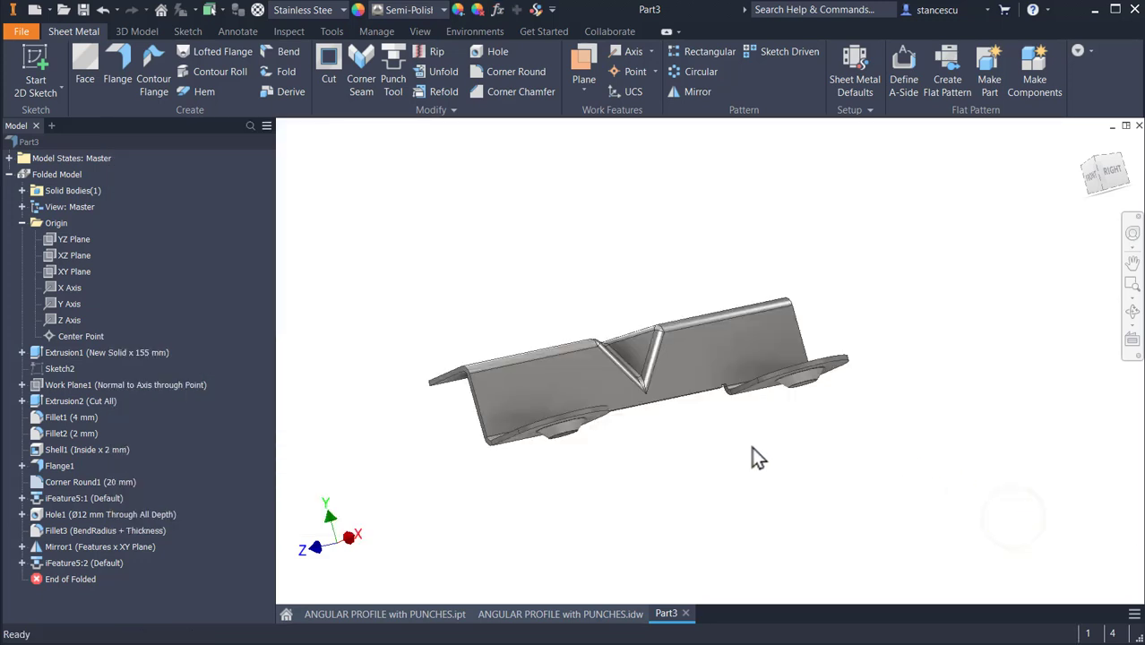
Cut a 12 mm through-all hole in the mirrored tab's emboss floor, concentric with its circular edge.
key(F6)
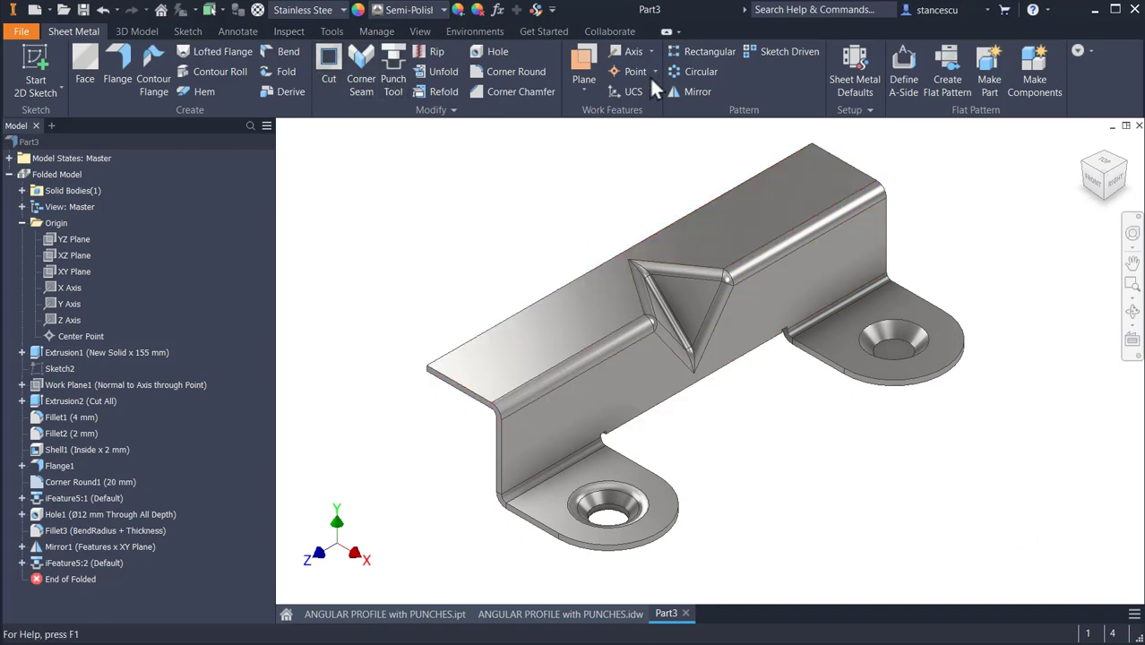
click(492, 52)
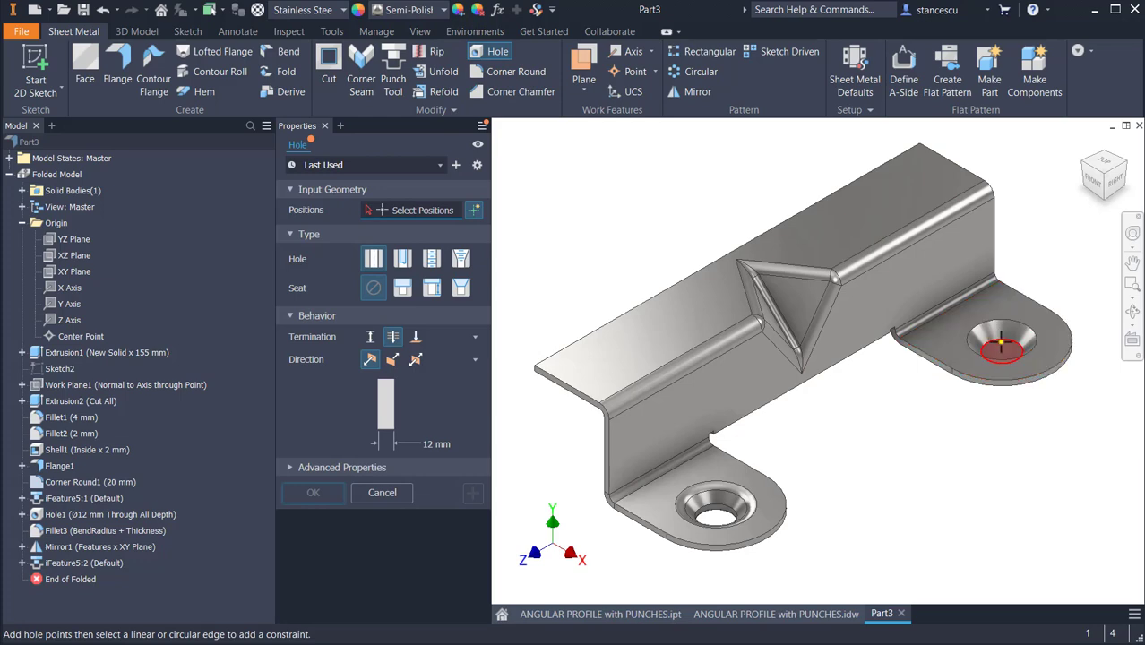
scroll(1001, 345, down, 4)
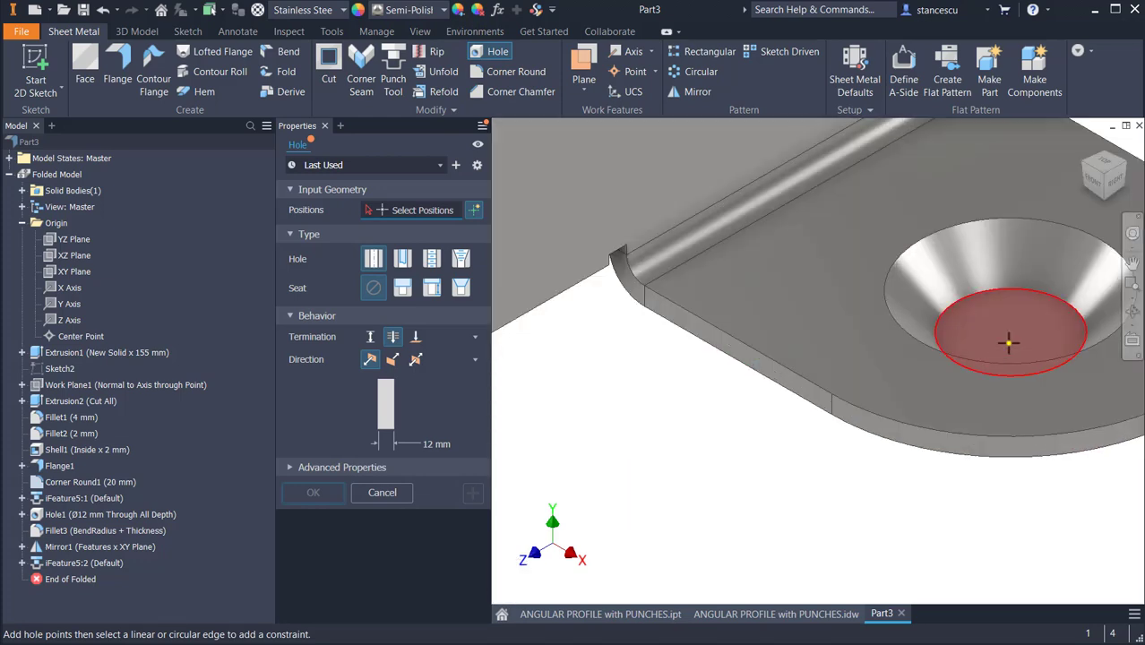
click(1007, 341)
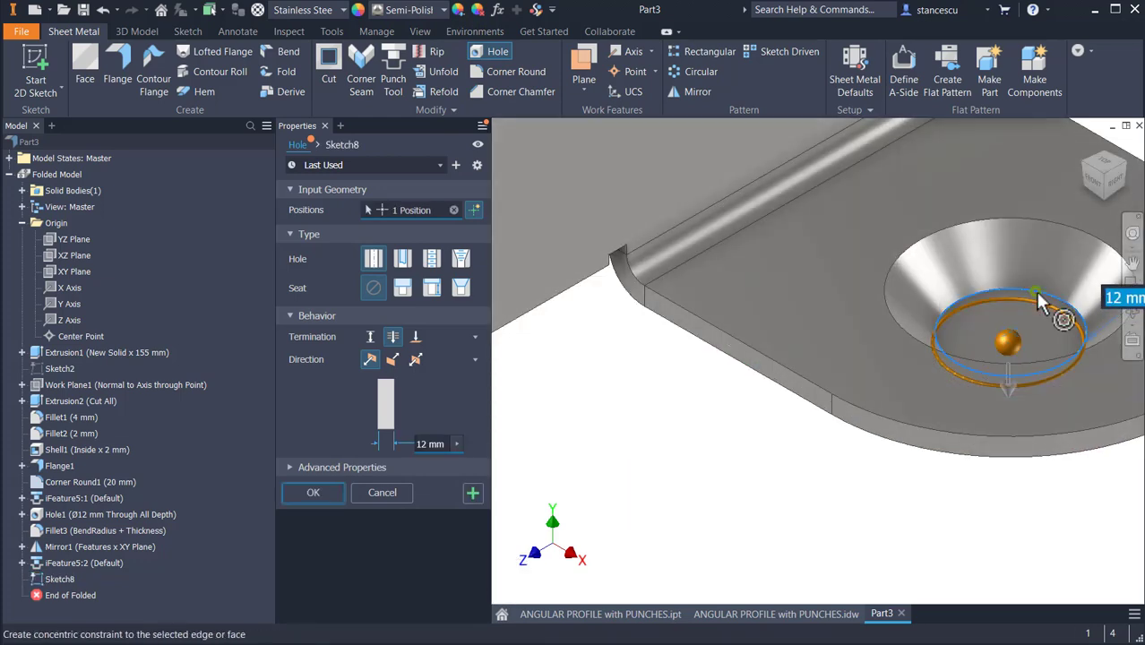
click(1039, 300)
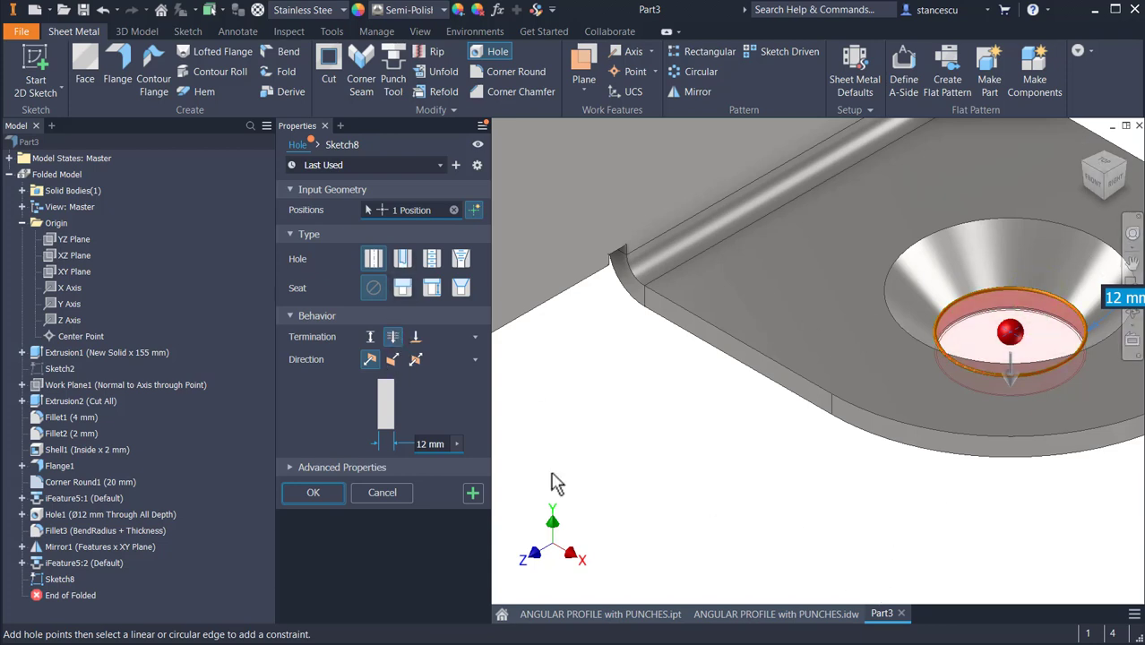
click(289, 495)
key(F6)
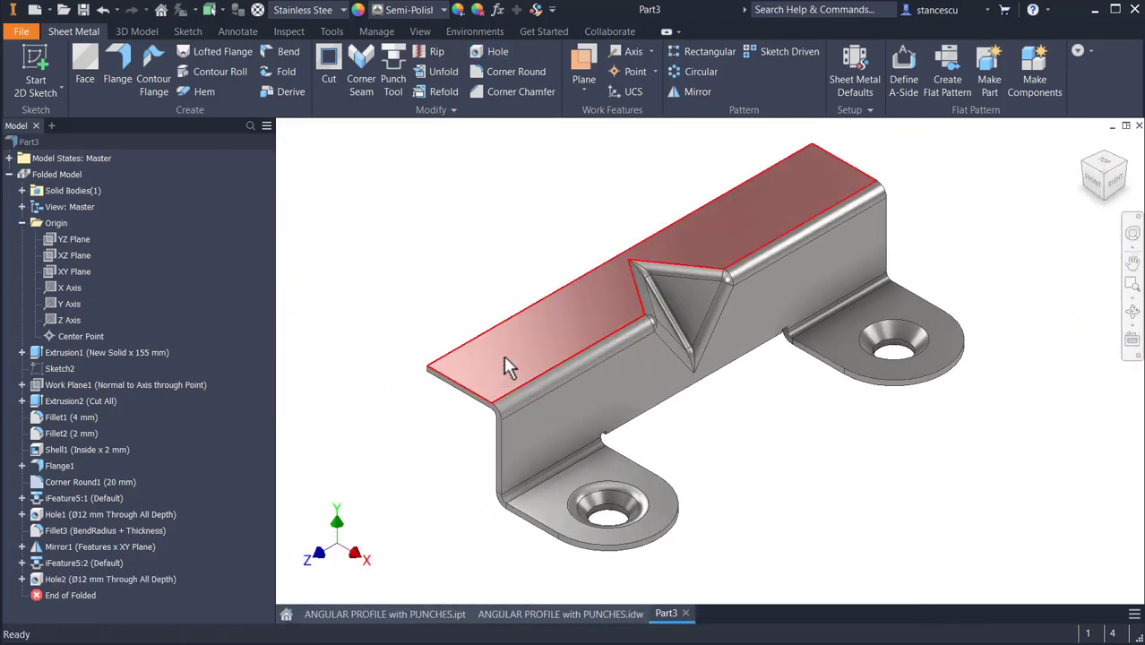
Calculate the part's physical properties in its iProperties and copy the volume value.
click(21, 146)
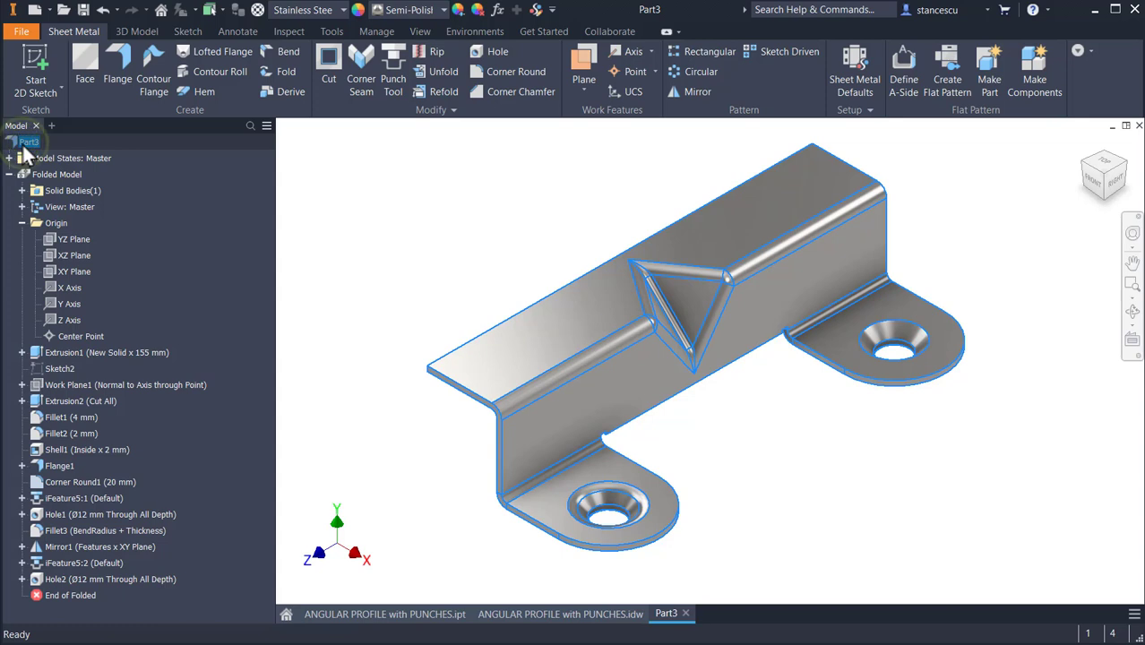
right_click(21, 145)
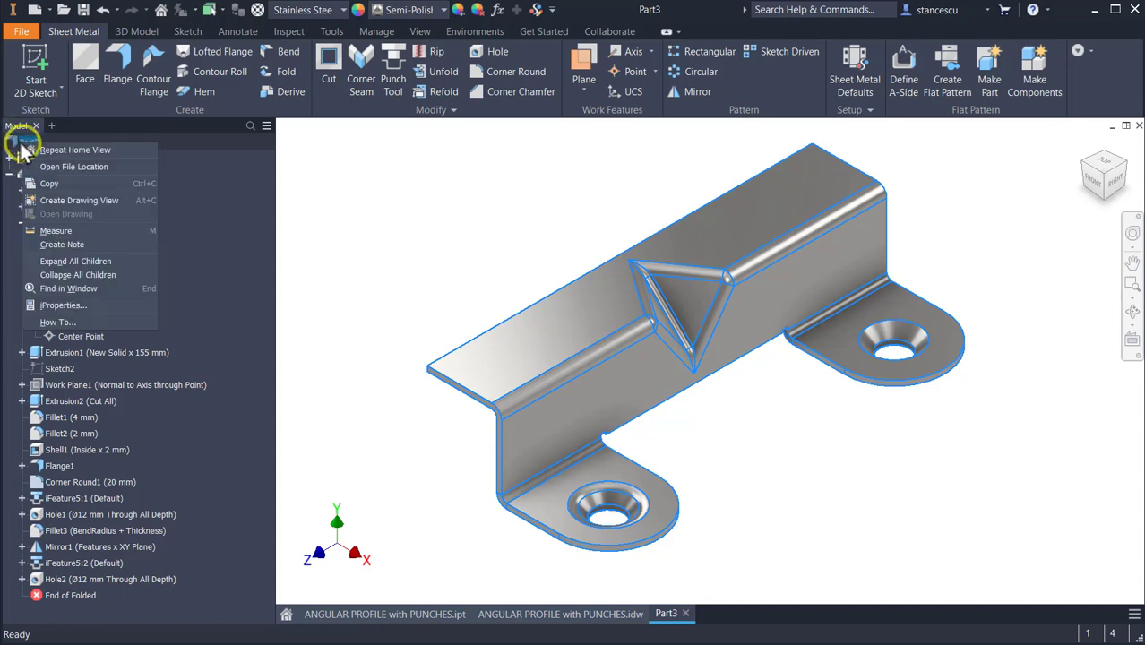
click(78, 306)
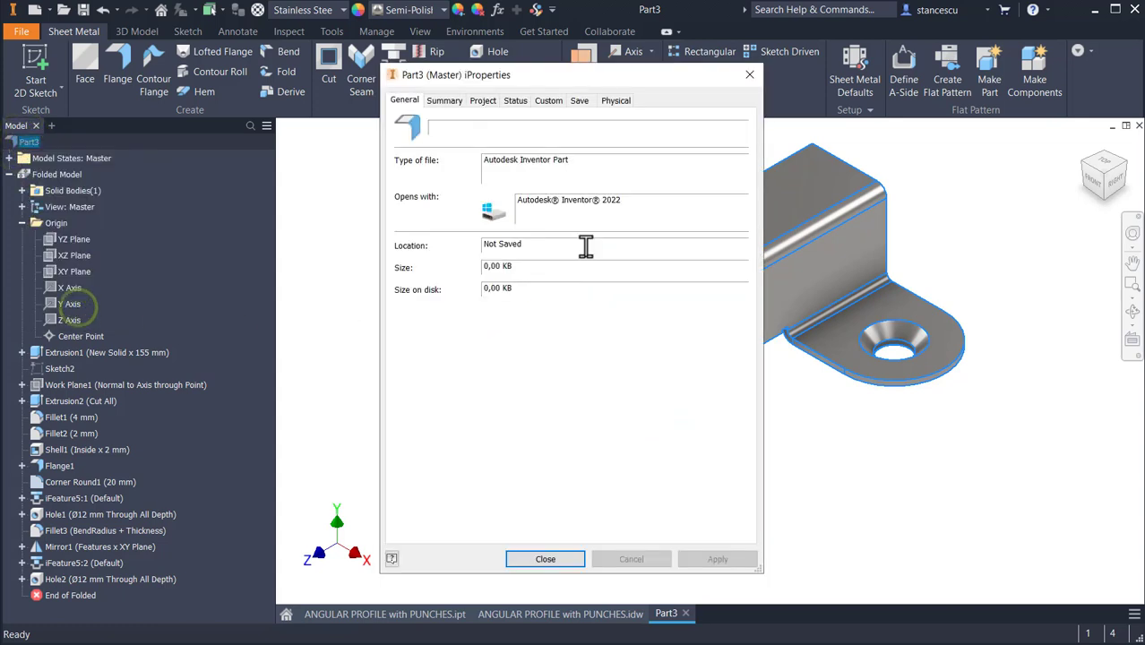
click(617, 102)
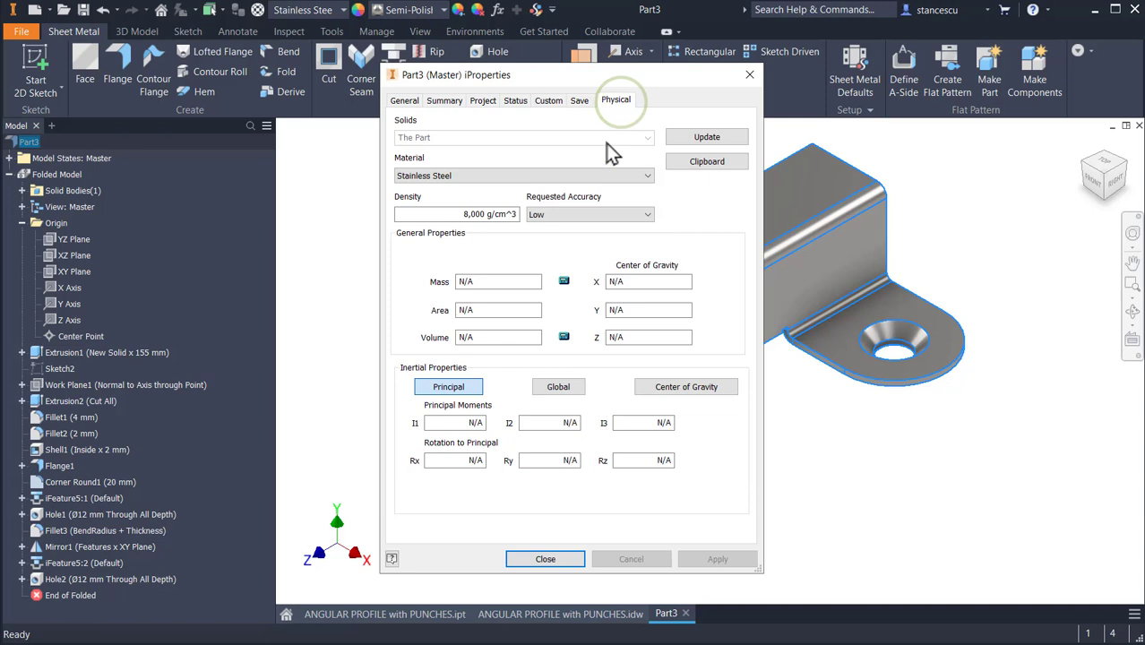
click(726, 137)
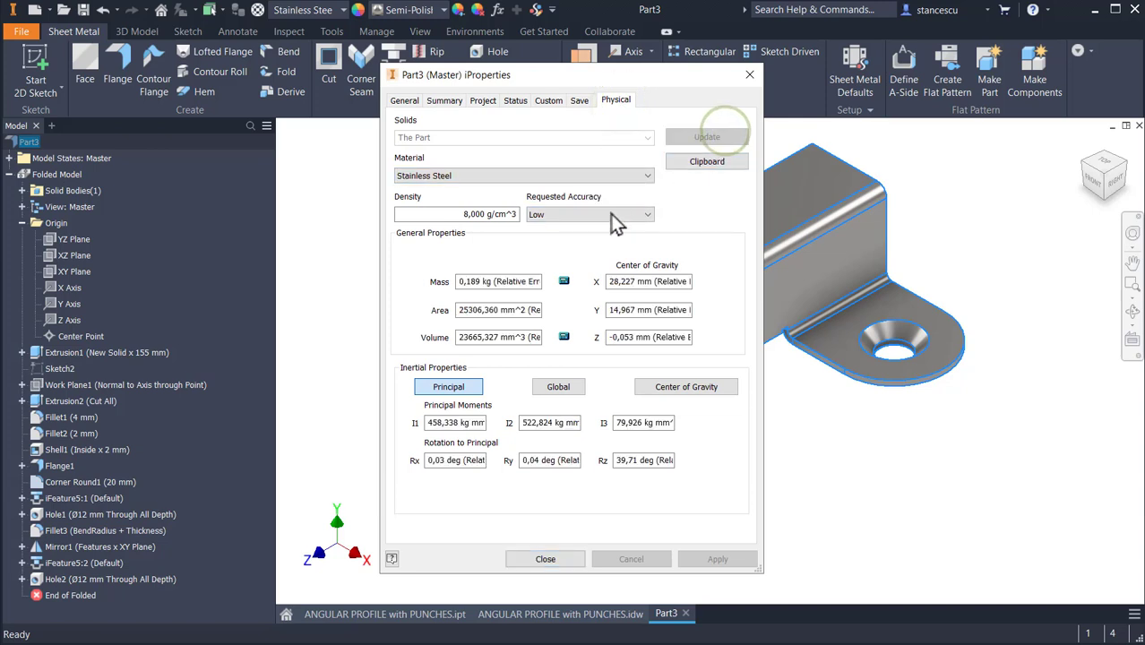
click(524, 339)
drag(526, 341, 441, 335)
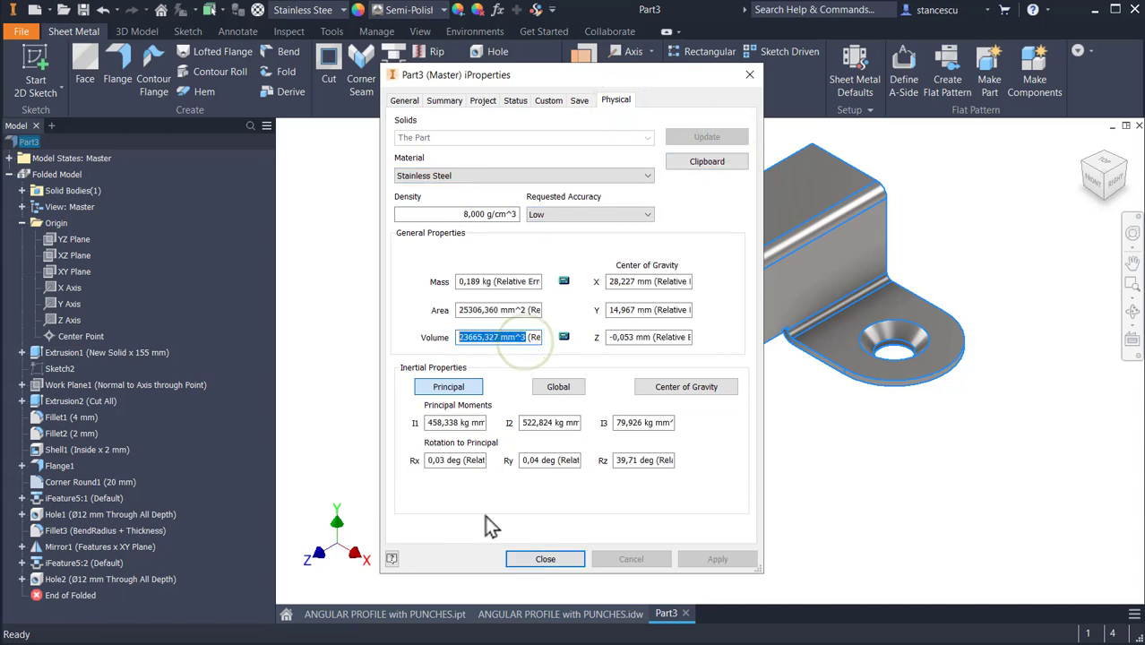
key(ctrl+c)
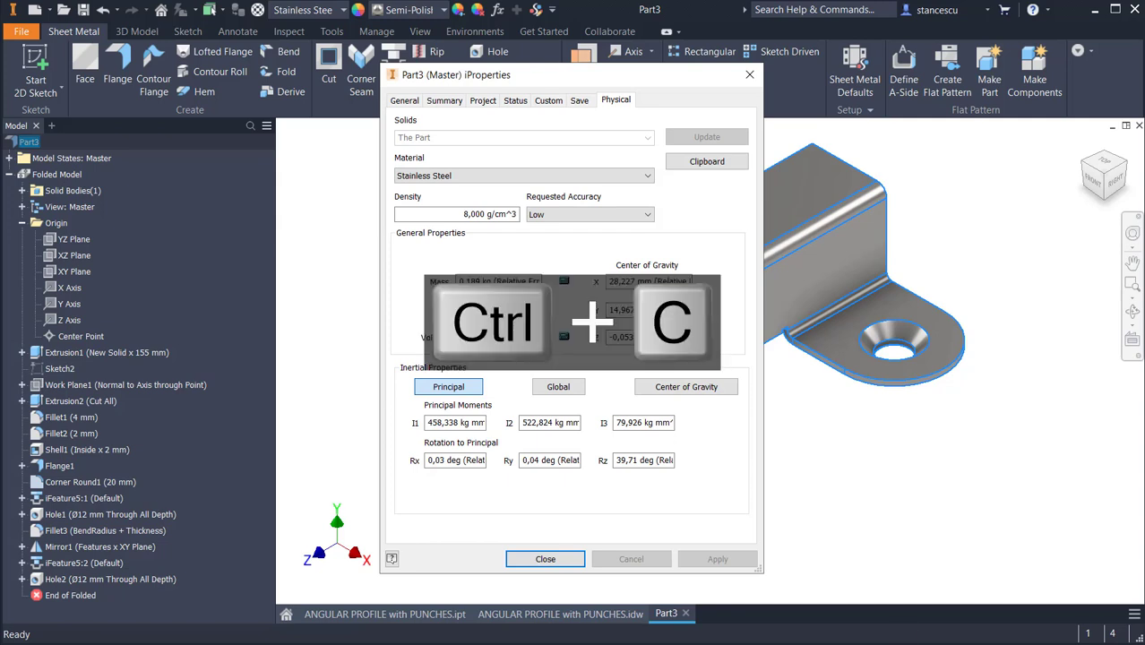
click(549, 559)
Replace the value in the drawing's Volume note with the copied 23665,327 mm^3, then return to the Part3 model in its home view.
click(606, 616)
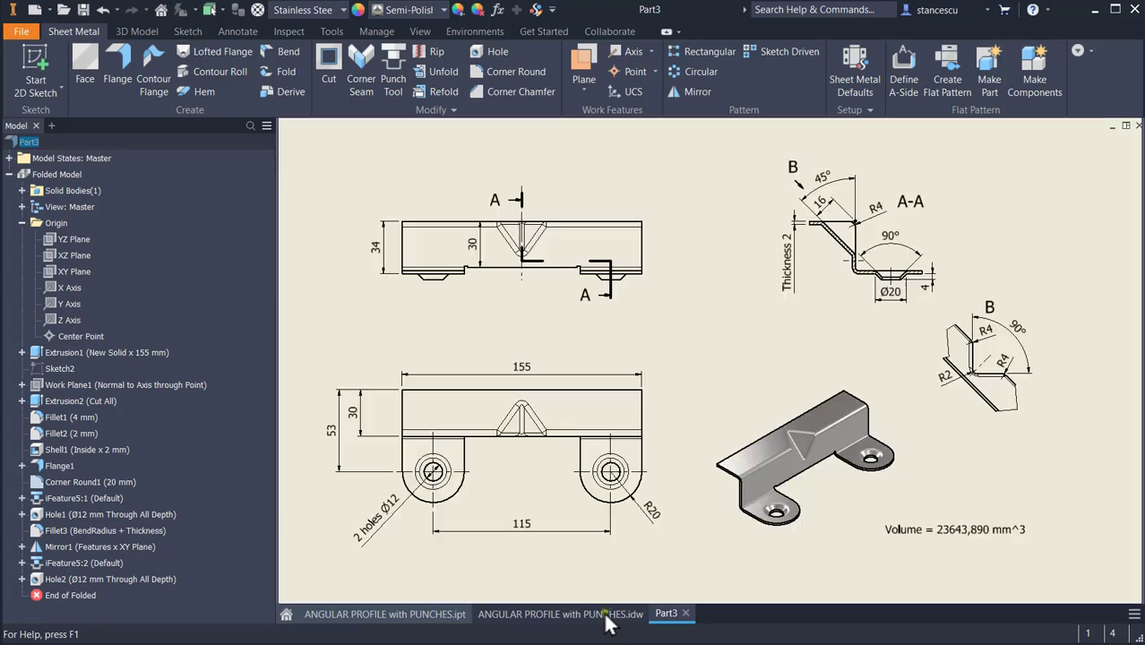
click(932, 529)
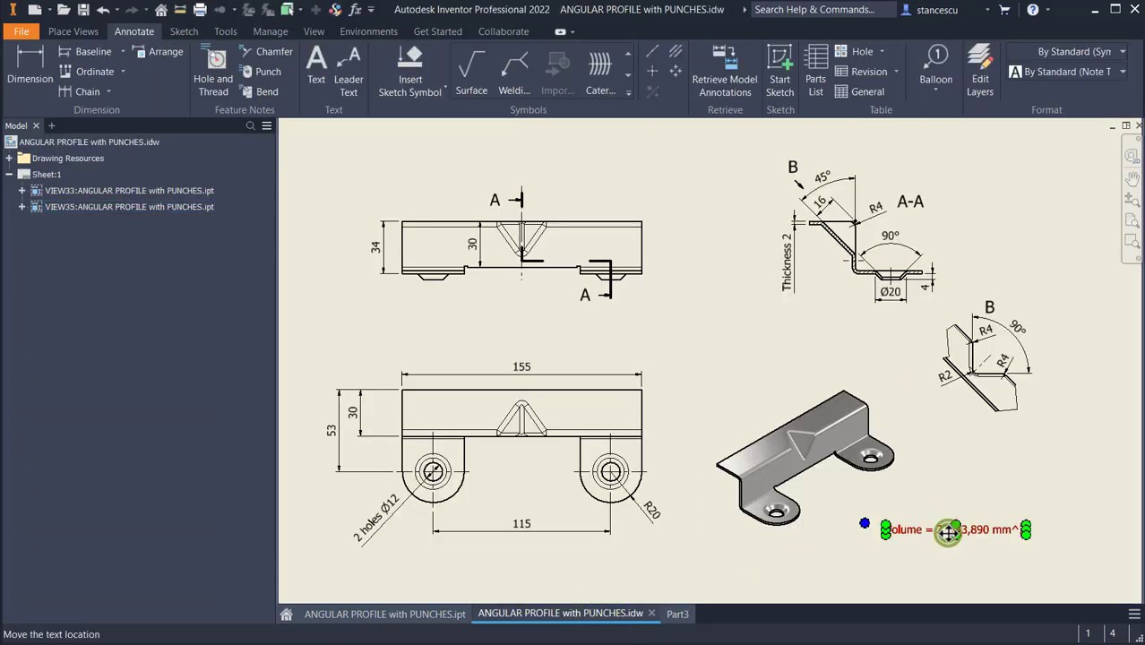
double_click(948, 531)
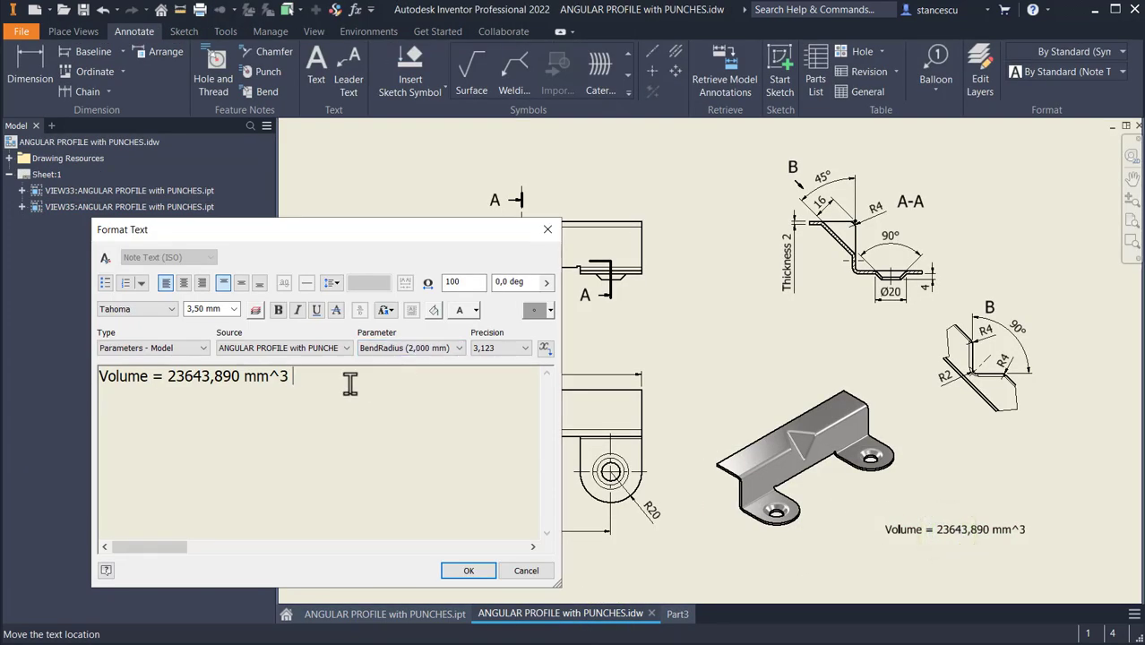
key(ctrl+v)
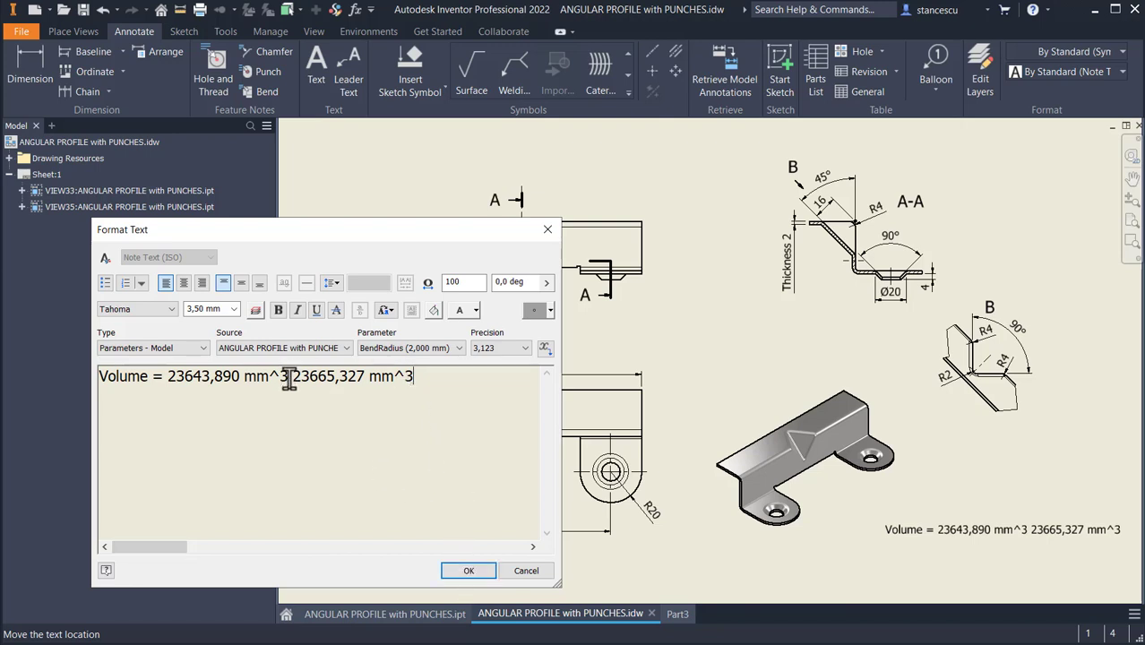
drag(291, 376, 159, 380)
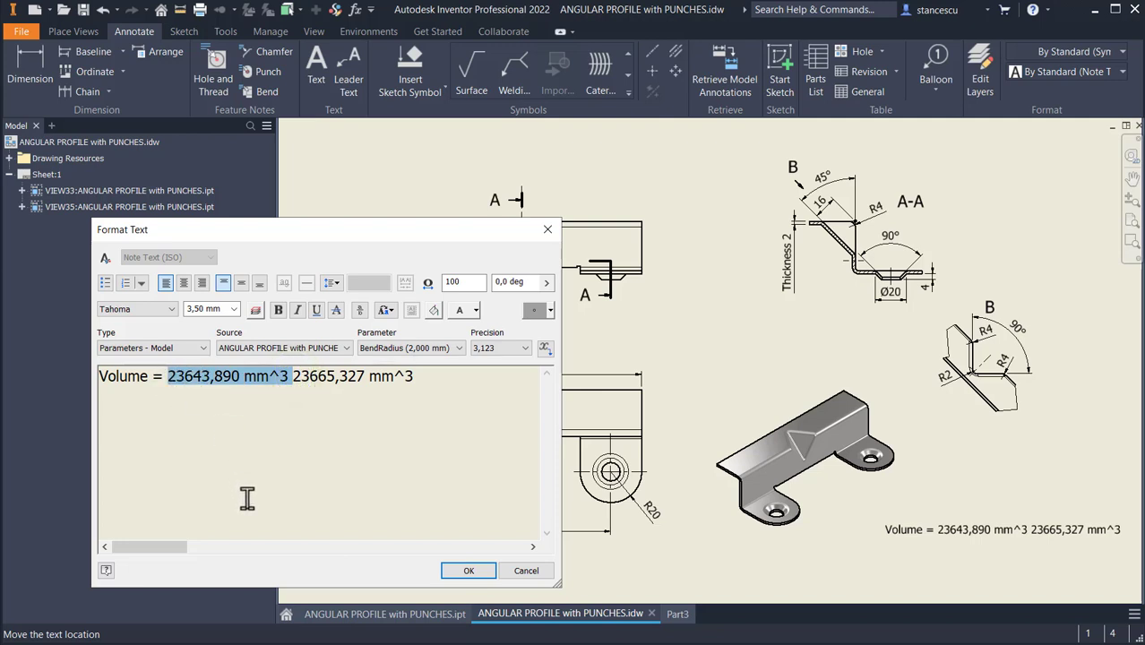
key(Delete)
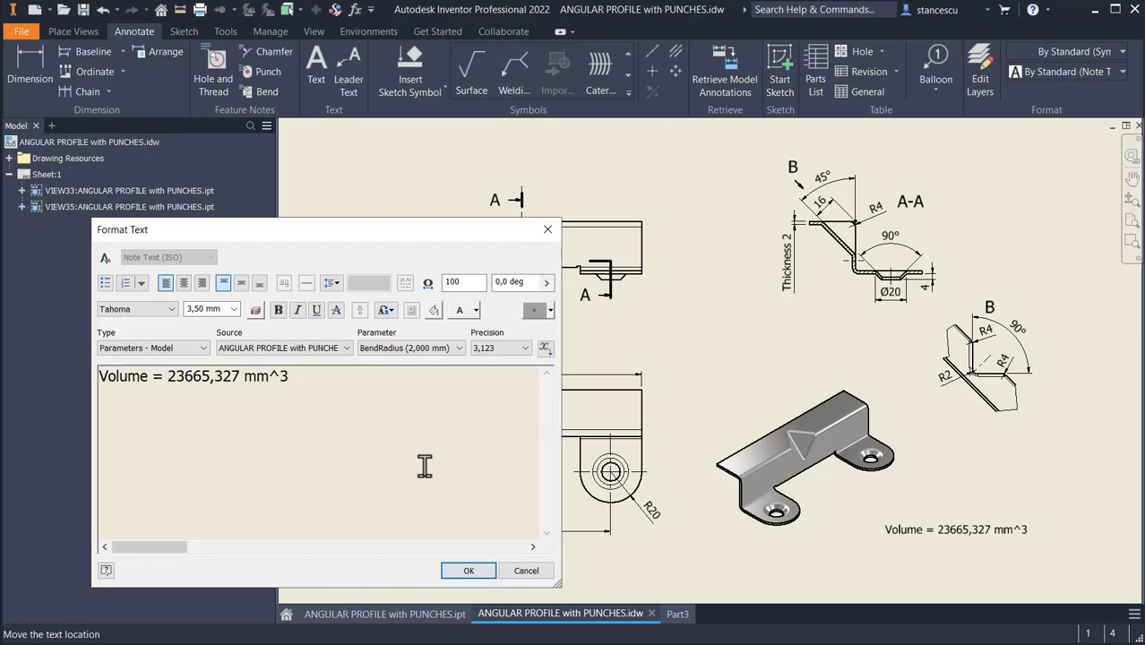
click(478, 571)
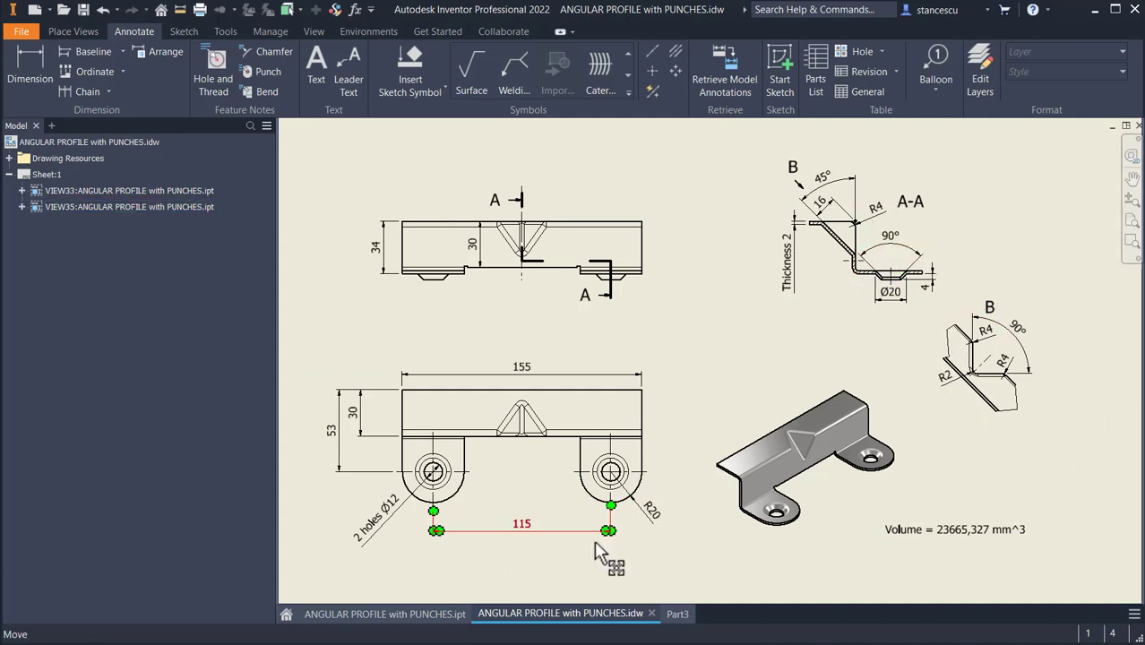
click(674, 613)
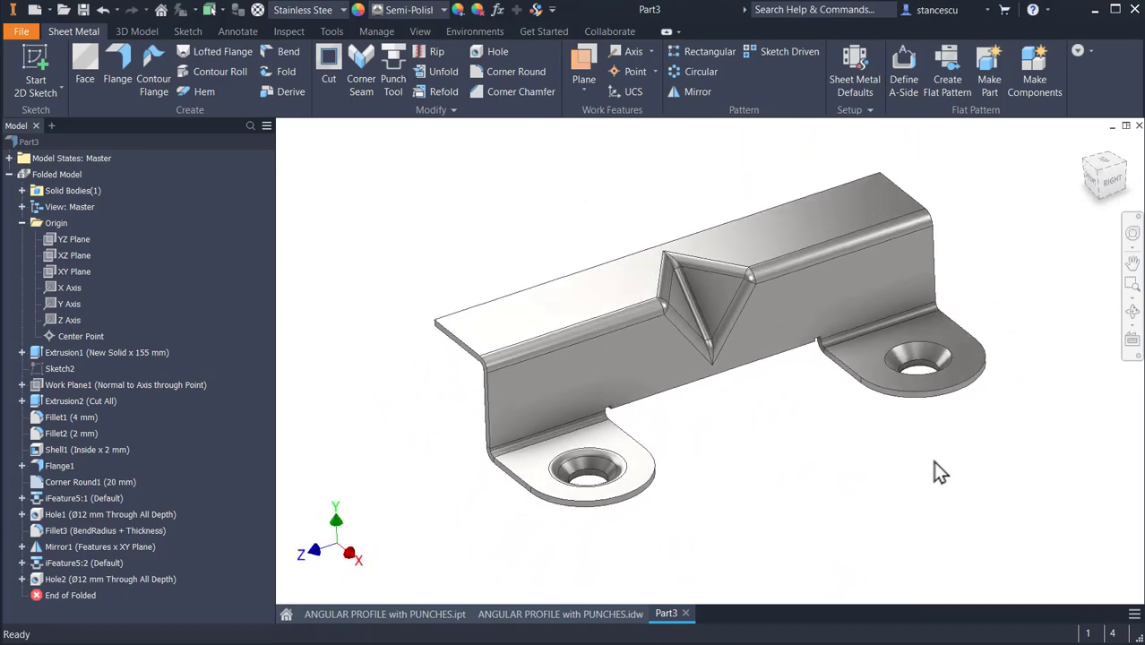
key(F6)
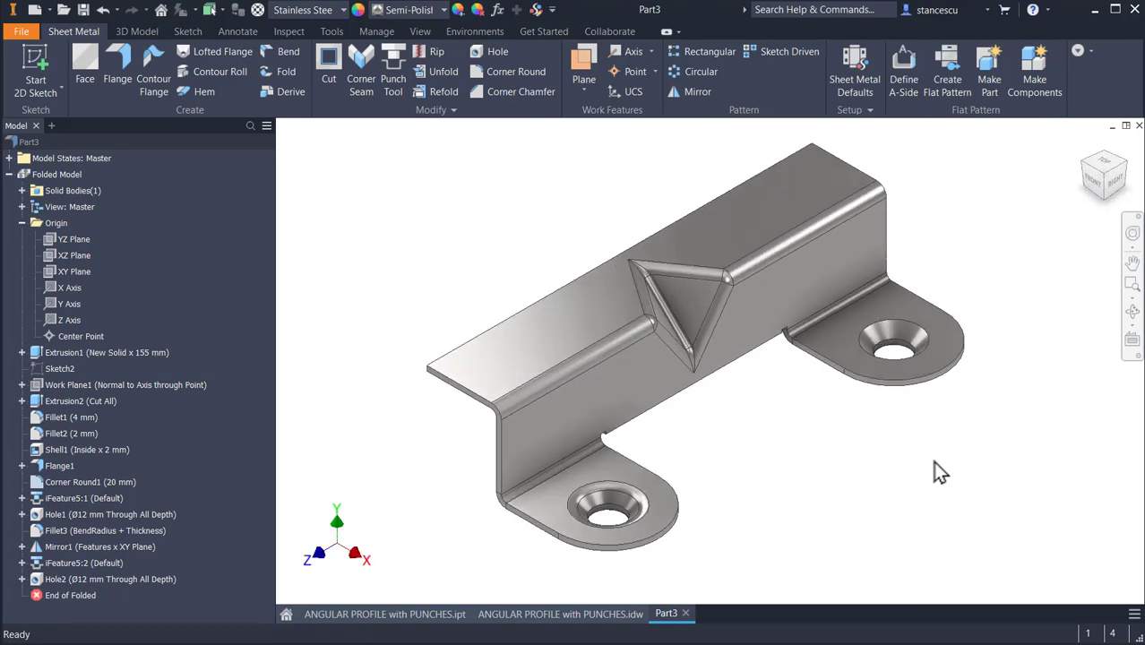